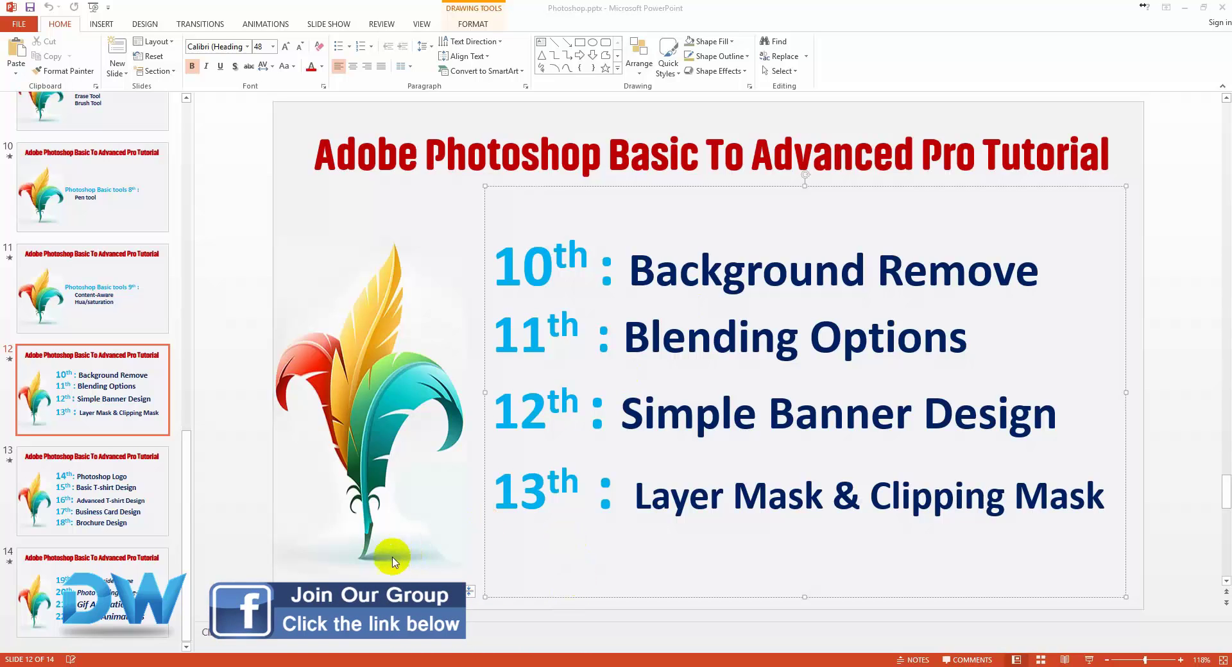
Switch from the PowerPoint lesson slide to the empty Photoshop workspace
click(360, 661)
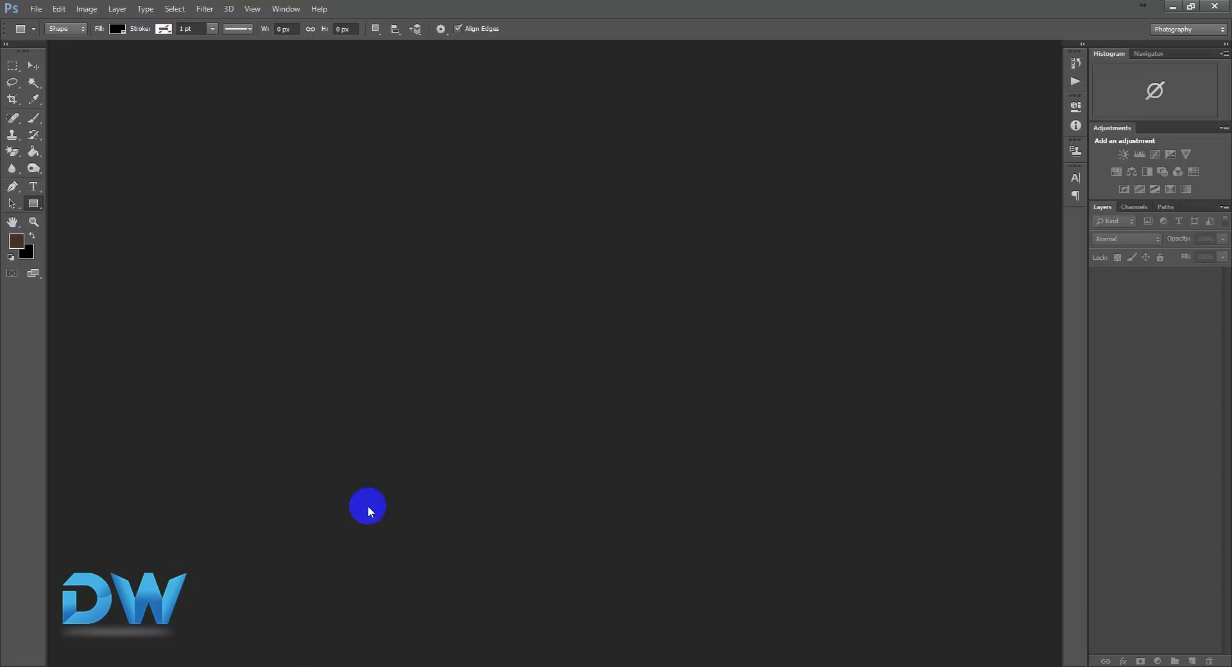
Open the reference banner 3.jpg from the 12th folder in the Photos app
click(36, 9)
click(38, 33)
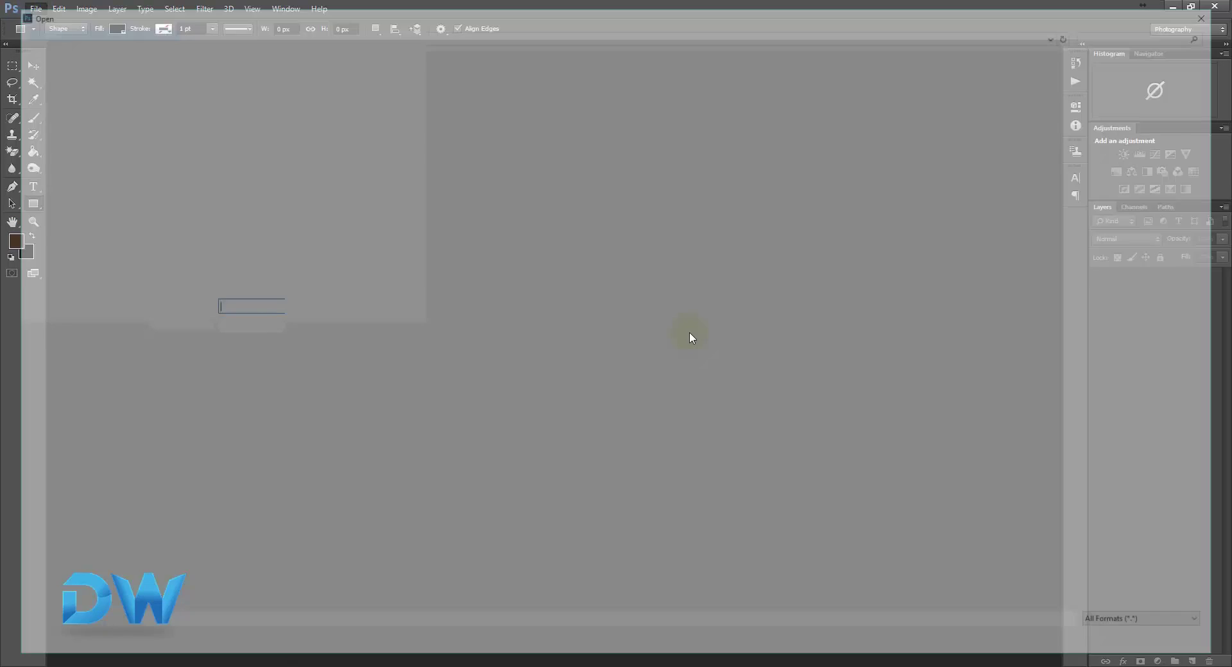
right_click(269, 110)
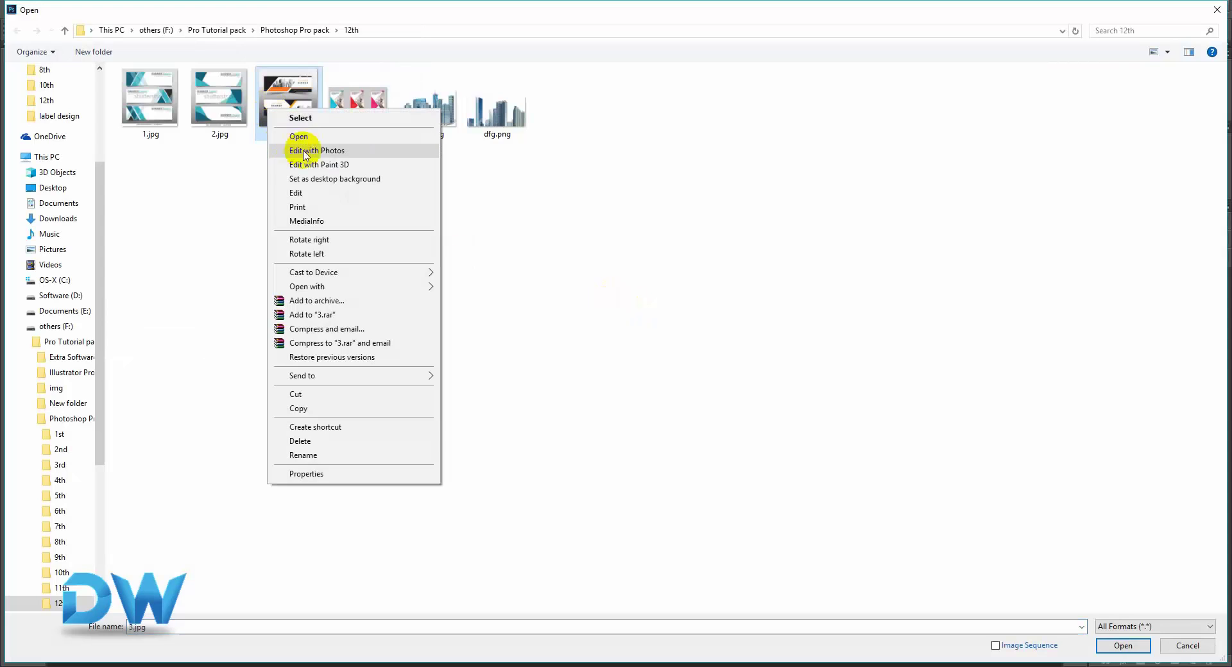
click(298, 136)
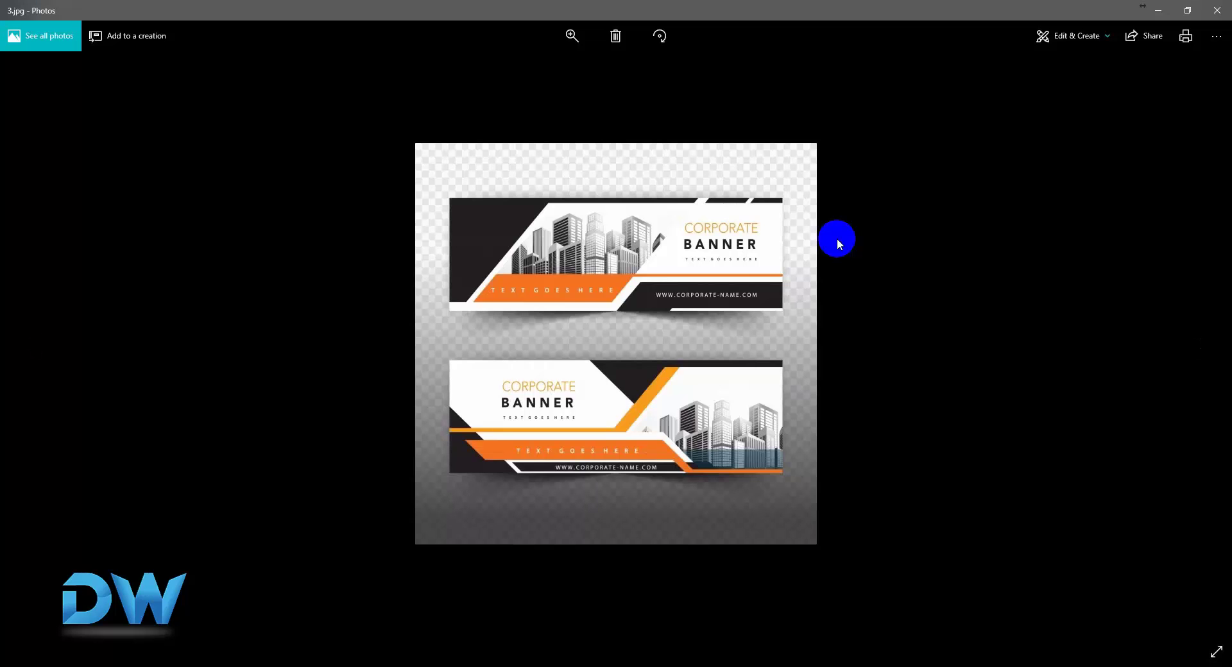
Browse the reference images 4.jpg, dffdf.png and 2.jpg, settling on the corporate banner 3.jpg
key(Right)
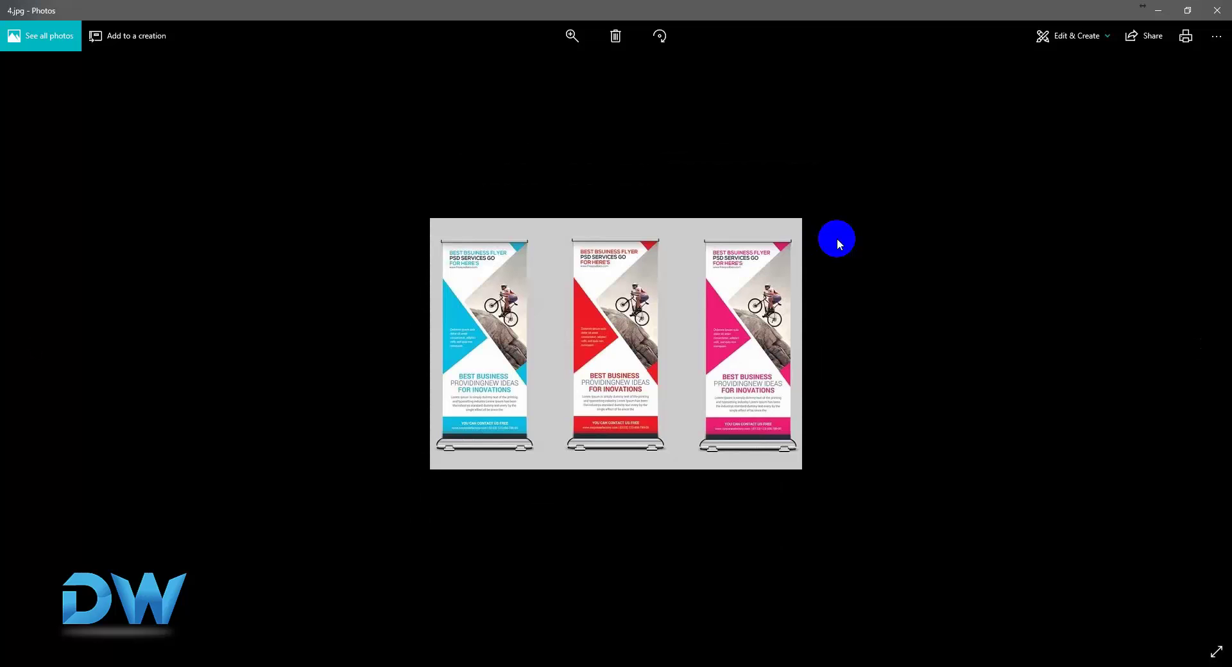
key(Right)
key(Right)
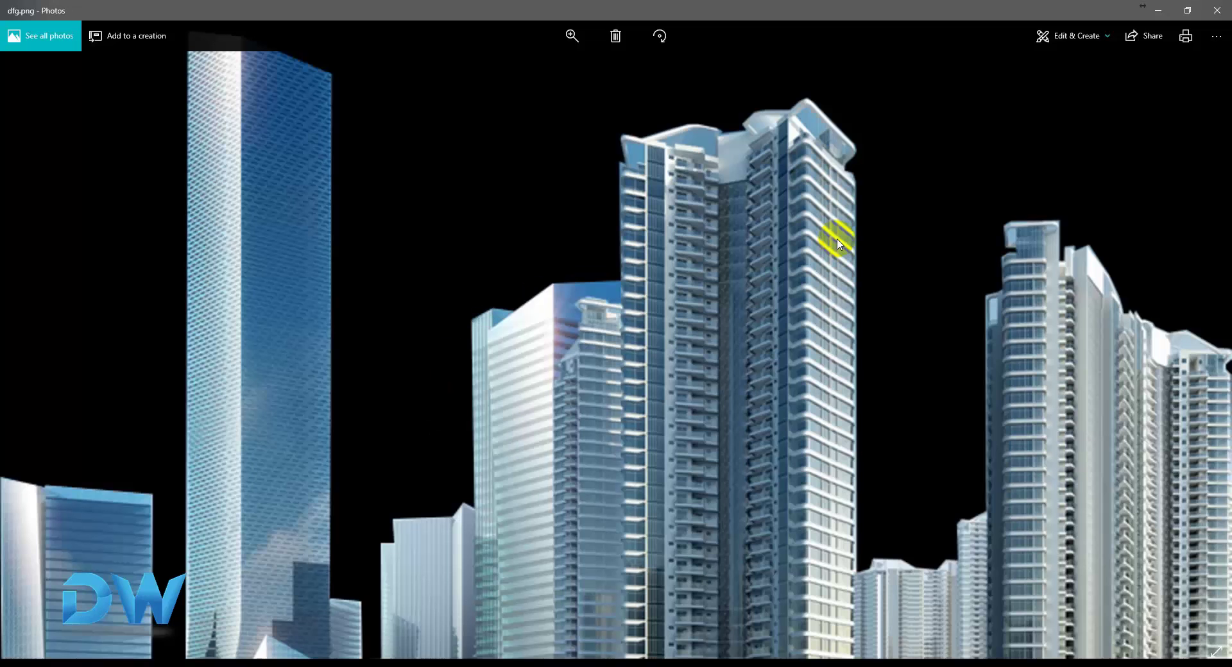
key(Left)
key(Left)
key(Left)
key(Left)
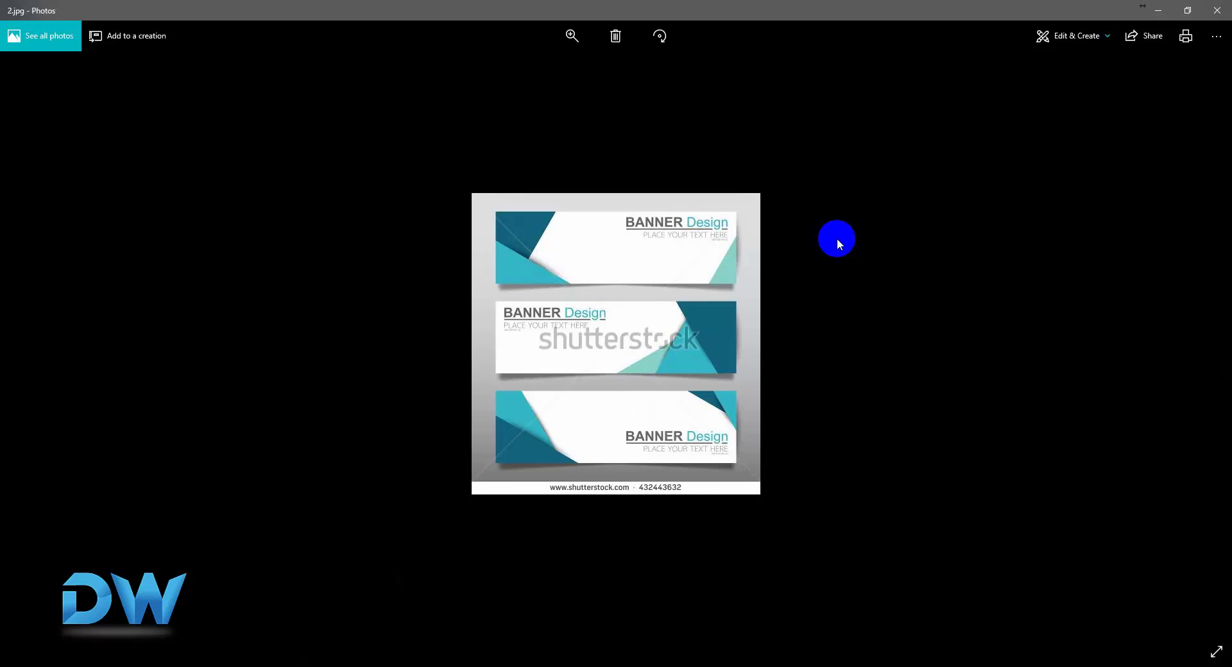
key(Right)
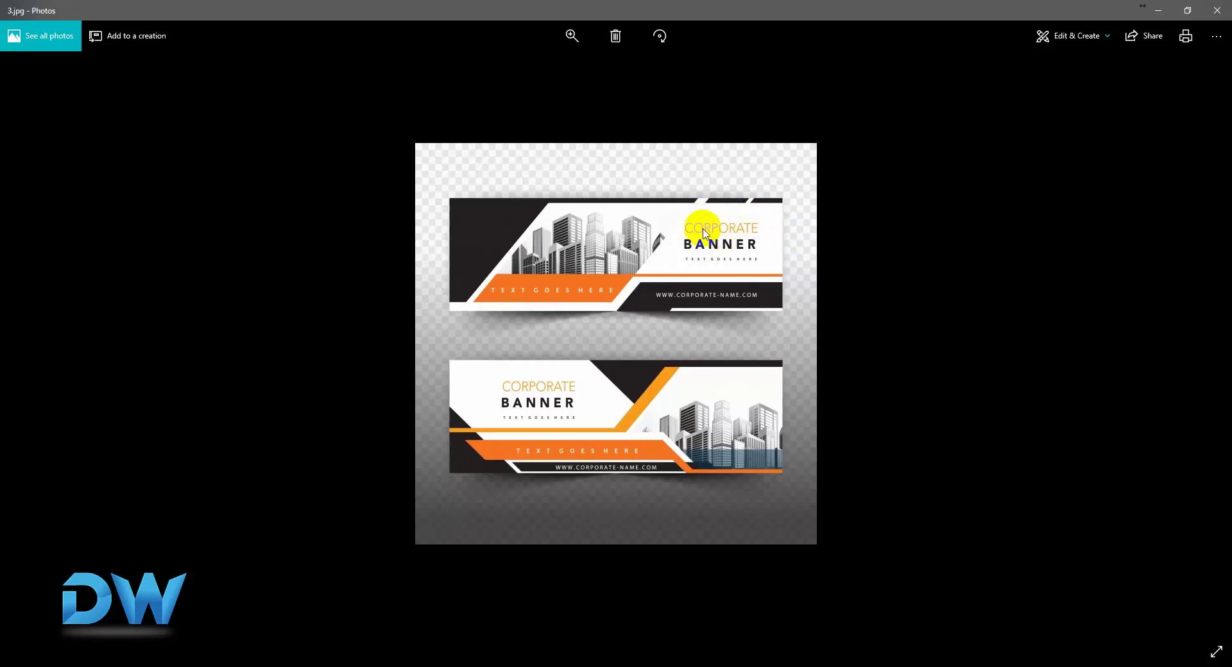
key(Left)
key(Right)
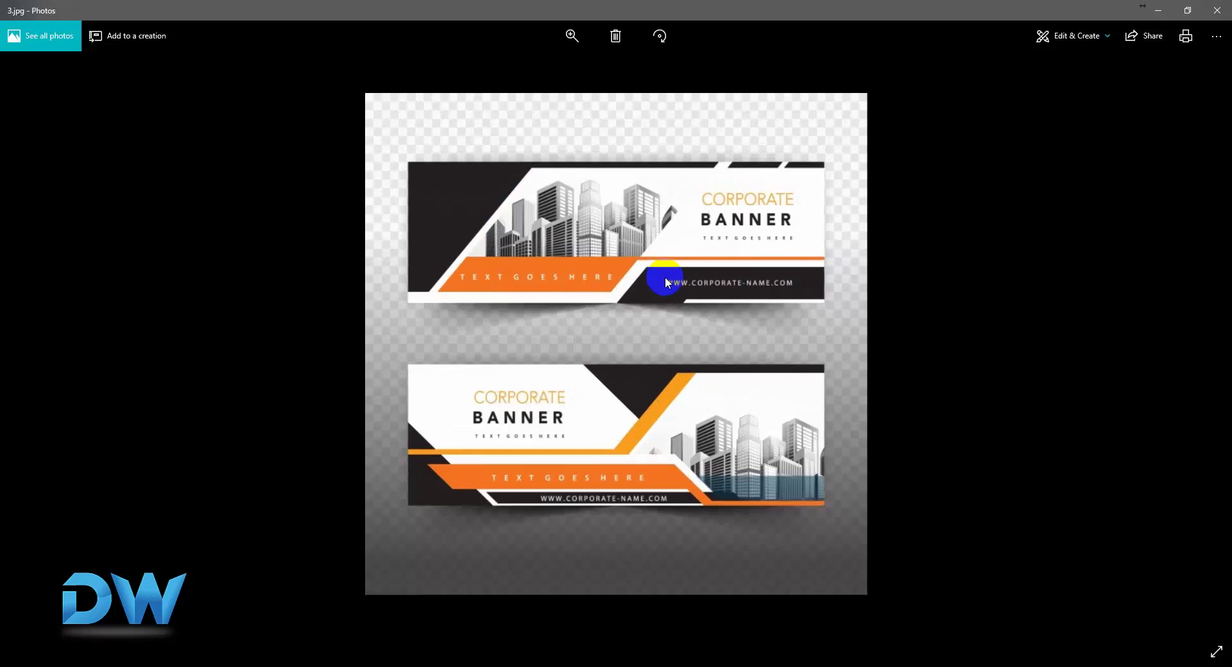
Zoom into 3.jpg, close Photos and select 4.jpg in the Open dialog
scroll(665, 280, up, 3)
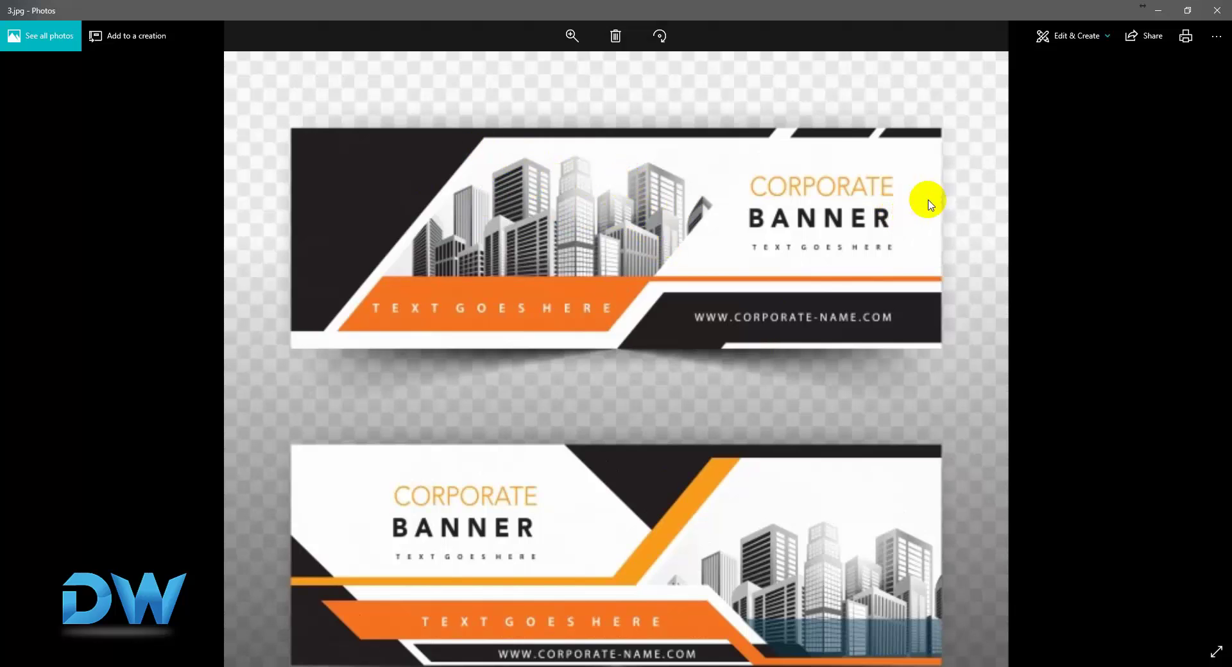
click(1219, 12)
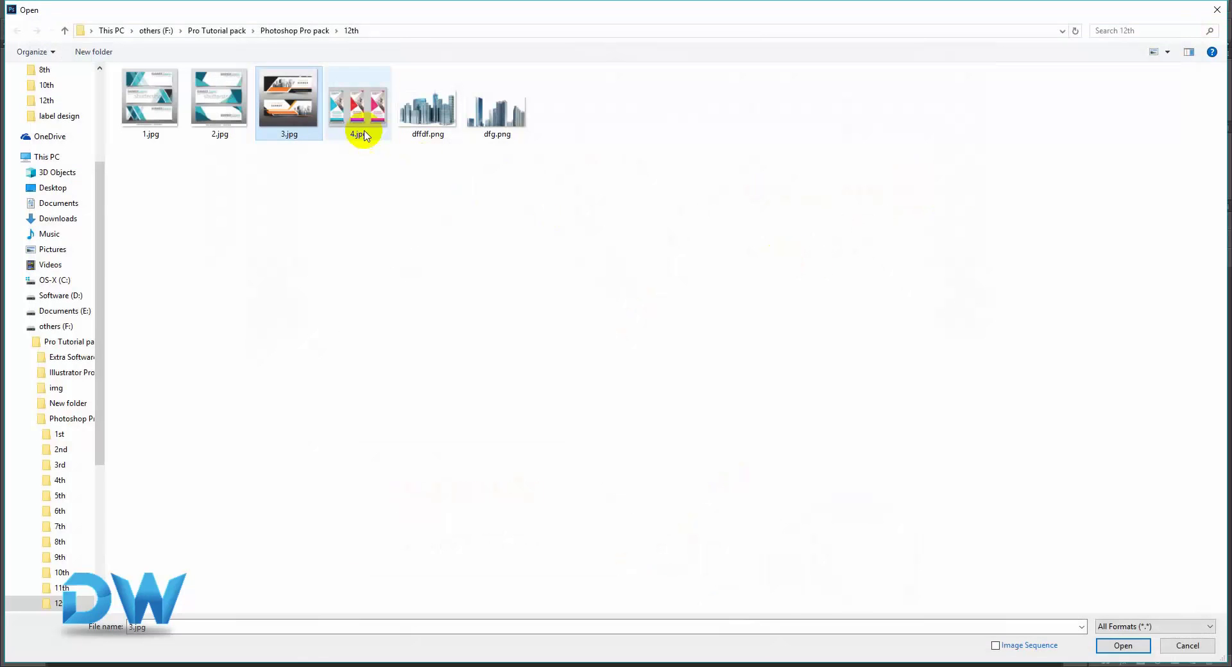
click(358, 103)
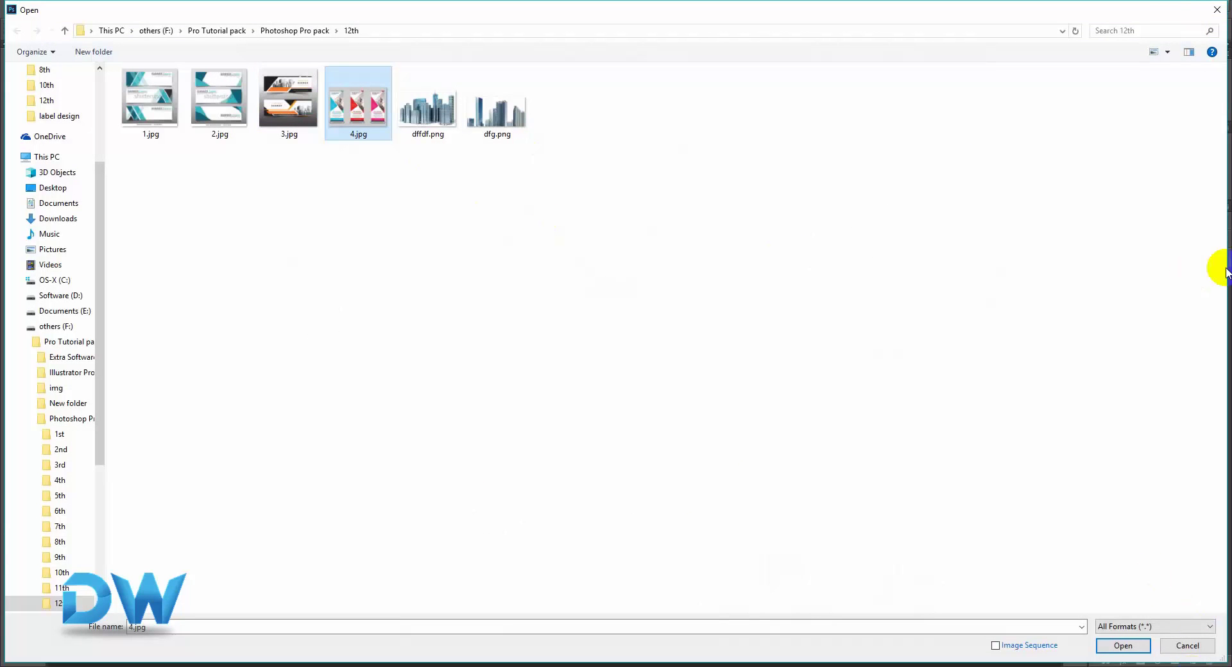
Show the 12th folder as large thumbnails, then cancel and reopen the Open dialog
click(1171, 51)
click(1159, 49)
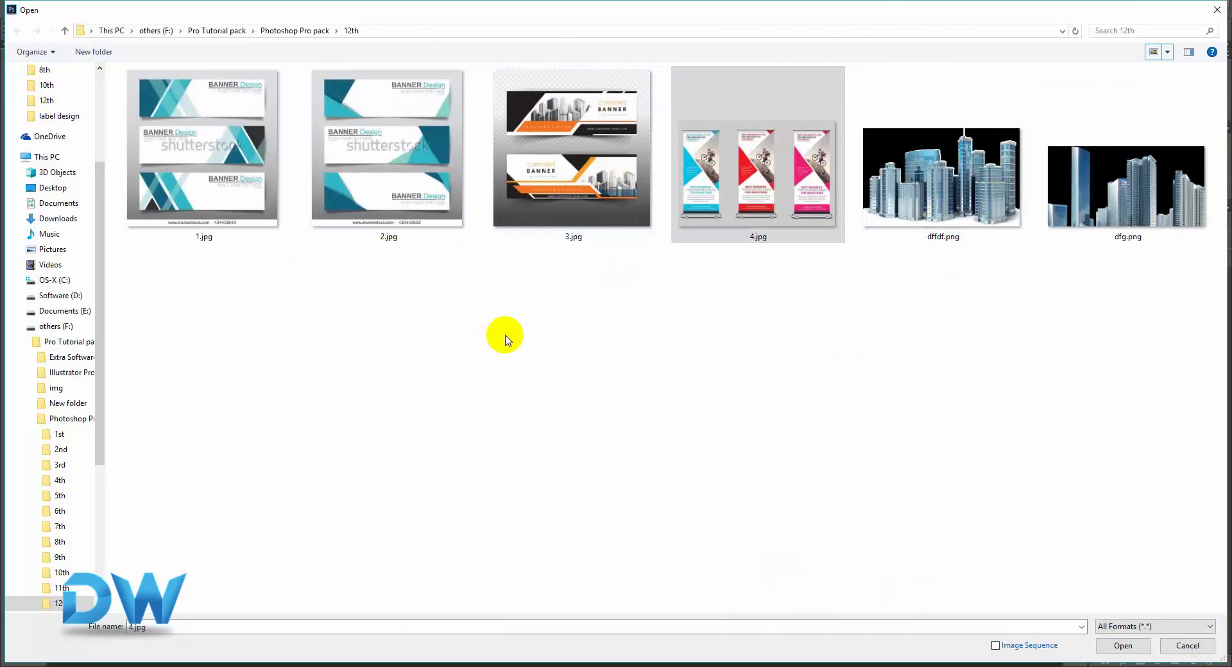
click(1217, 10)
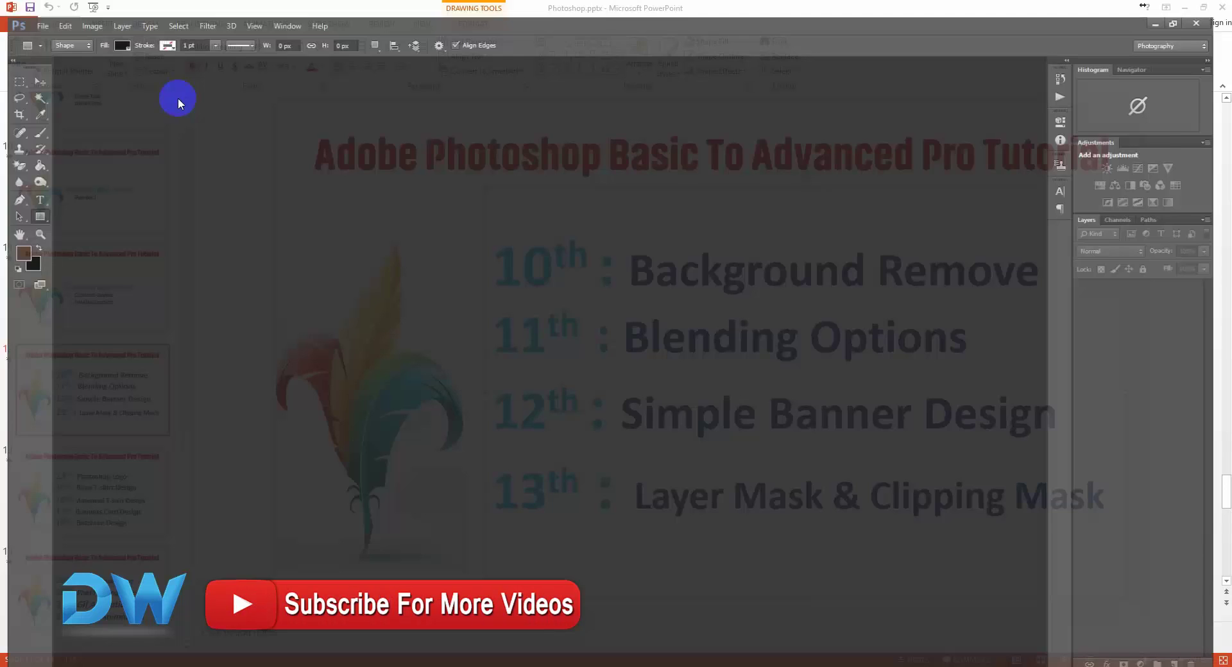
click(42, 25)
click(53, 37)
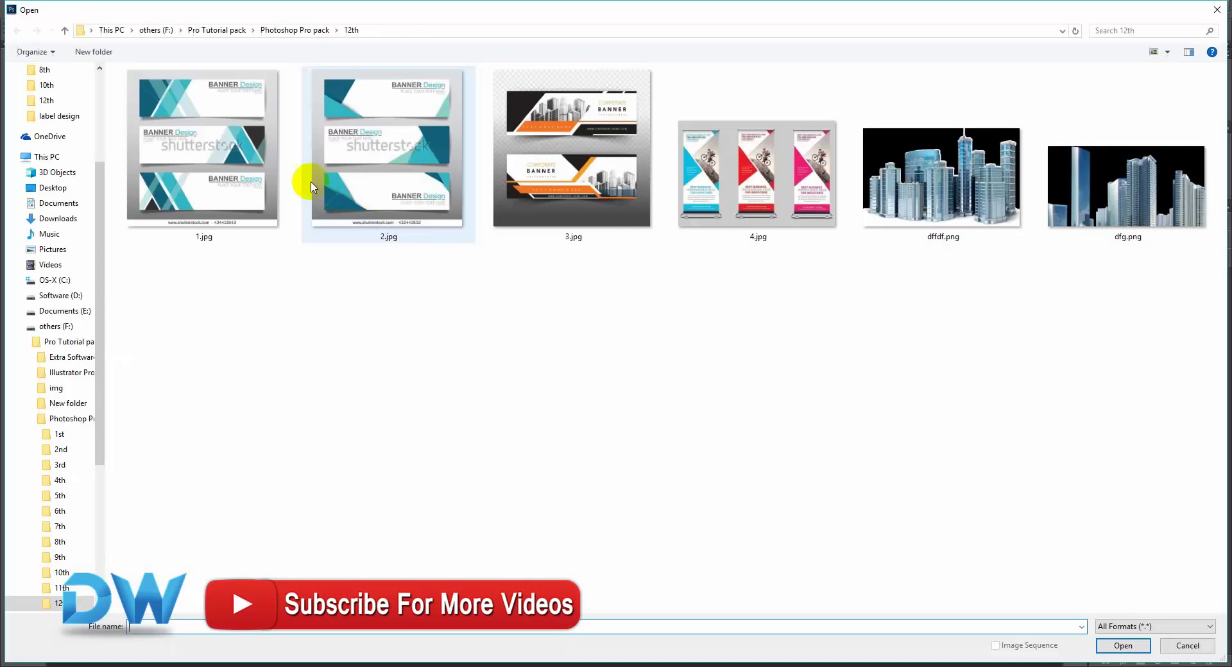
Open 3.jpg as a docked tab, convert its Background to Layer 0, and zoom on the top banner
double_click(581, 183)
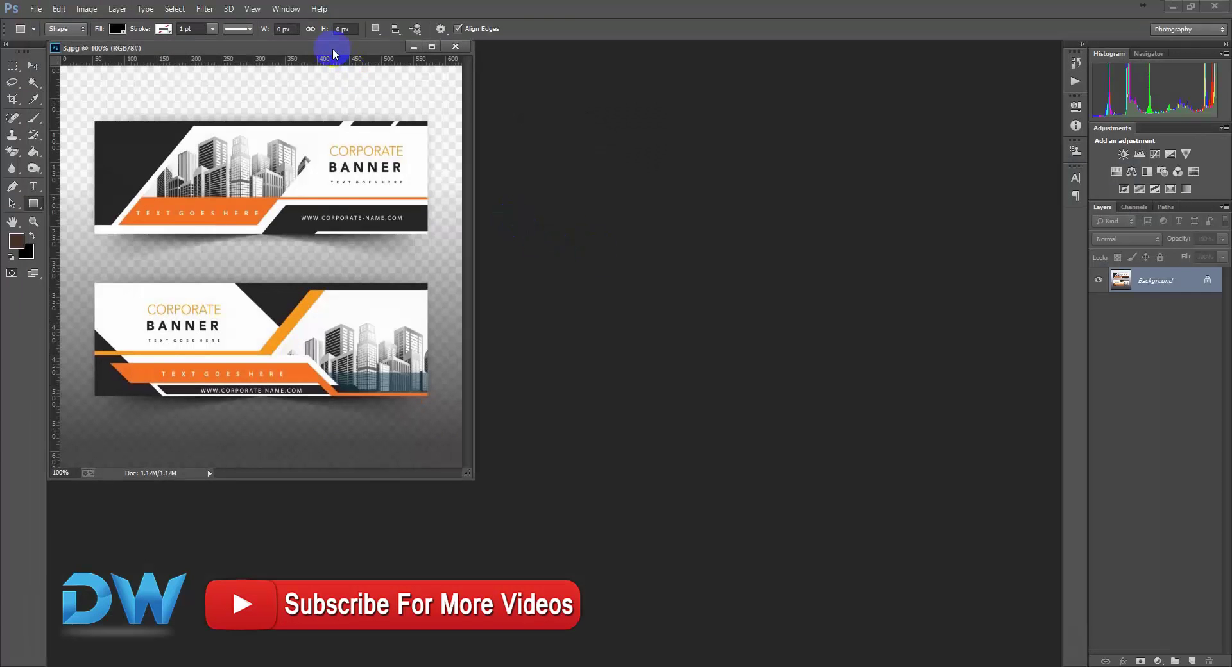
drag(325, 48, 610, 41)
click(573, 283)
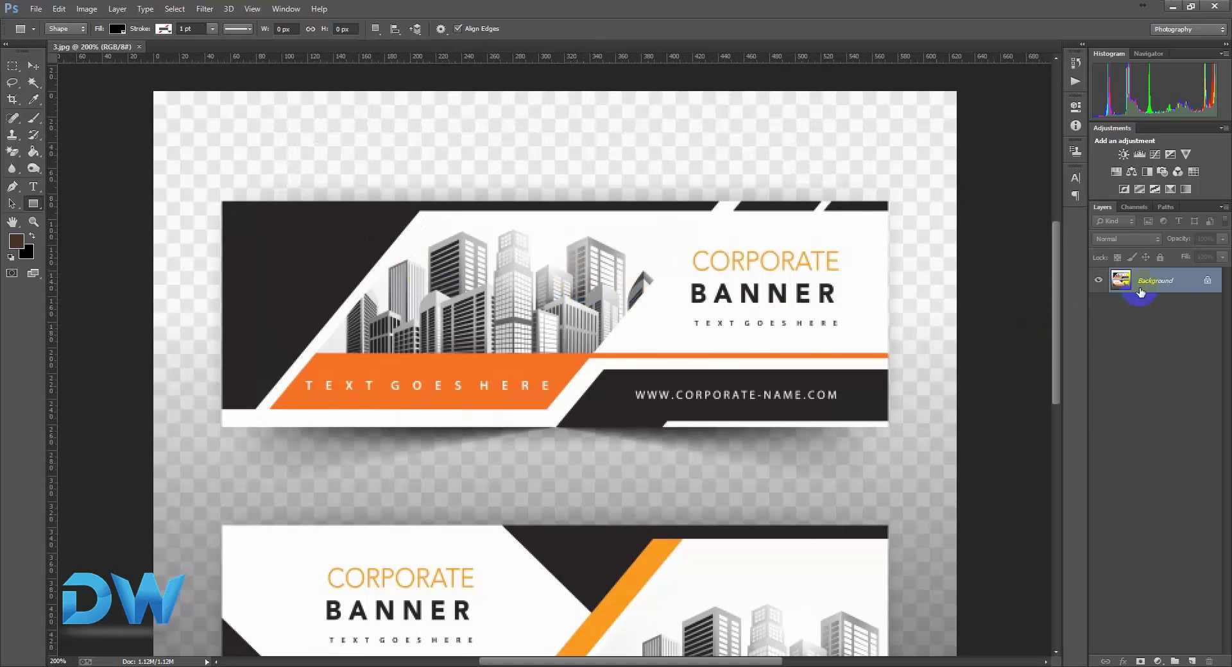
right_click(1145, 288)
click(1144, 299)
click(731, 210)
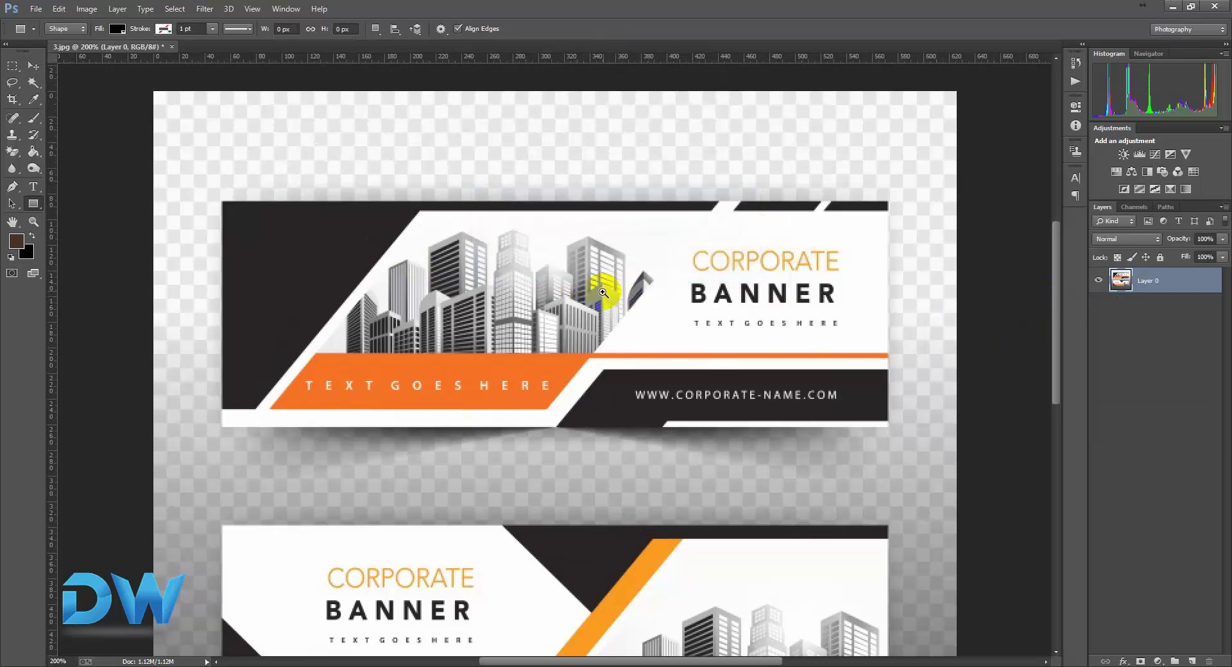
click(603, 290)
drag(630, 308, 575, 297)
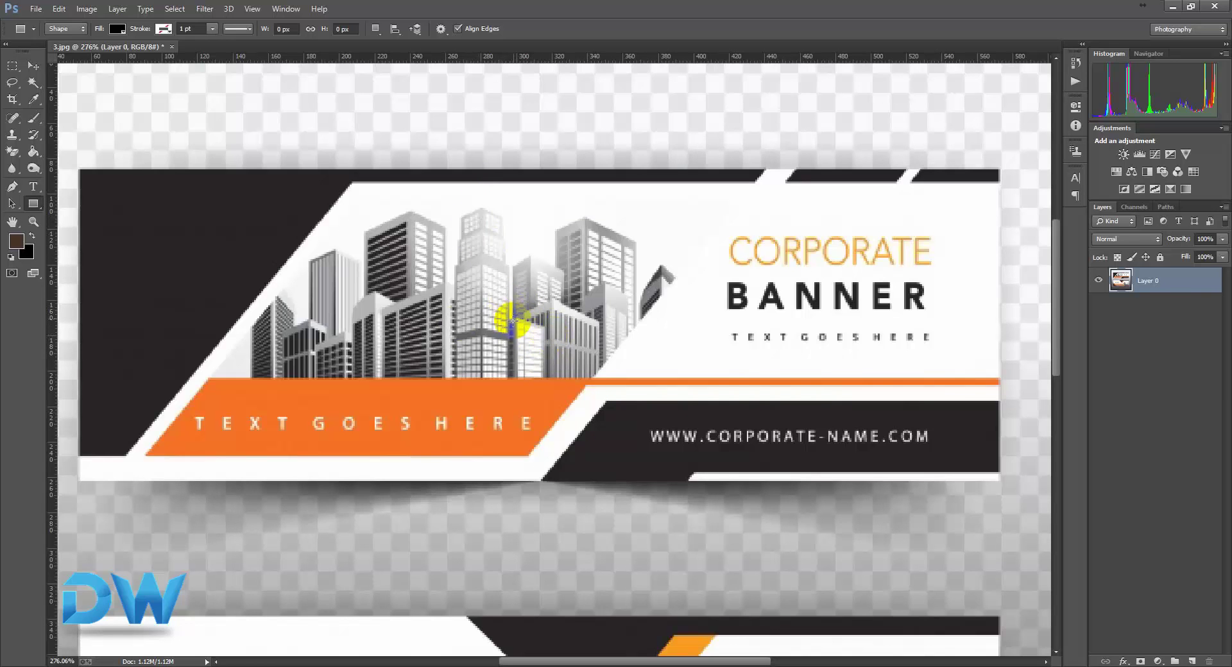
Switch to Firefox's 'facebook cover page size' results and select the search query
click(36, 9)
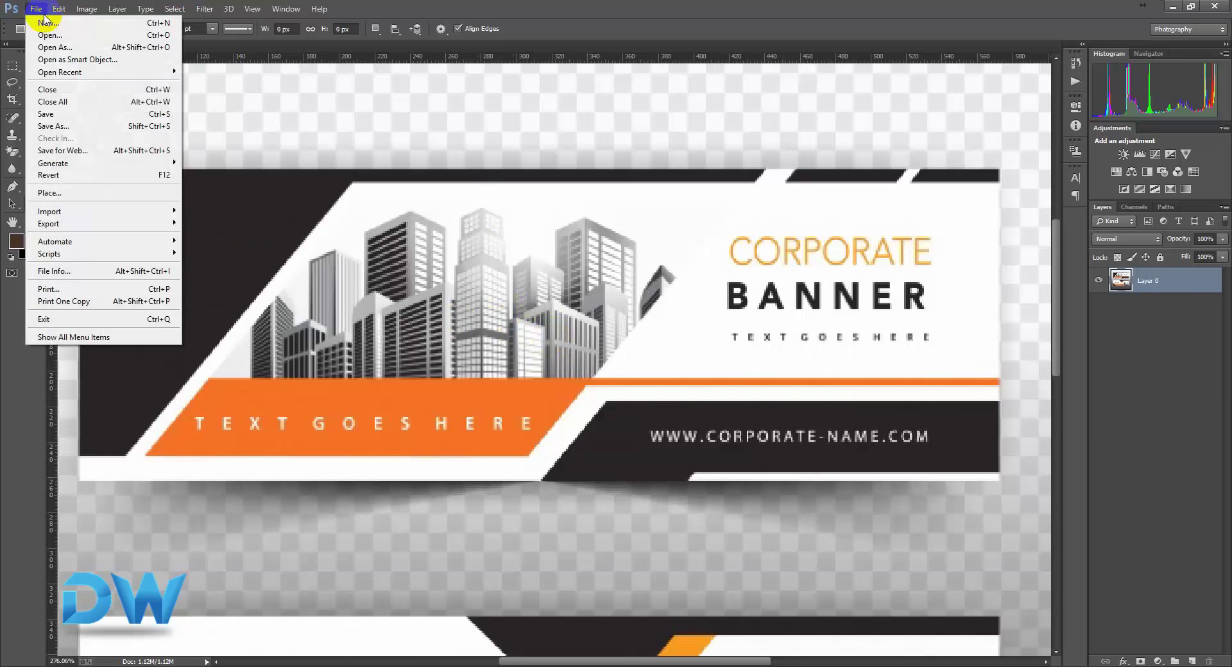
click(498, 249)
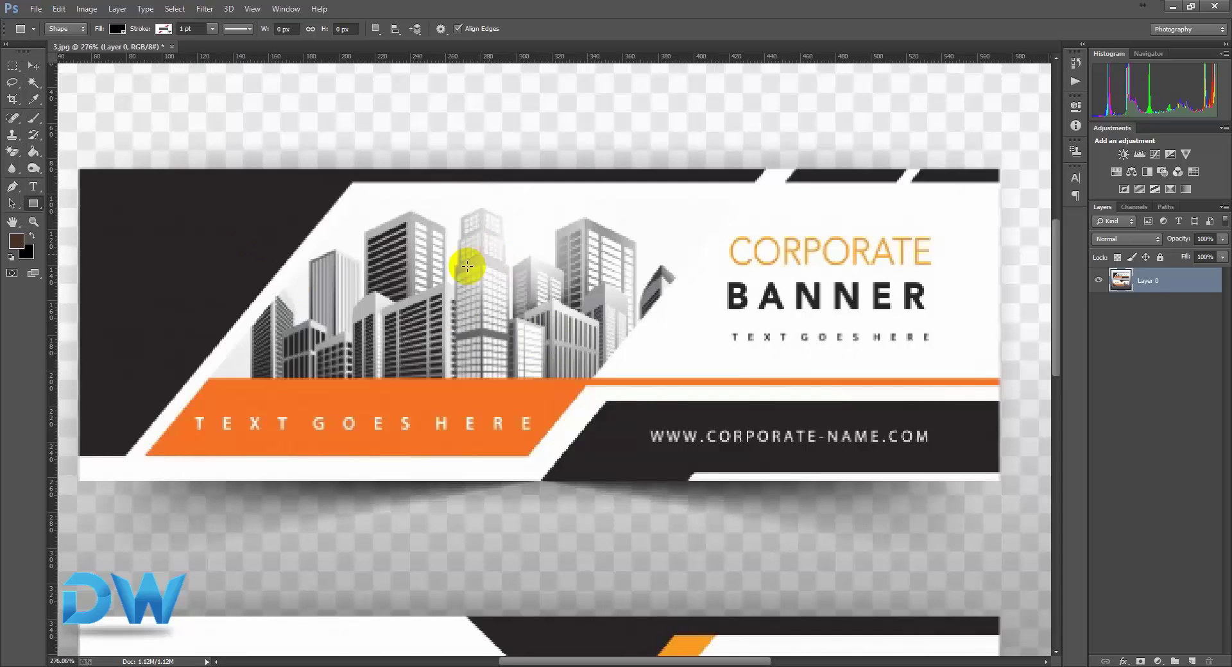
click(342, 459)
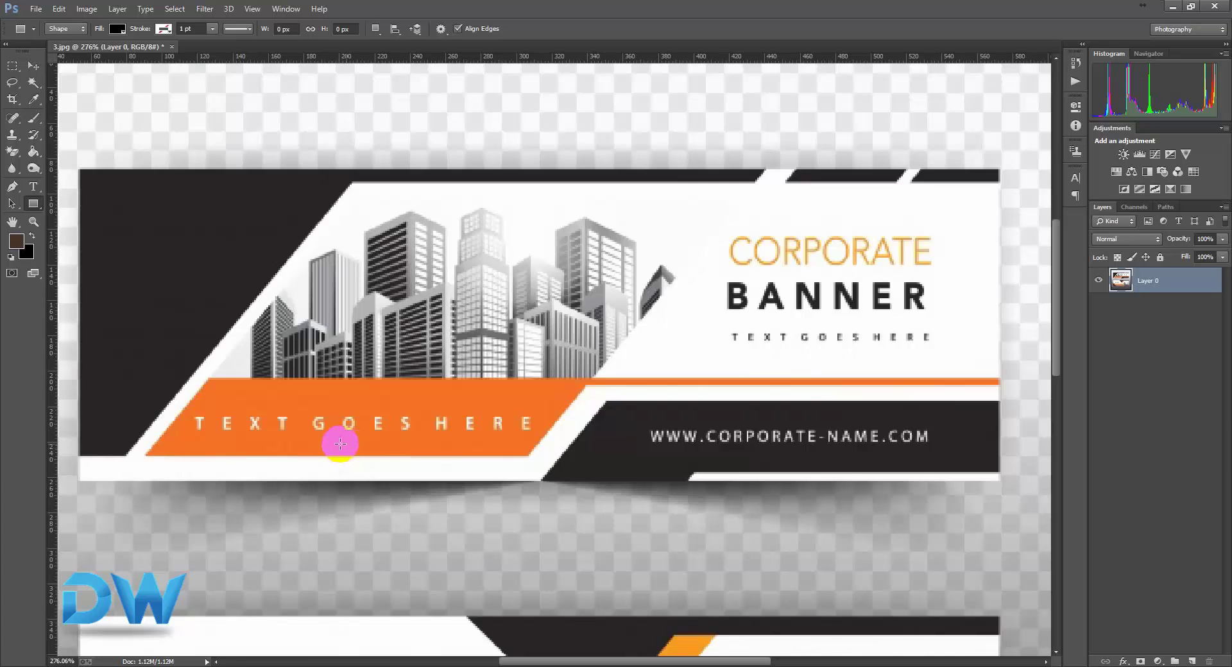
mouse_move(266, 664)
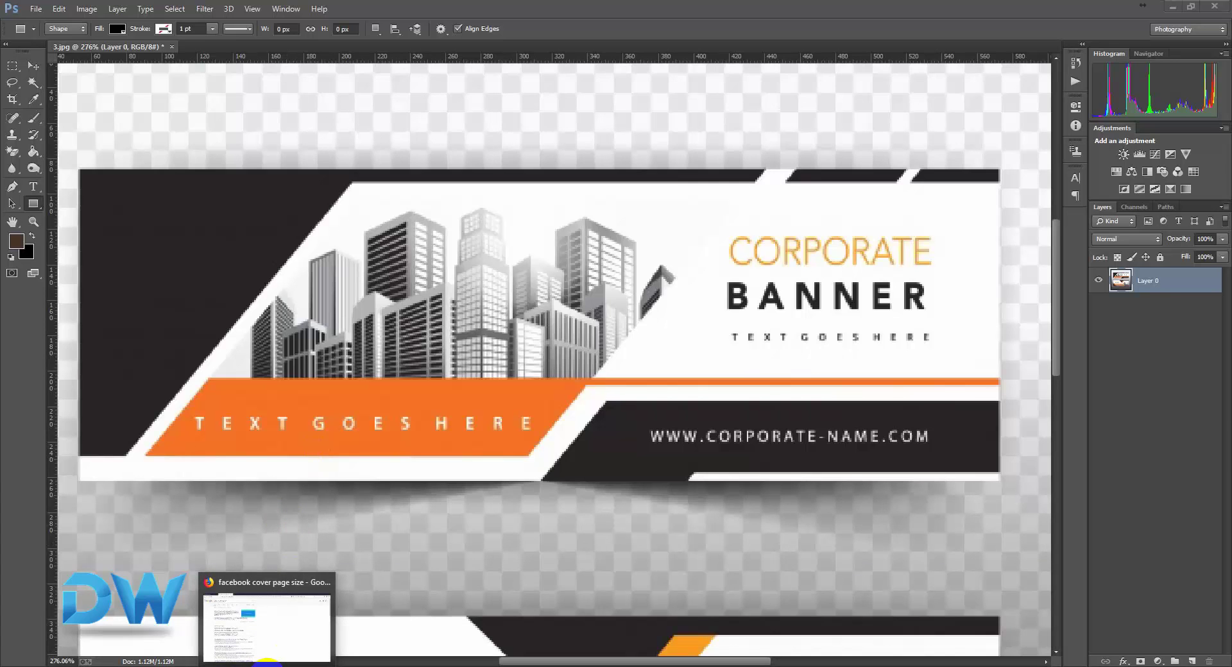
click(266, 664)
triple_click(276, 74)
Highlight the recommended 851 × 315 pixel cover size in Google's featured snippet
click(13, 189)
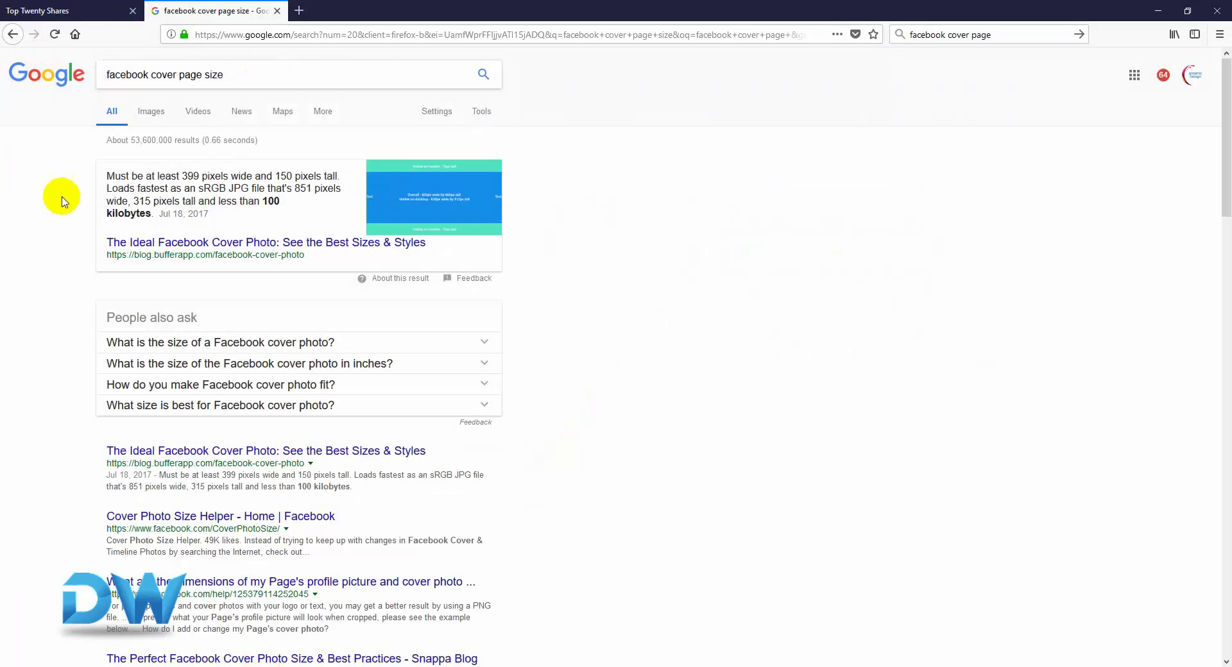
double_click(302, 188)
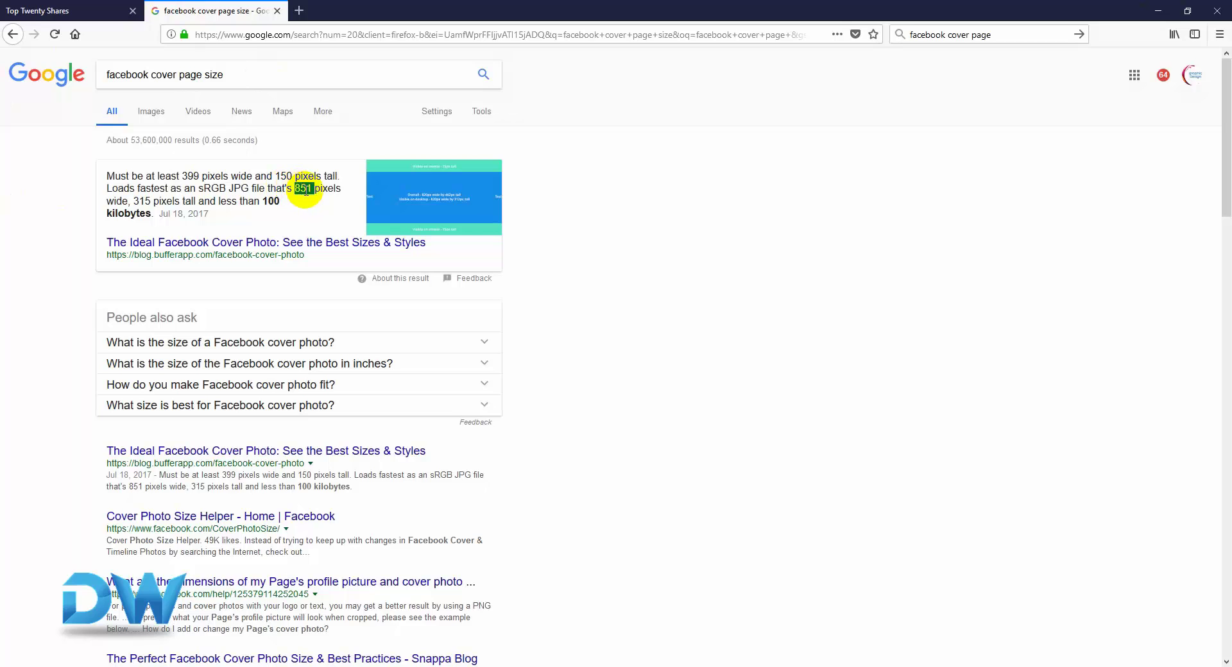
click(137, 199)
double_click(137, 201)
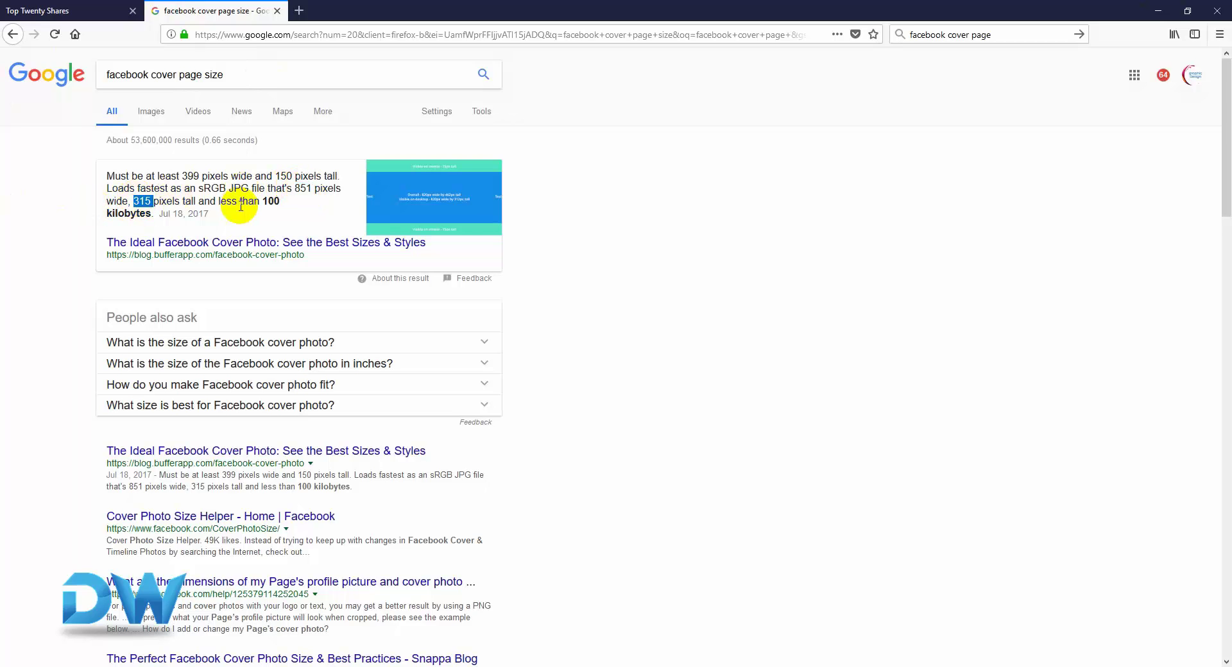
double_click(190, 200)
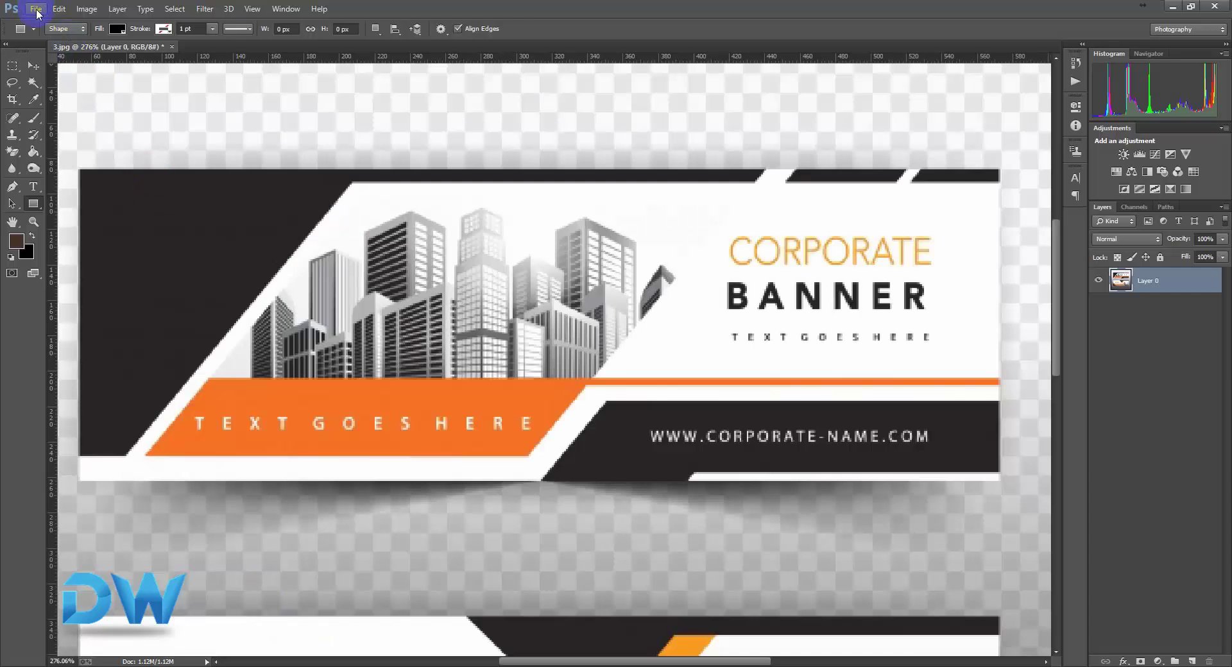
Create a blank 815 × 315 px document at 150 pixels/inch, zoomed to about 152%
click(37, 9)
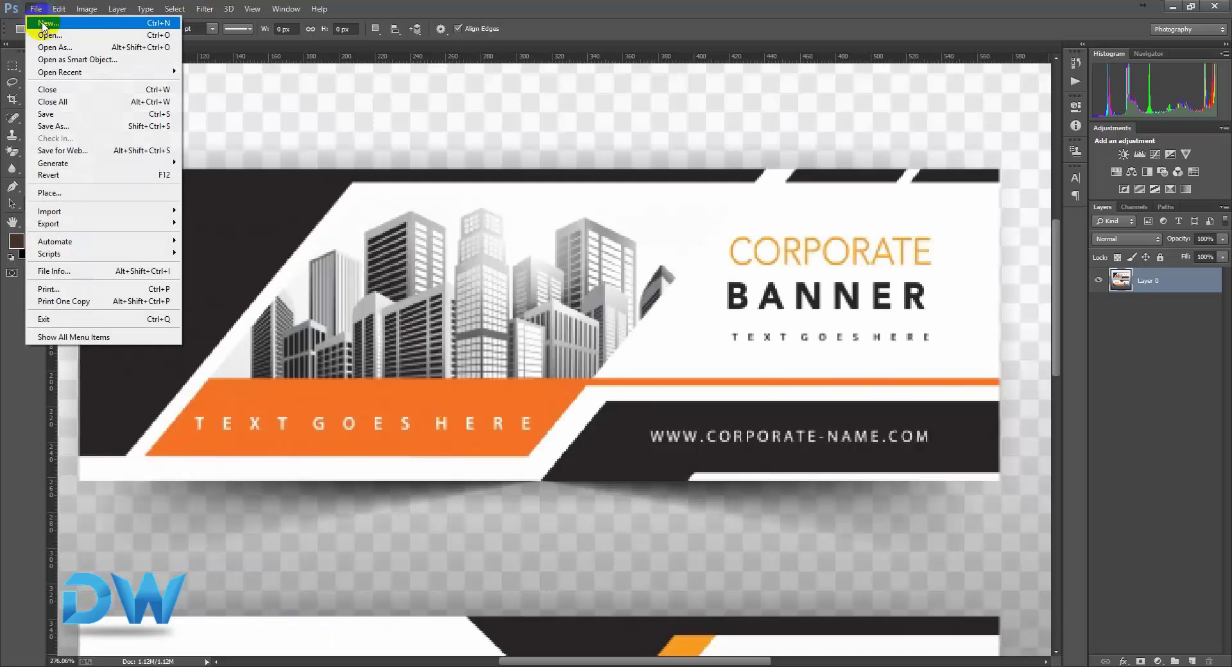
click(39, 22)
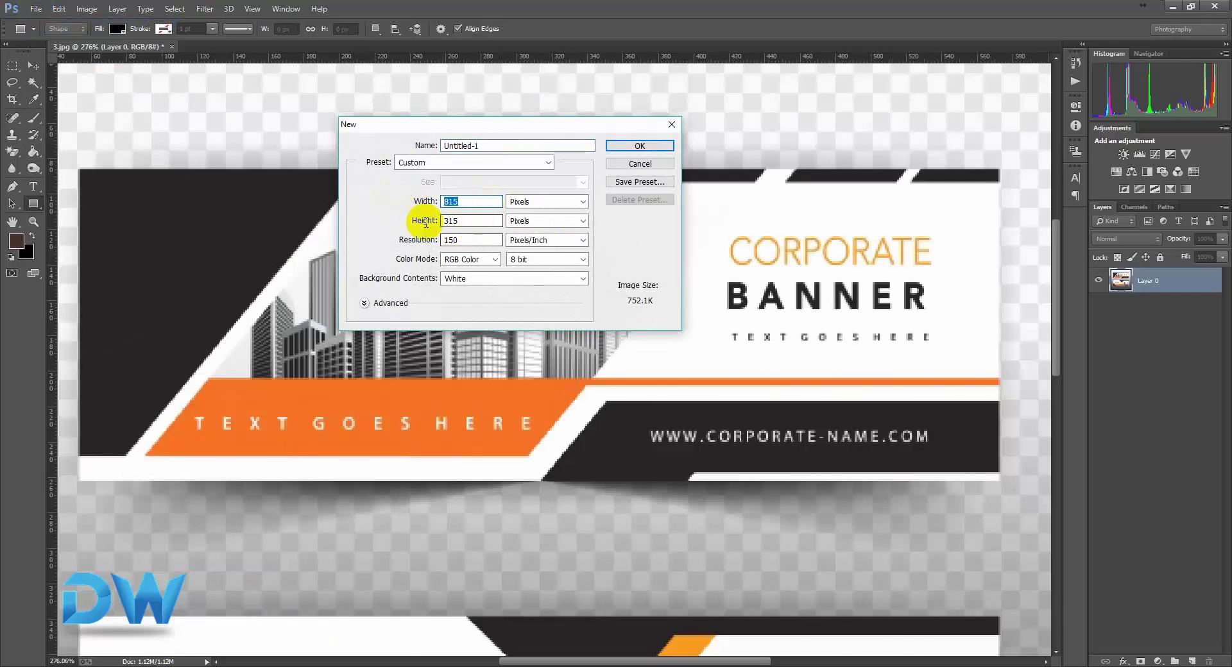
double_click(472, 240)
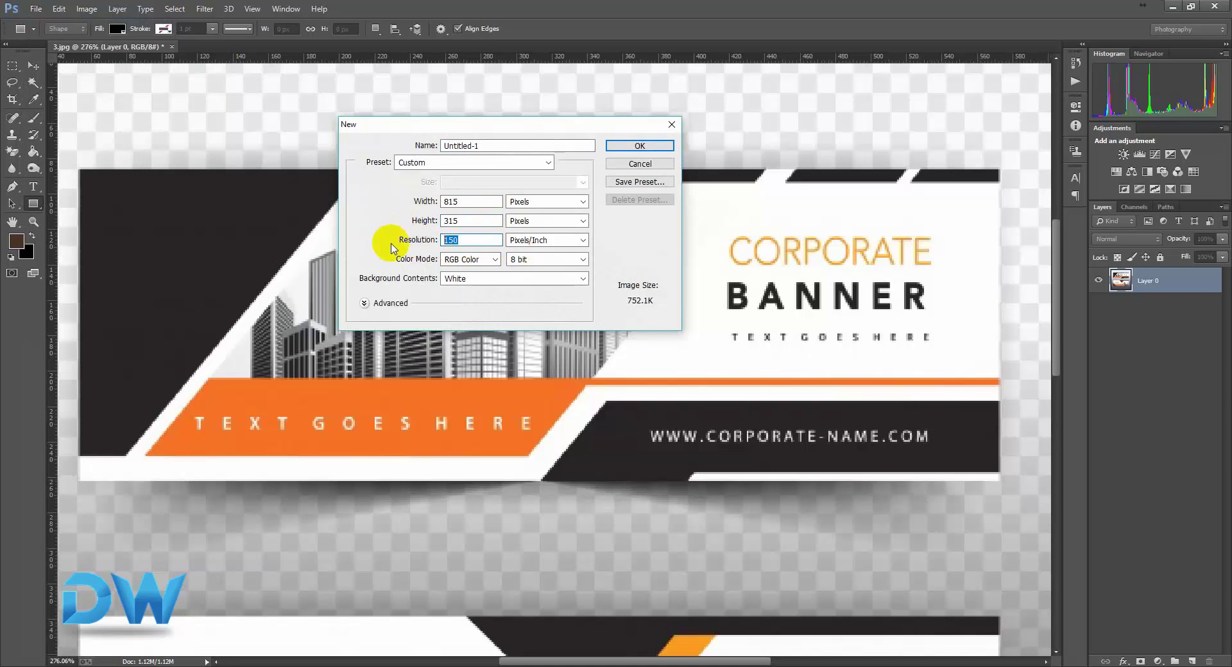
click(661, 152)
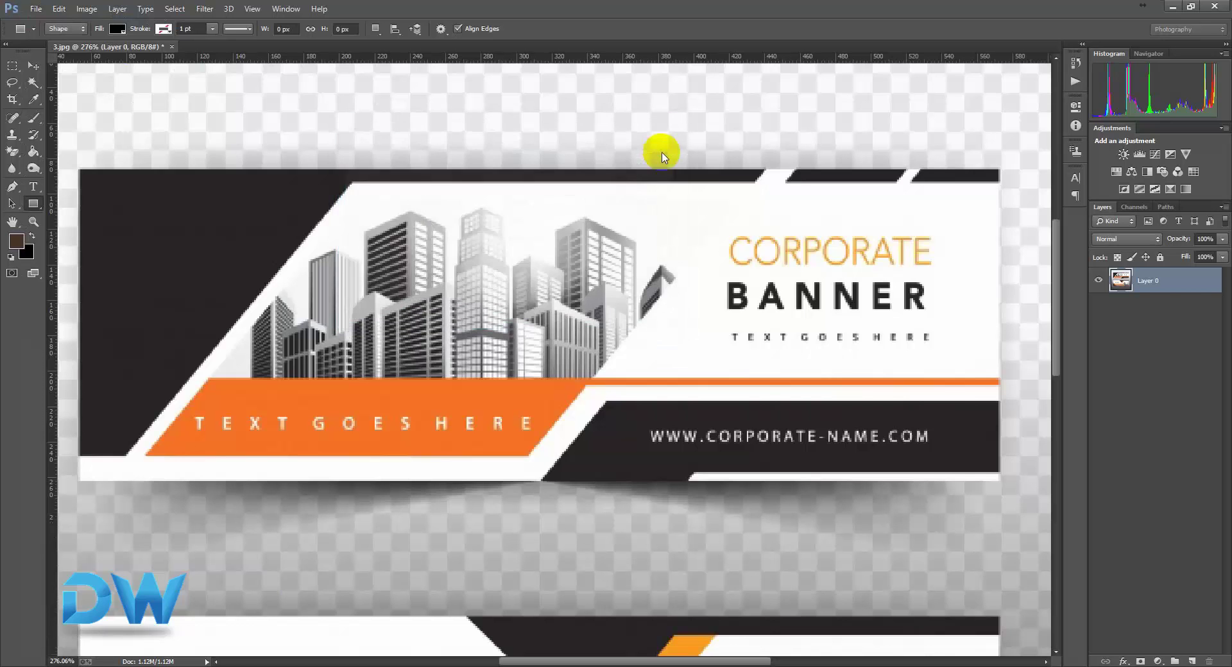
mouse_move(391, 63)
mouse_down()
mouse_move(506, 67)
mouse_move(517, 51)
mouse_up()
drag(510, 311, 575, 322)
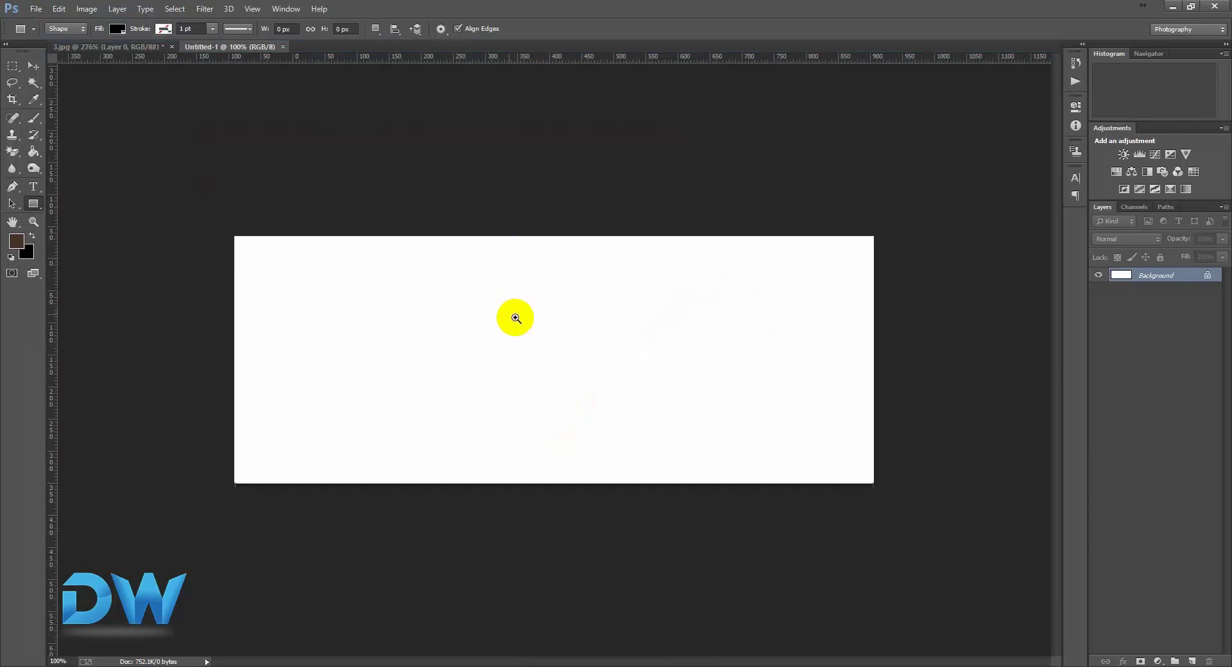
right_click(1159, 276)
Convert the new document's Background to Layer 0 and glance at the reference banner
click(1149, 283)
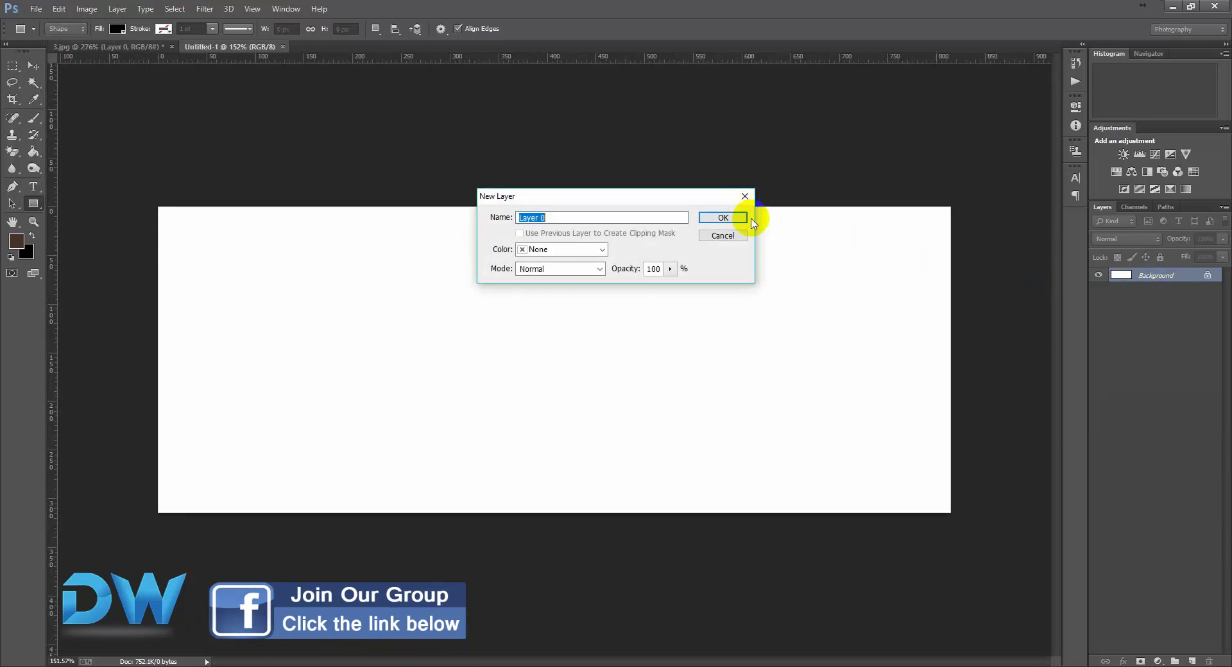
click(722, 218)
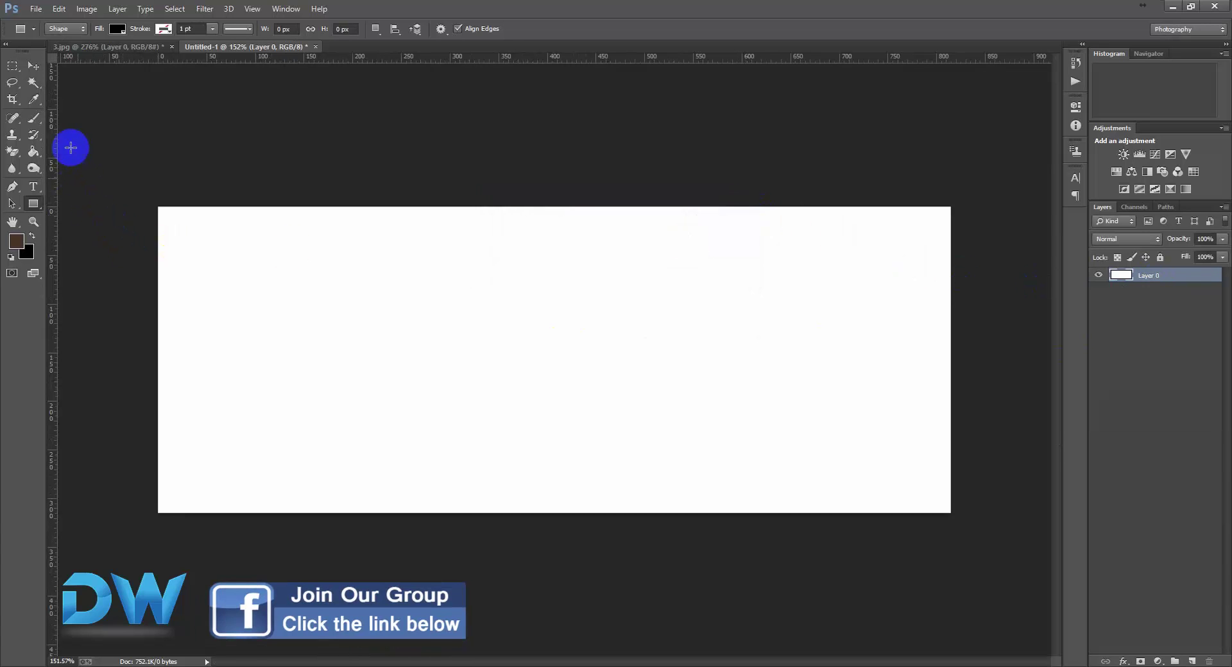
click(96, 47)
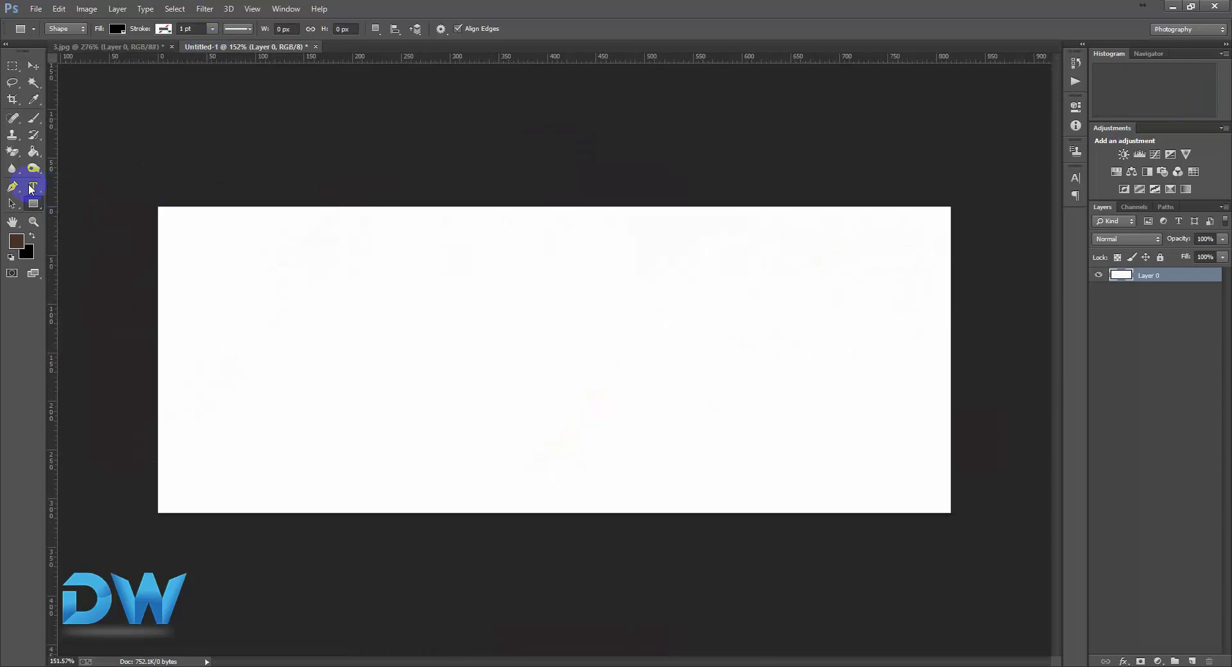
Set up the standard Pen tool with a black shape fill
right_click(13, 187)
click(64, 185)
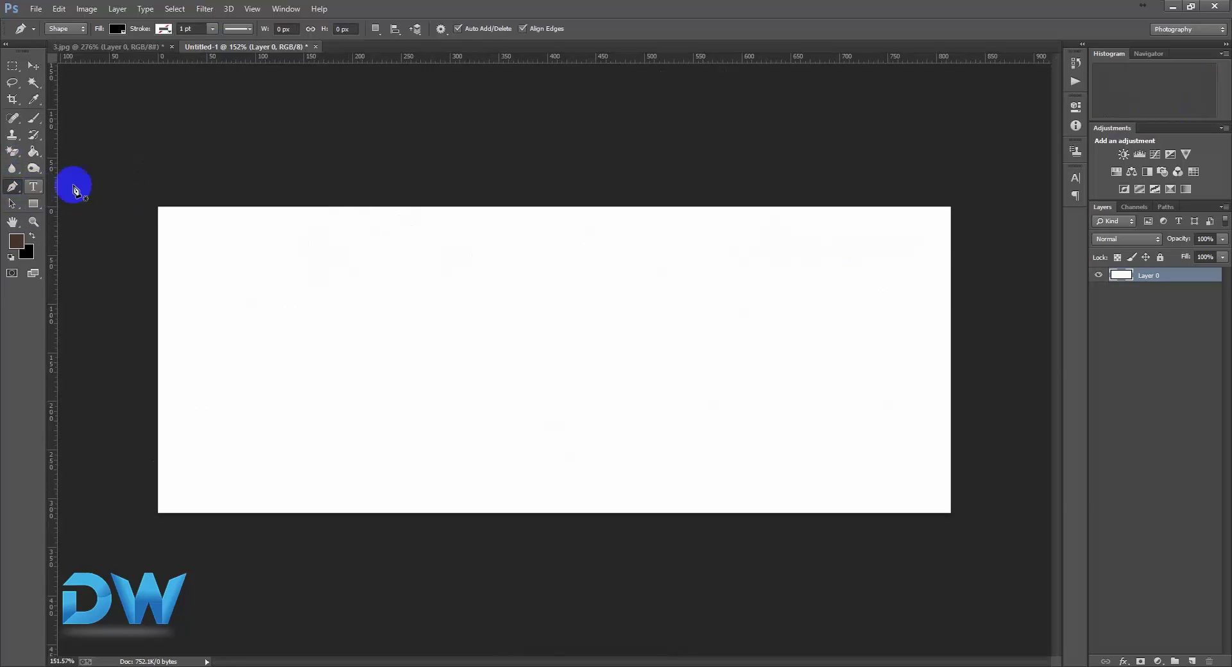
click(117, 30)
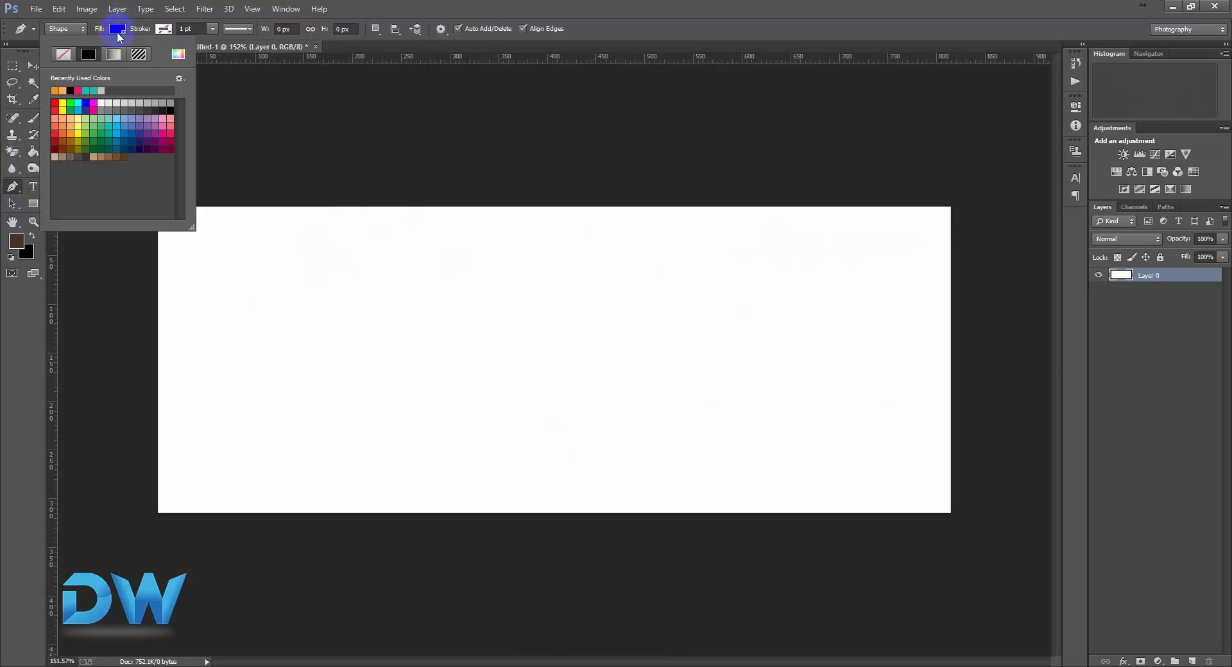
click(174, 111)
click(638, 20)
click(66, 30)
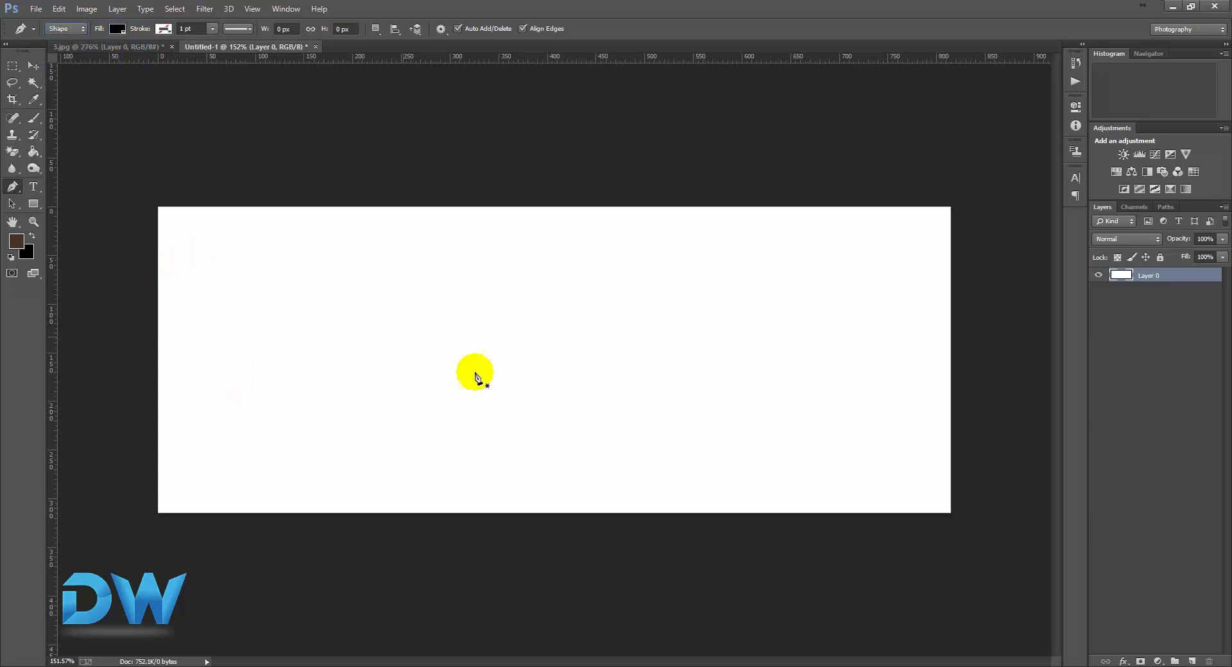
Draw a six-corner test polygon filled black
click(386, 393)
click(429, 410)
click(550, 356)
click(524, 278)
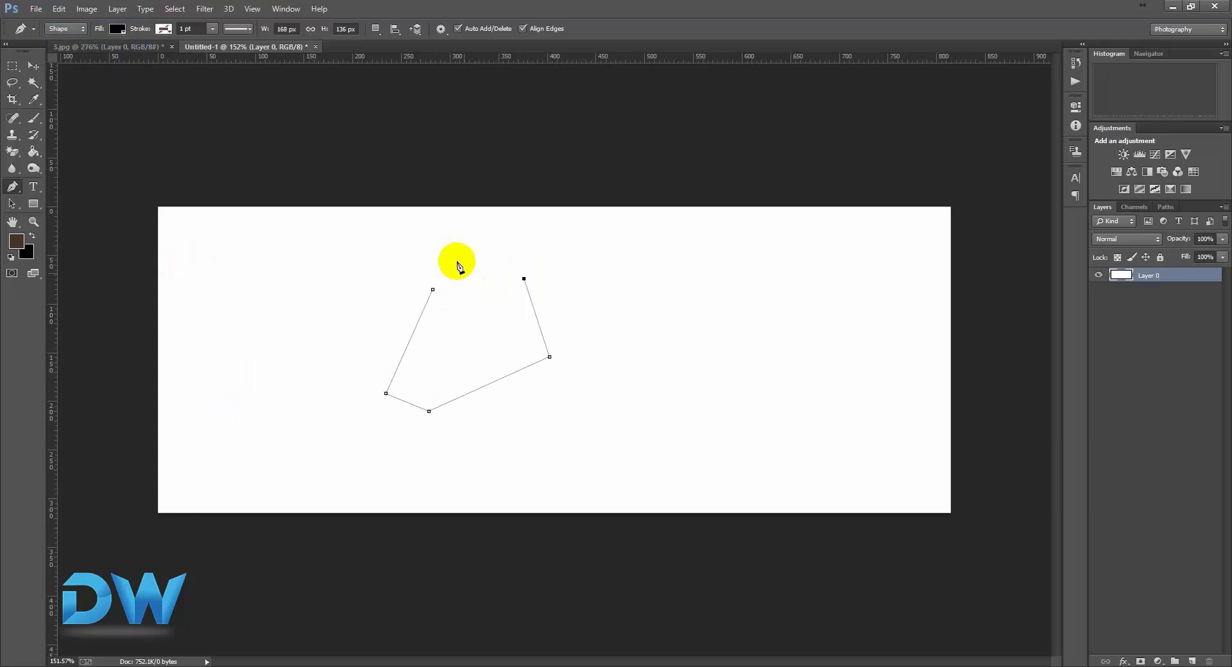
click(457, 260)
click(434, 289)
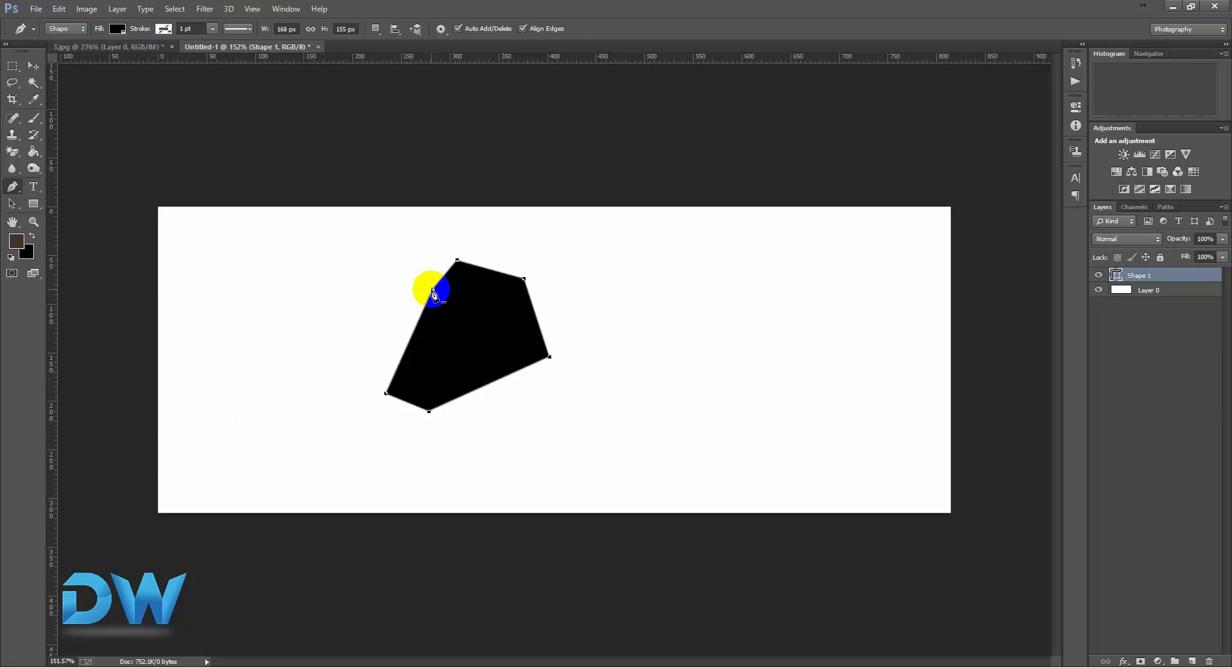
Switch fill to none and trace the angled outline across the left side and top edge
click(118, 31)
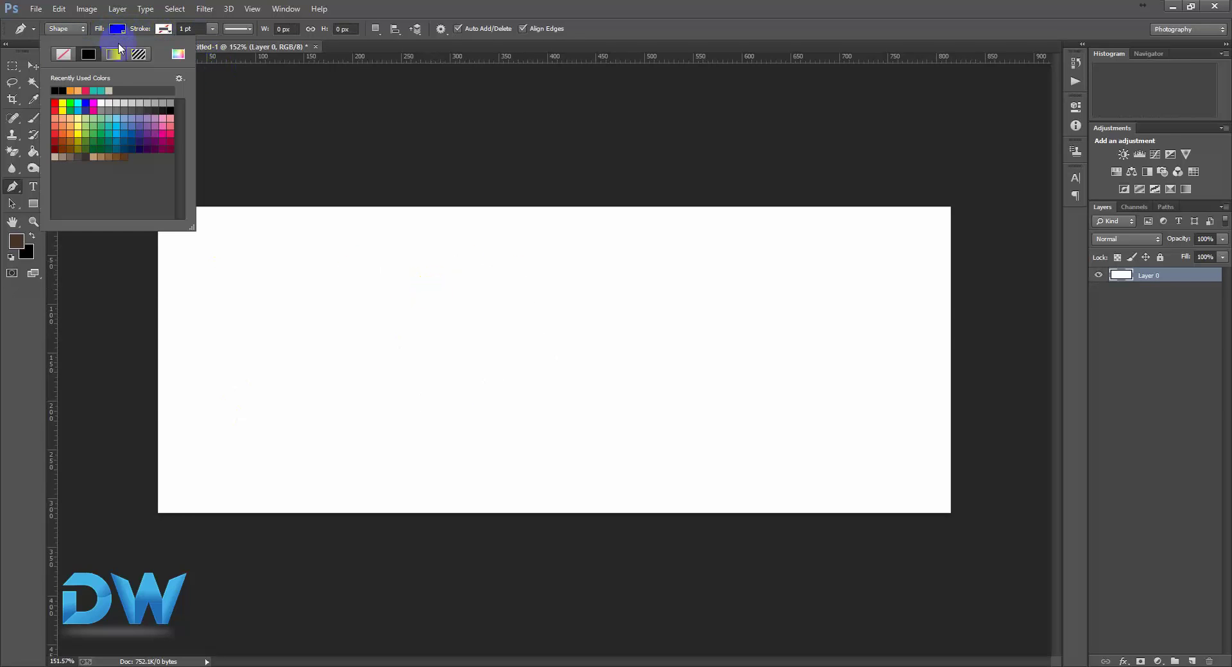
click(64, 55)
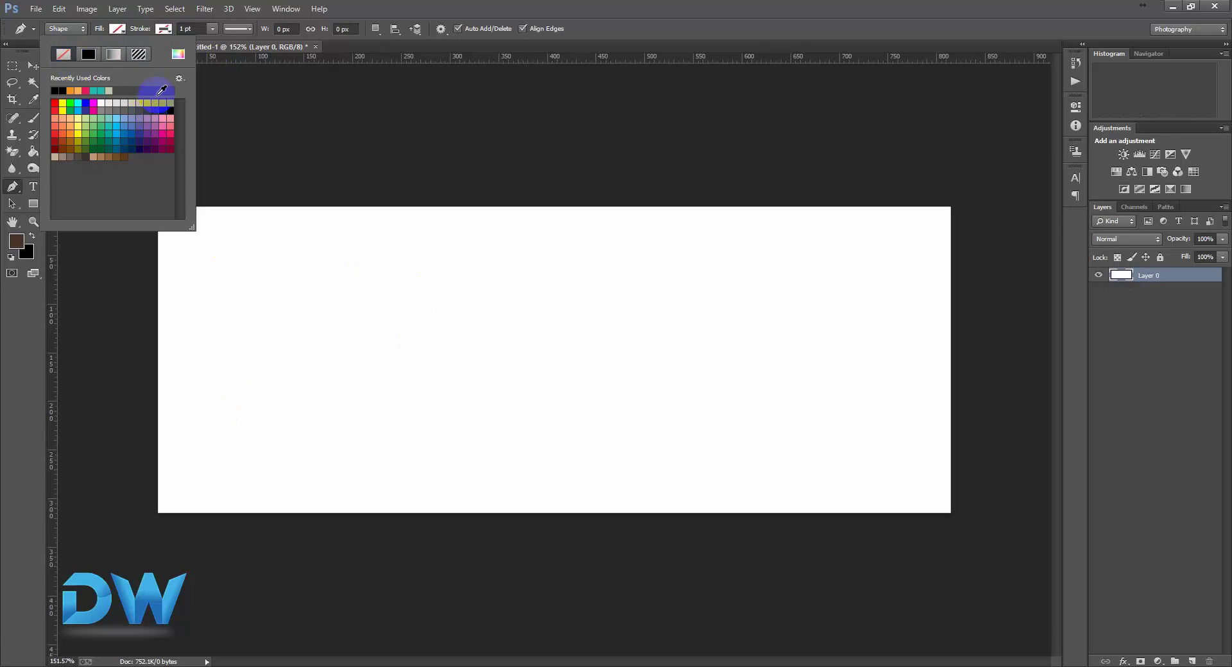
click(440, 17)
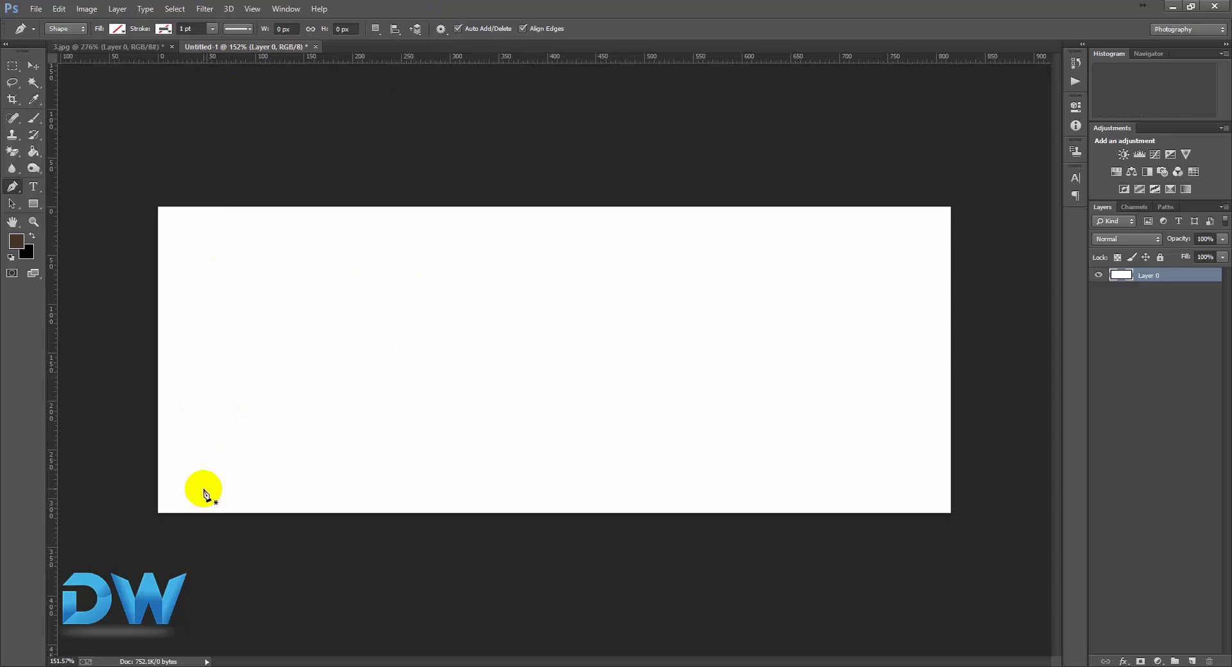
click(204, 490)
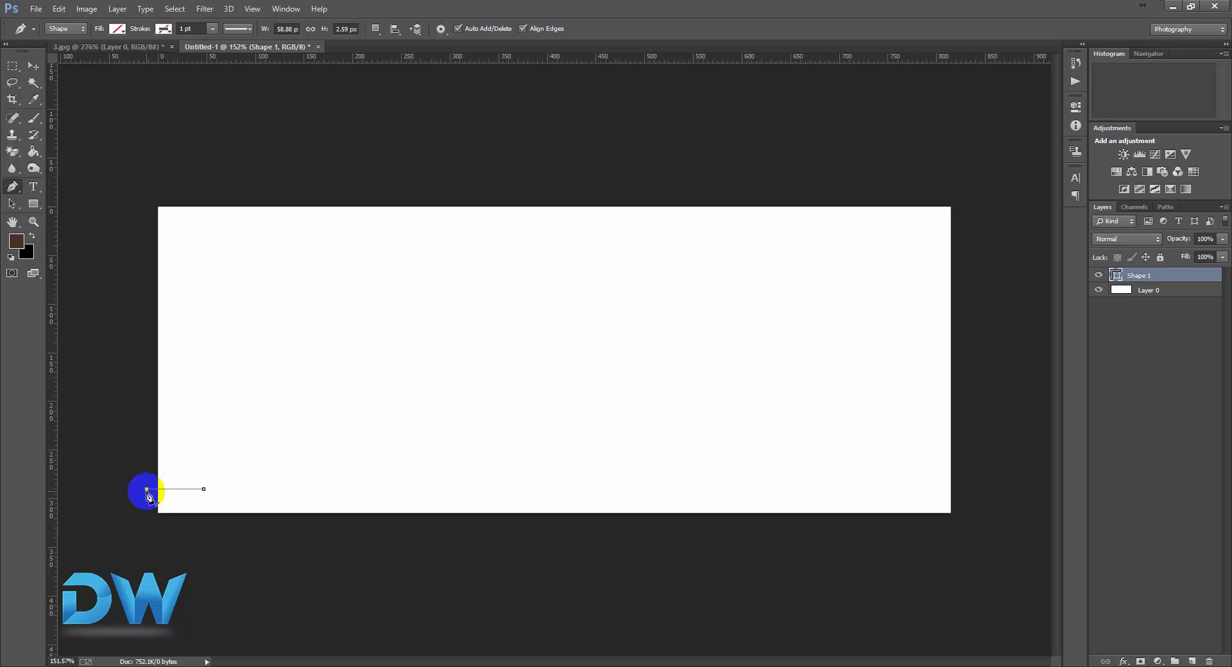
click(147, 192)
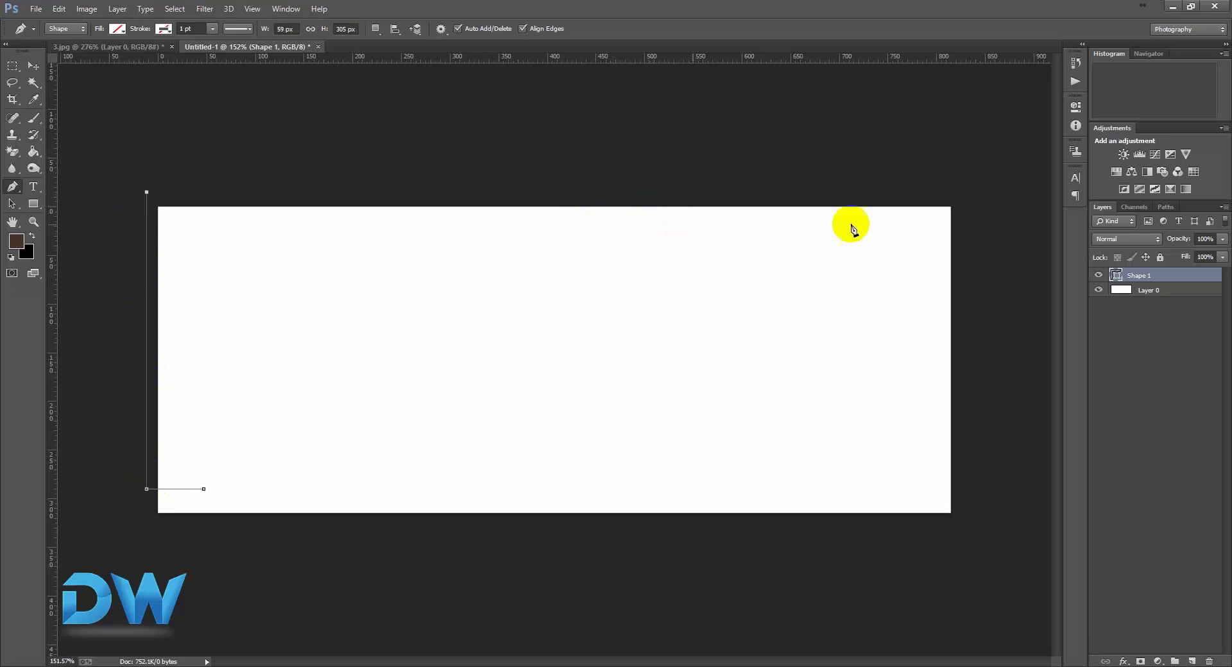
click(970, 192)
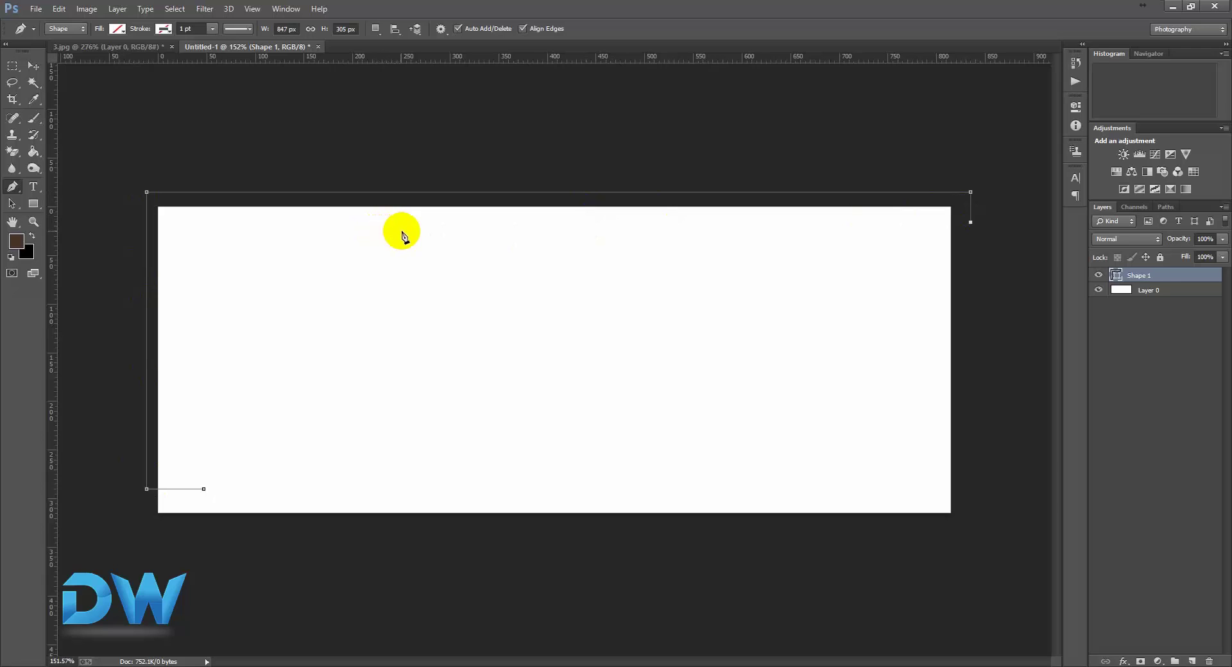
shift+click(403, 234)
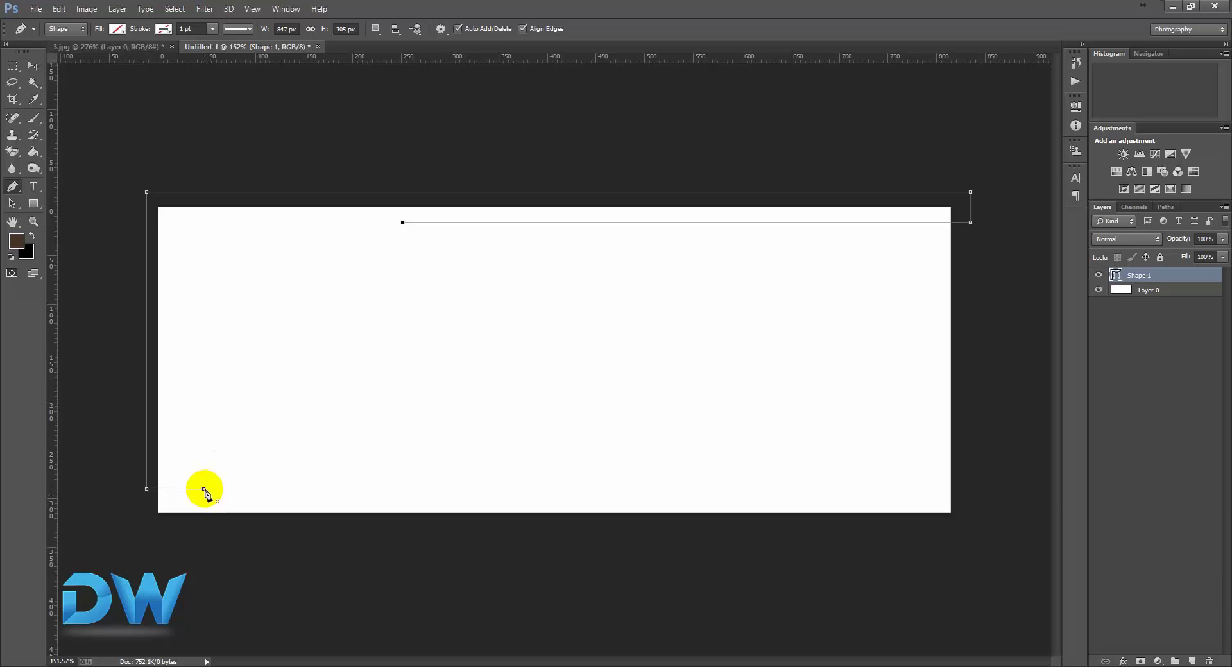
click(204, 489)
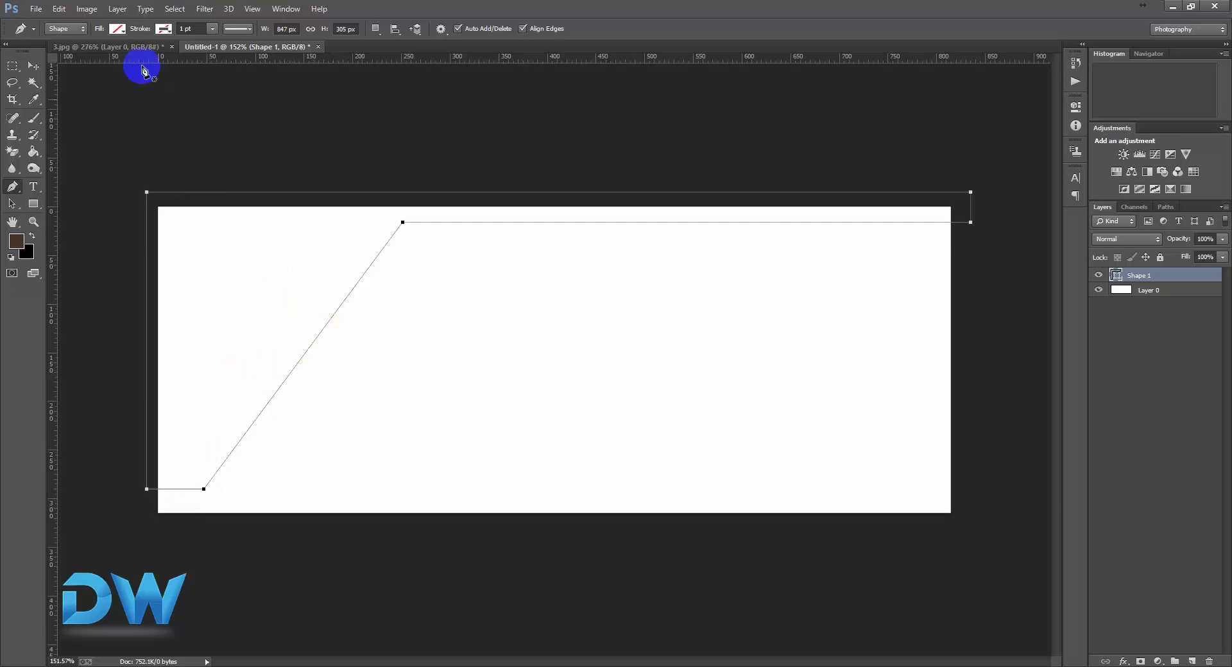
Fill the angled Shape 1 black and deselect it with the Move tool
click(118, 28)
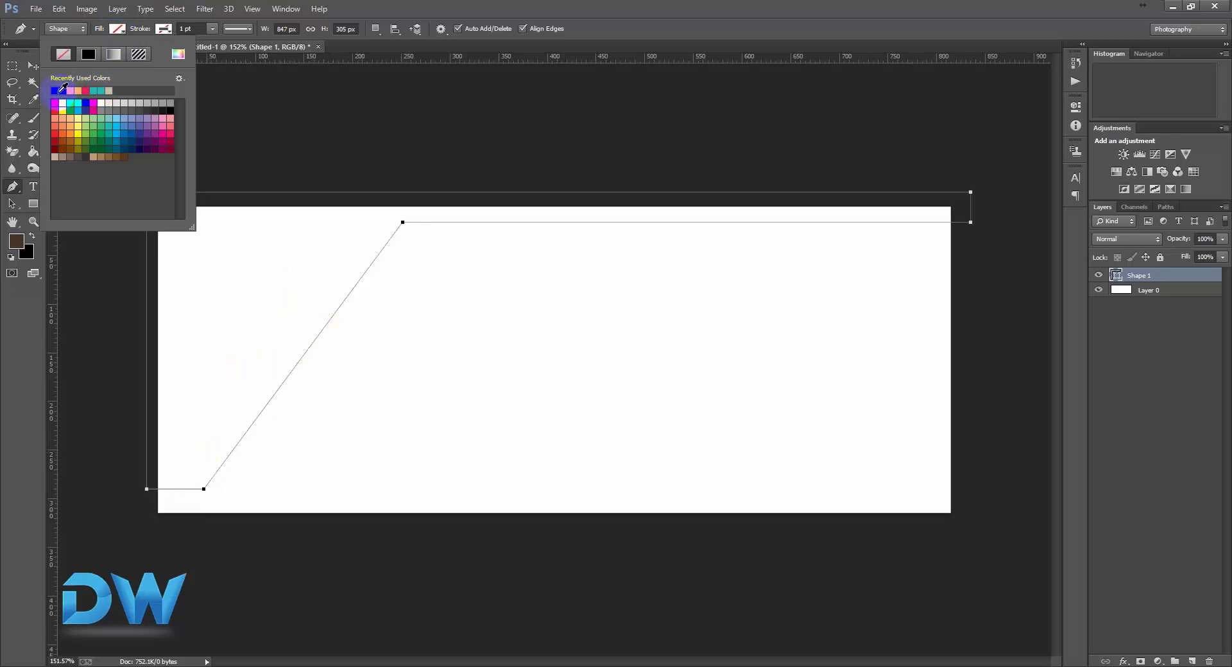
click(62, 90)
click(486, 101)
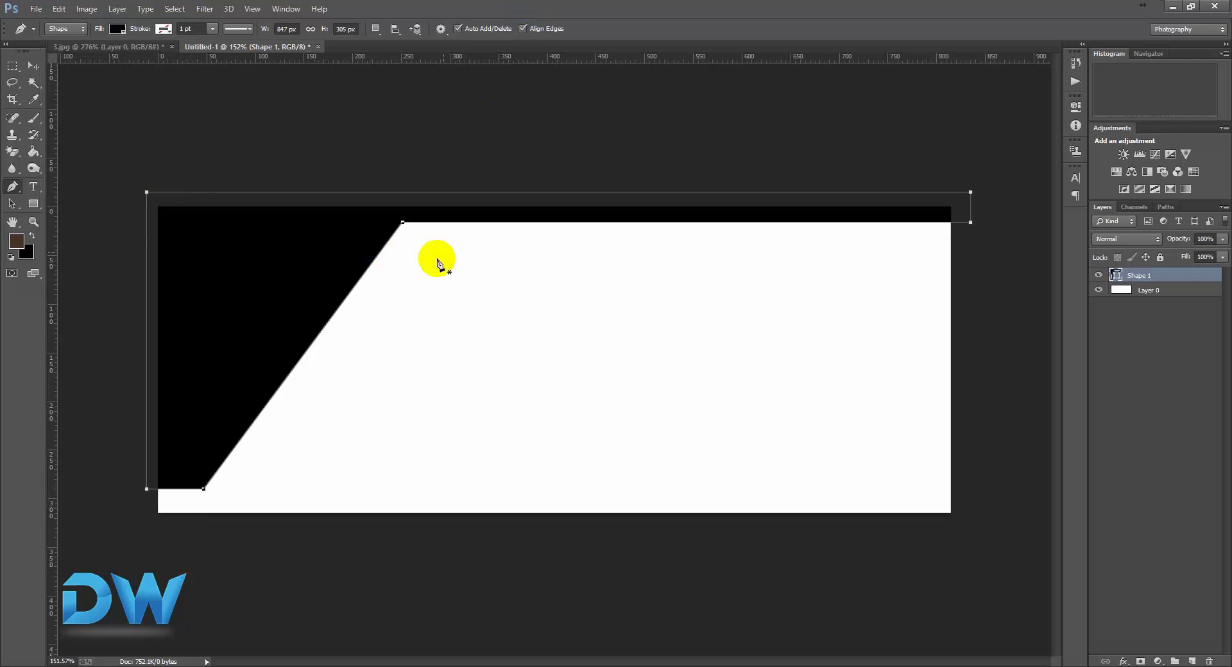
click(34, 66)
click(330, 179)
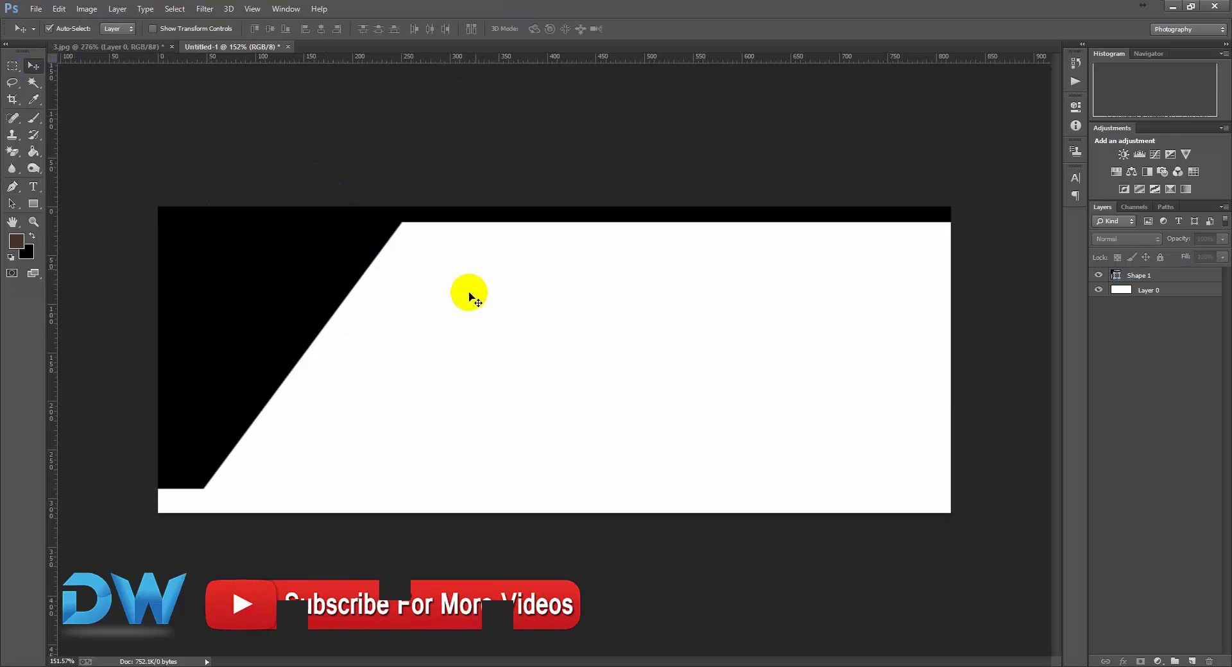
Compare the draft against the reference's orange bar by switching between 3.jpg and Untitled-1
mouse_move(407, 426)
mouse_down()
mouse_move(129, 43)
mouse_move(115, 468)
mouse_up()
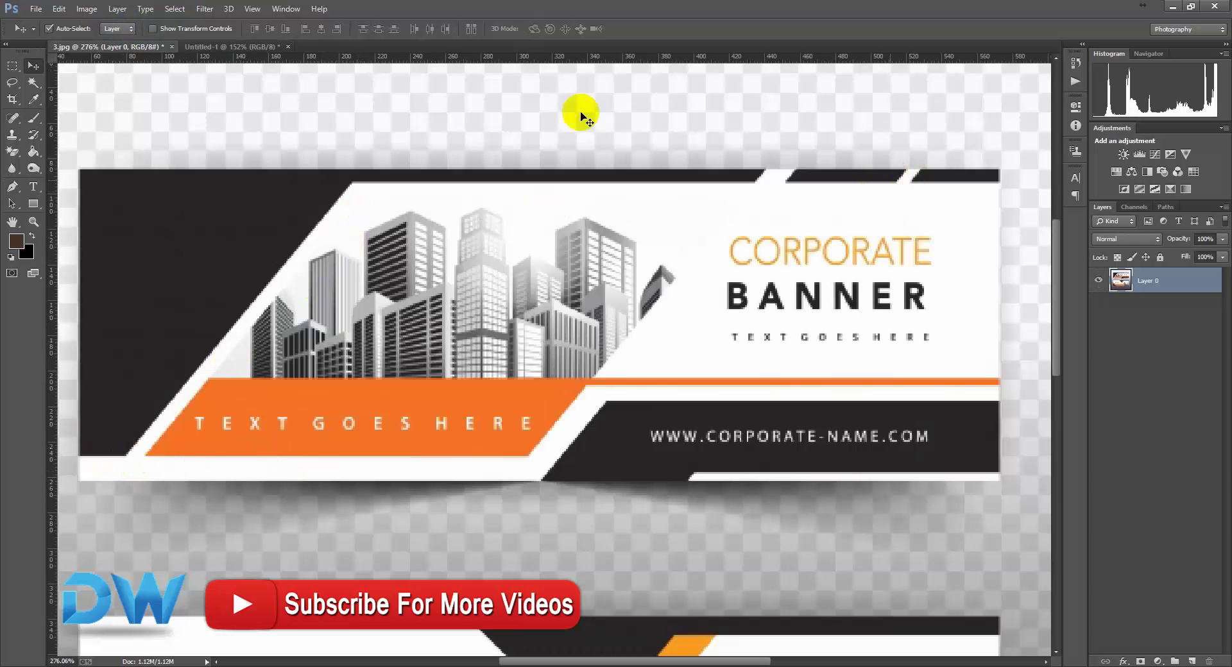
mouse_move(581, 116)
mouse_down()
mouse_move(245, 50)
mouse_move(136, 50)
mouse_up()
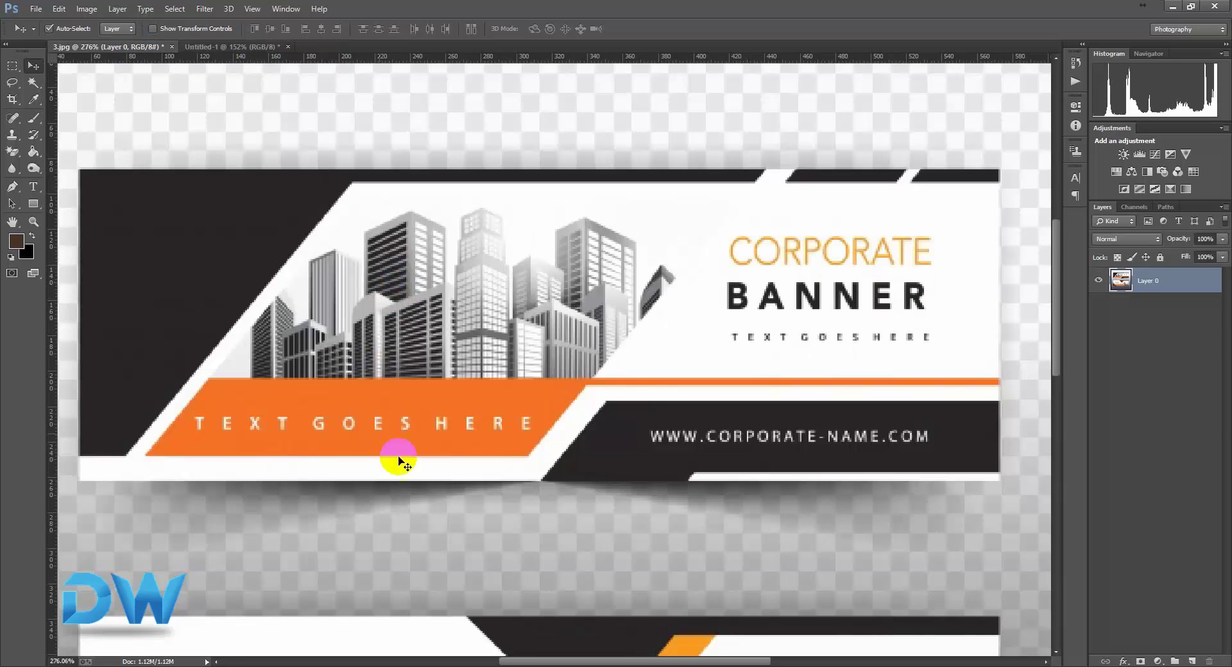
drag(136, 50, 326, 398)
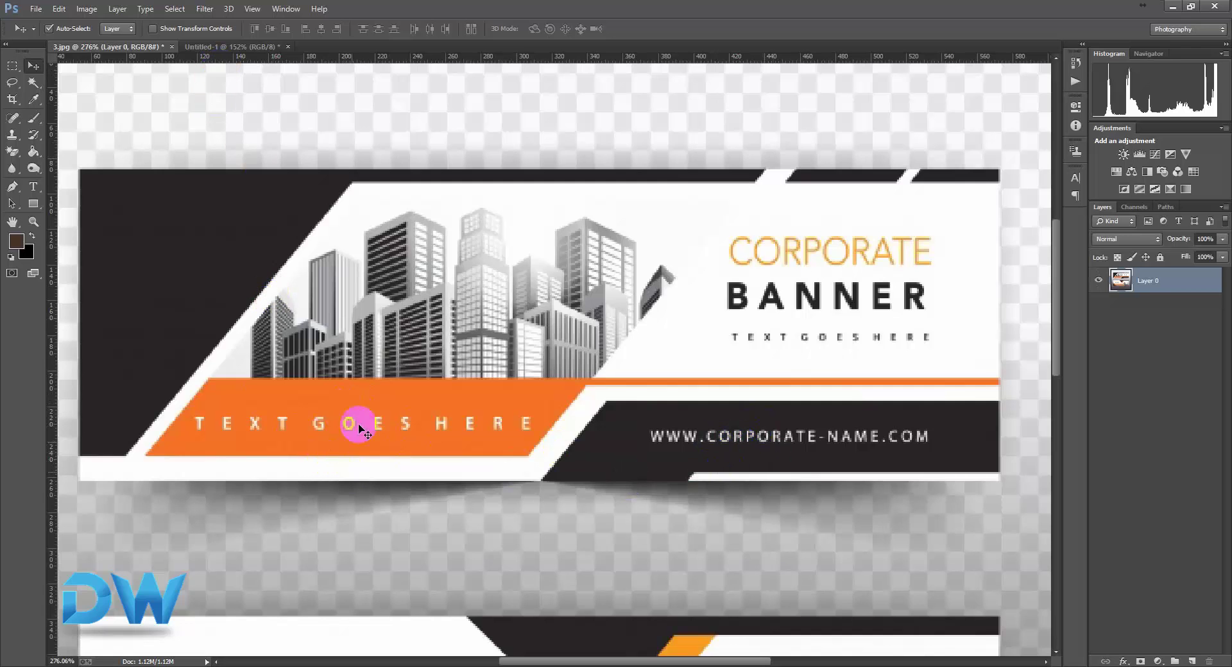
drag(359, 431, 240, 48)
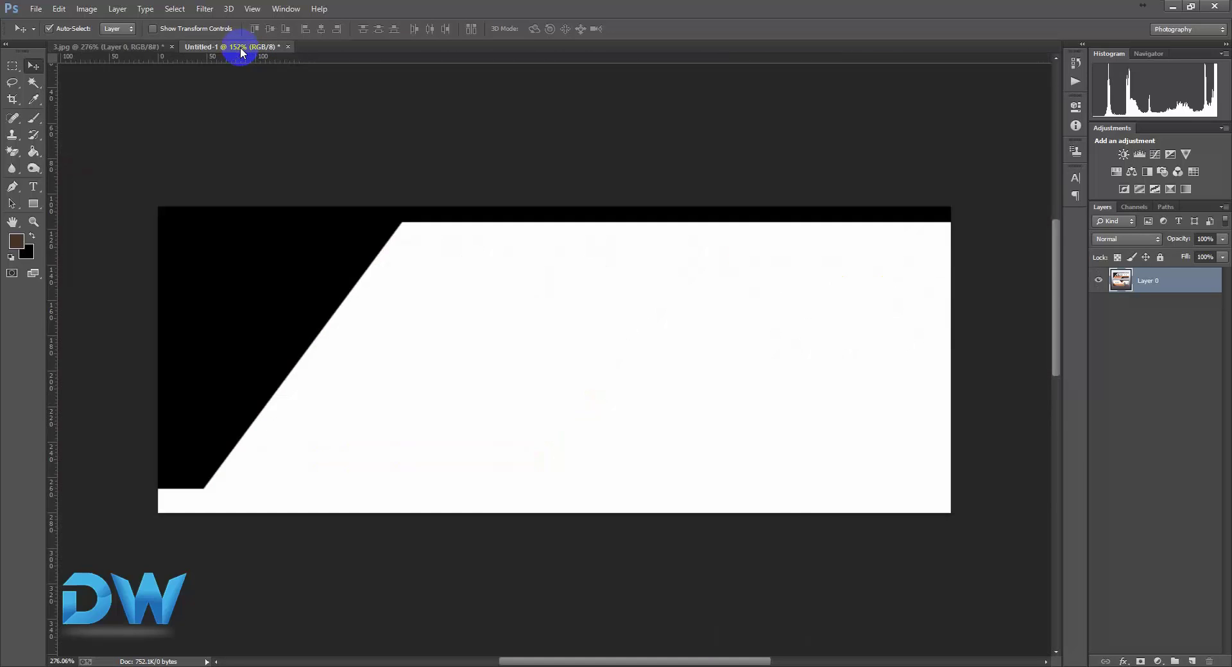
Draw an orange 360 × 67 px Rectangle 1 over the black shape's lower edge, nudged into place
click(32, 205)
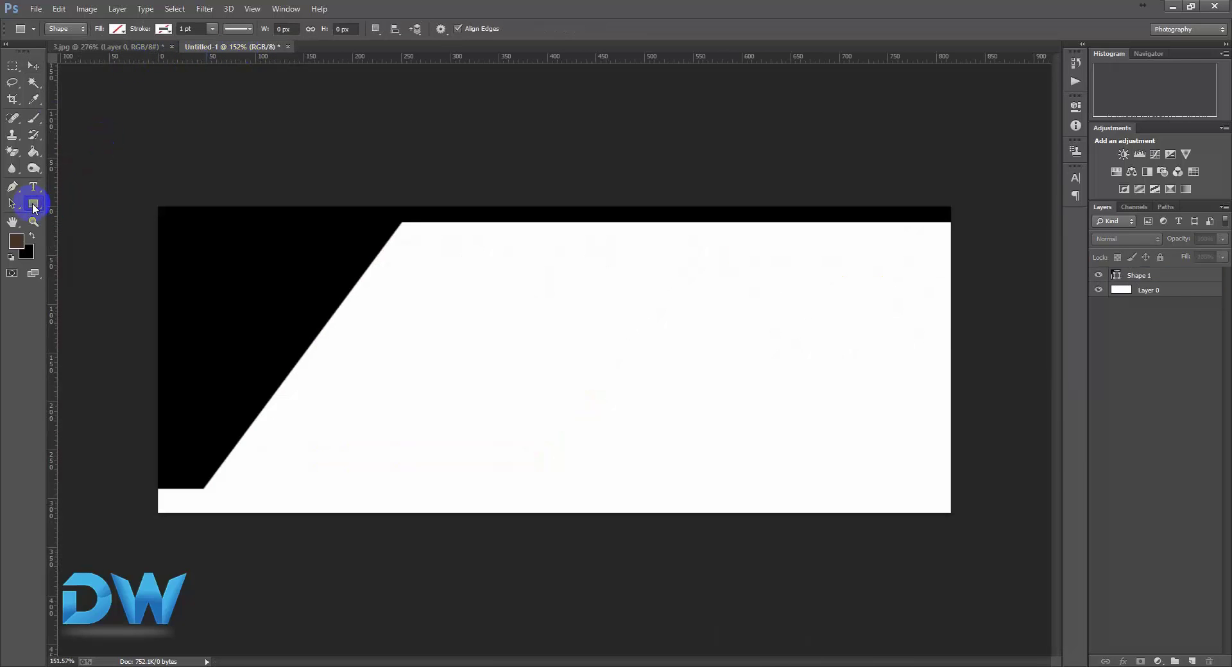
click(117, 30)
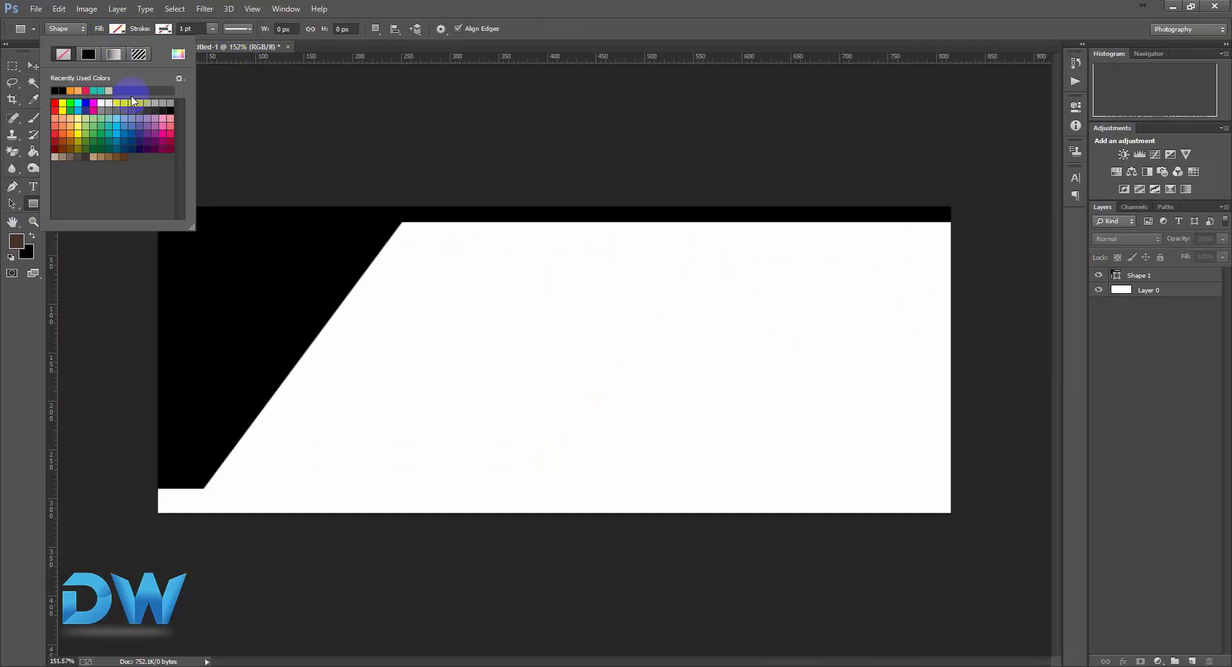
click(69, 134)
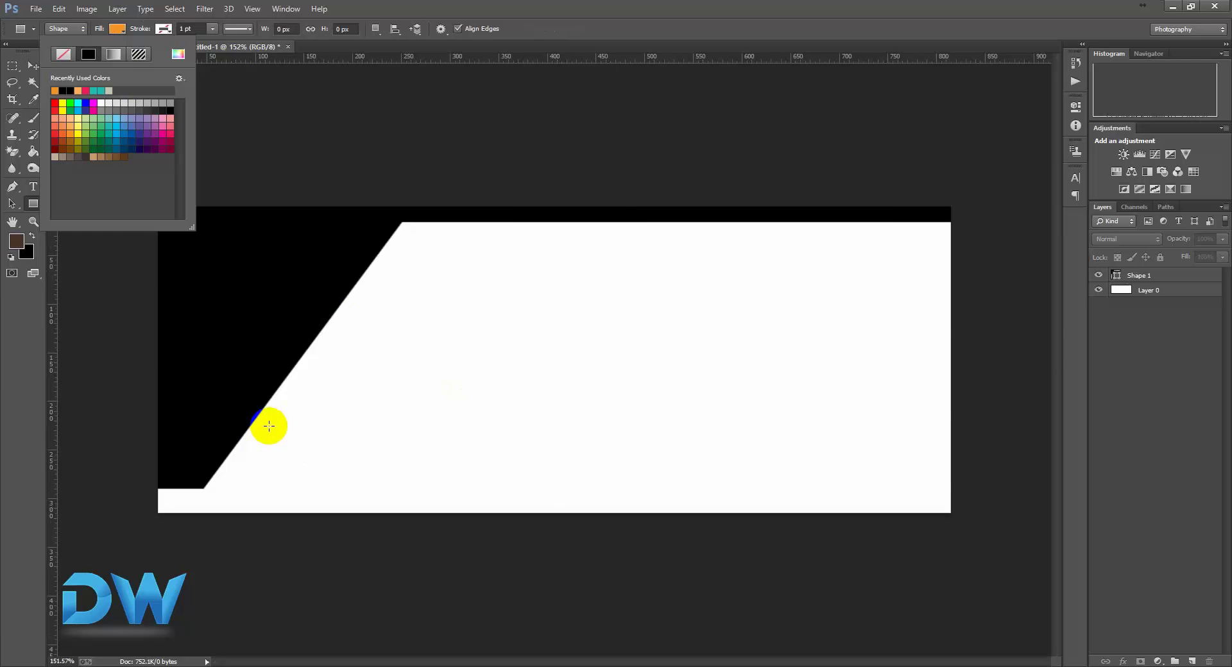
click(269, 426)
mouse_move(204, 421)
mouse_down()
mouse_move(298, 483)
mouse_move(555, 484)
mouse_up()
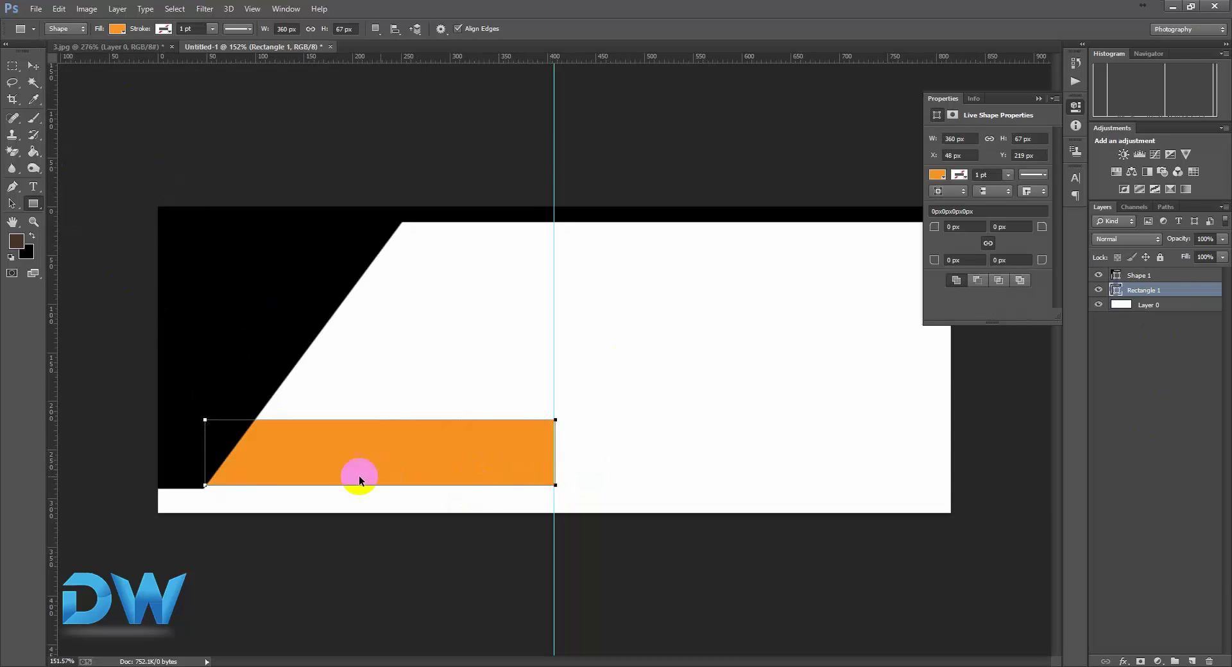
drag(348, 474, 361, 480)
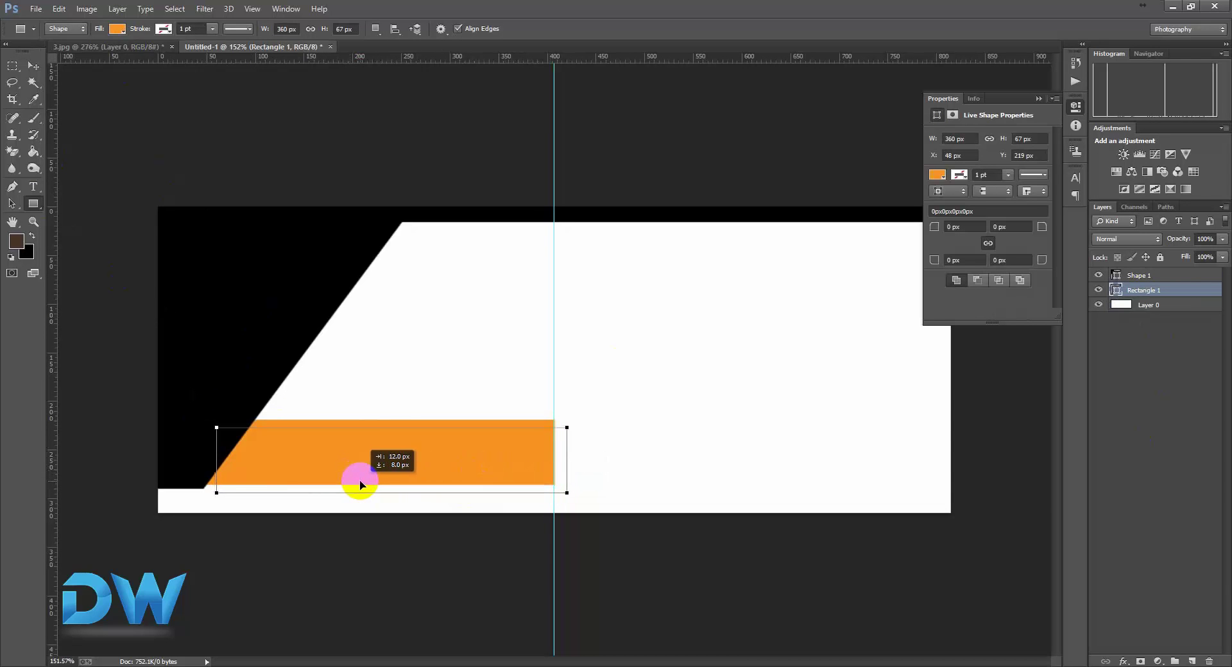
scroll(274, 483, up, 3)
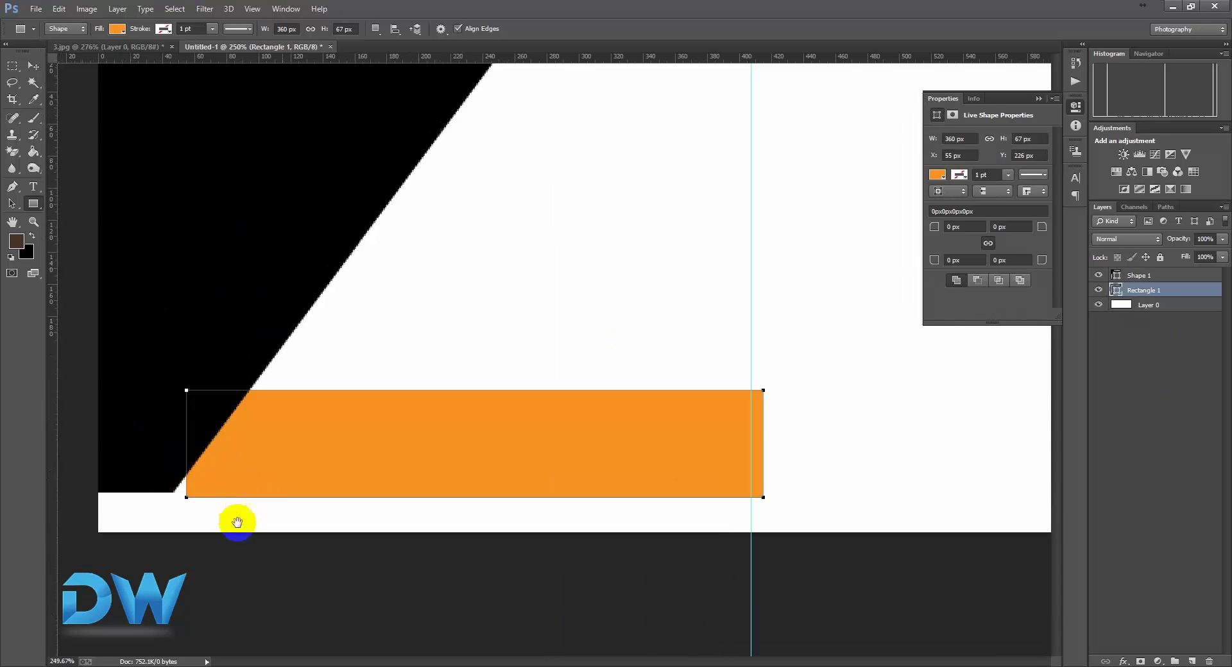
mouse_move(234, 488)
mouse_down()
mouse_move(187, 500)
mouse_move(202, 496)
mouse_up()
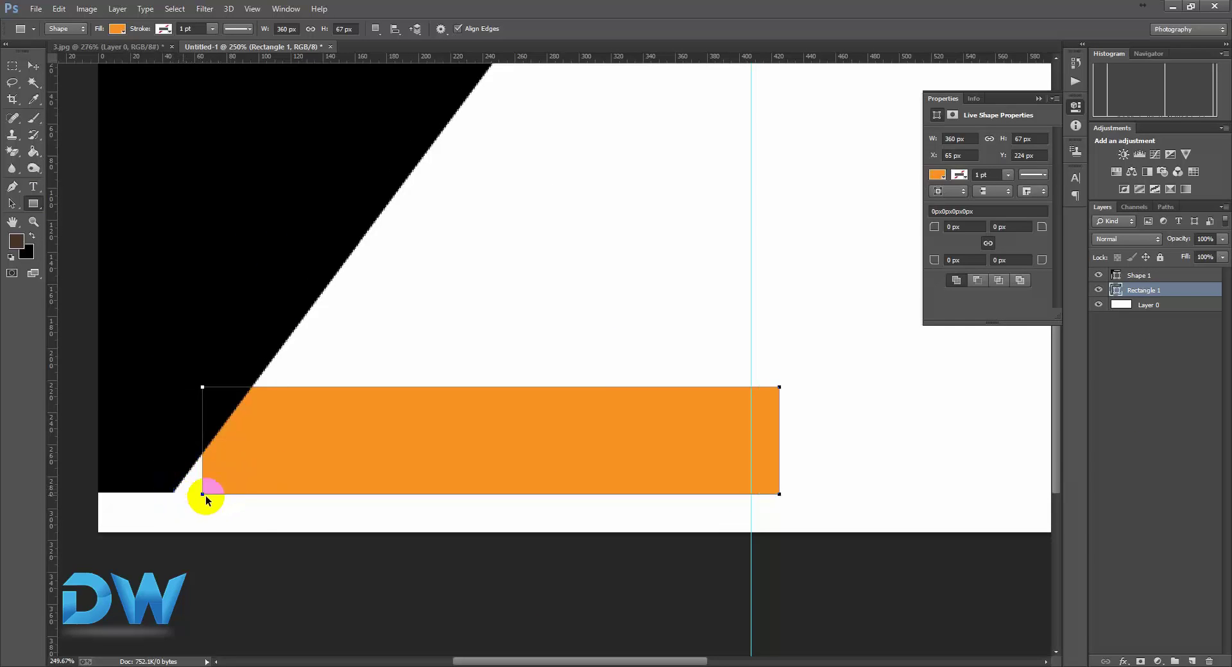
click(267, 463)
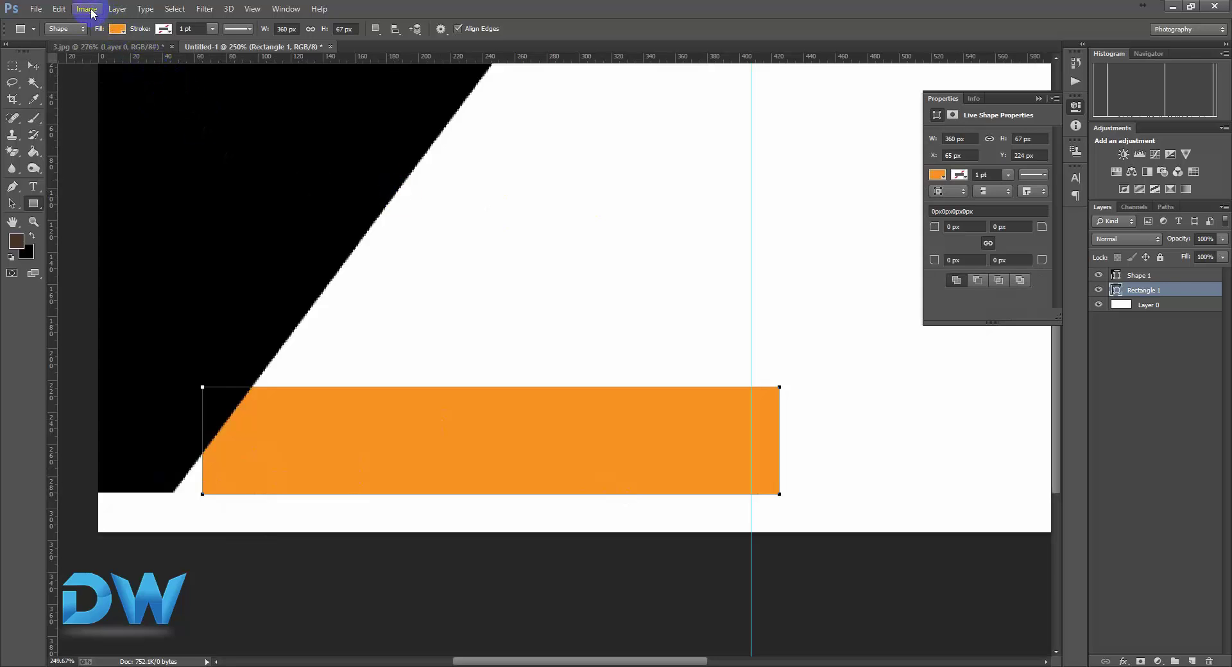
Shorten orange Rectangle 1 from the top and skew its left end about -39° along the black diagonal
click(67, 10)
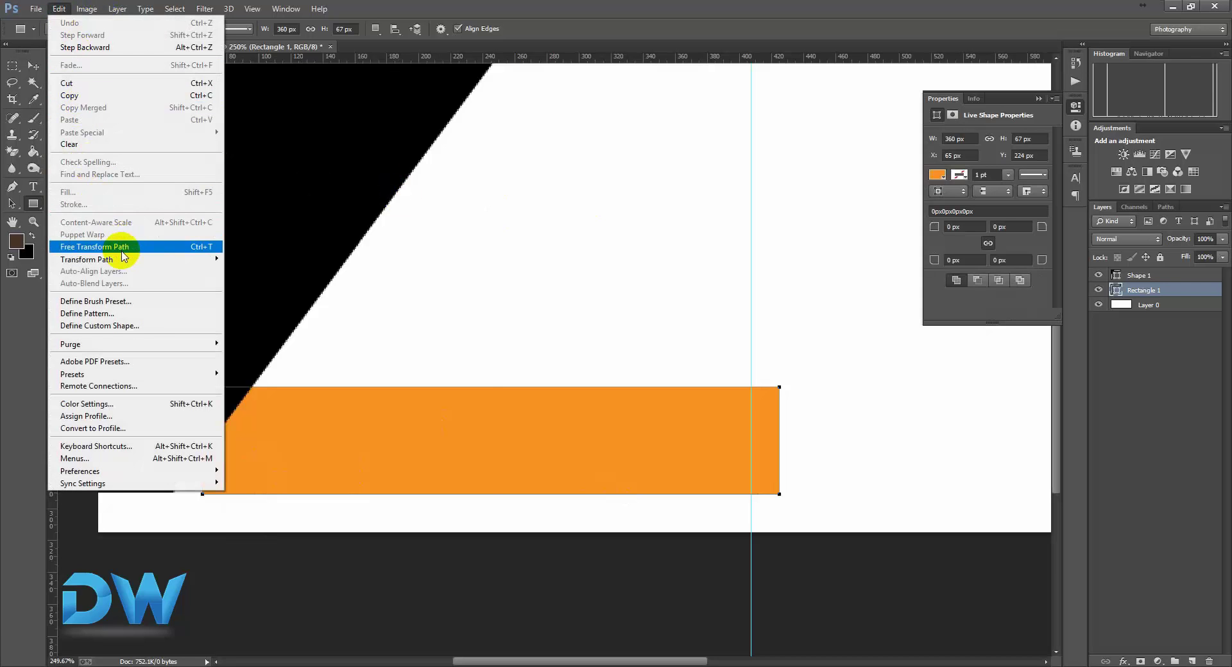
click(126, 248)
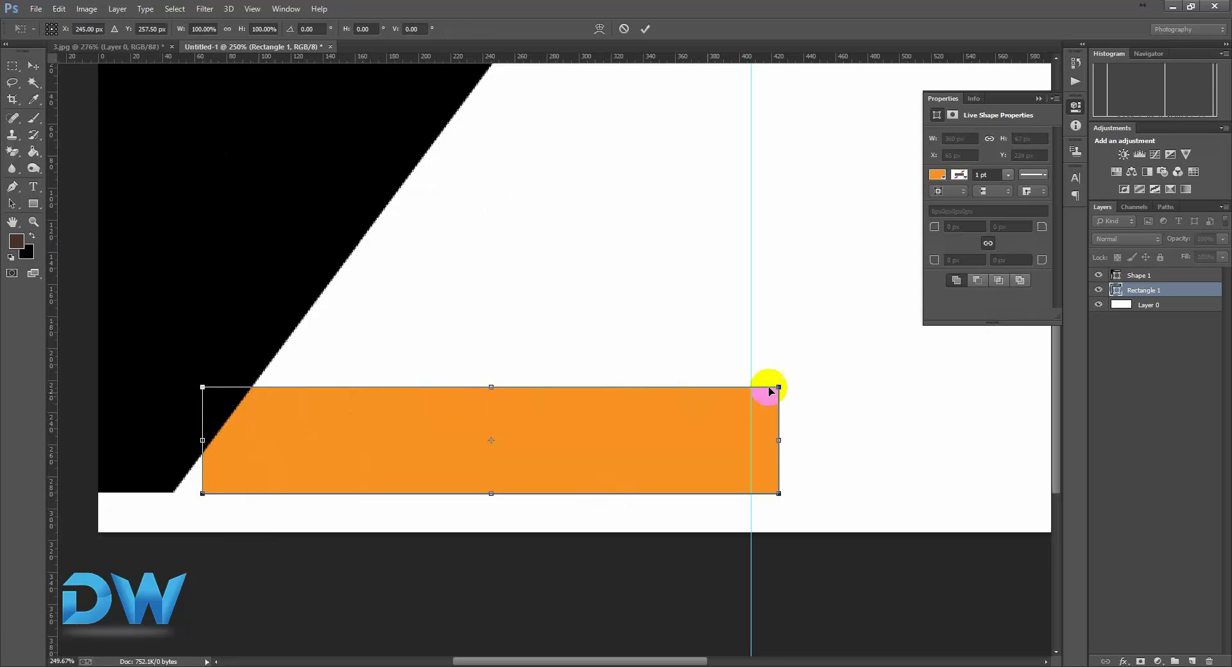
mouse_move(491, 387)
mouse_down()
mouse_move(512, 276)
mouse_move(521, 321)
mouse_up()
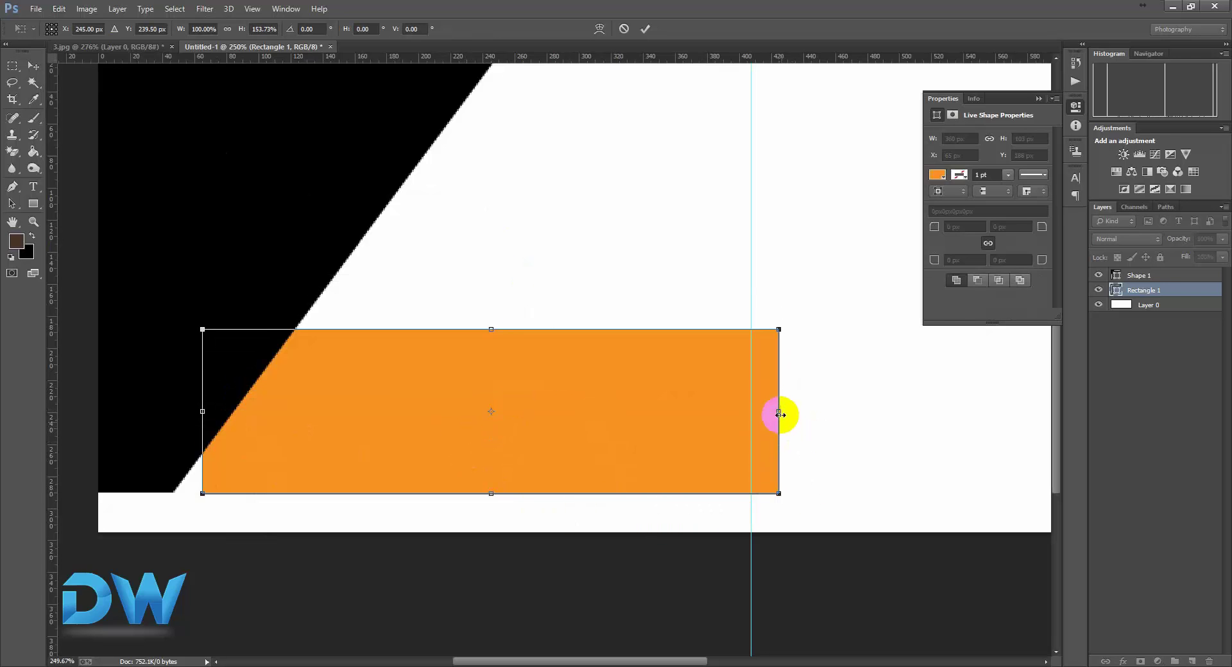
mouse_move(781, 412)
mouse_down()
mouse_move(758, 410)
mouse_move(847, 407)
mouse_up()
key(ctrl+z)
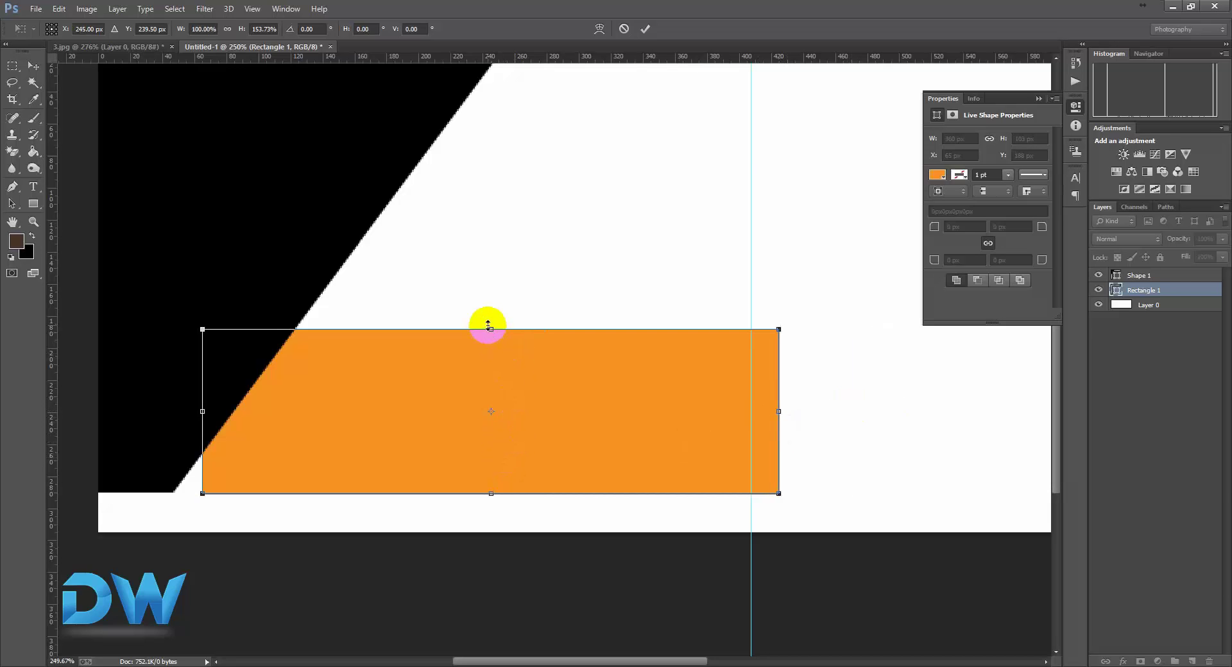
drag(491, 330, 491, 409)
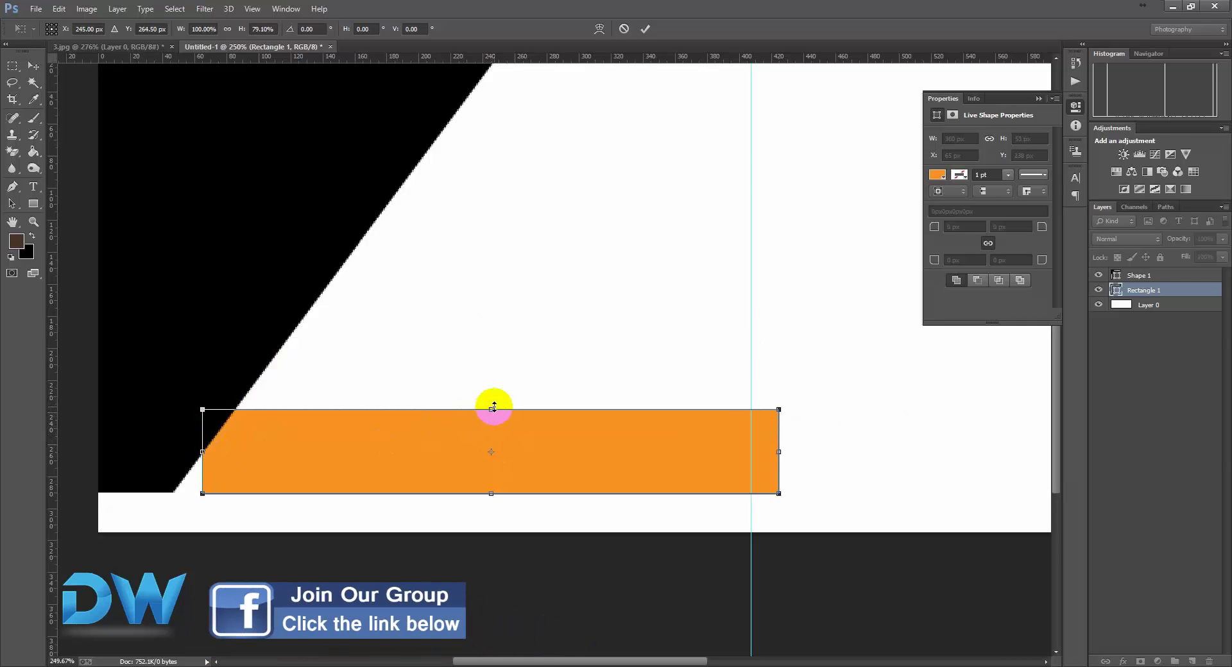
drag(493, 408, 493, 406)
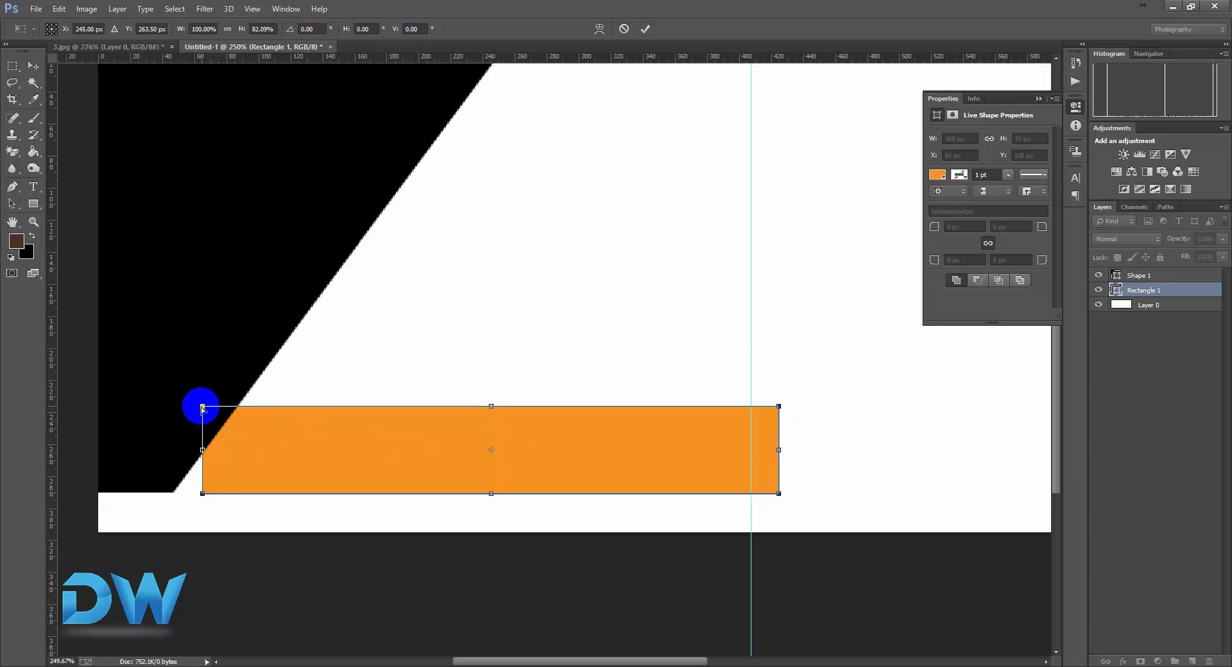
drag(202, 409, 273, 424)
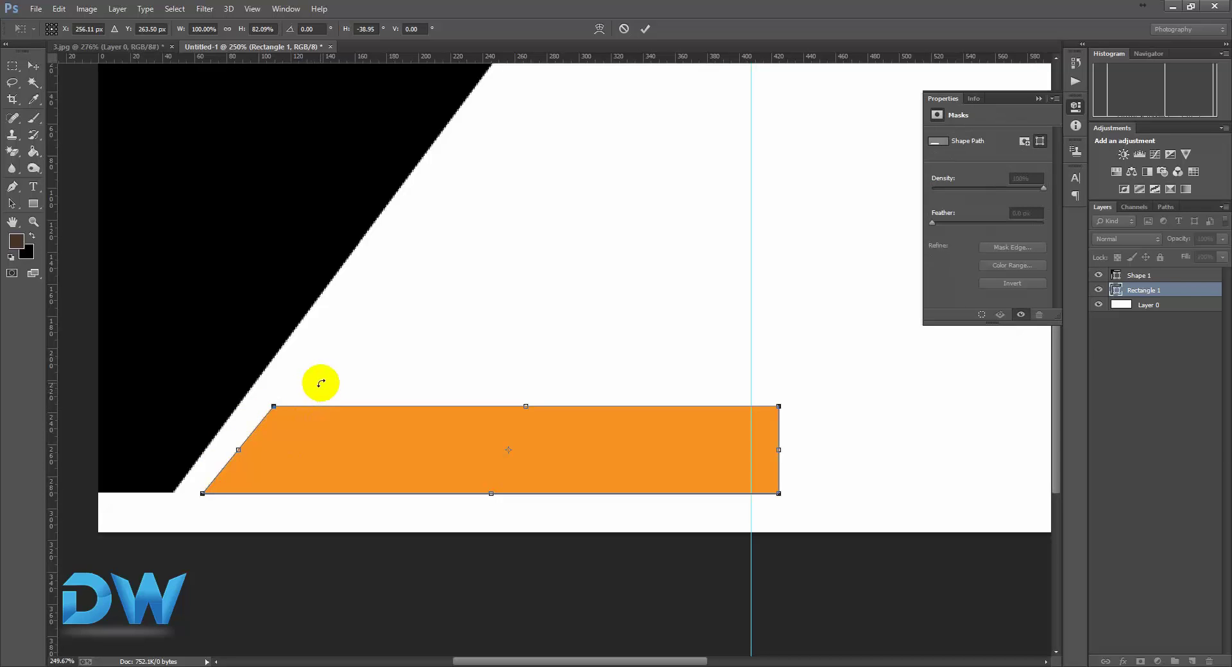
key(Return)
Undo the first slant, then skew the orange bar's left and right ends along the black diagonal
click(581, 256)
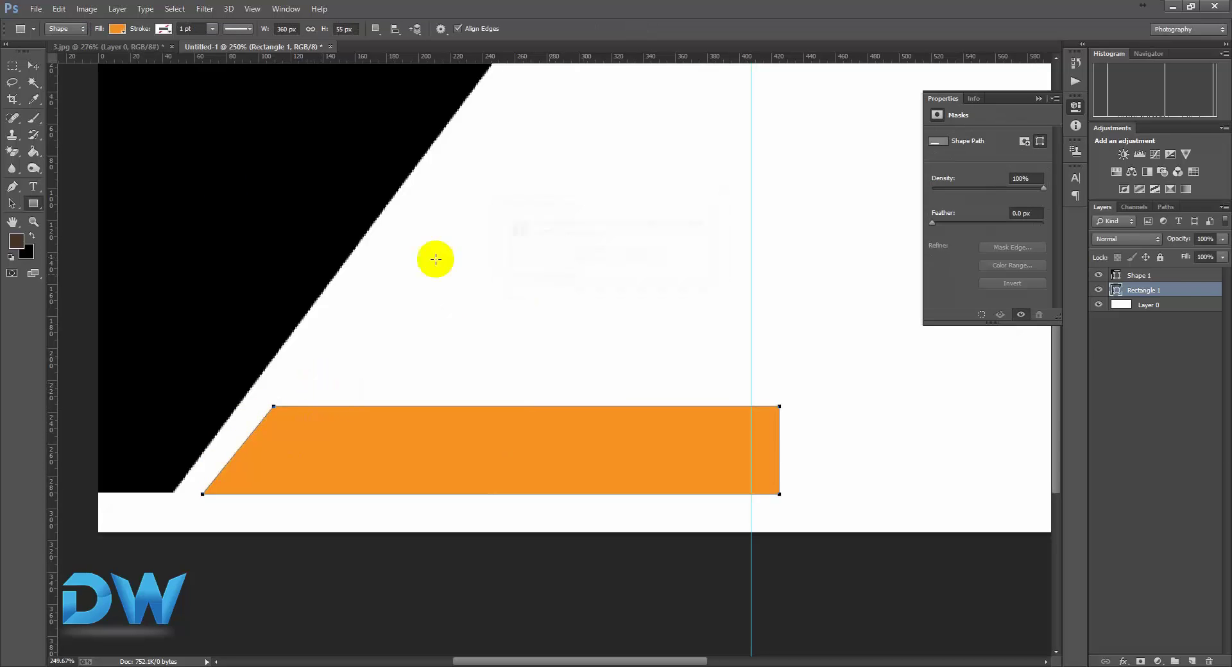
click(59, 8)
click(61, 20)
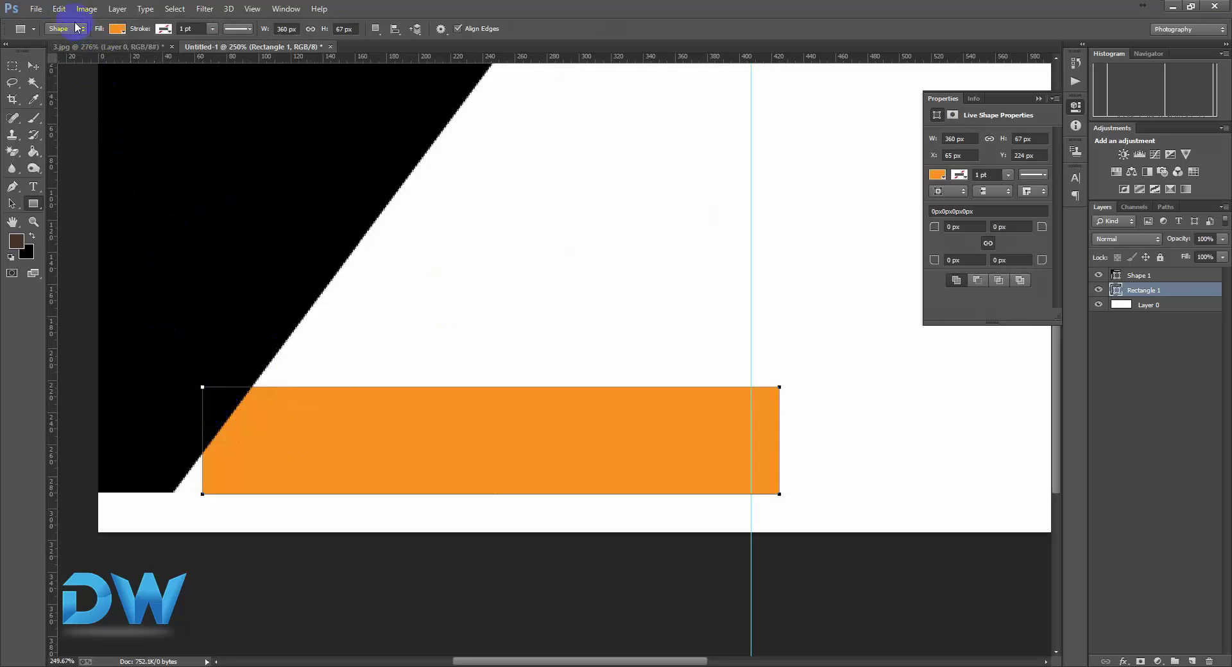
click(58, 9)
click(201, 250)
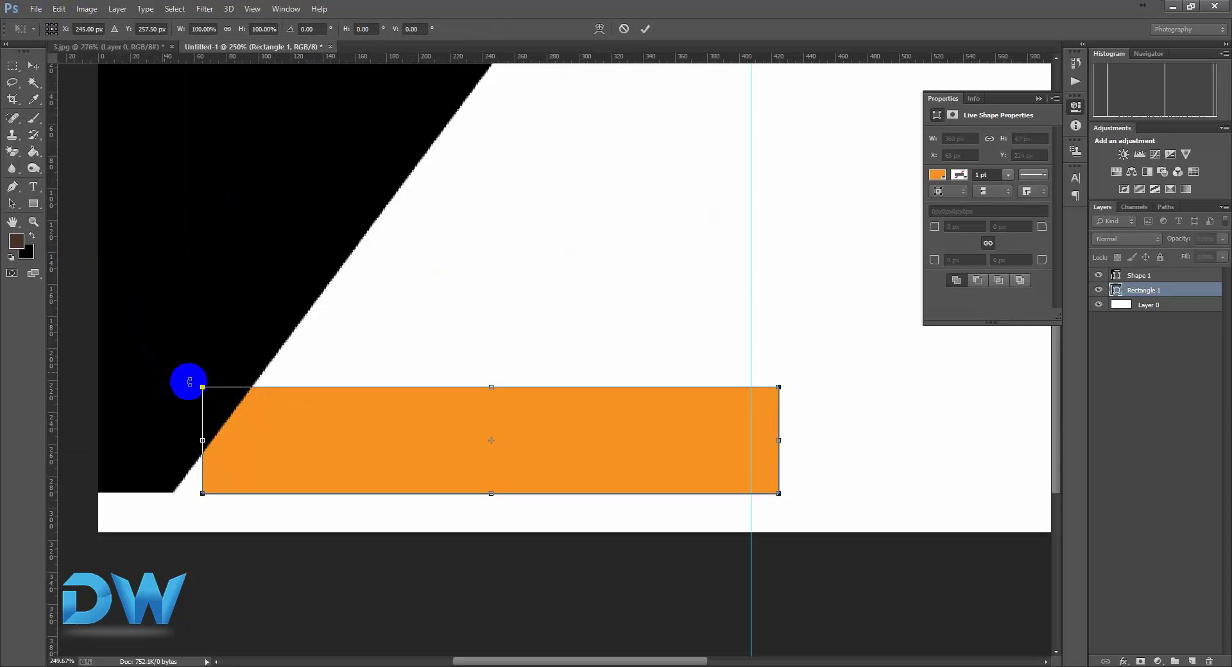
drag(202, 388, 286, 413)
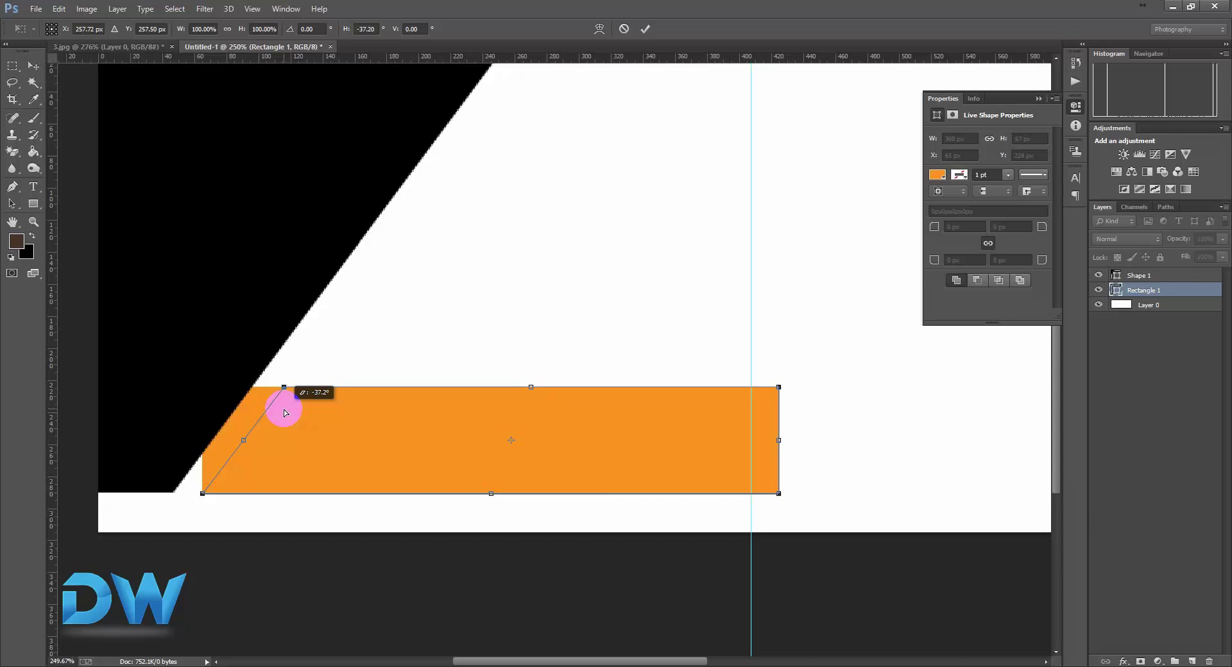
drag(285, 413, 287, 411)
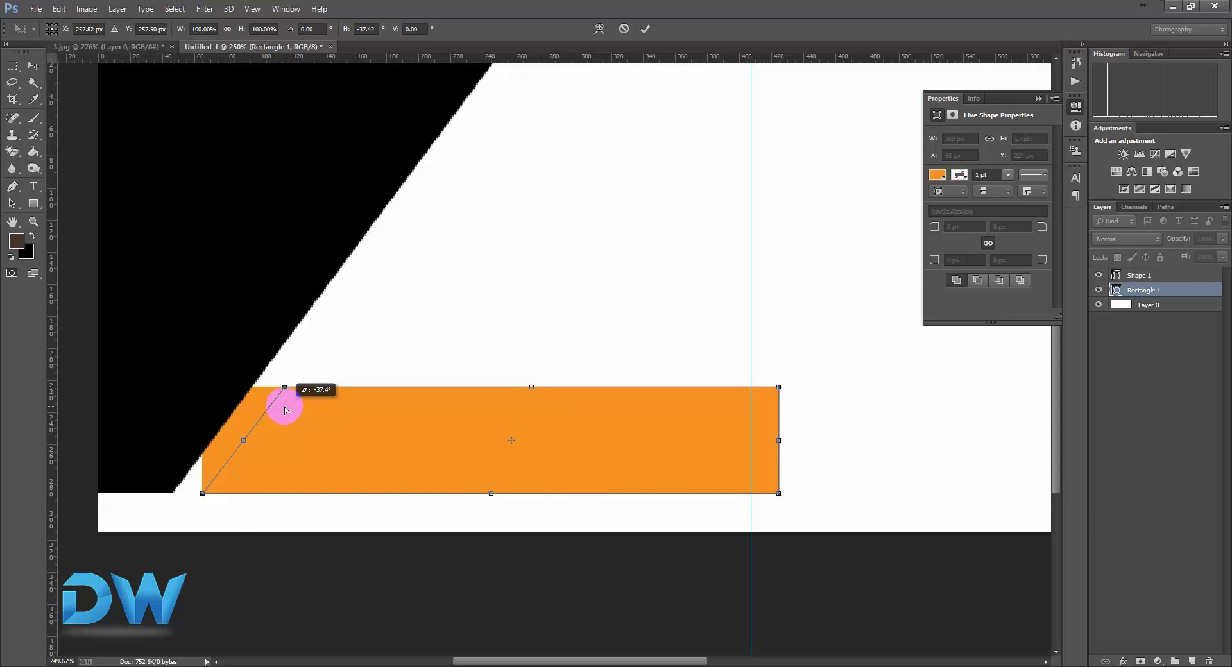
drag(286, 410, 284, 408)
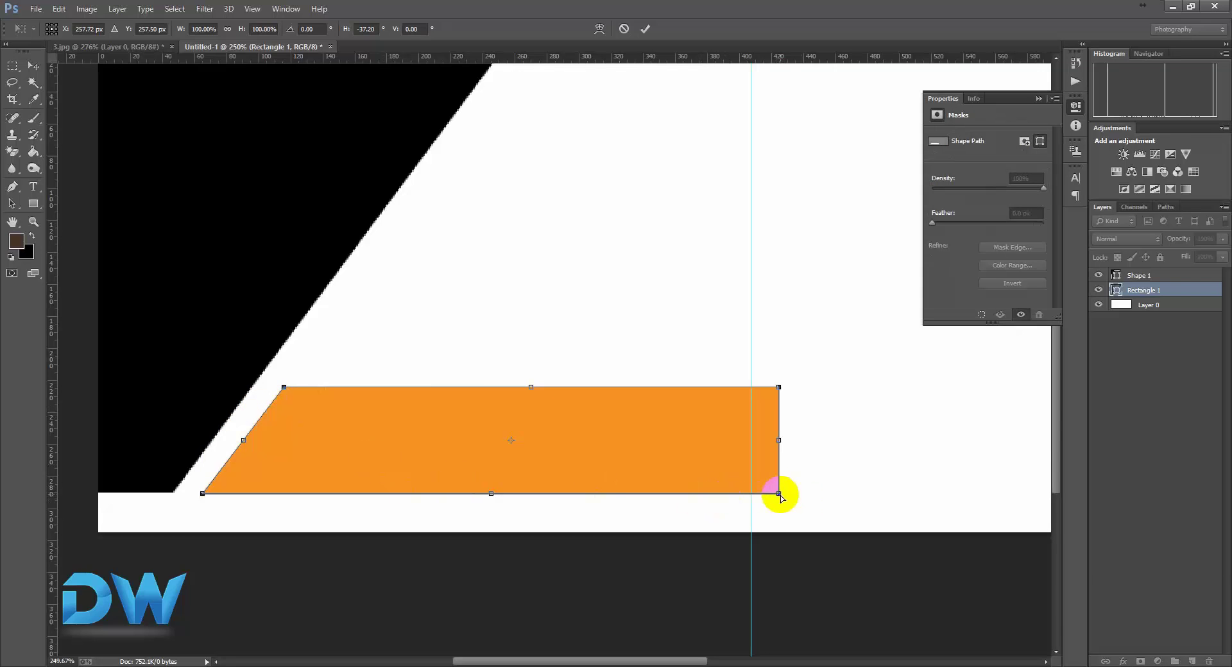
drag(780, 495, 744, 494)
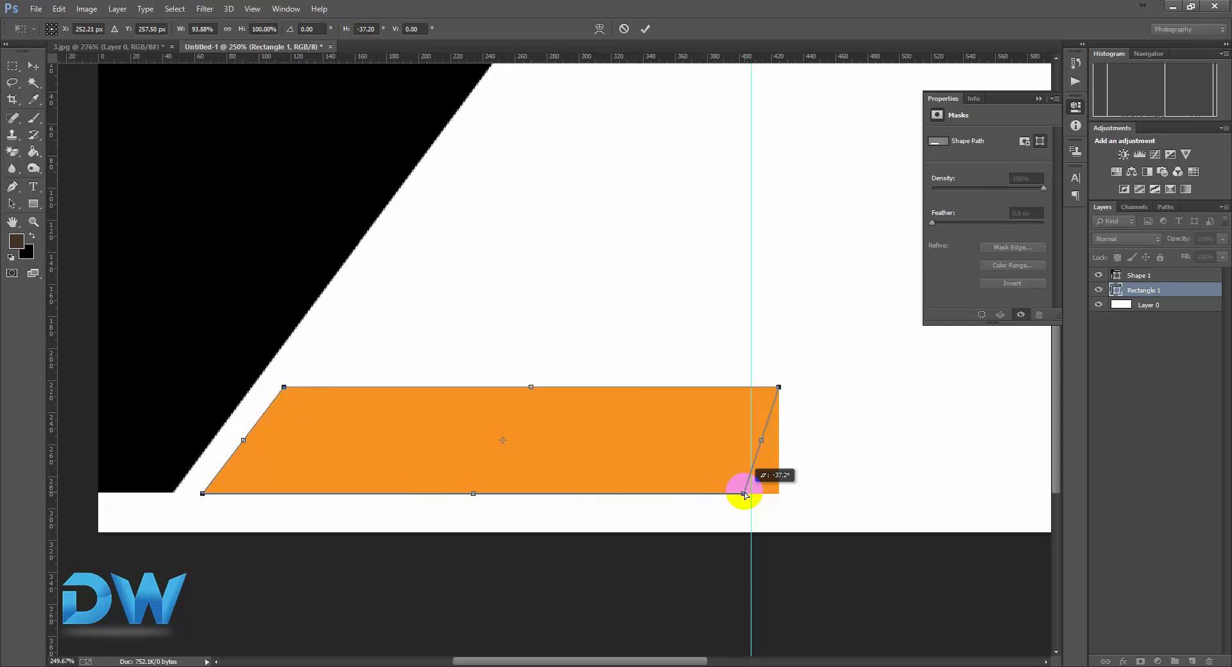
drag(744, 495, 746, 493)
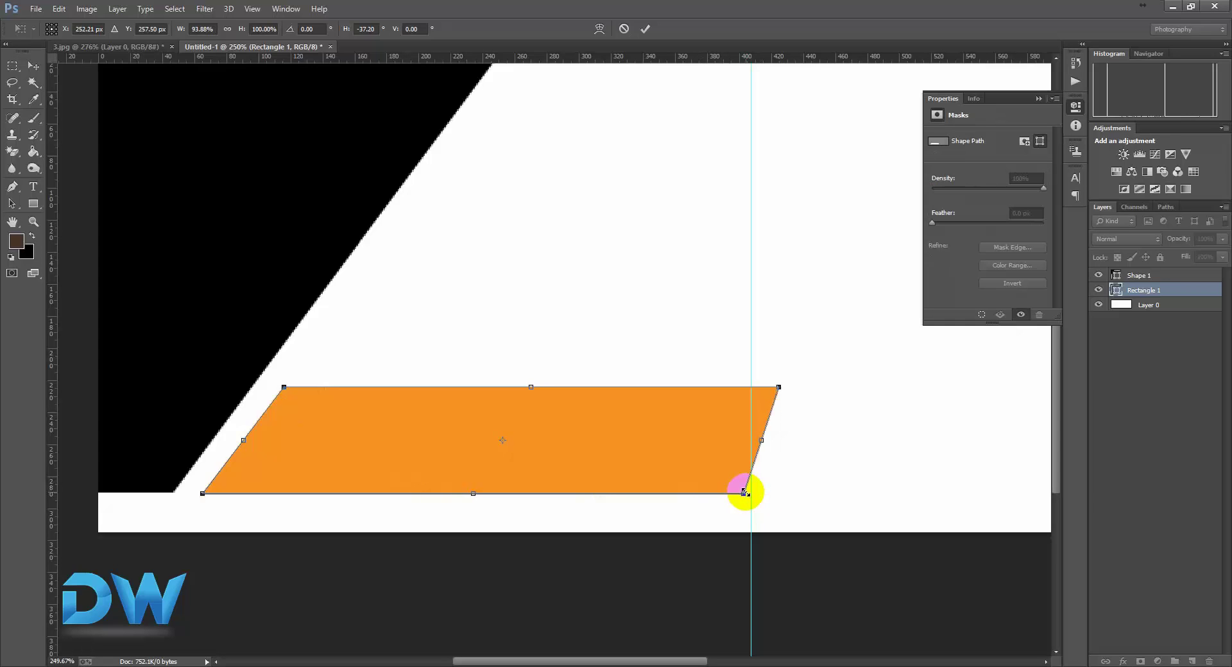
key(Return)
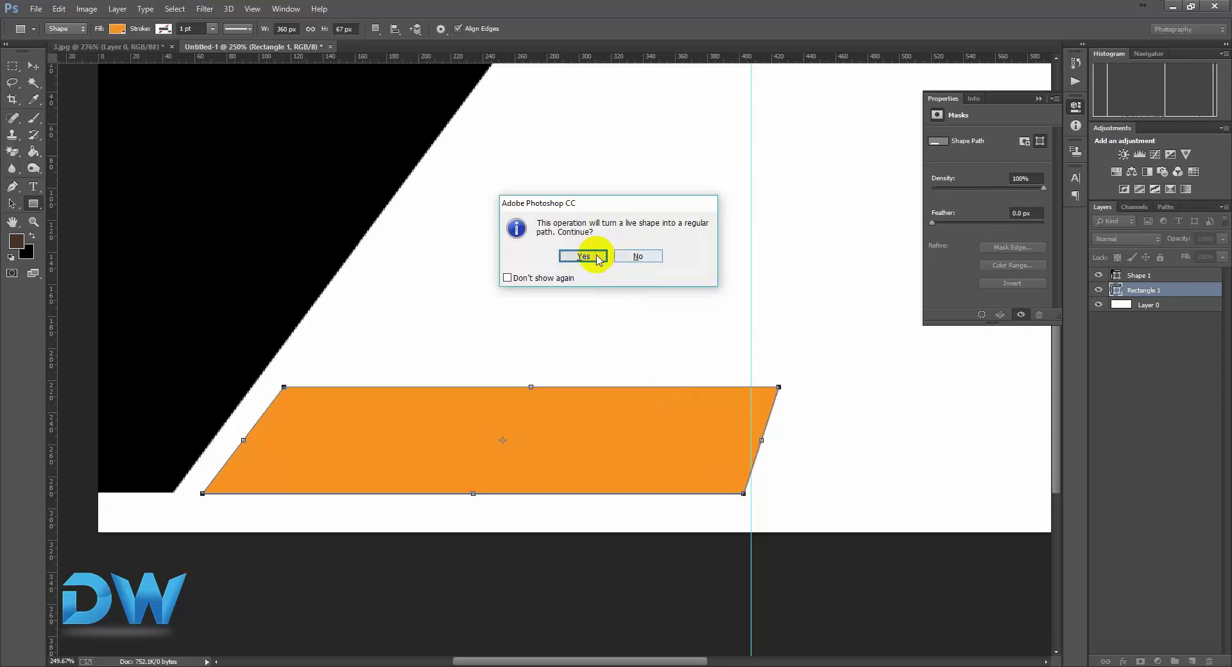
Re-skew the bar's left and right ends so they run parallel to each other
click(645, 258)
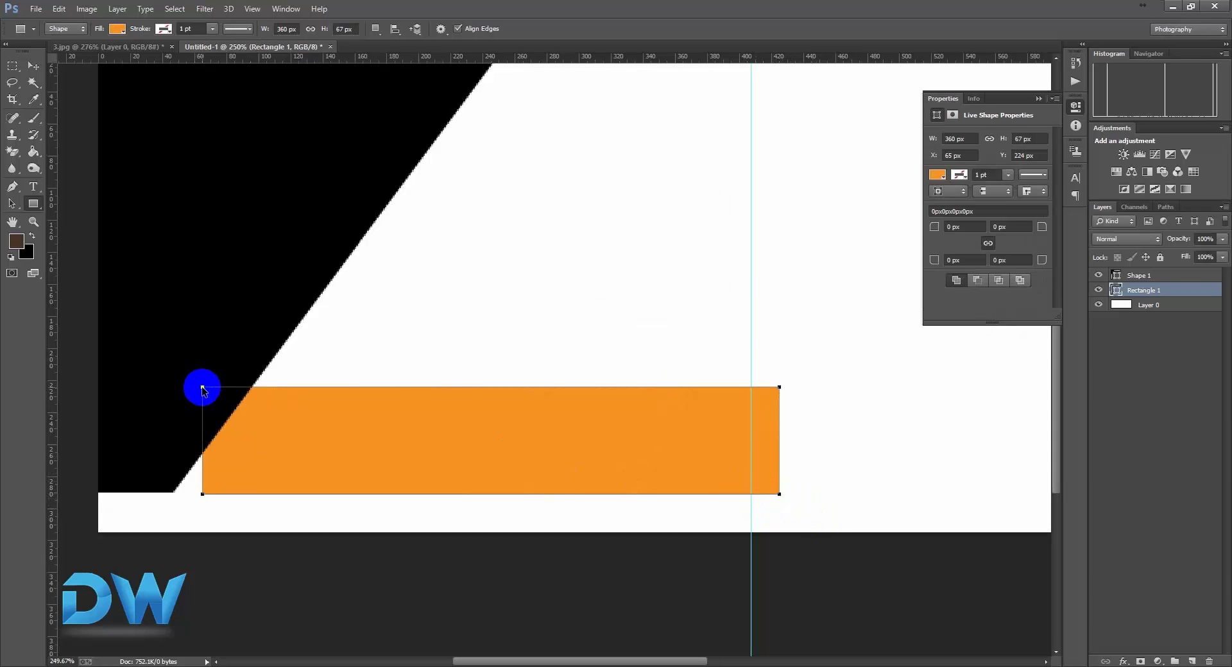
drag(202, 389, 276, 403)
key(ctrl+t)
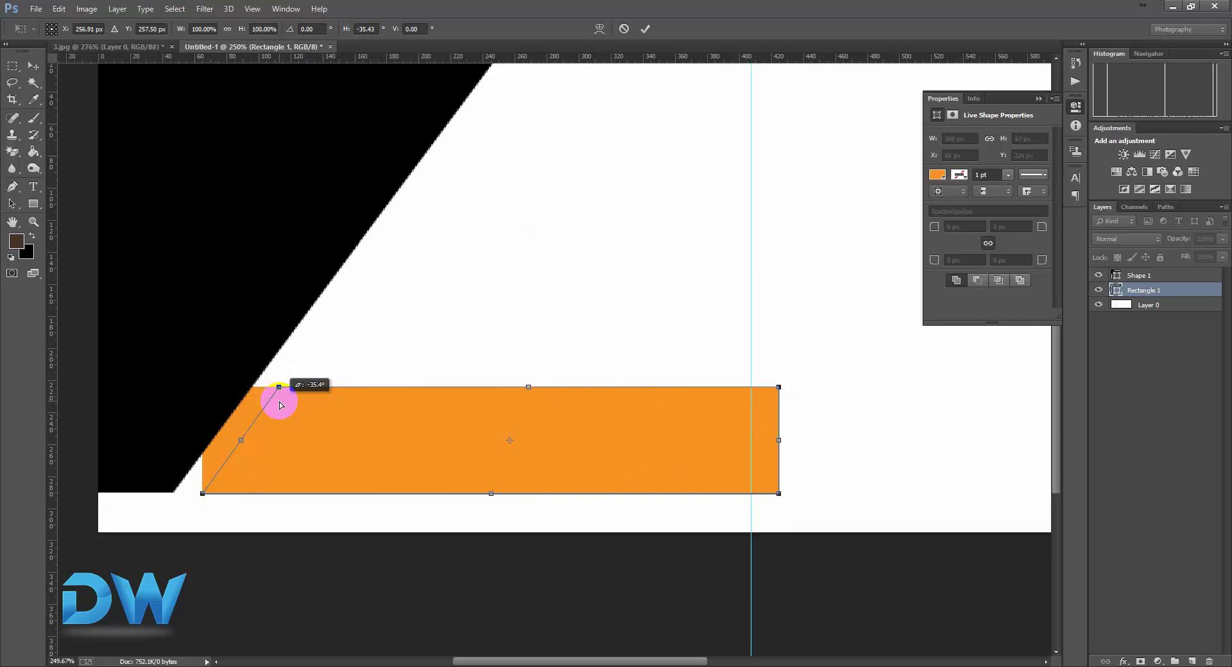
drag(279, 405, 280, 405)
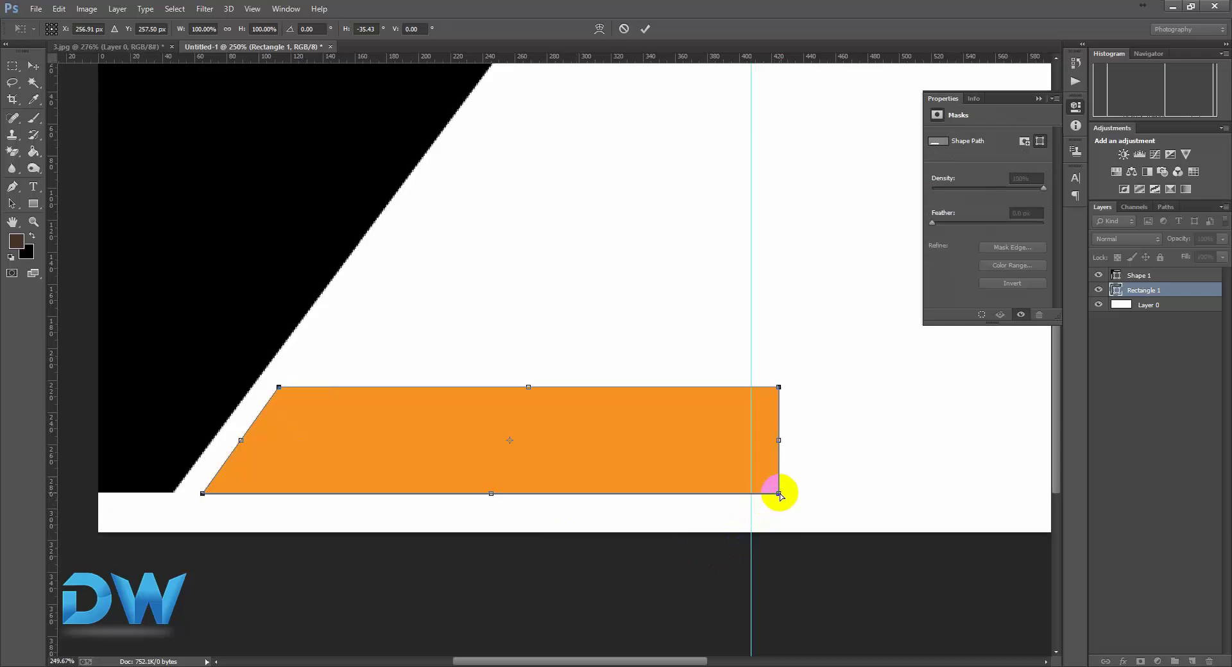
drag(778, 494, 689, 500)
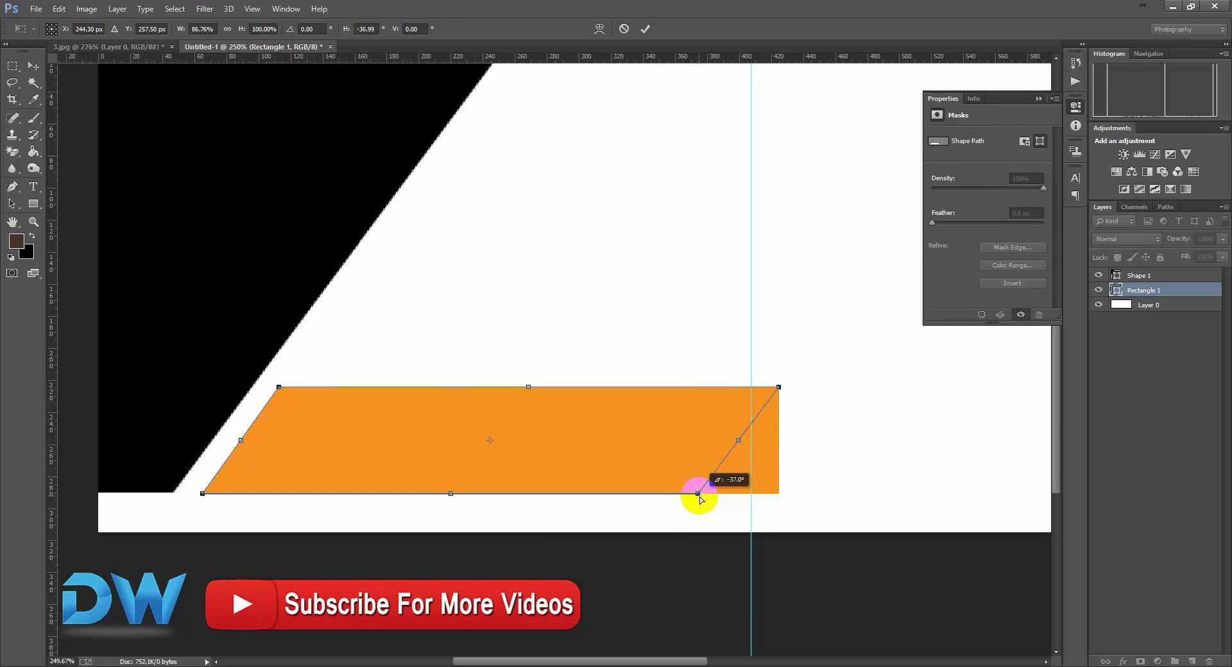
drag(701, 500, 701, 497)
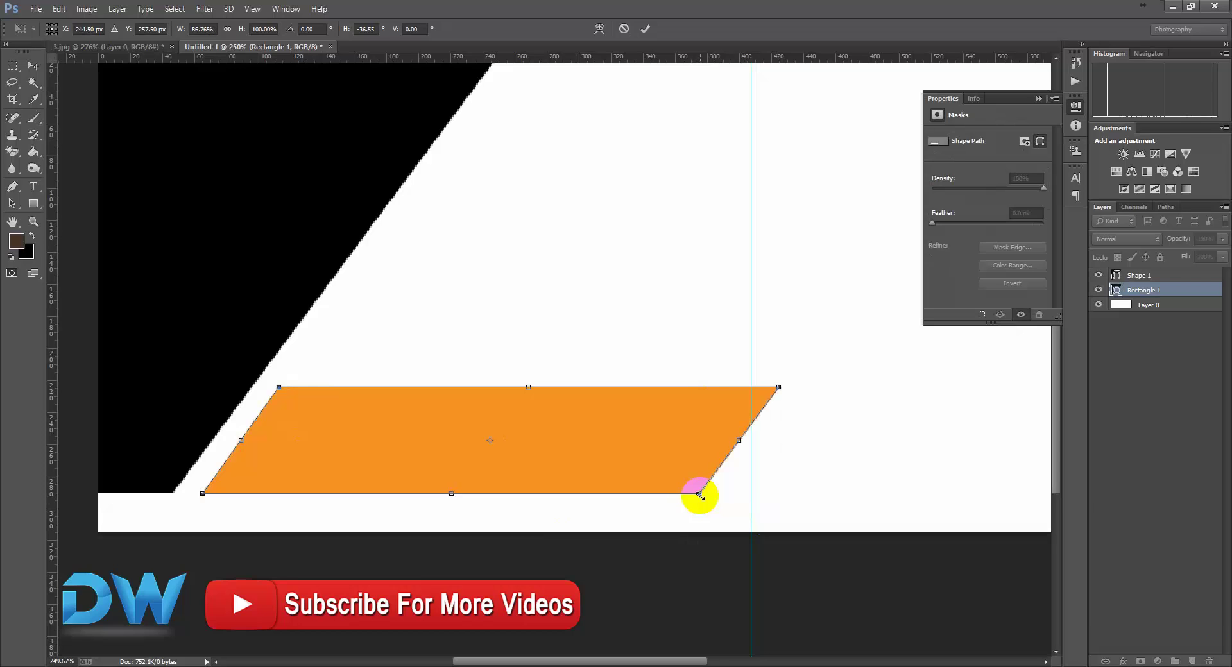
key(Return)
key(Return)
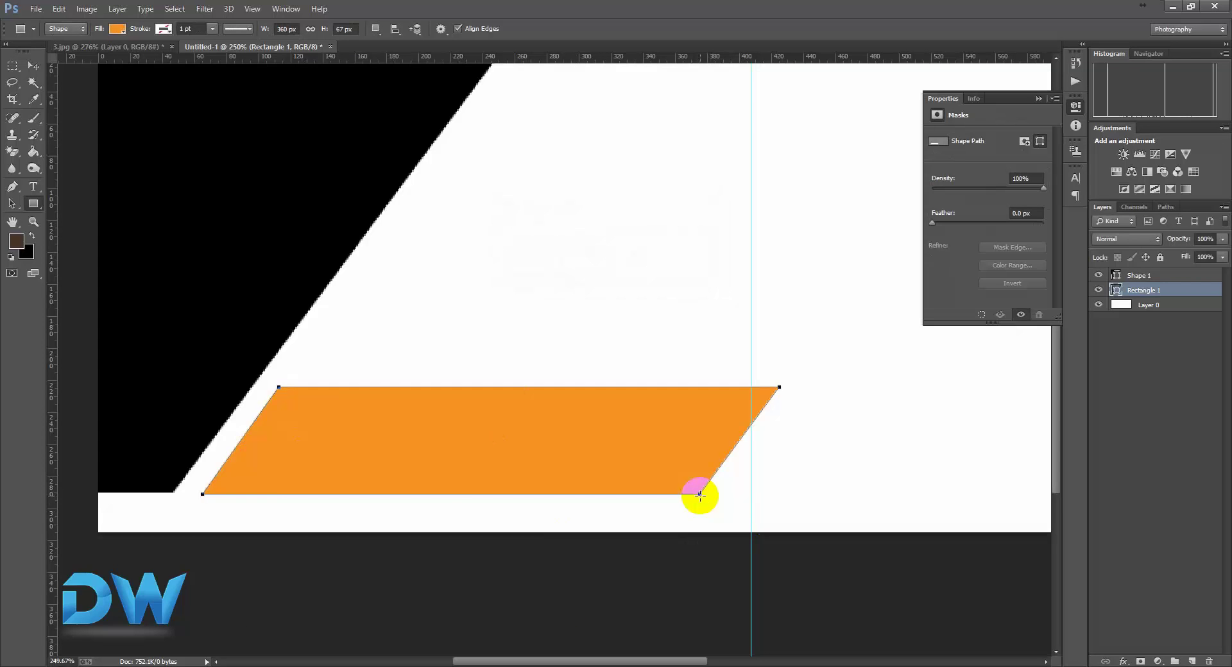
Resize the slanted bar to about 375 × 64 px by lowering its top and widening its right side
scroll(642, 407, down, 5)
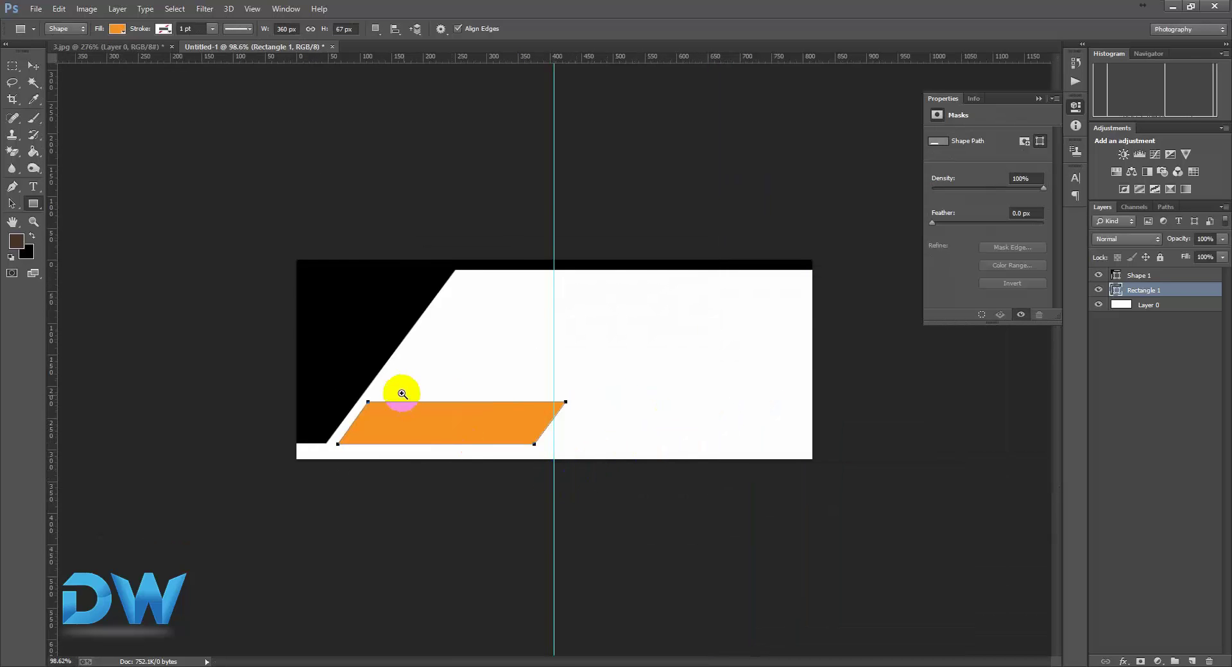
scroll(404, 394, up, 2)
scroll(440, 396, up, 2)
key(ctrl+t)
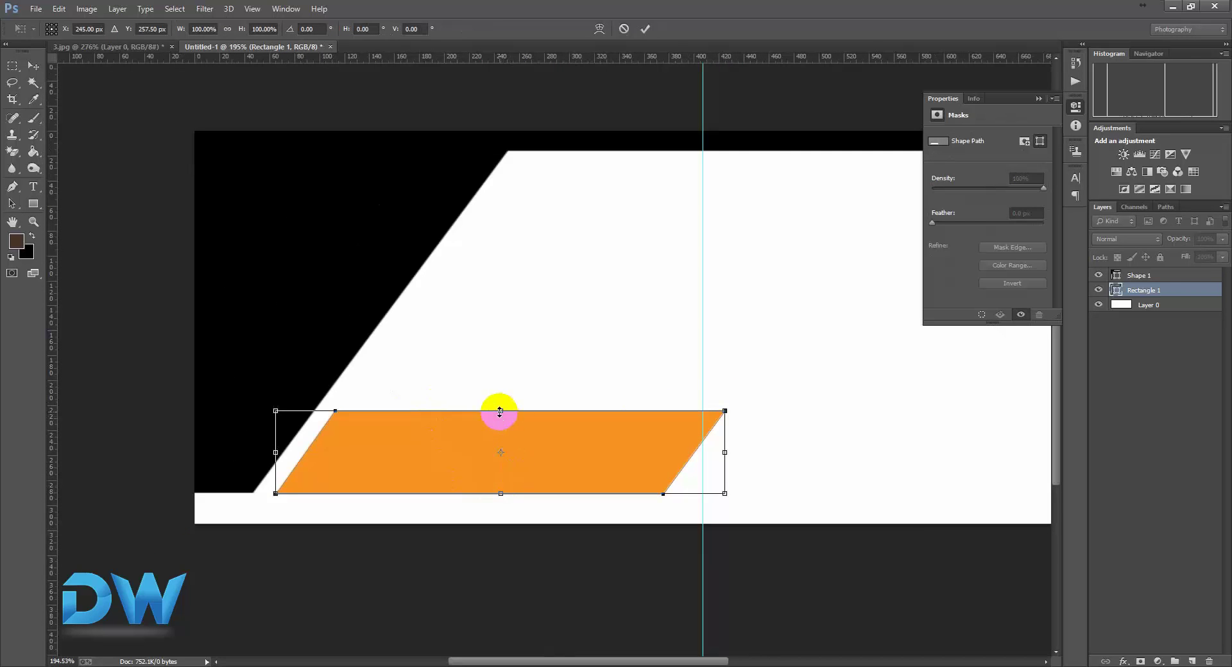
drag(500, 411, 500, 415)
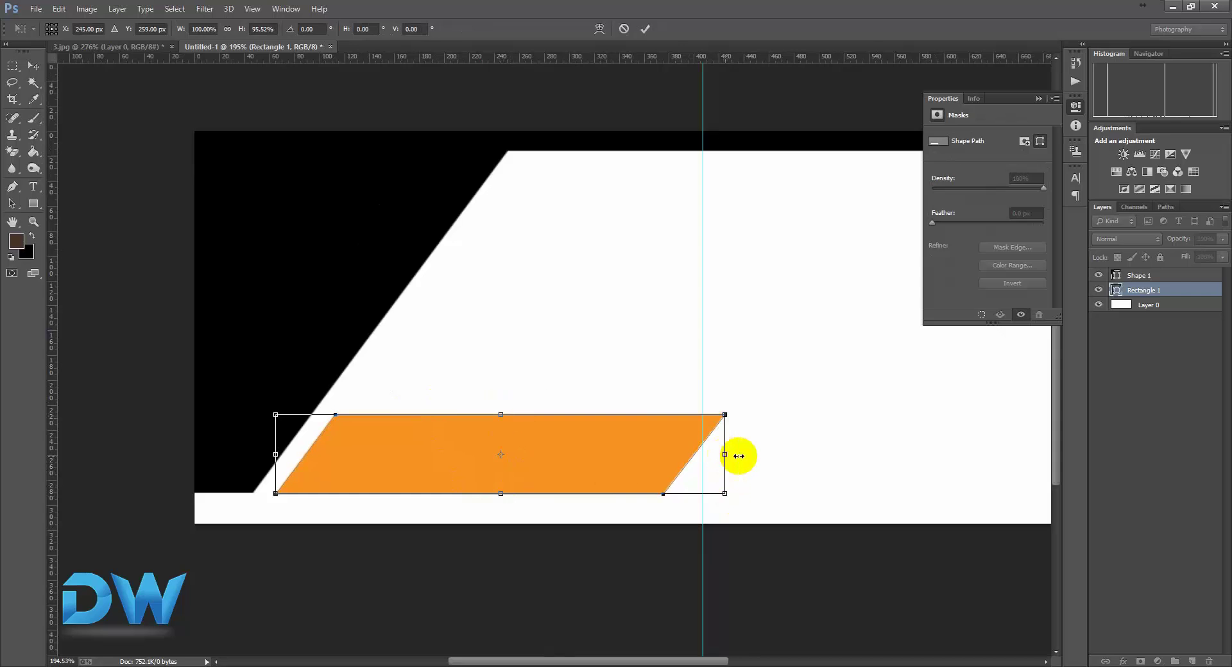
drag(738, 456, 744, 455)
key(Return)
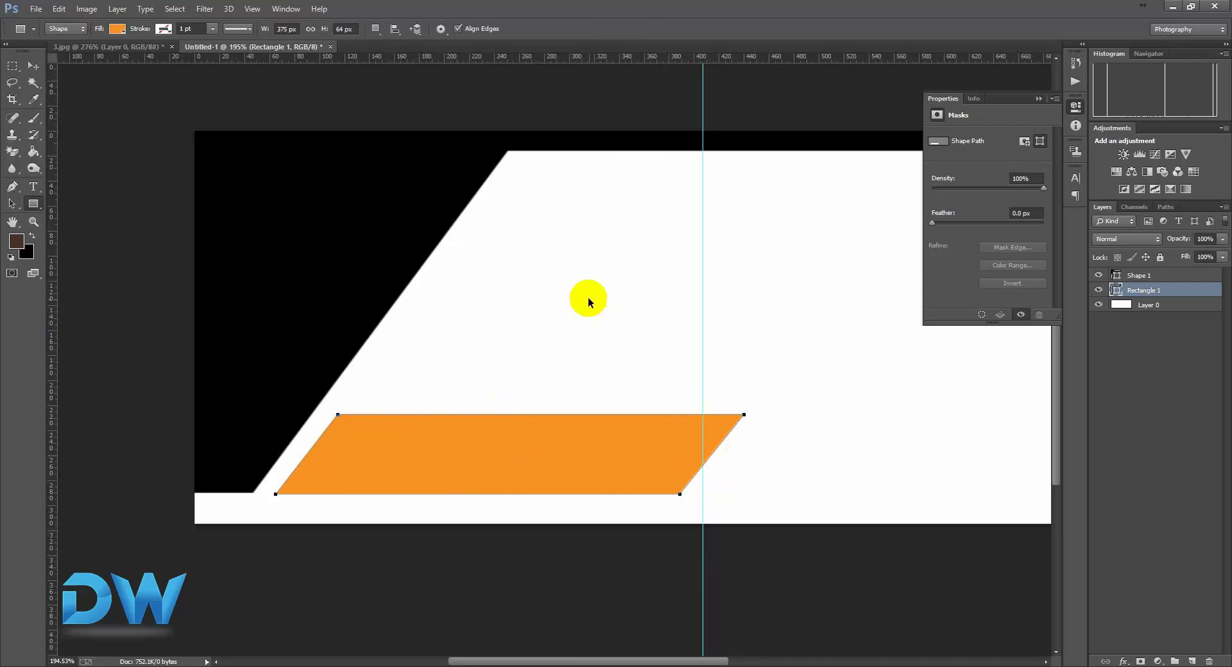
Check the 3.jpg reference and draw a thin orange stripe from the bar's tip to the right edge
click(70, 46)
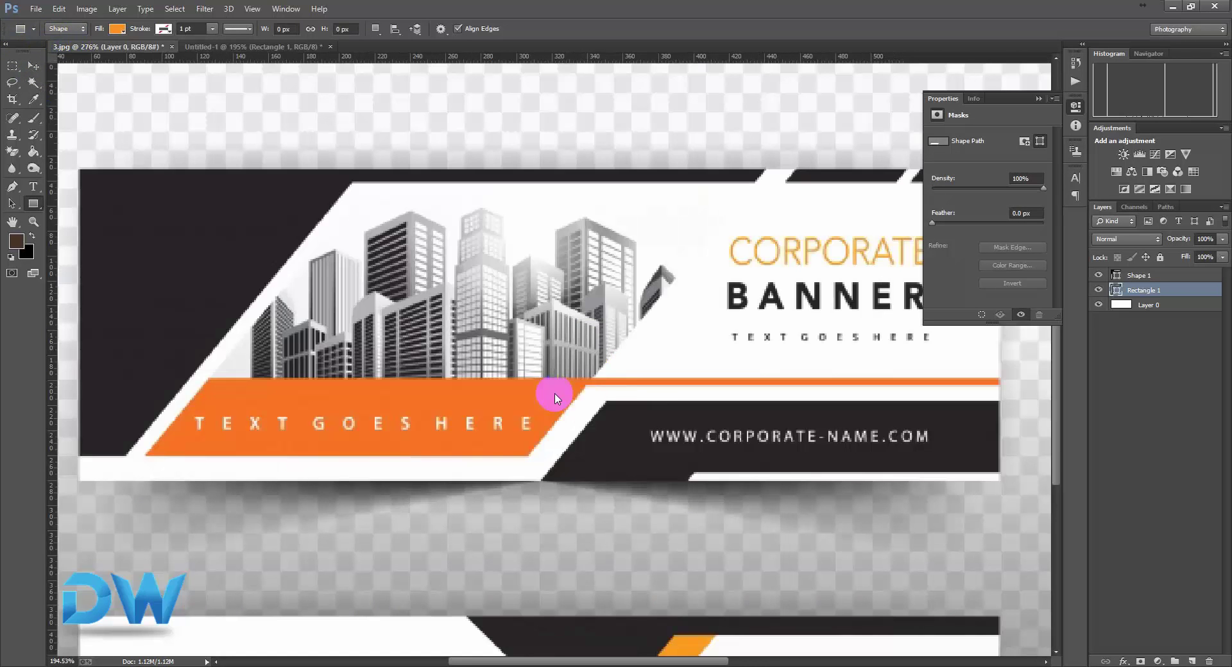
click(247, 47)
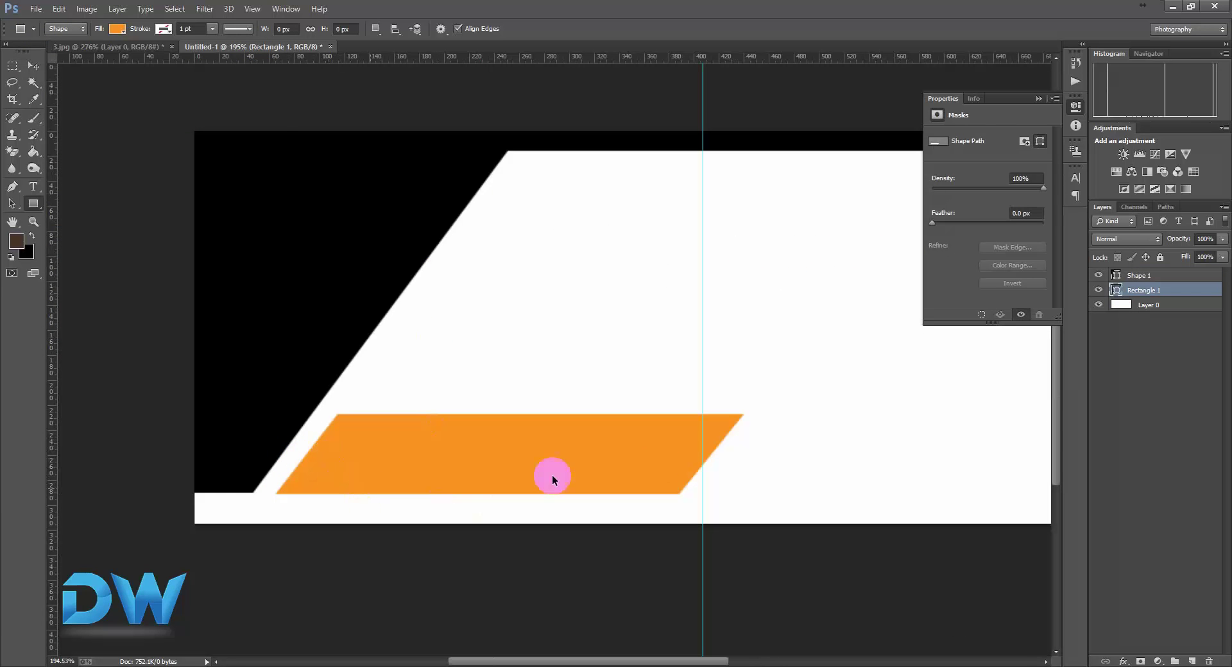
click(155, 47)
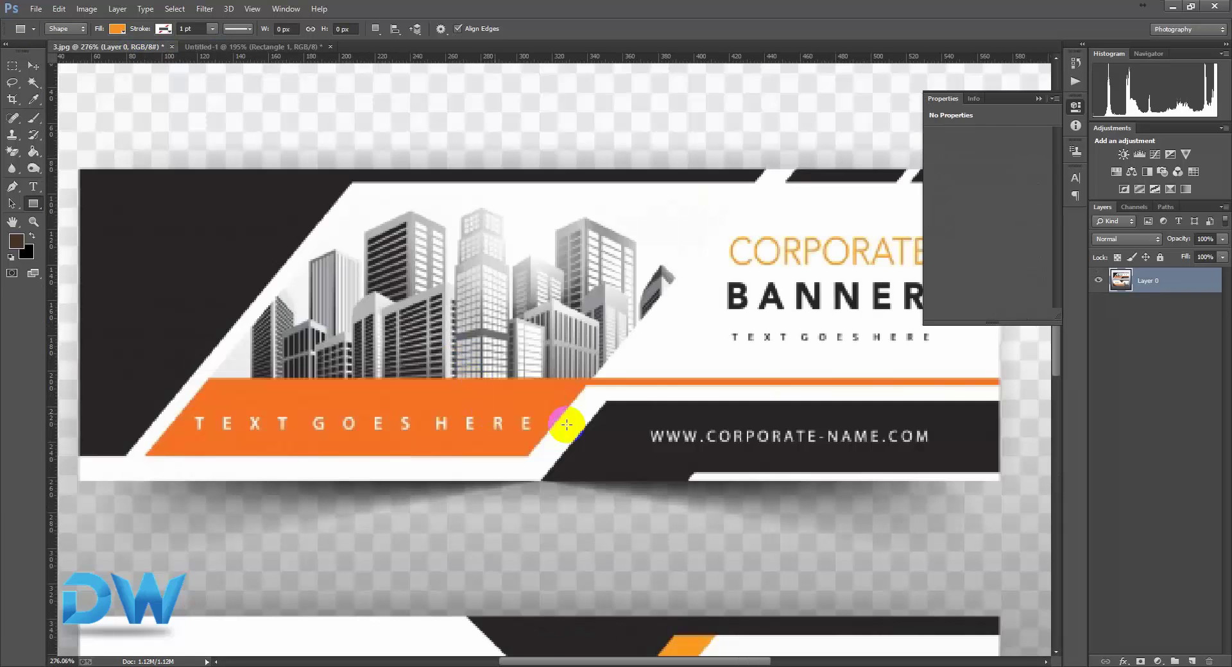
click(228, 47)
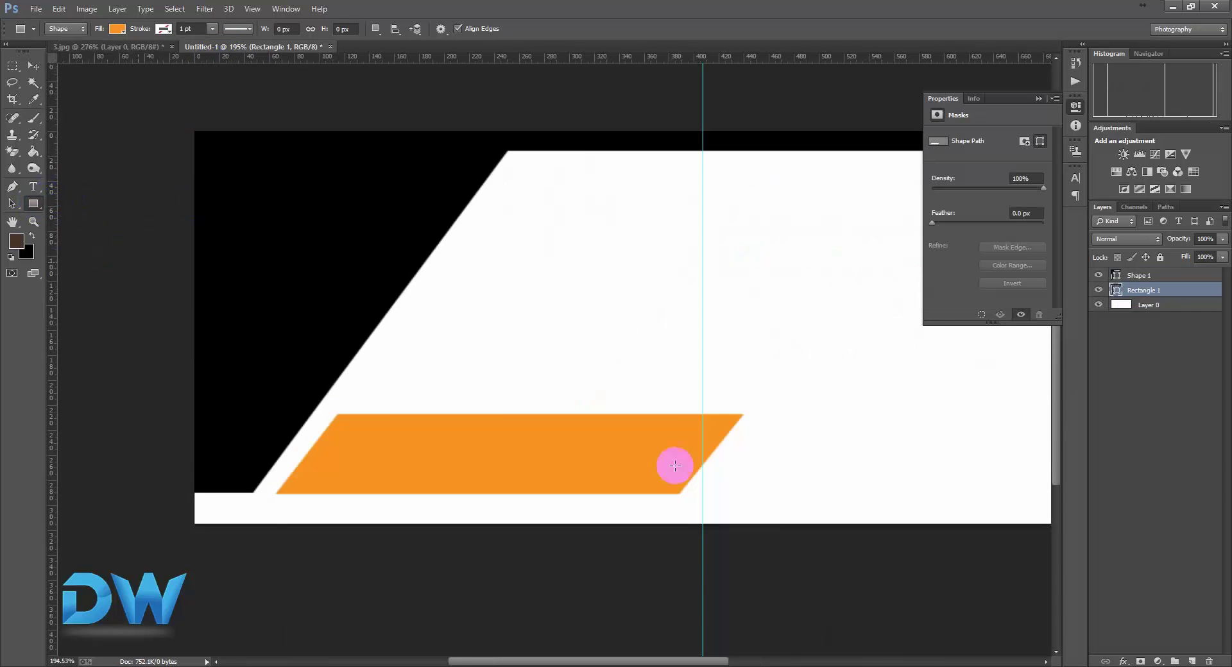
scroll(487, 440, right, 10)
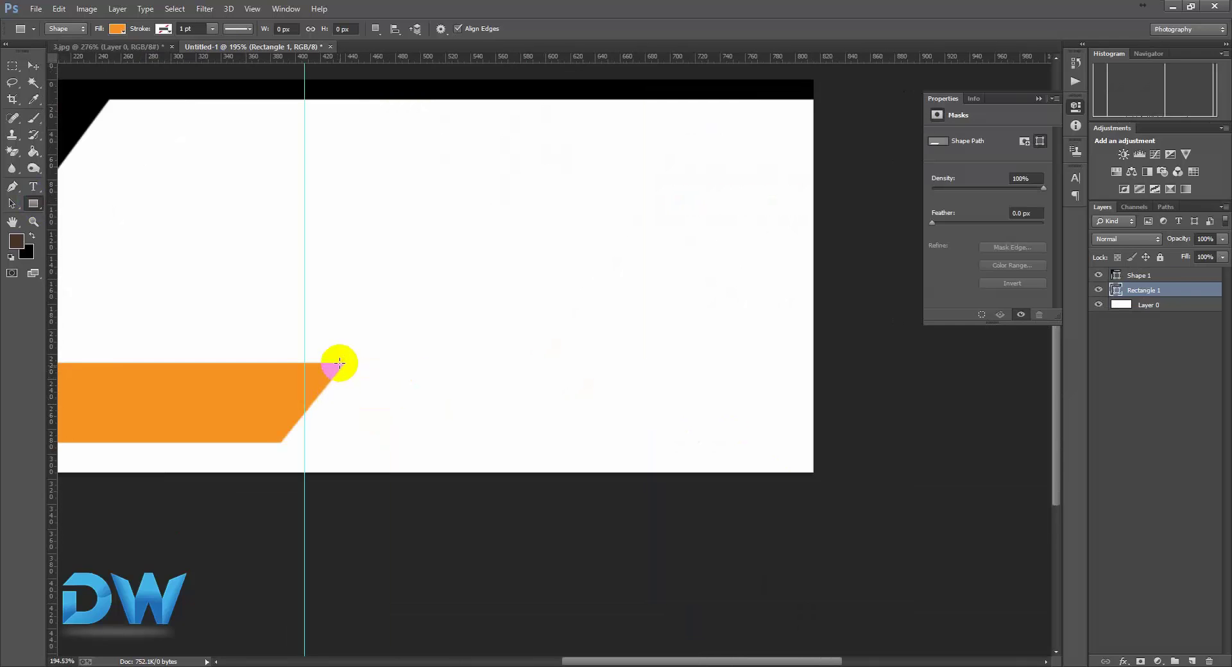
drag(339, 364, 822, 370)
Nudge the 387 × 7 px orange stripe slightly left and recheck it against the reference
scroll(465, 408, up, 3)
scroll(443, 388, up, 2)
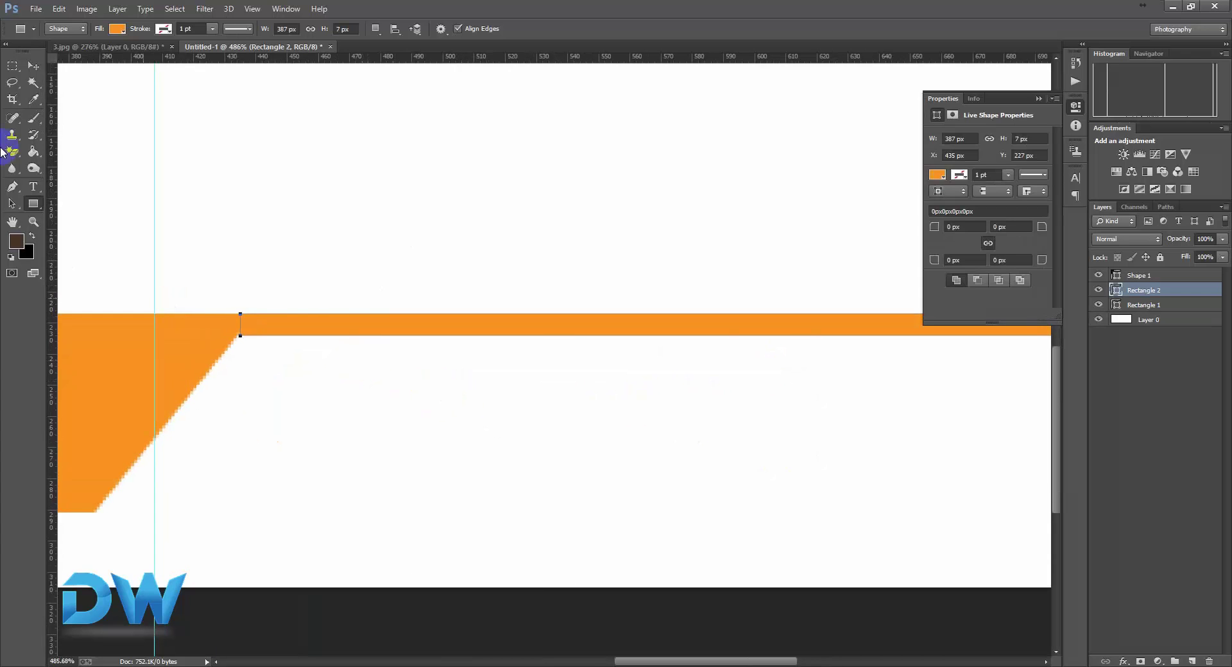
click(33, 64)
drag(292, 329, 284, 330)
scroll(360, 344, down, 2)
scroll(357, 346, down, 1)
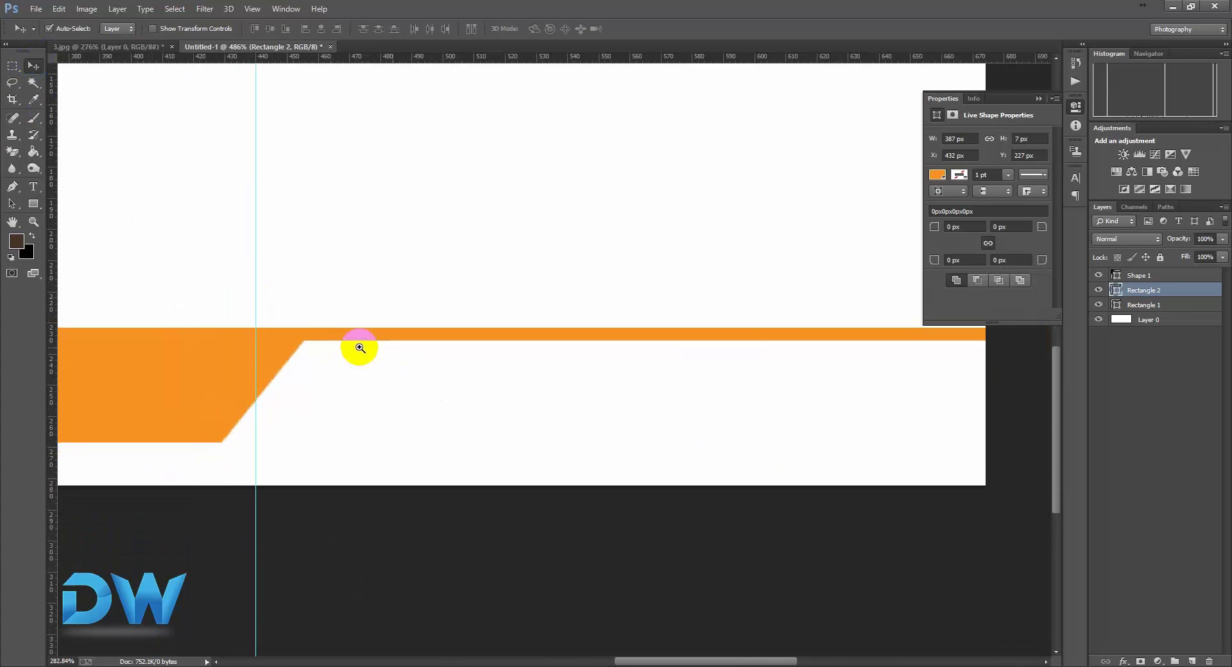
scroll(363, 403, down, 1)
scroll(385, 377, down, 1)
scroll(374, 377, down, 2)
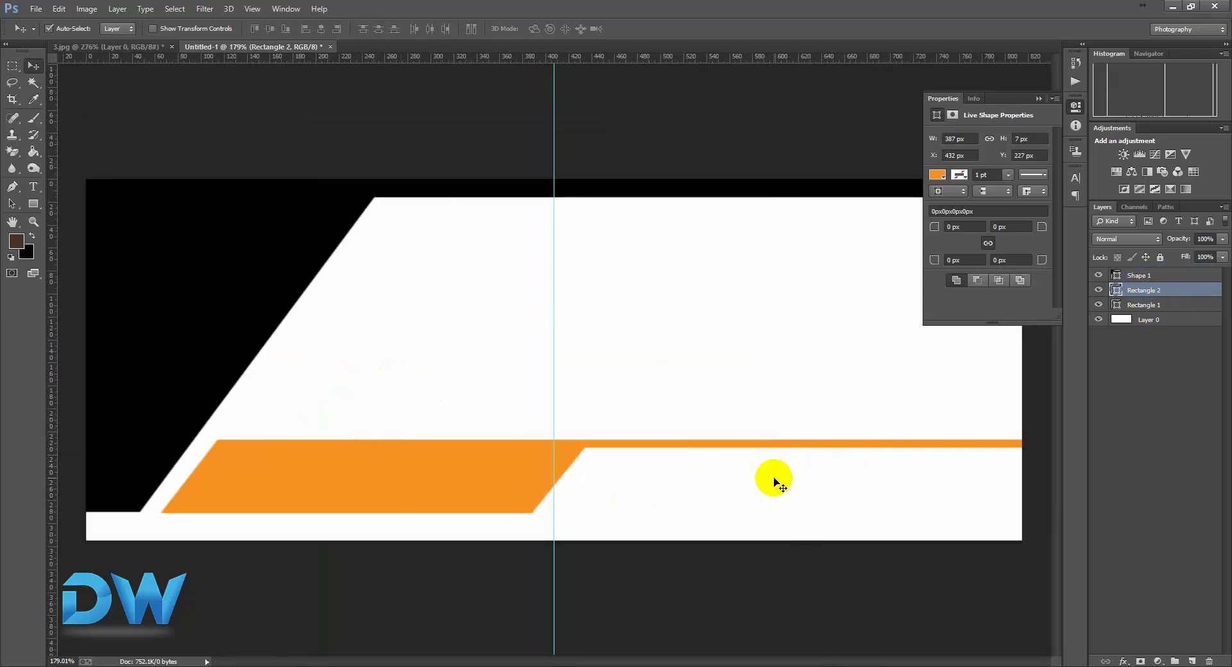
click(188, 95)
click(103, 47)
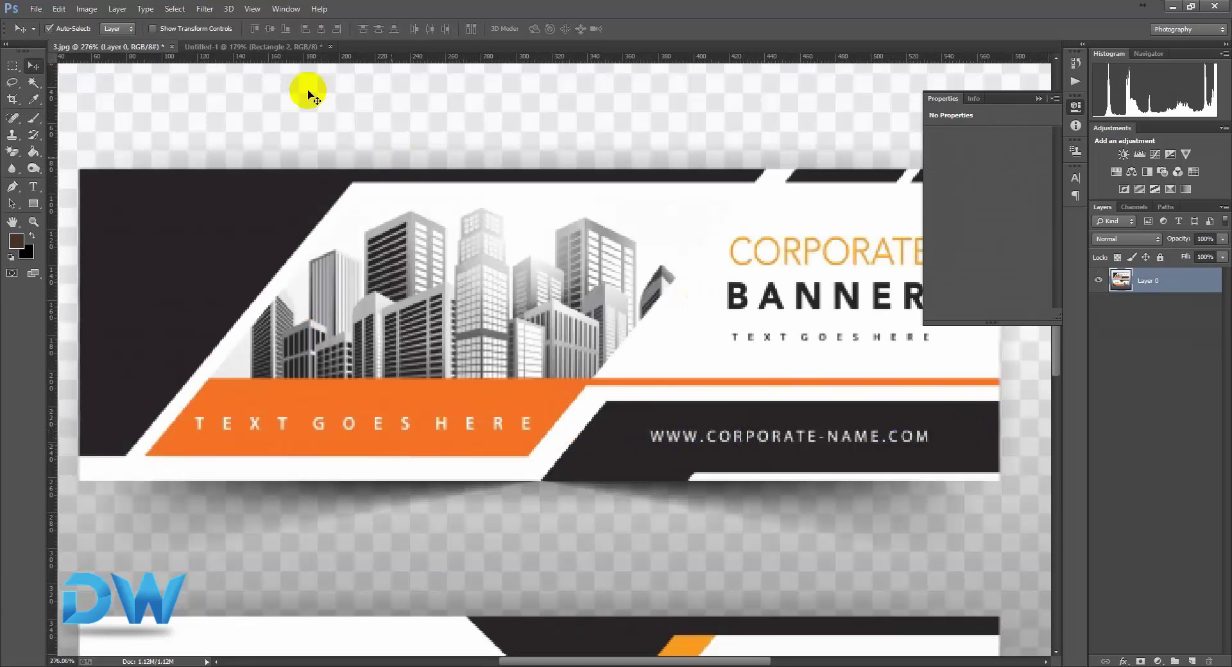
click(209, 48)
click(33, 204)
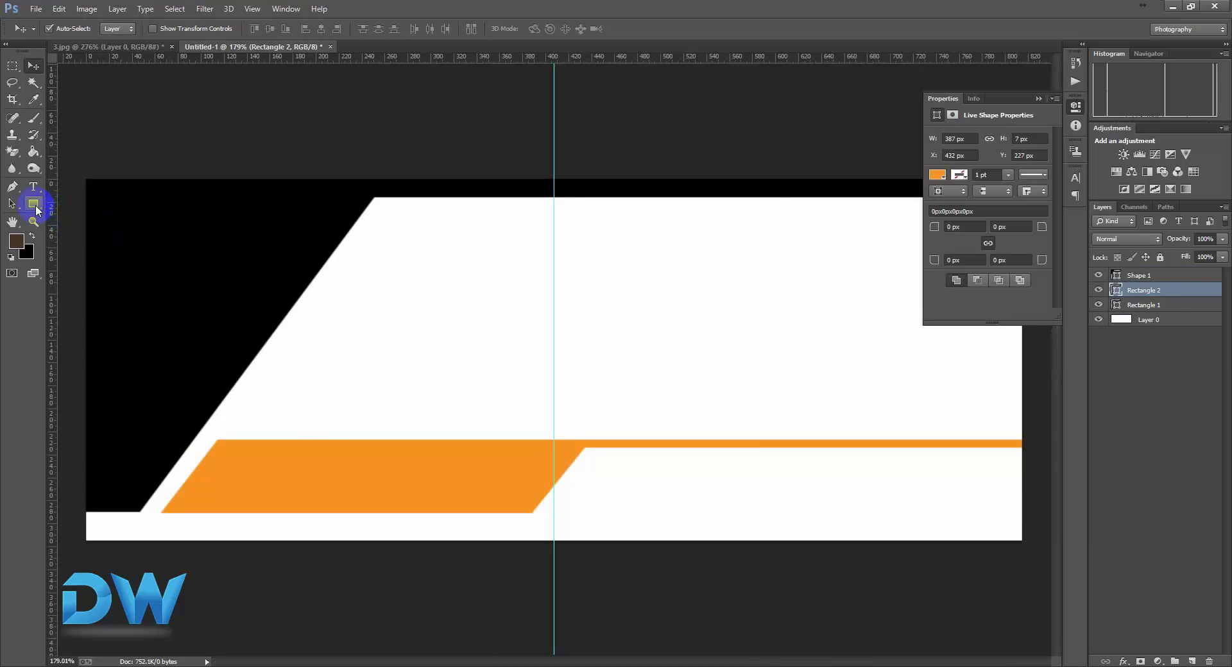
Draw a 369 × 59 px black rectangle below the thin orange line, reaching the banner's right edge
click(123, 46)
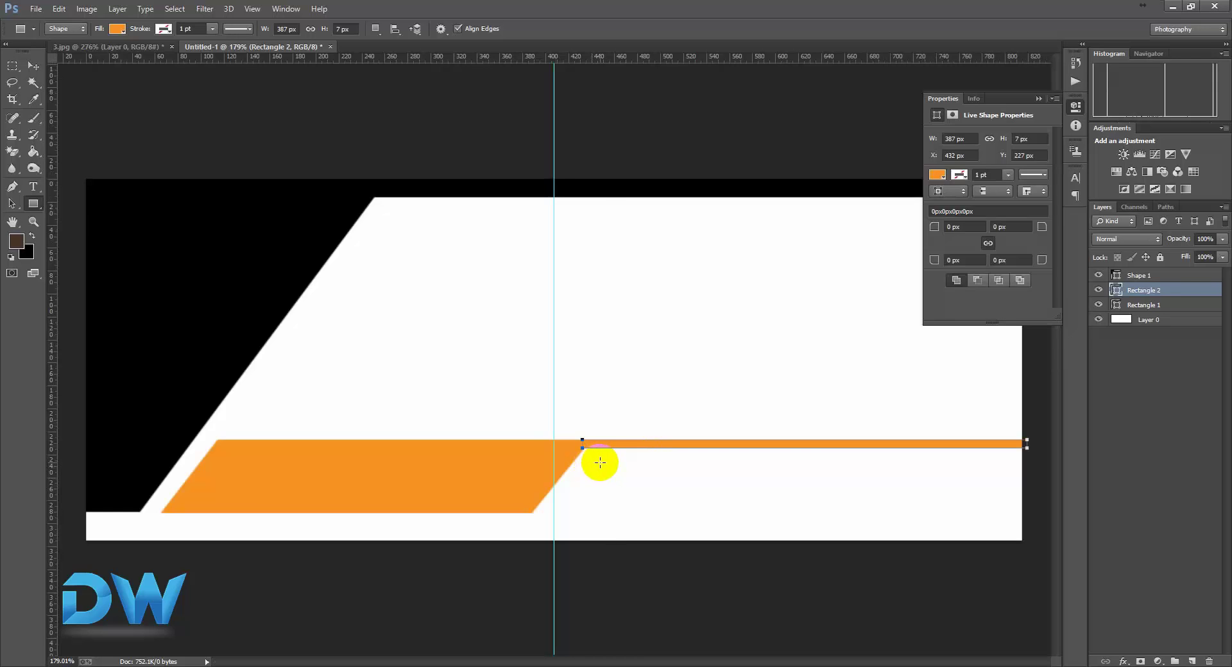
drag(599, 462, 1013, 528)
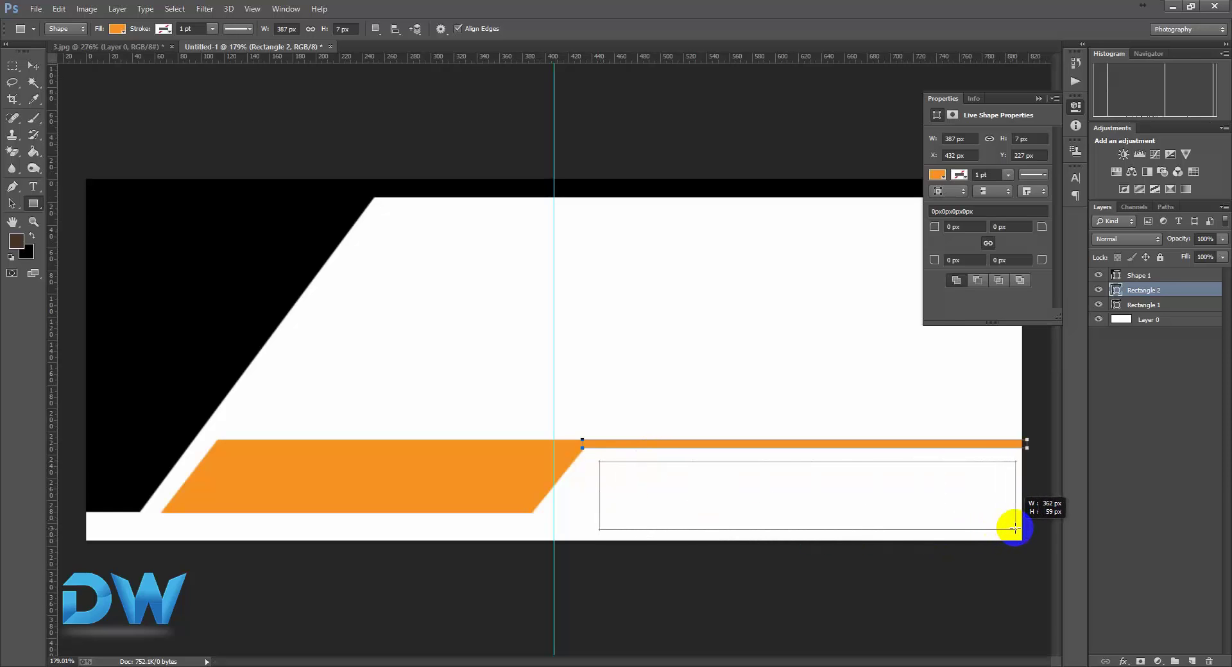
drag(1016, 528, 1023, 528)
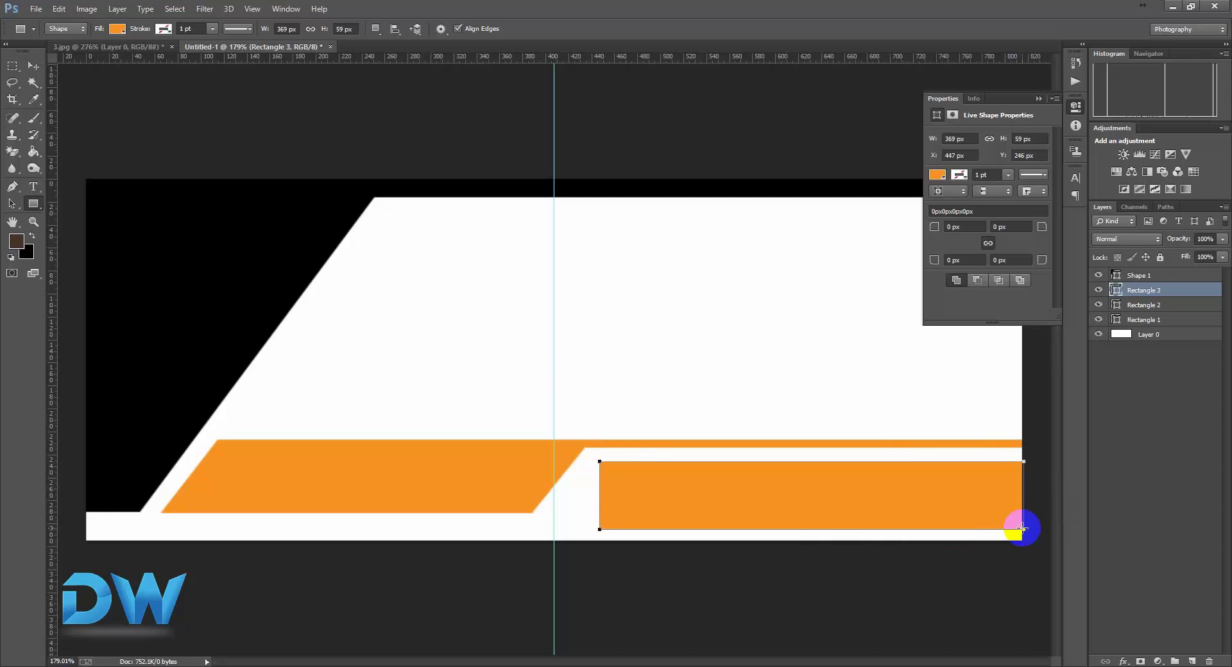
click(117, 28)
click(78, 89)
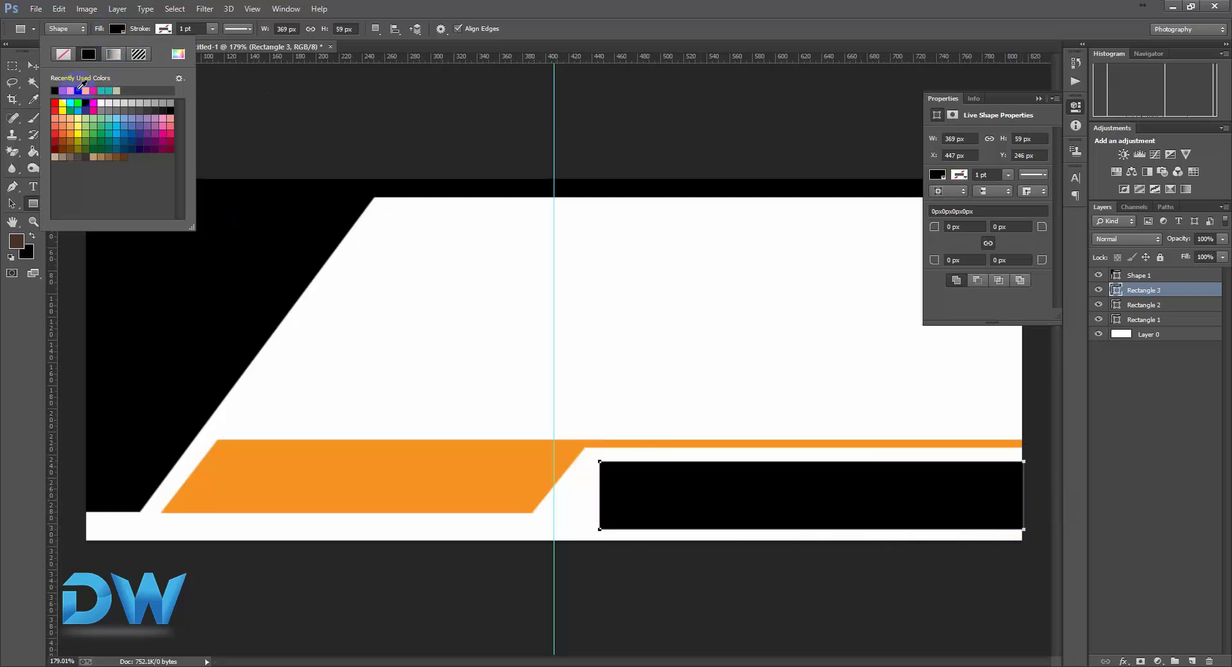
Nudge the black rectangle into place and bring up the 3.jpg reference
click(31, 67)
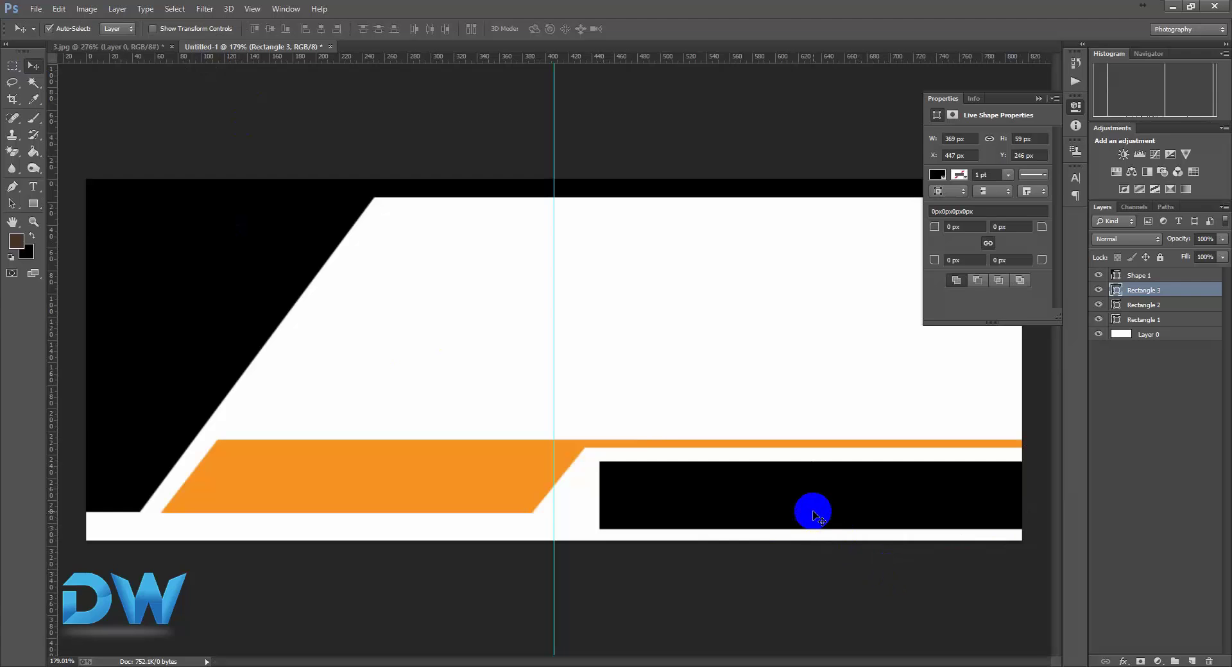
key(Down)
key(Down)
key(Down)
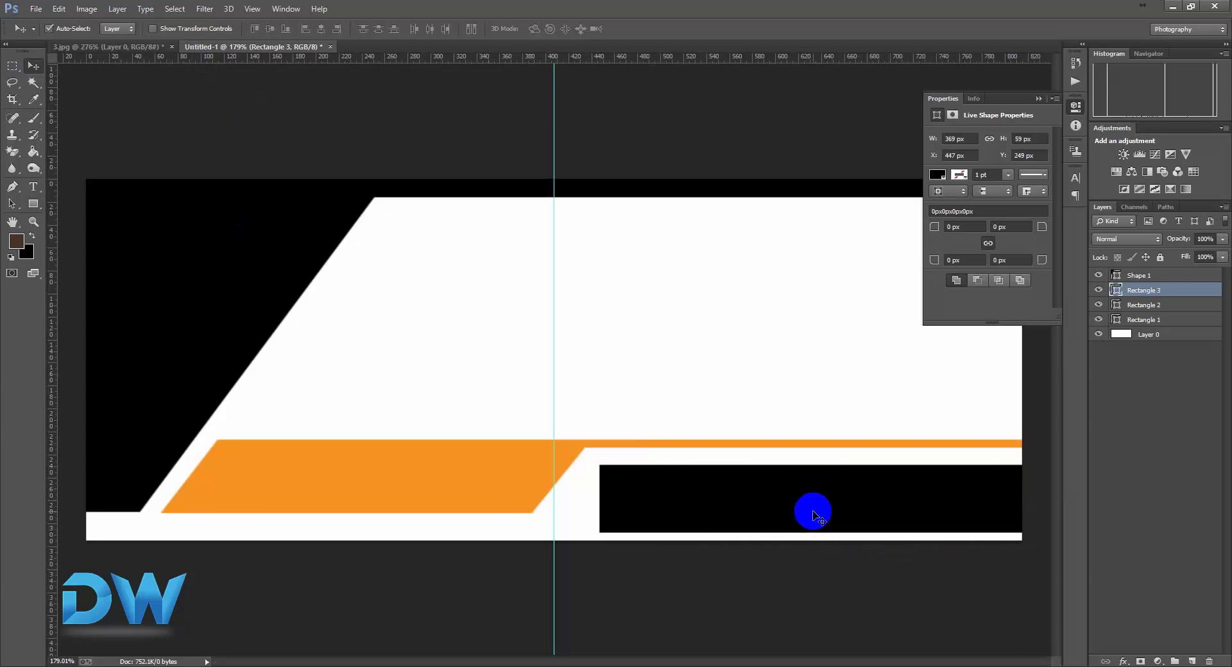
key(Up)
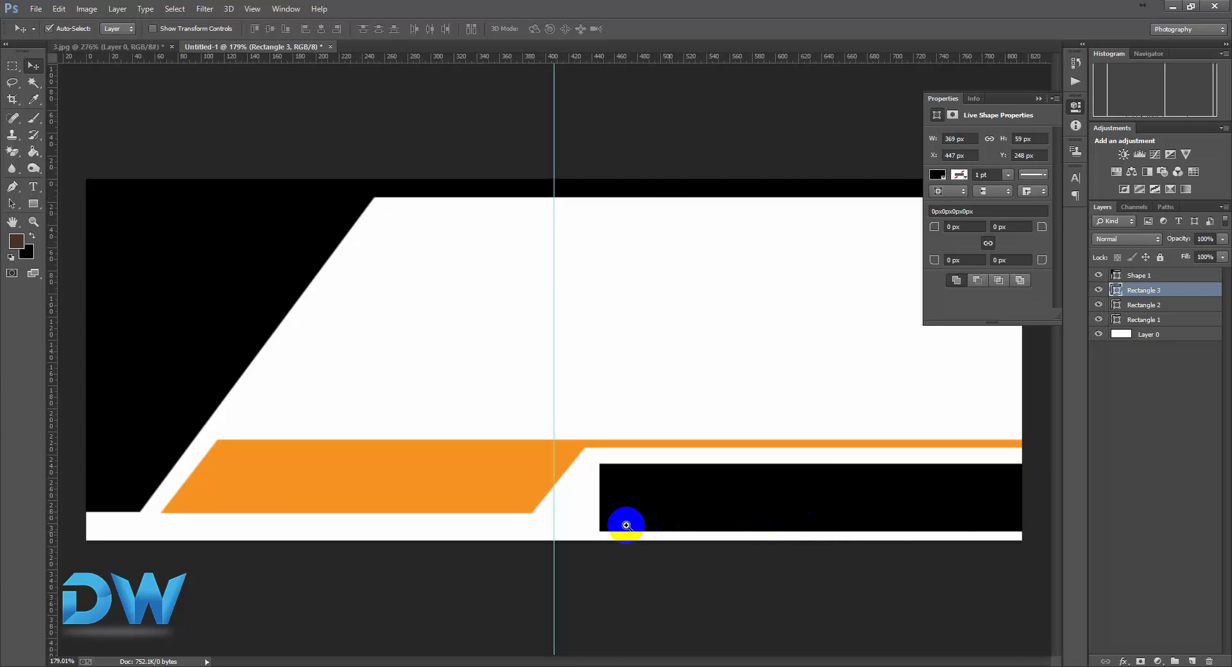
scroll(625, 521, up, 2)
scroll(637, 520, up, 3)
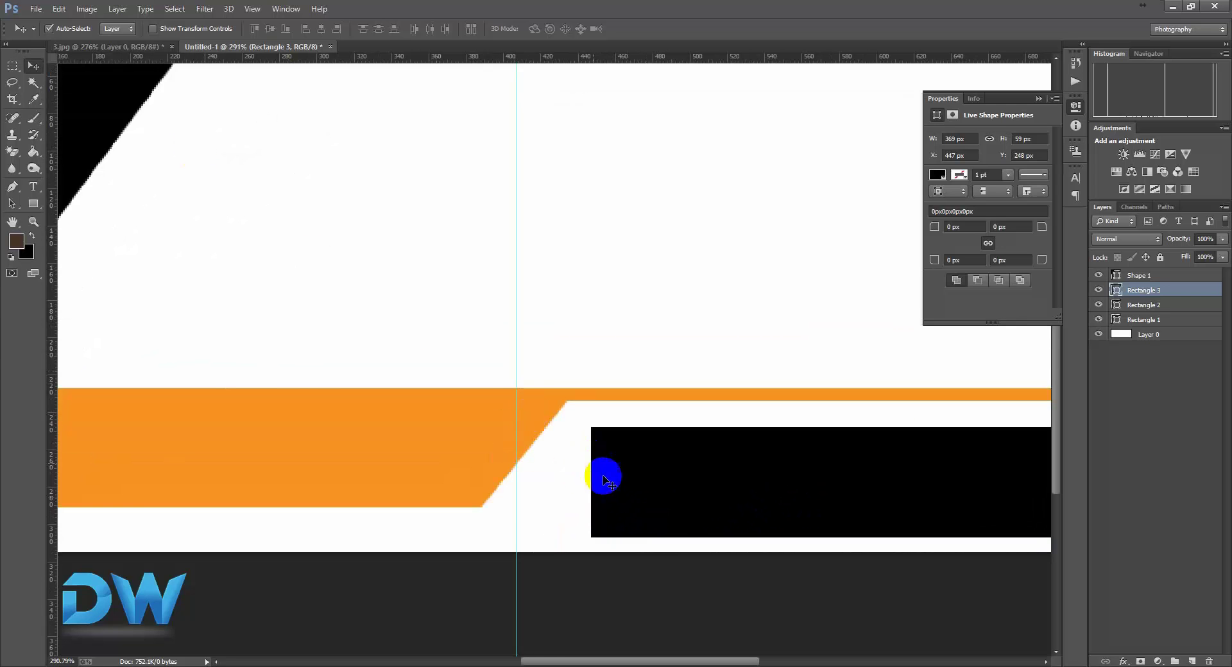
click(128, 47)
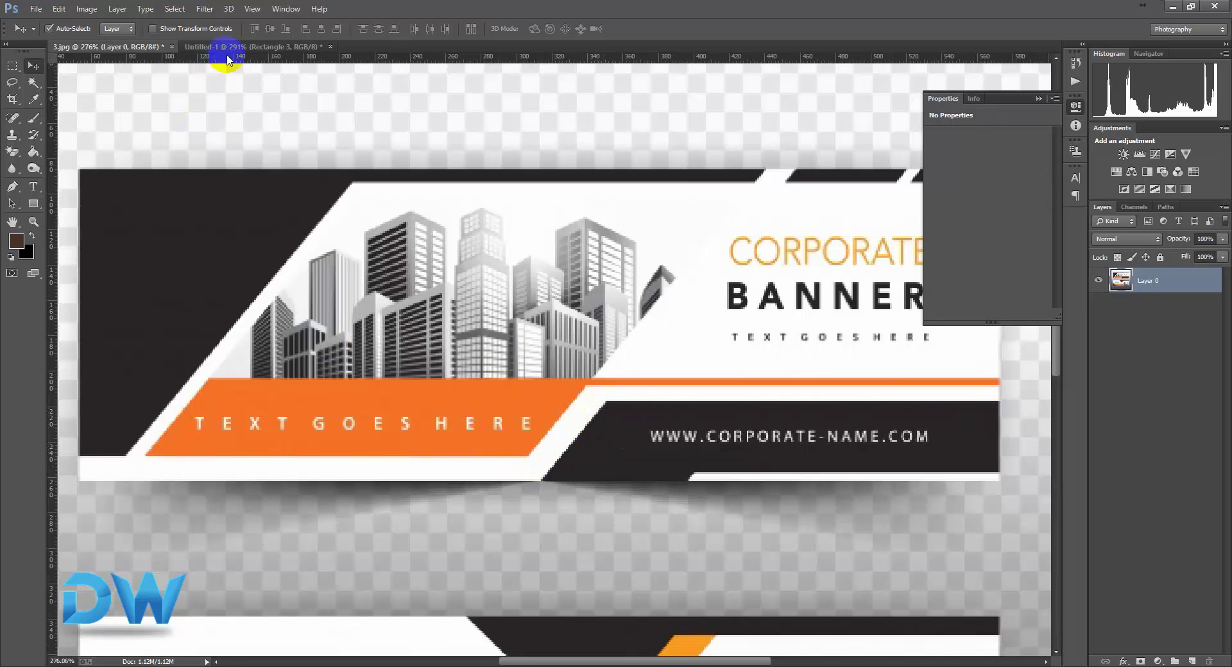
Compare the banner against the 3.jpg reference before drawing the angled black shape
click(231, 49)
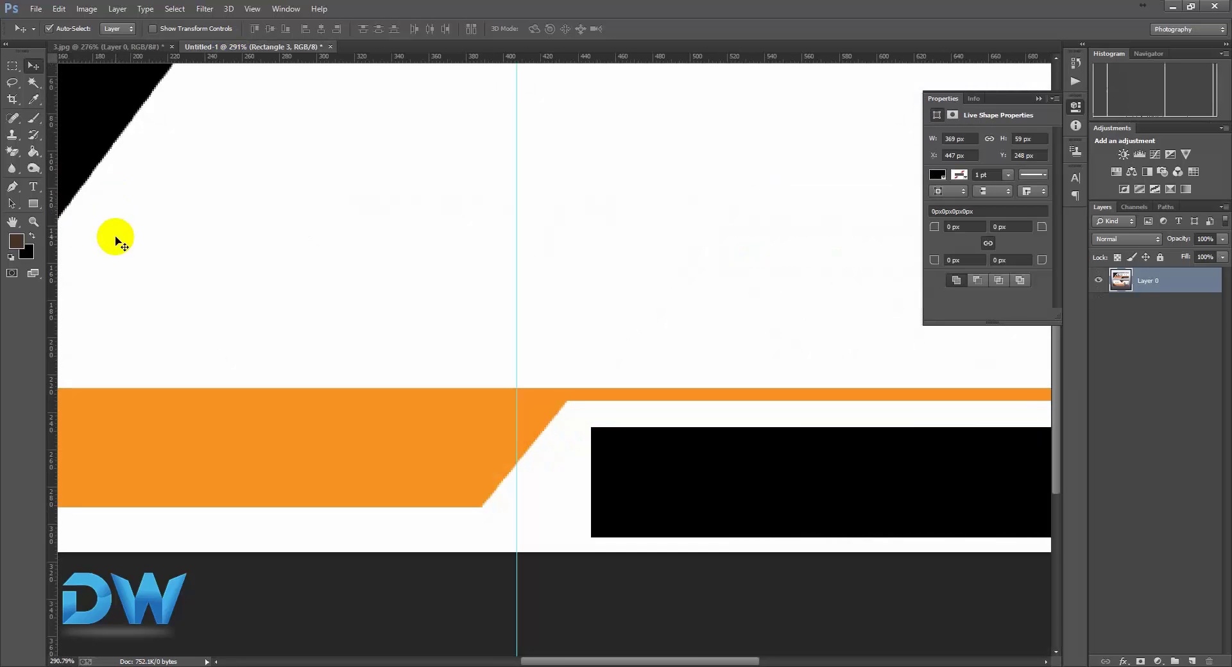
click(13, 186)
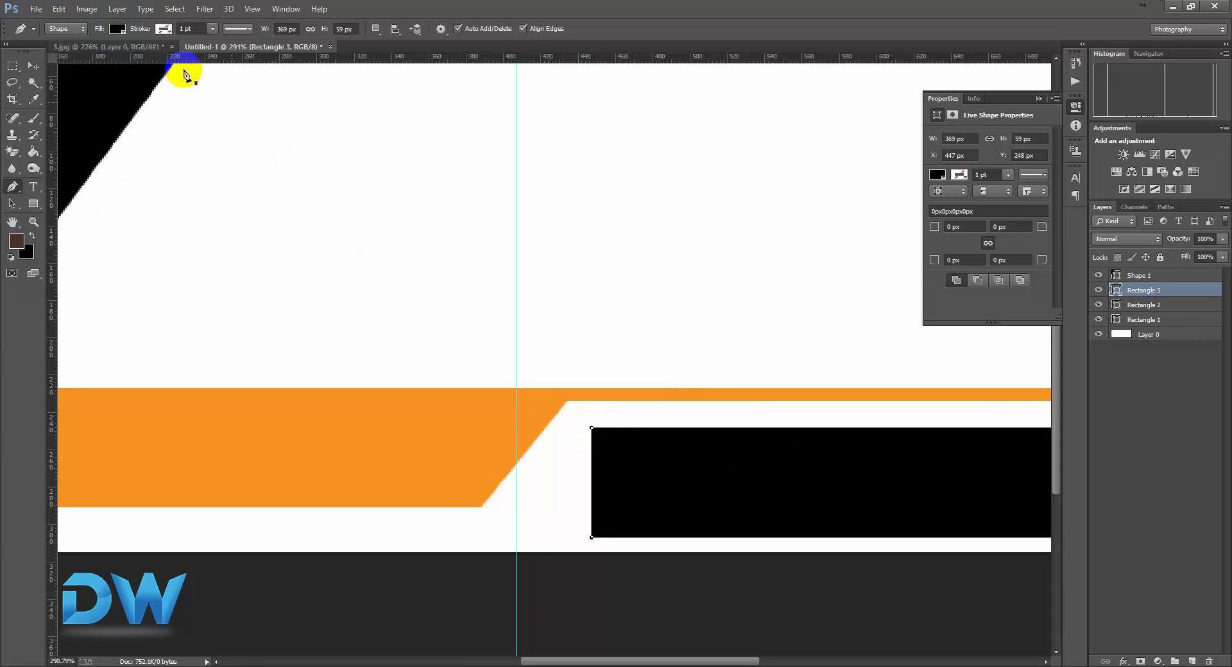
click(108, 47)
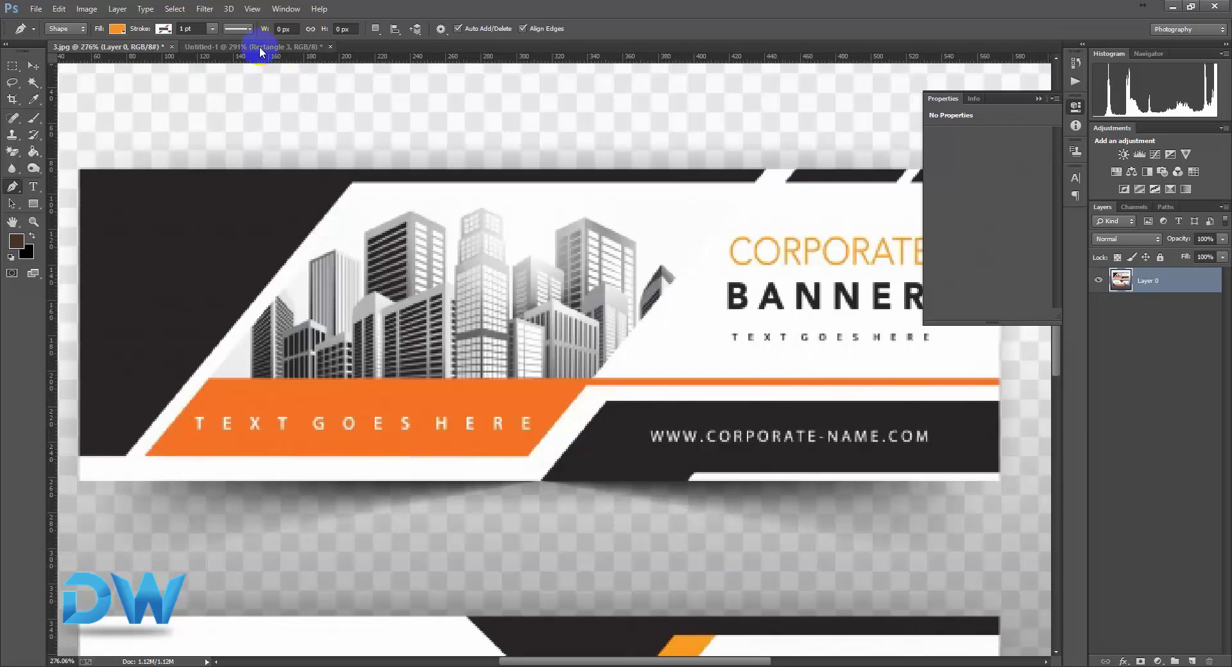
click(260, 47)
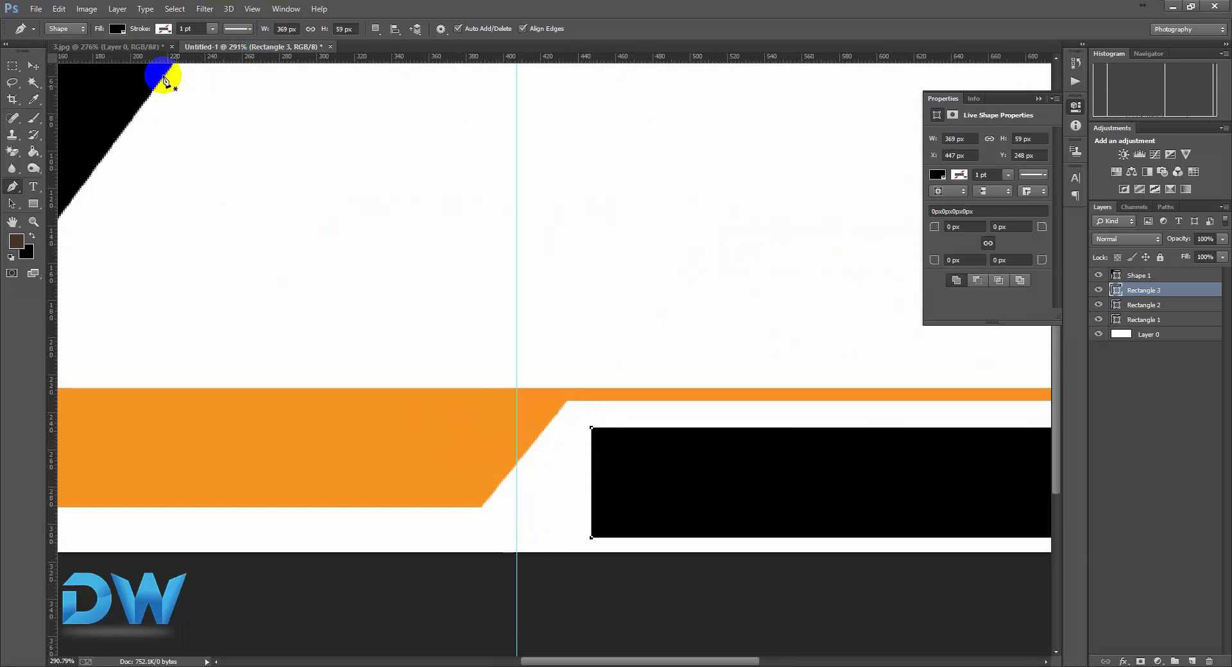
click(129, 45)
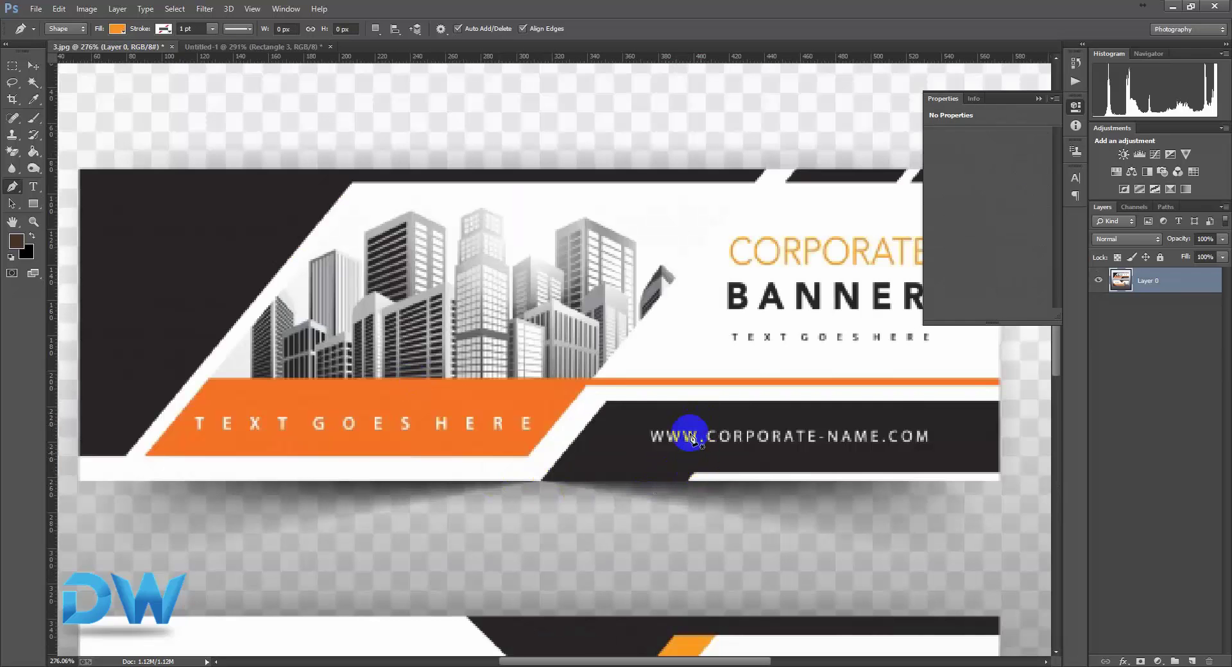
click(226, 48)
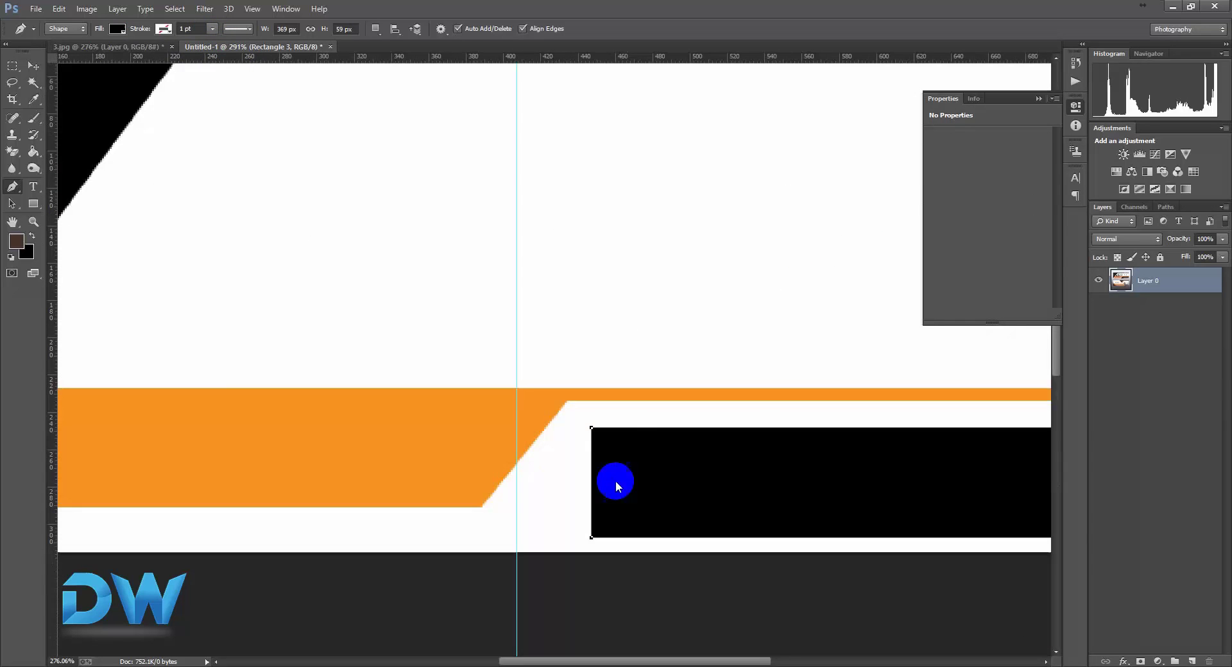
Draw a four-point black shape extending the lower-right rectangle leftward down past the banner's bottom
click(592, 428)
key(ctrl+z)
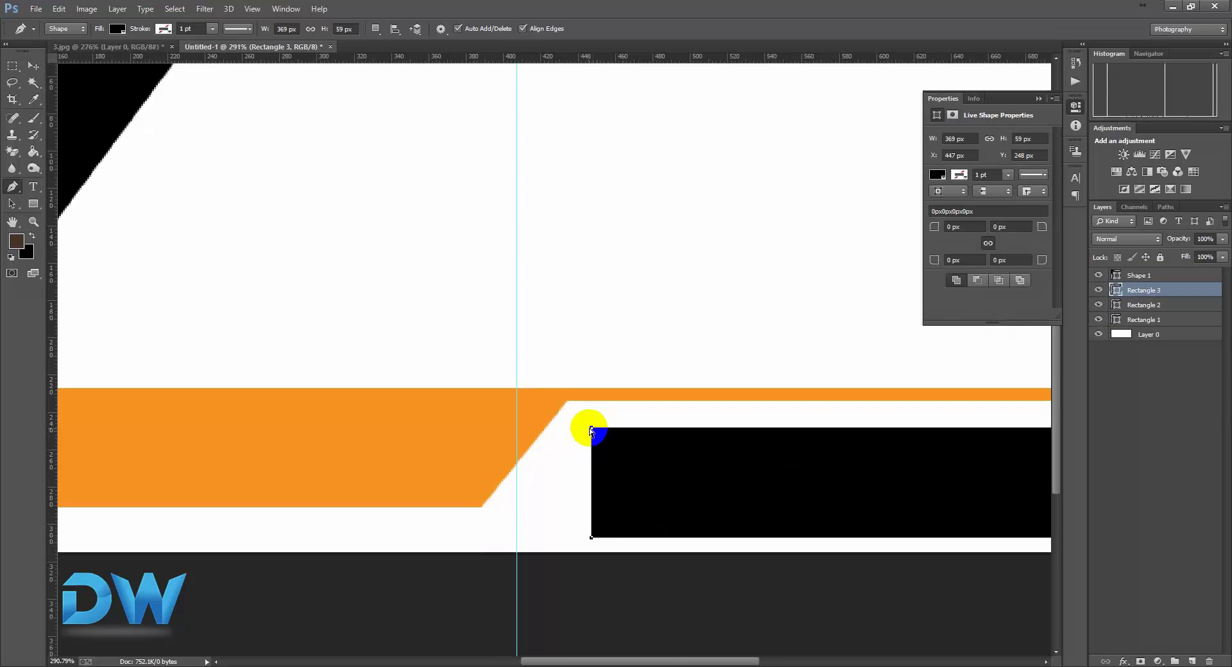
click(592, 429)
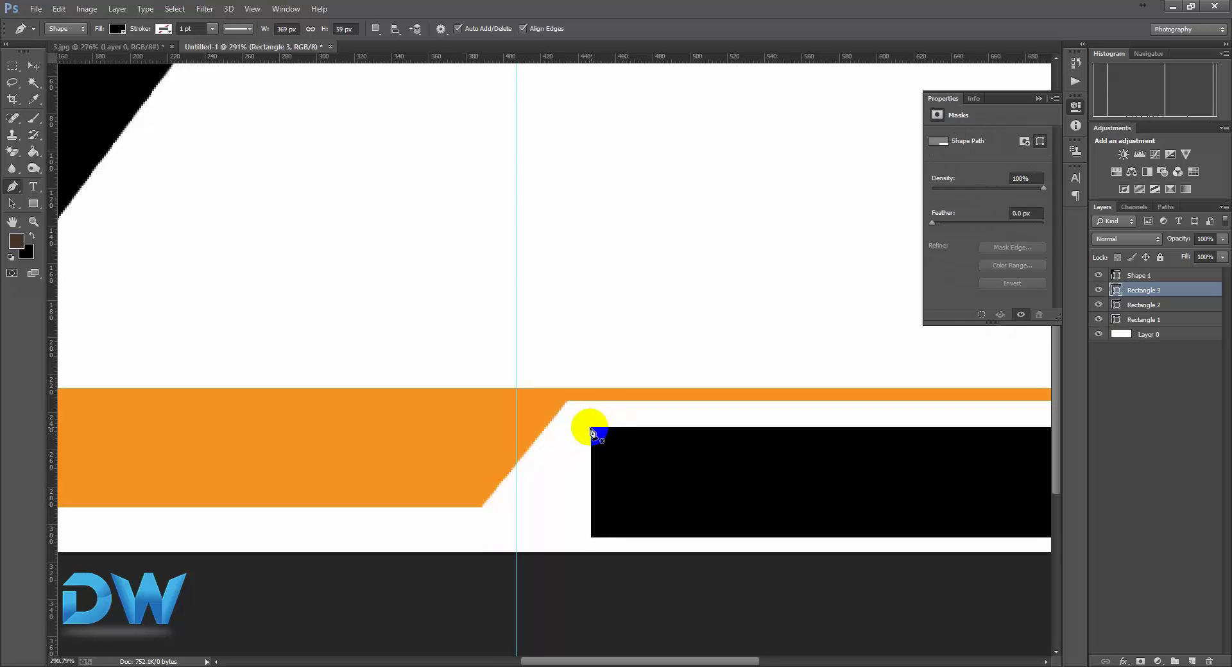
click(592, 428)
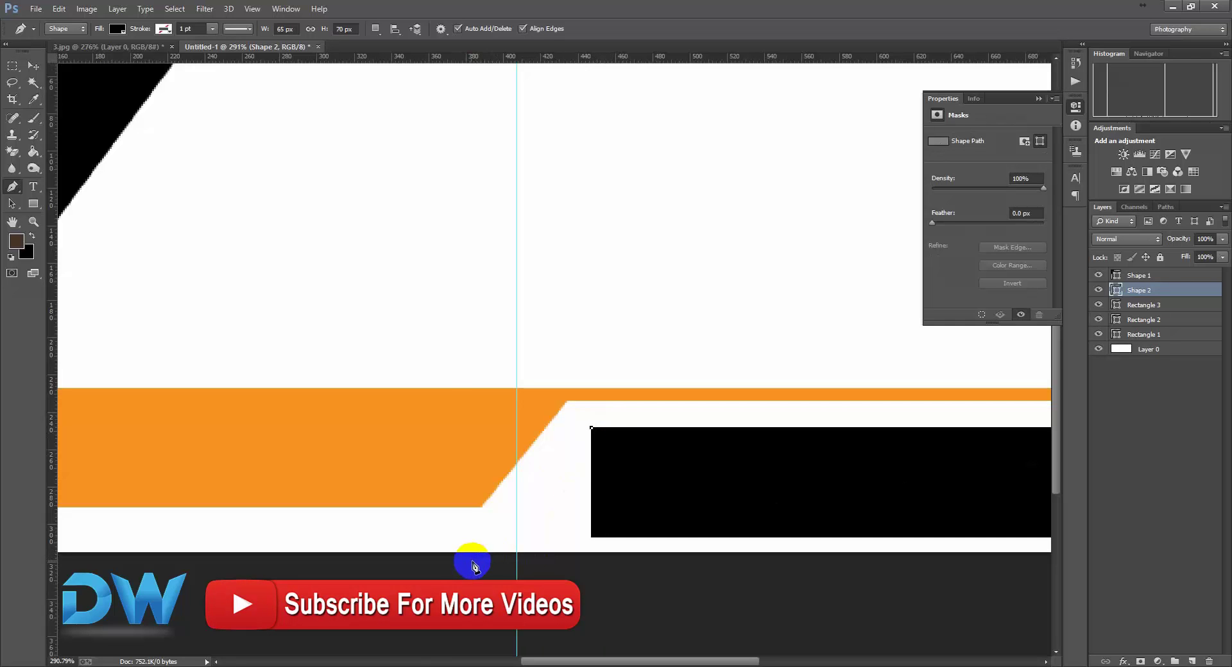
click(474, 563)
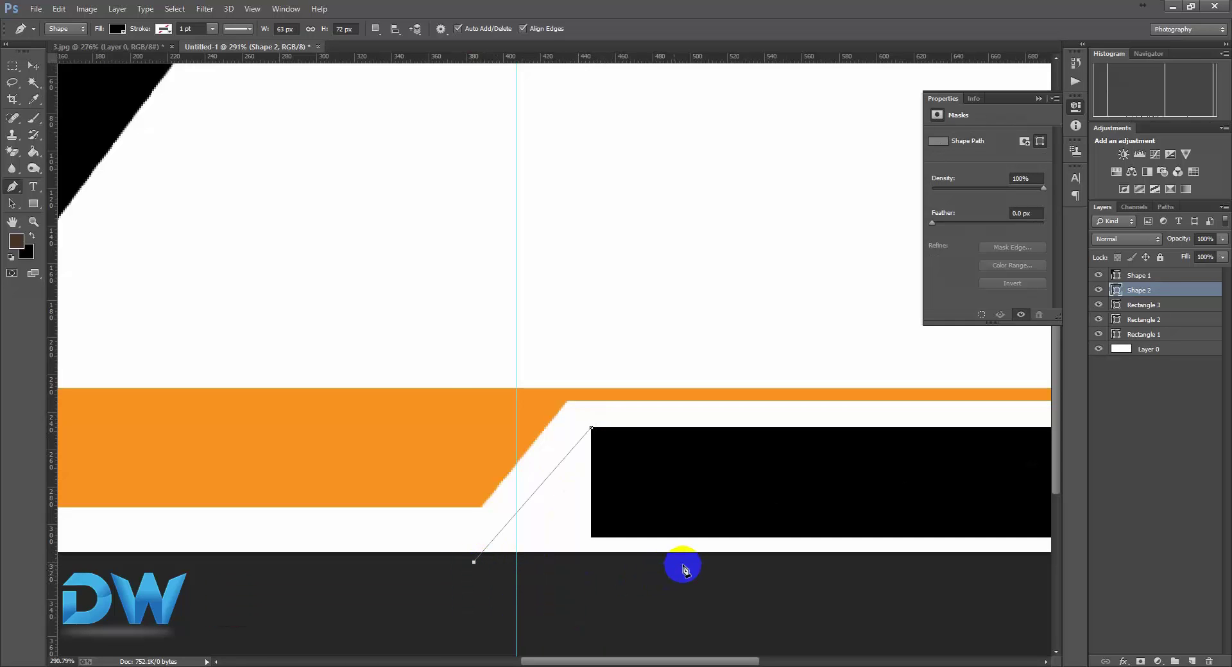
click(716, 565)
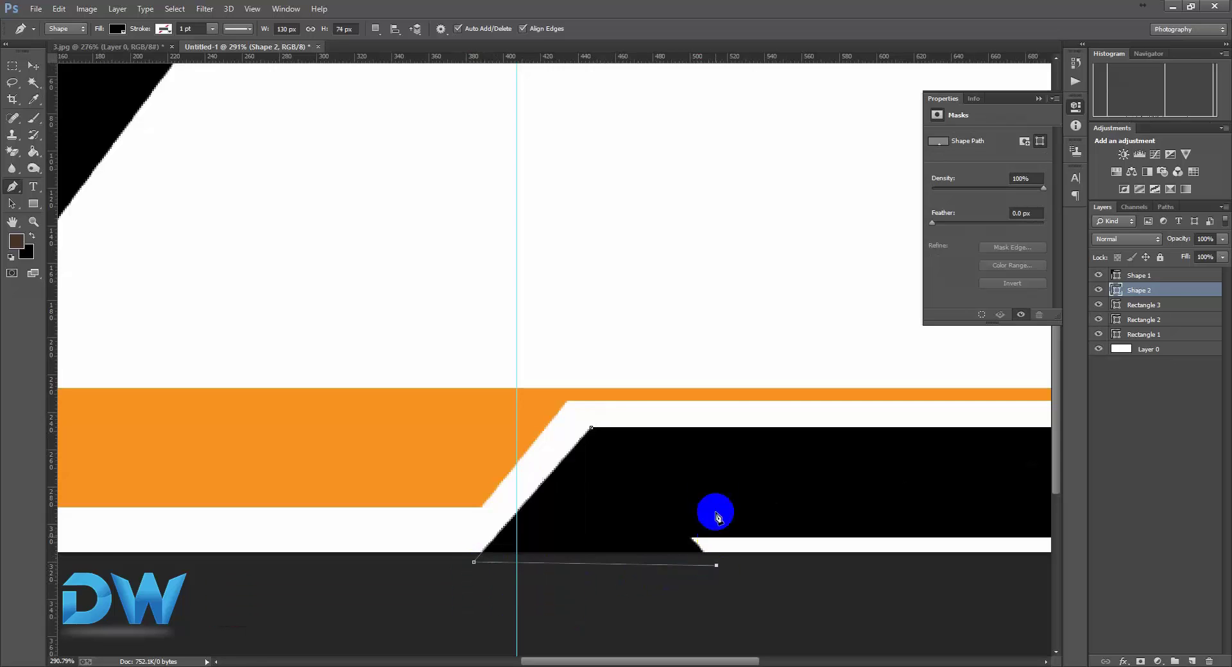
click(715, 429)
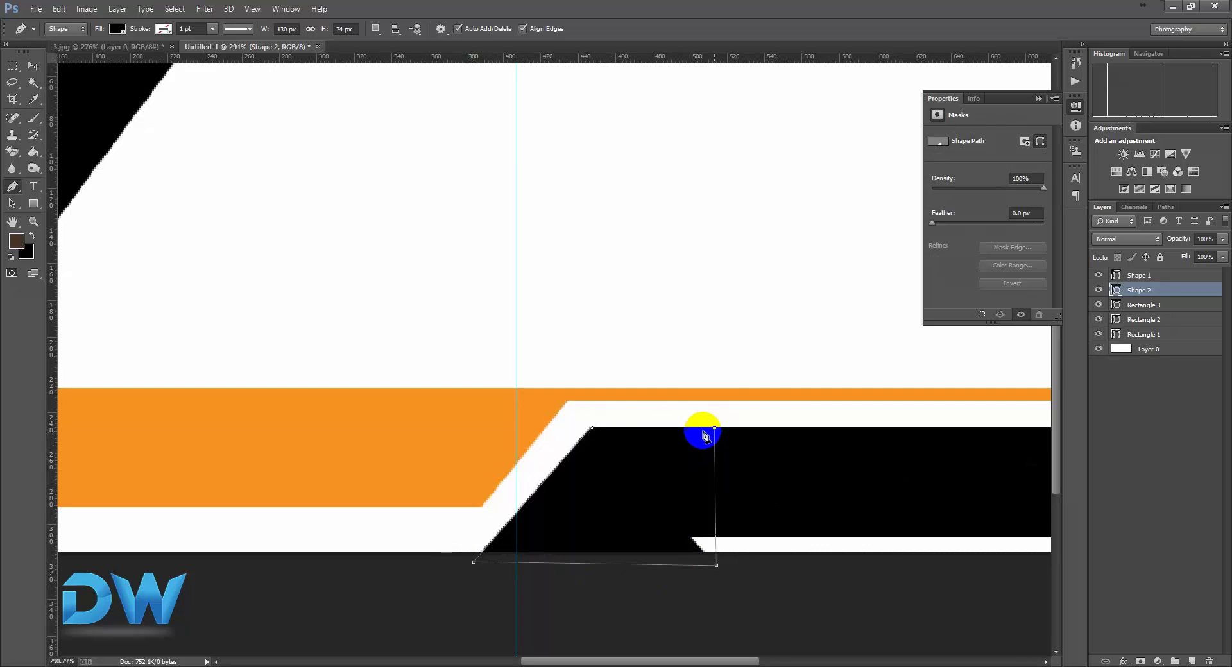
click(591, 430)
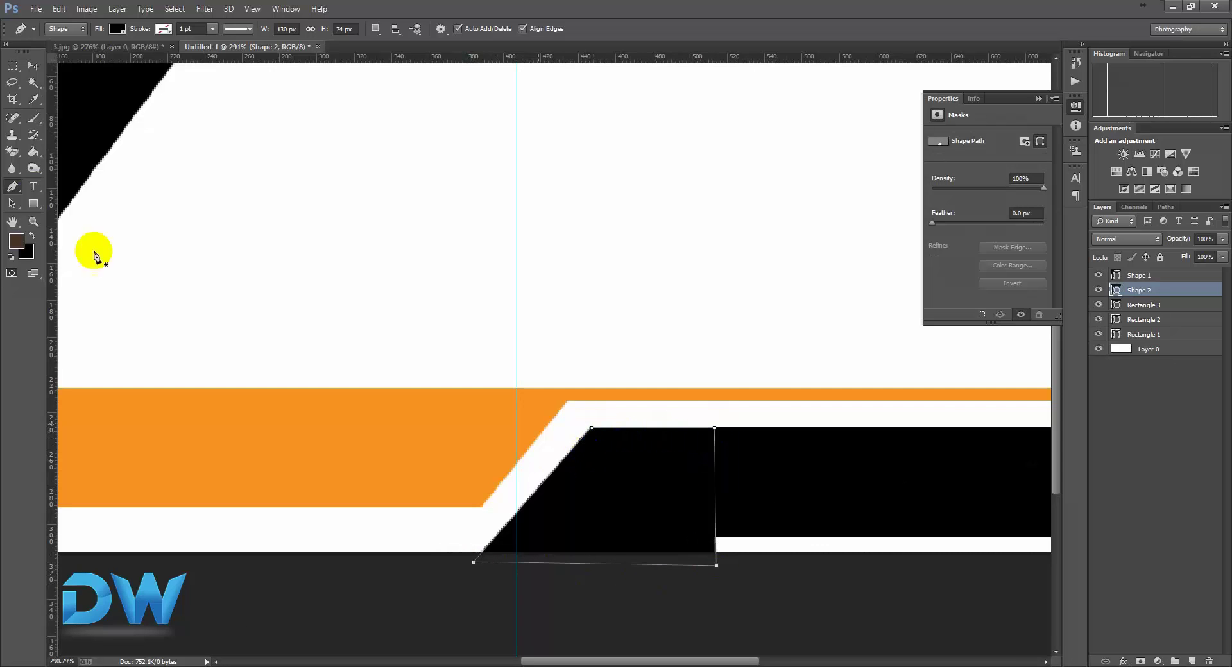
click(33, 65)
Adjust the black Shape 2 by dragging on the canvas
click(389, 241)
scroll(591, 292, down, 2)
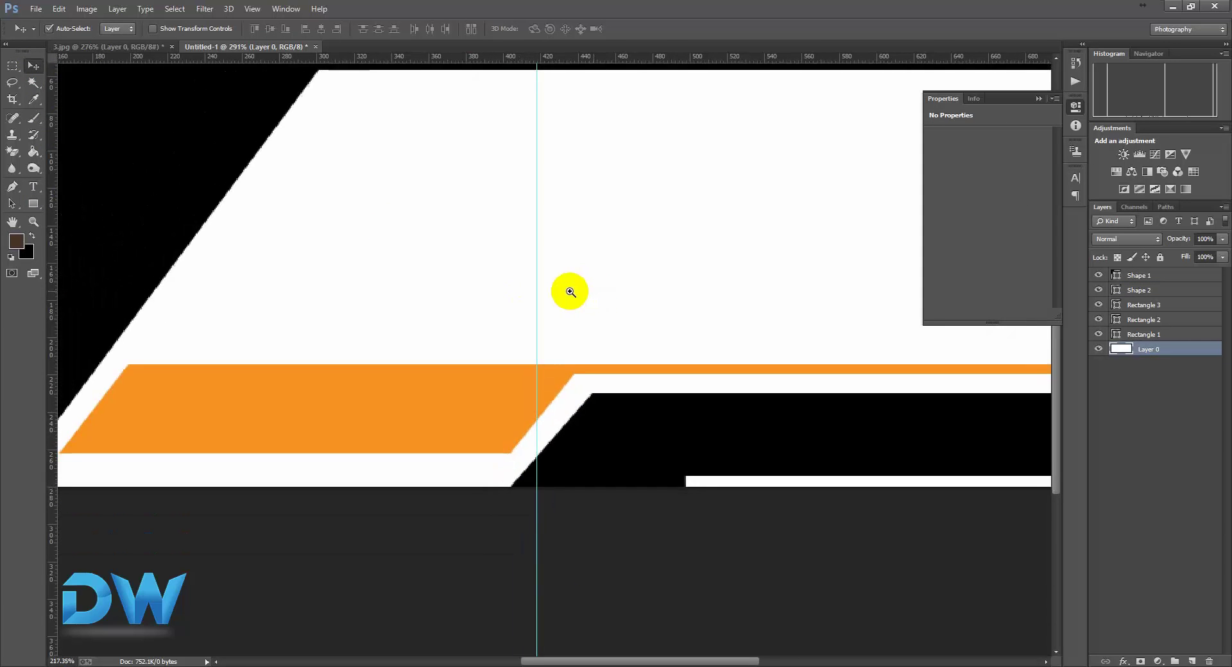
scroll(570, 289, down, 1)
scroll(660, 288, down, 2)
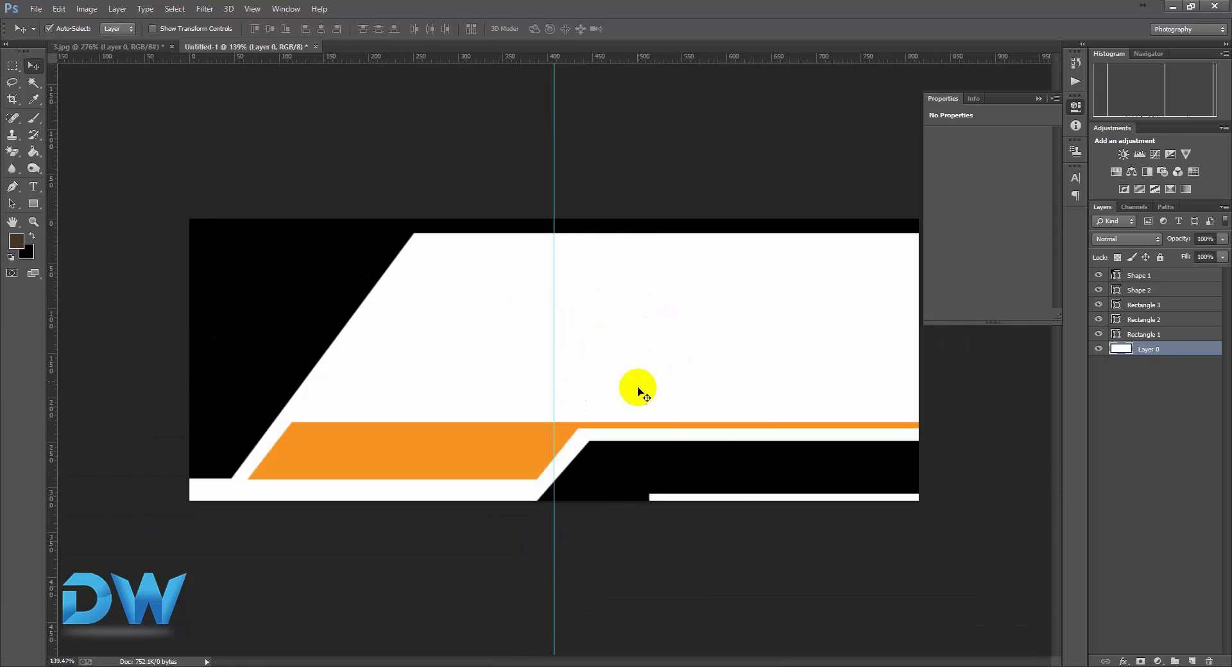
drag(696, 511, 743, 510)
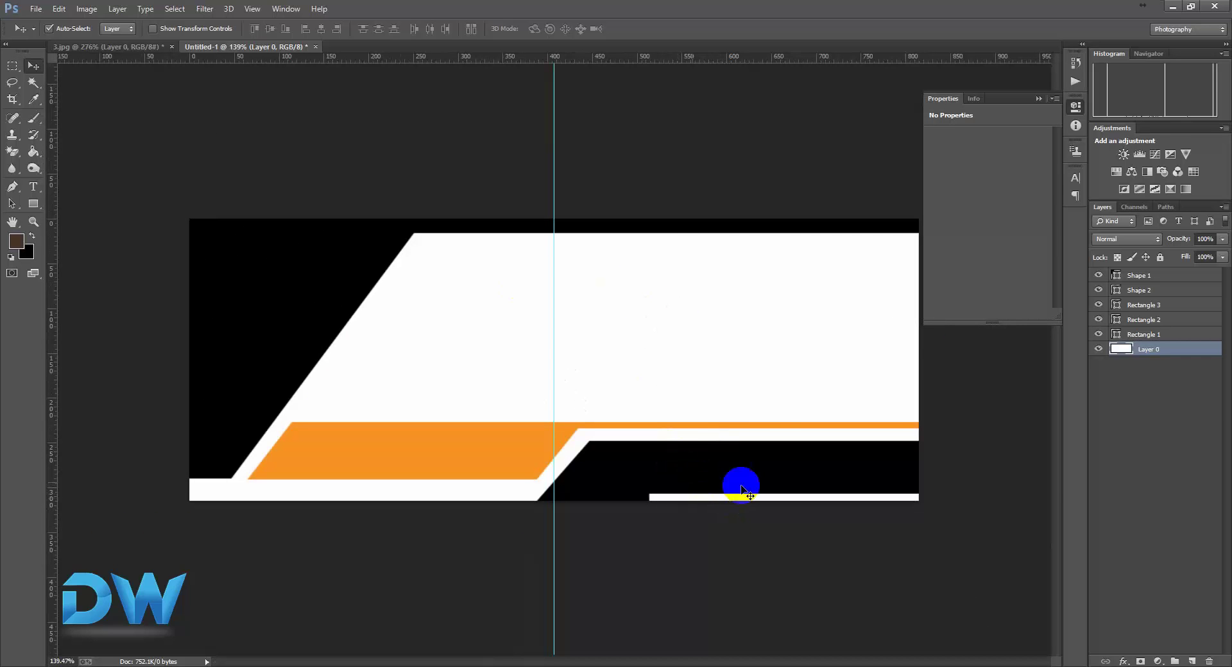
drag(721, 489, 743, 510)
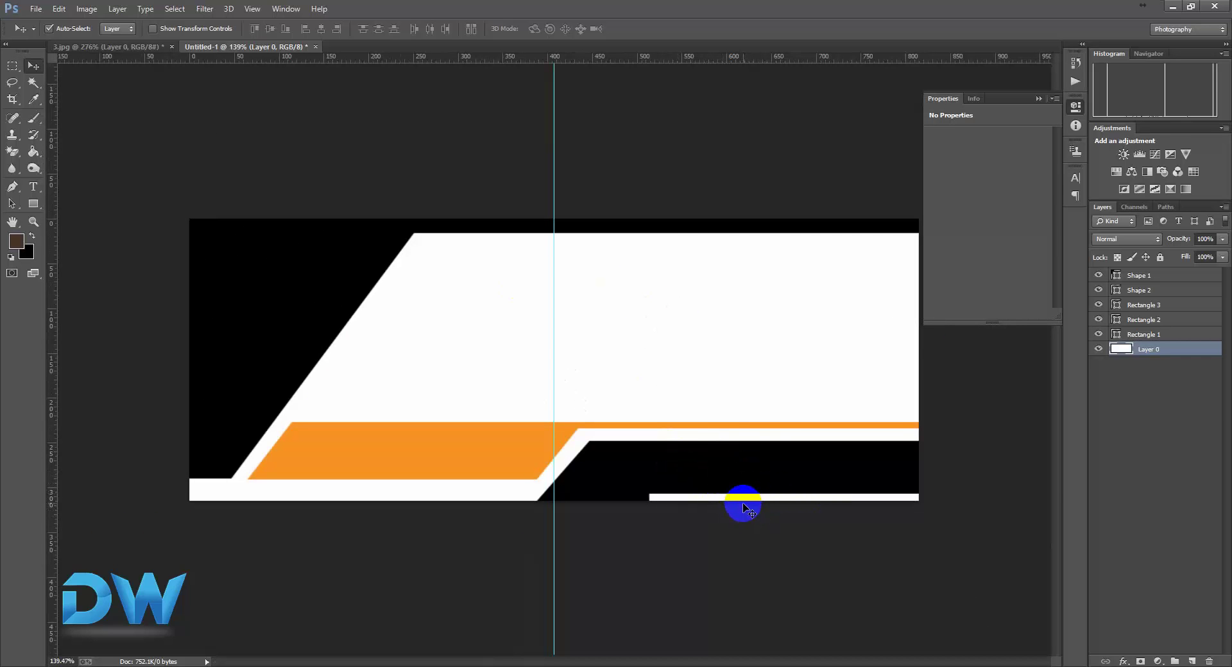
drag(745, 507, 648, 449)
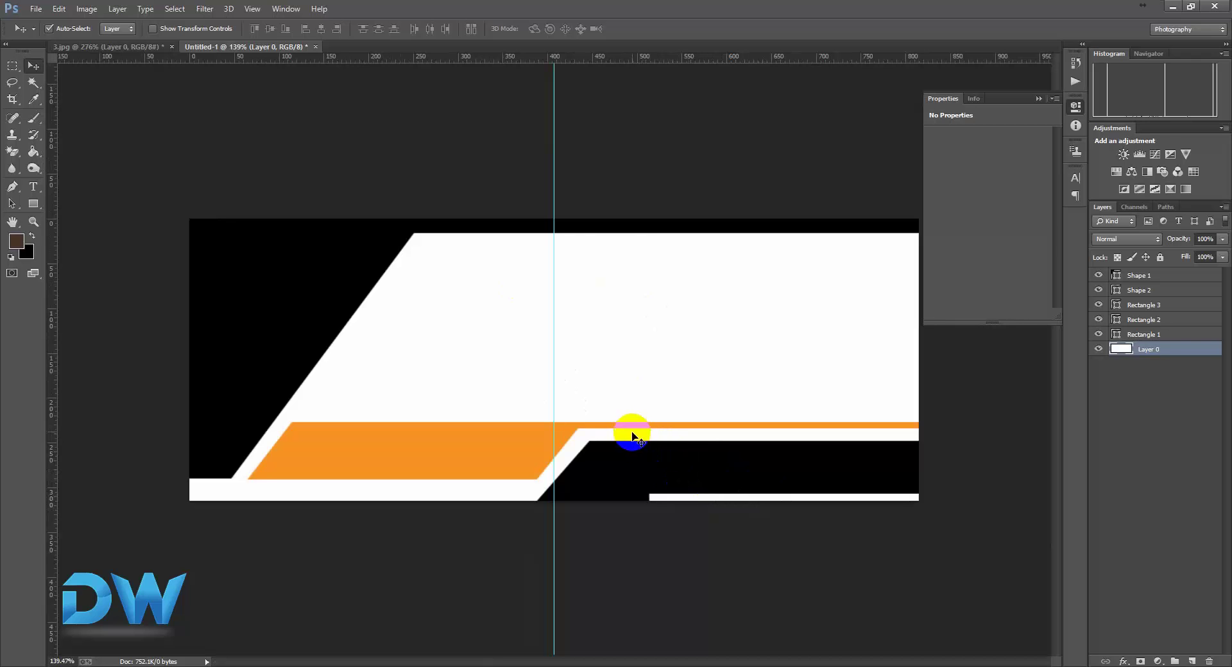
Open the dfg.png city photo
click(88, 44)
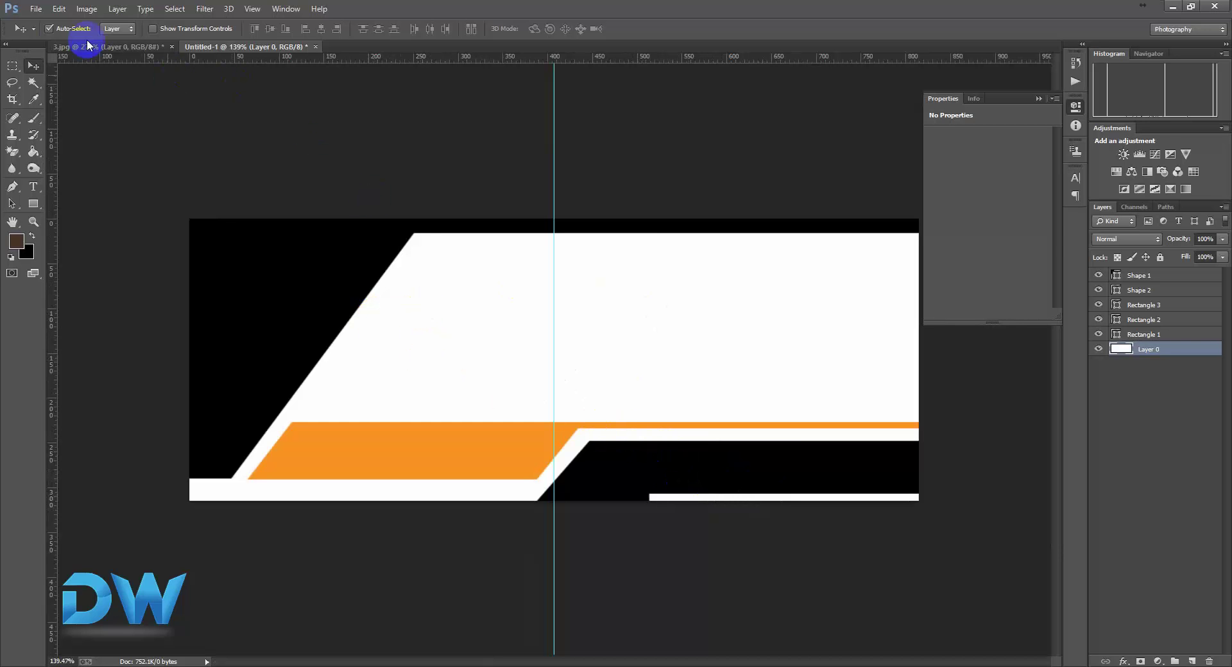
click(36, 9)
click(39, 30)
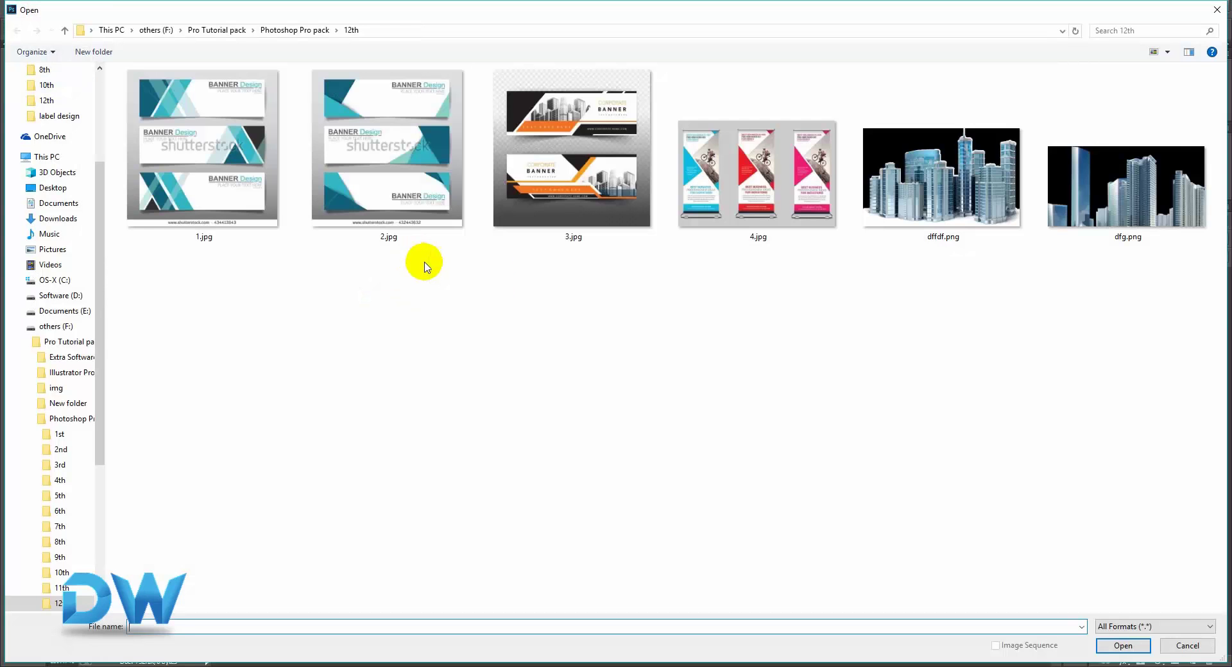
click(1133, 231)
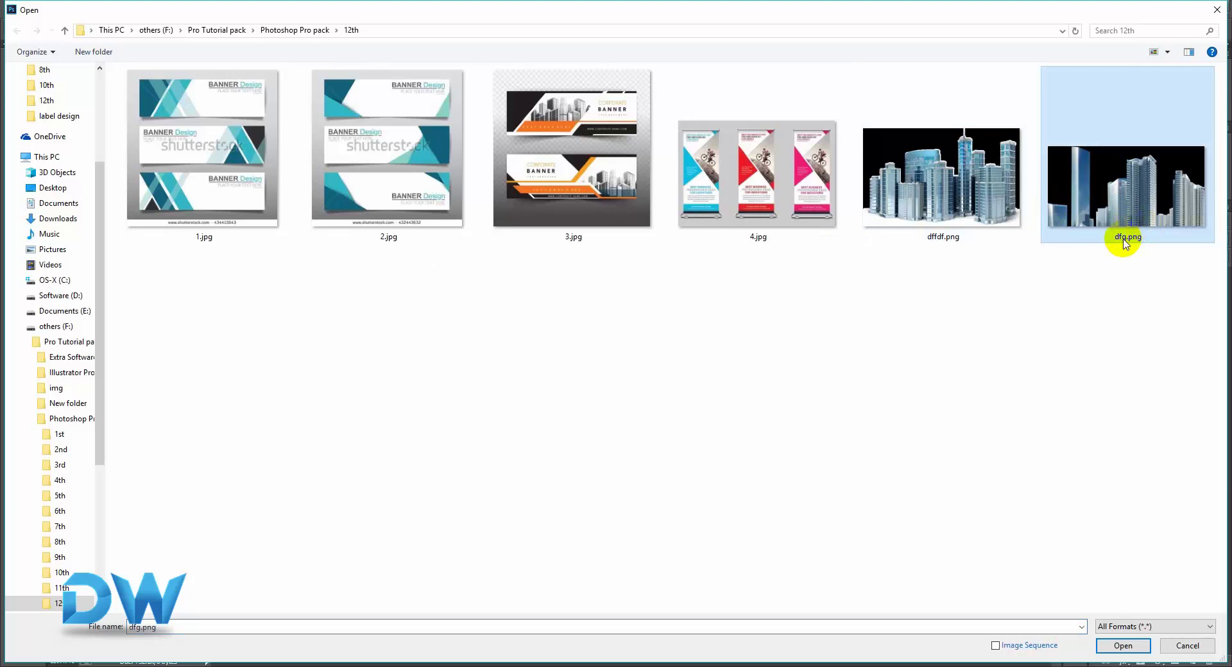
click(1168, 51)
click(1130, 116)
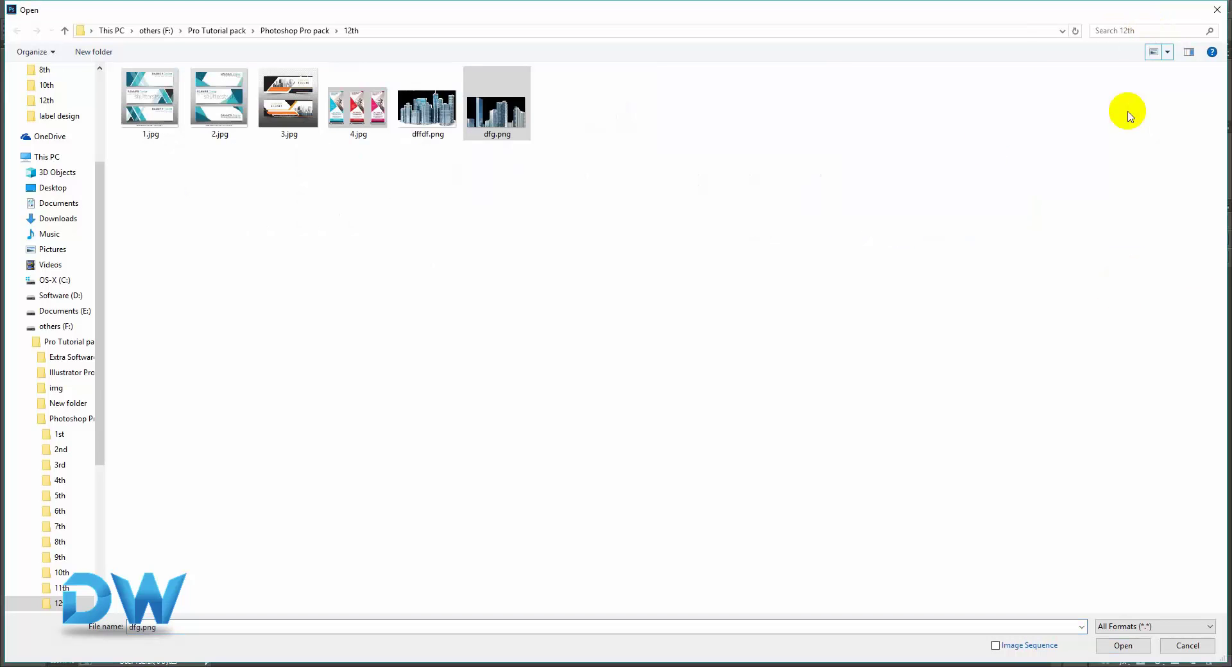
click(506, 136)
double_click(498, 131)
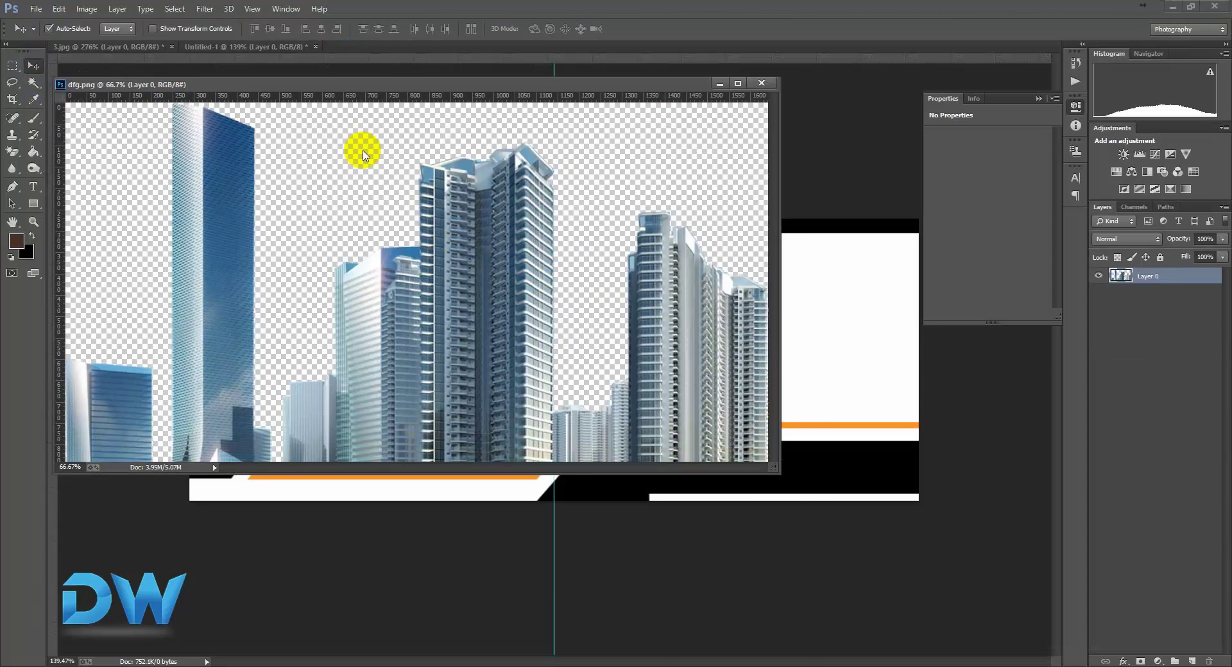
Drag dfg.png into Untitled-1 and move Layer 1 to the top of the layer stack
drag(347, 61, 397, 332)
mouse_move(498, 425)
mouse_down()
mouse_move(525, 329)
mouse_move(591, 332)
mouse_move(564, 266)
mouse_up()
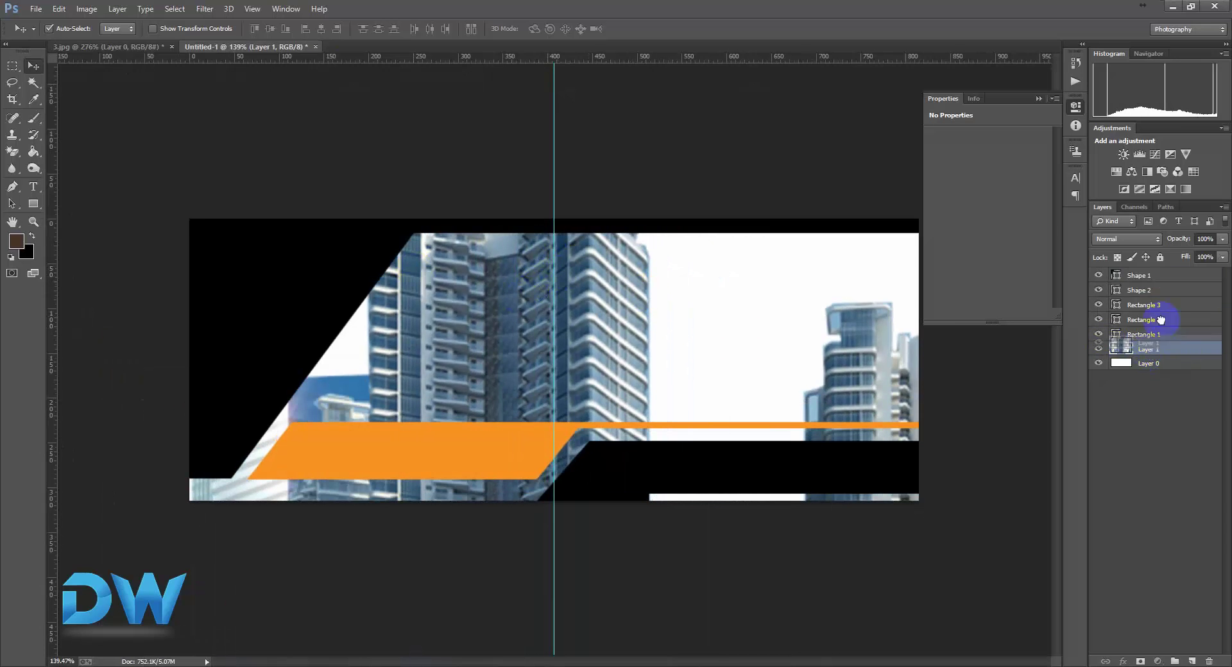
drag(1151, 355, 1152, 275)
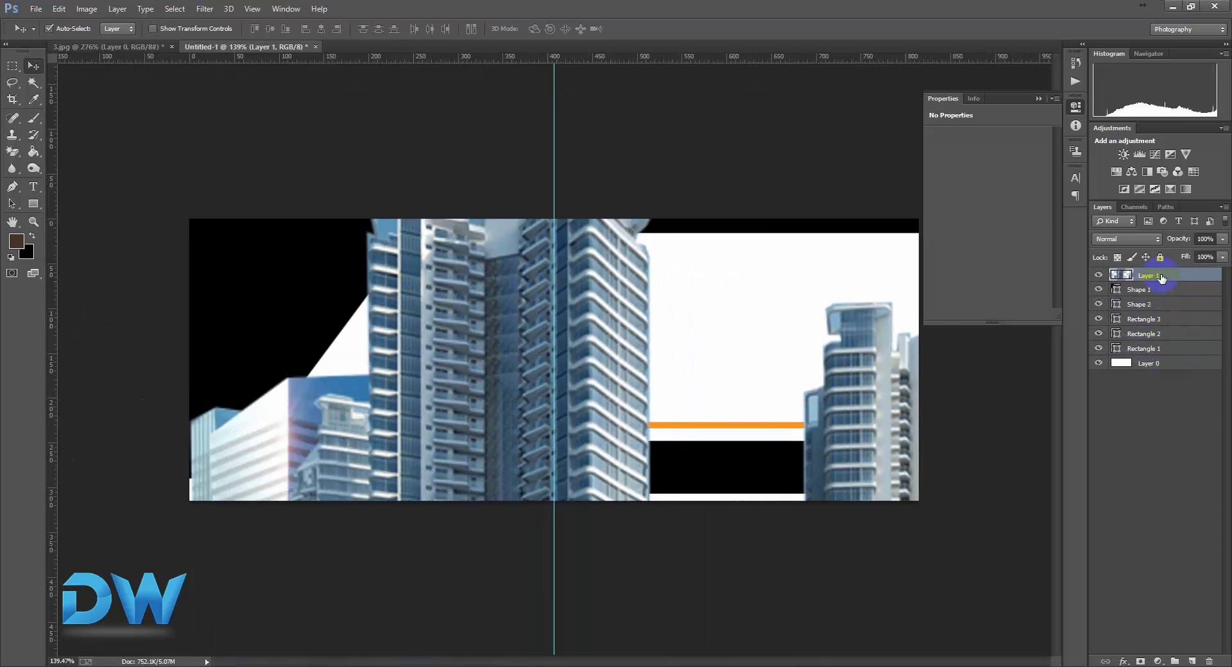
Free-transform Layer 1, shrinking the city photo and moving it onto the white area
click(59, 9)
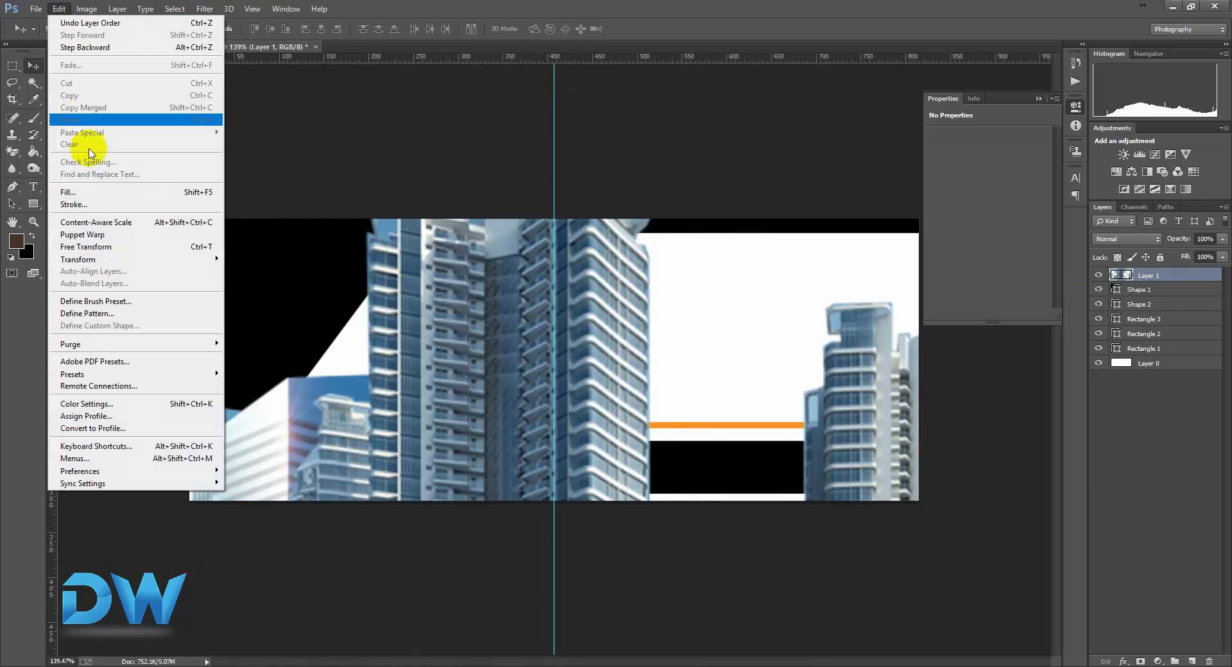
click(120, 248)
drag(537, 317, 509, 317)
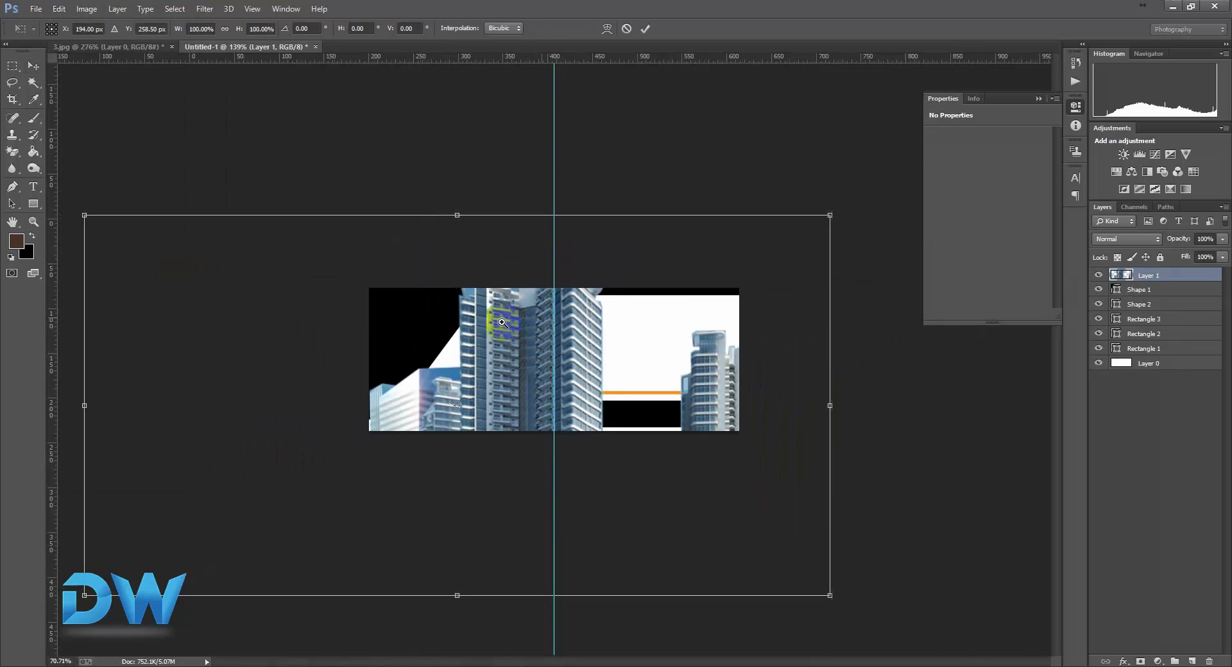
drag(829, 215, 550, 358)
click(463, 409)
click(462, 409)
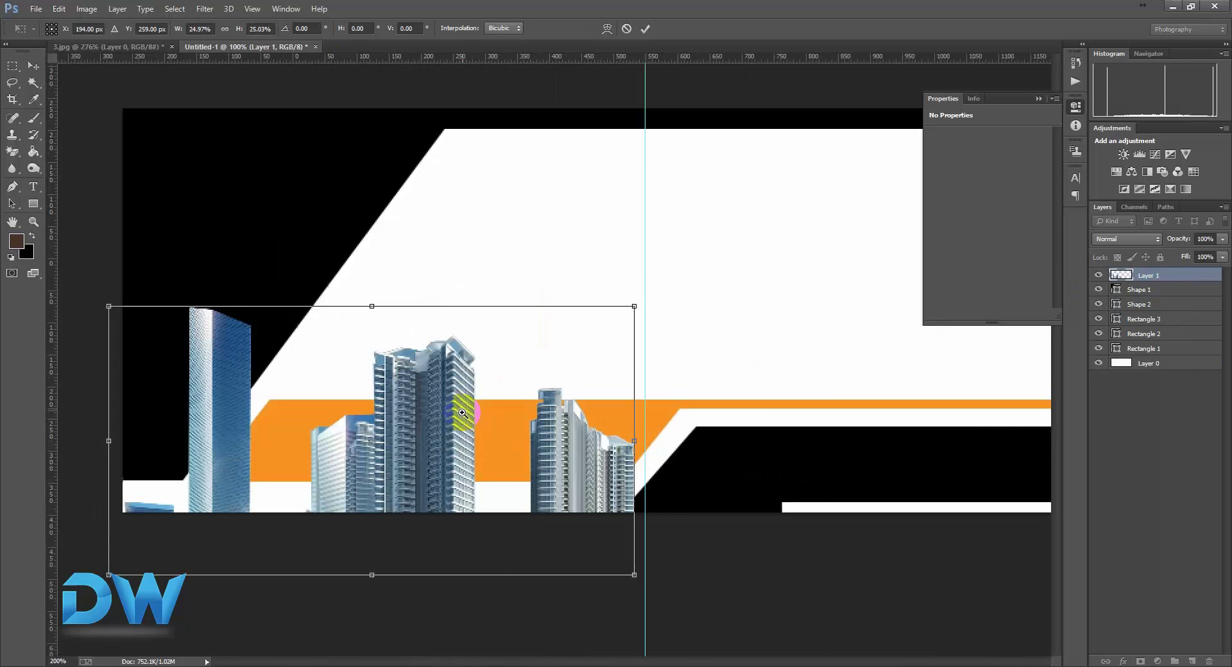
mouse_move(468, 412)
mouse_down()
mouse_move(603, 257)
mouse_move(635, 244)
mouse_up()
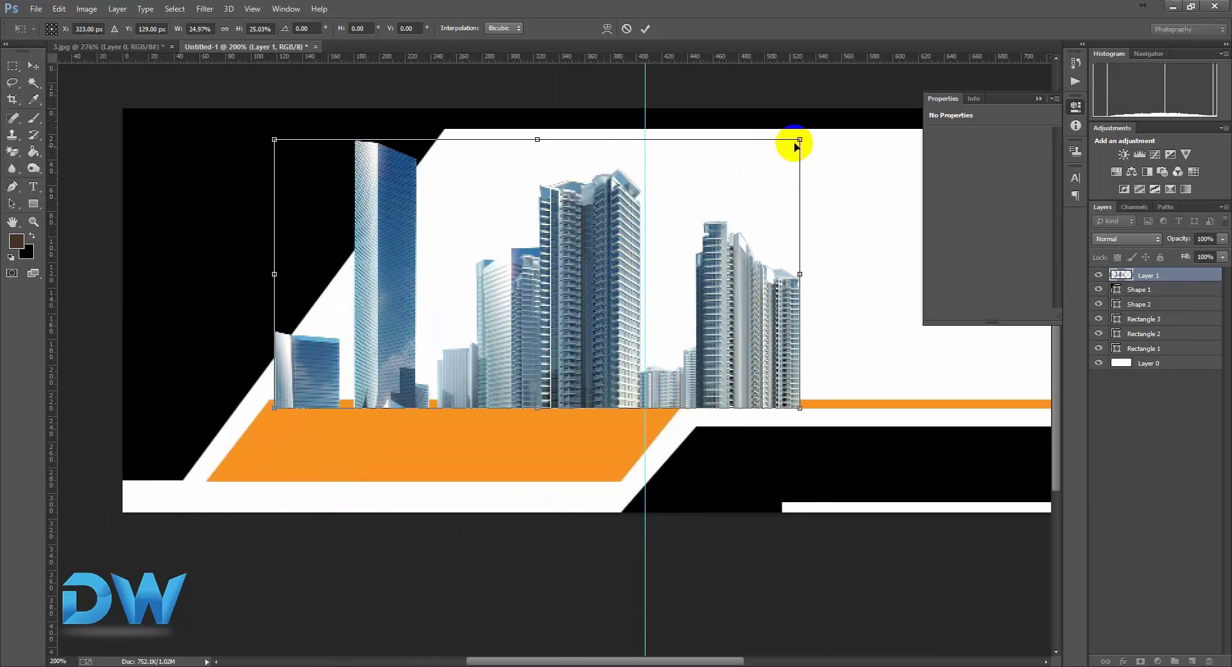
drag(801, 139, 749, 180)
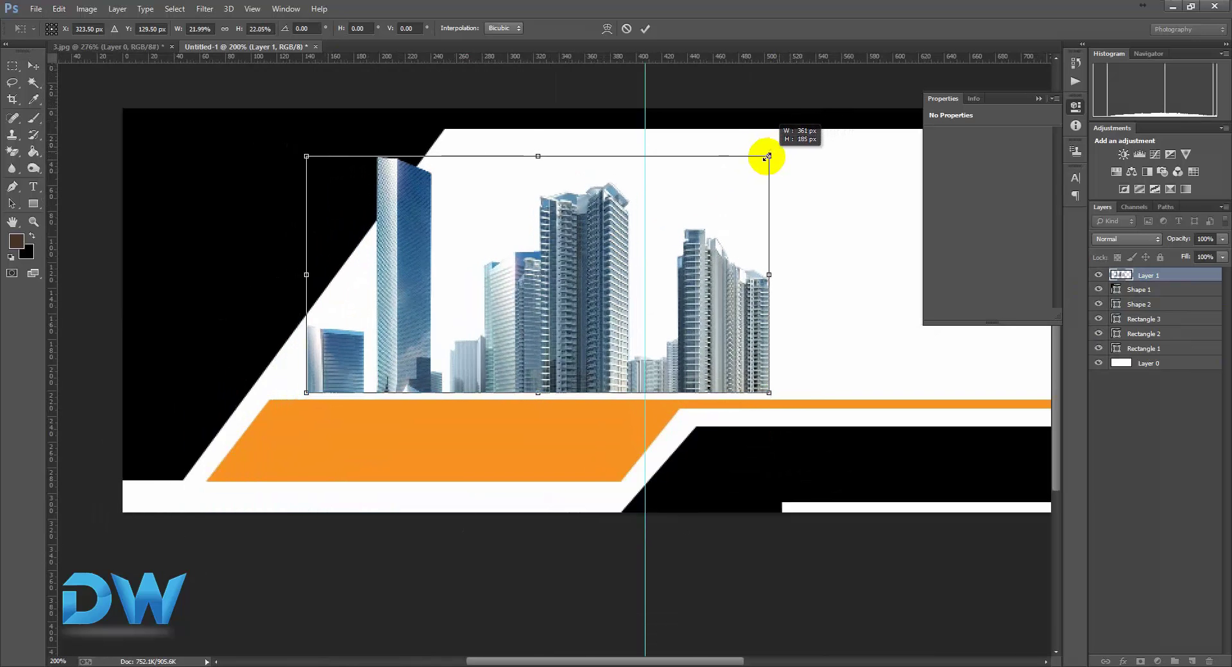
drag(576, 296, 587, 316)
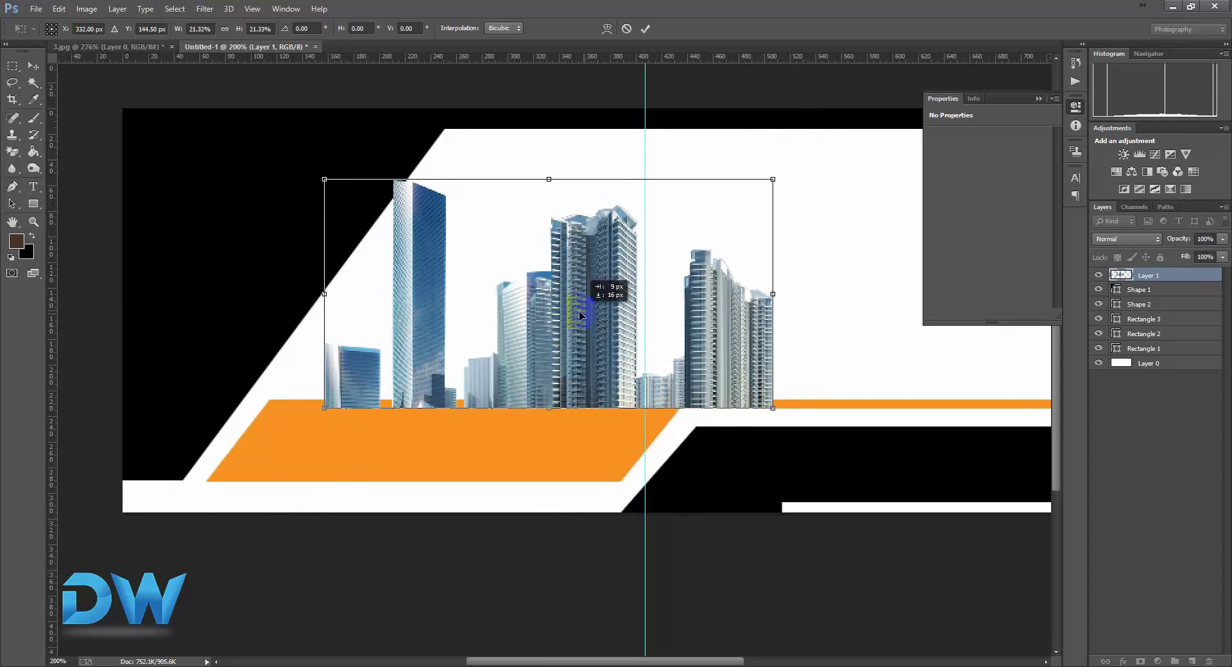
click(116, 46)
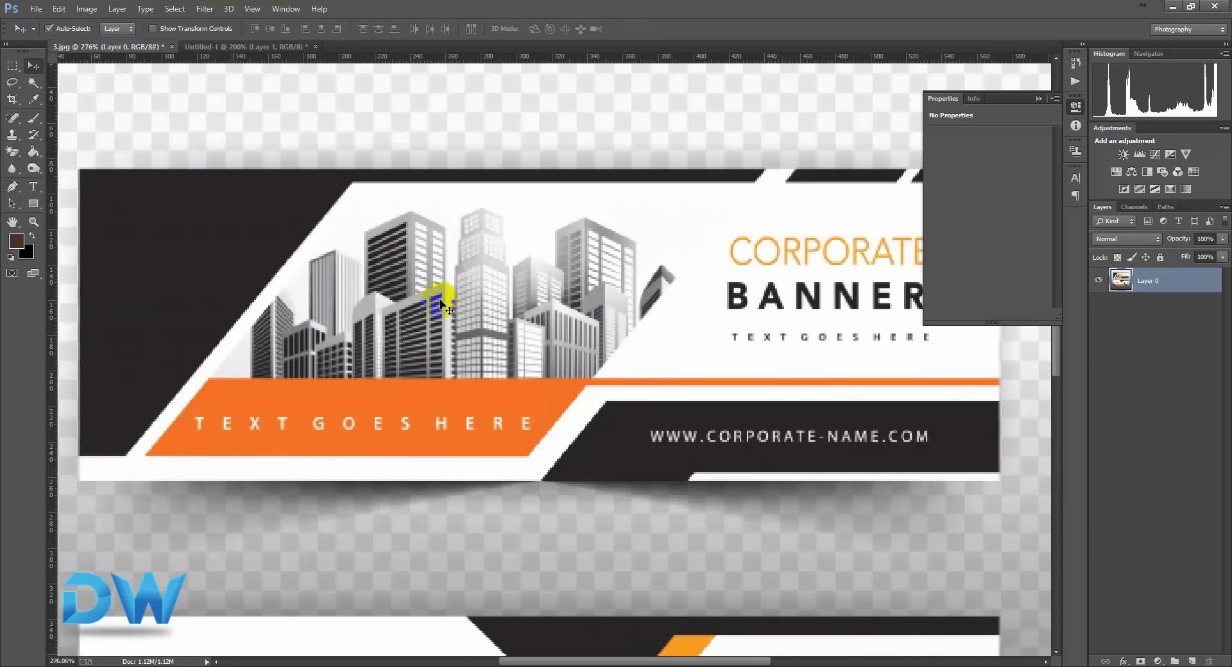
click(236, 51)
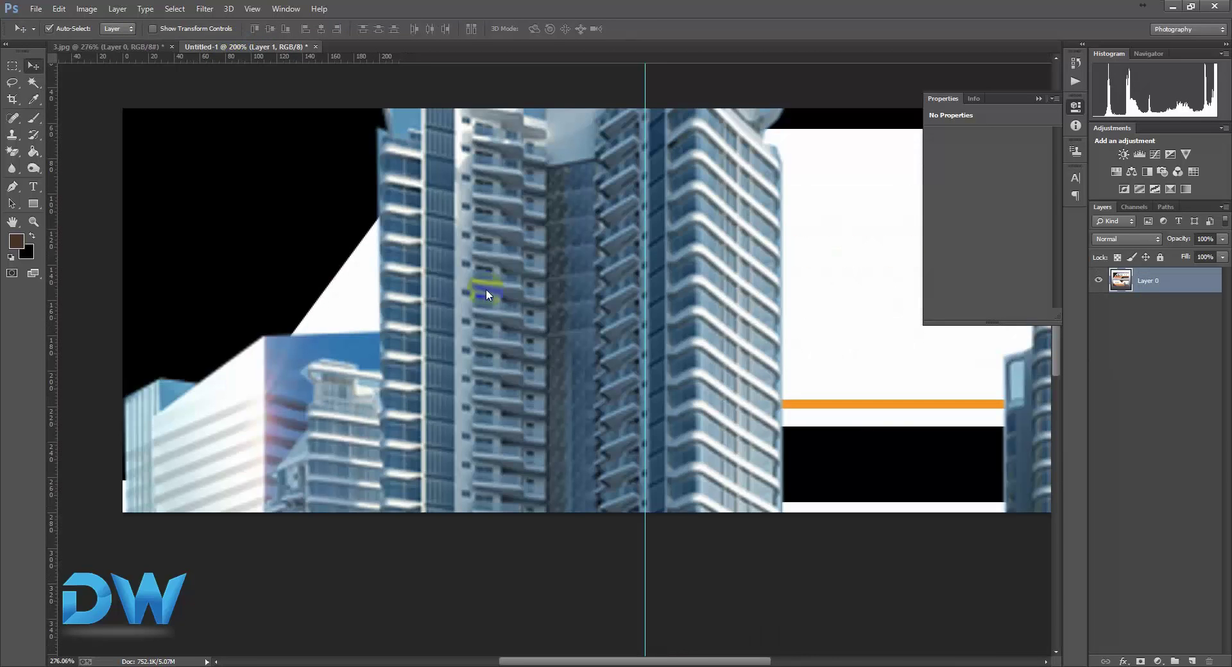
drag(686, 299, 620, 352)
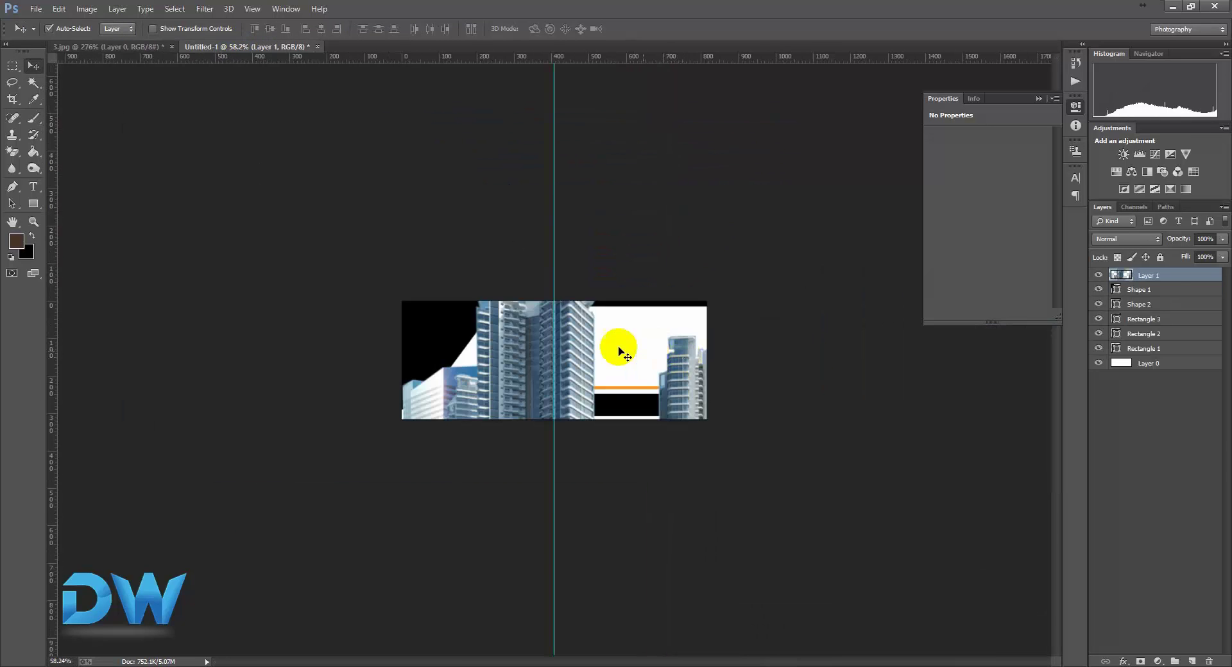
Rescale the city photo to about 28% and seat it at the upper left just above the orange bar
key(ctrl+t)
drag(781, 241, 542, 347)
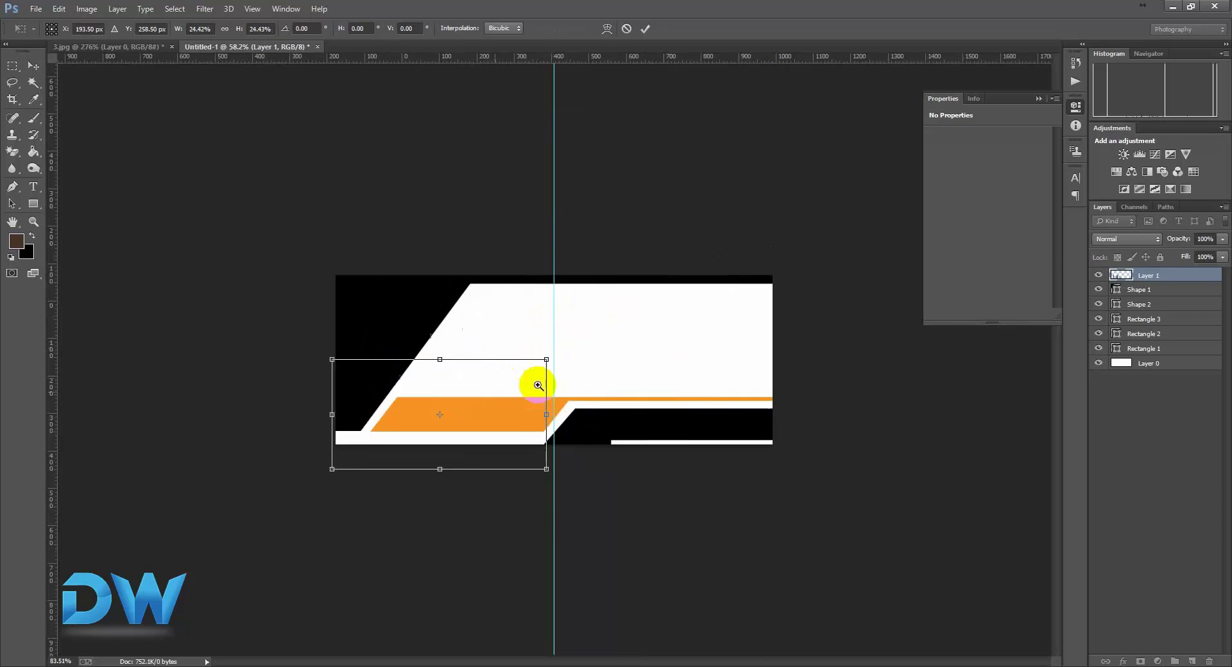
scroll(542, 358, up, 5)
drag(426, 421, 567, 298)
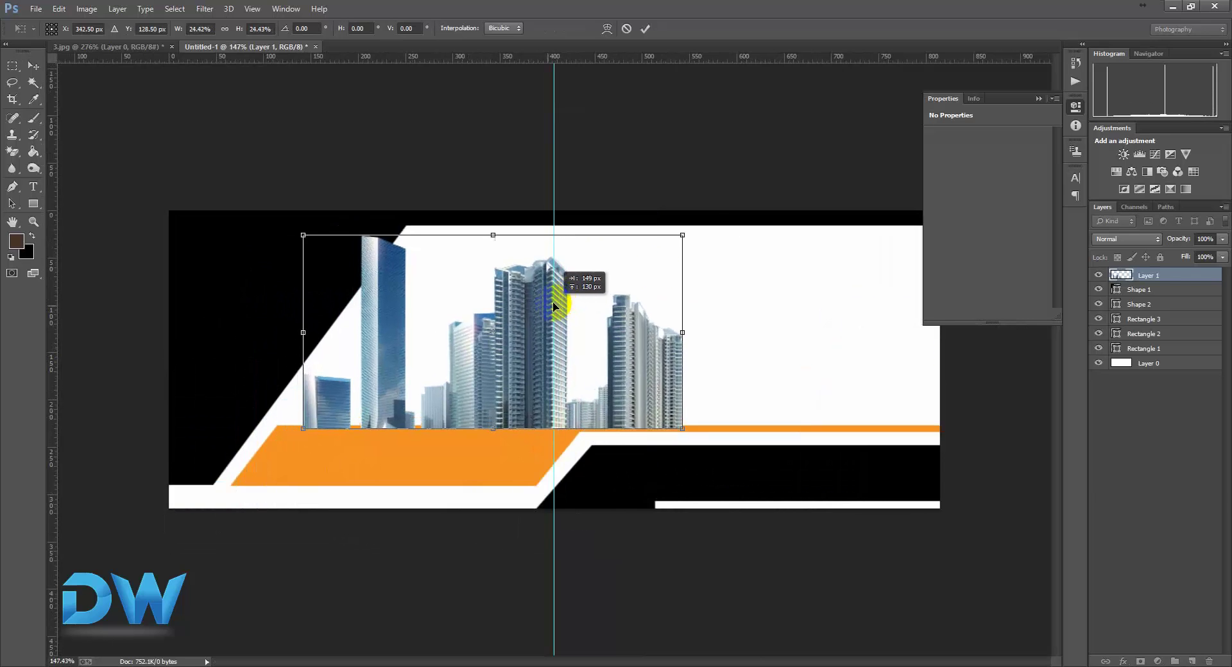
drag(682, 234, 661, 244)
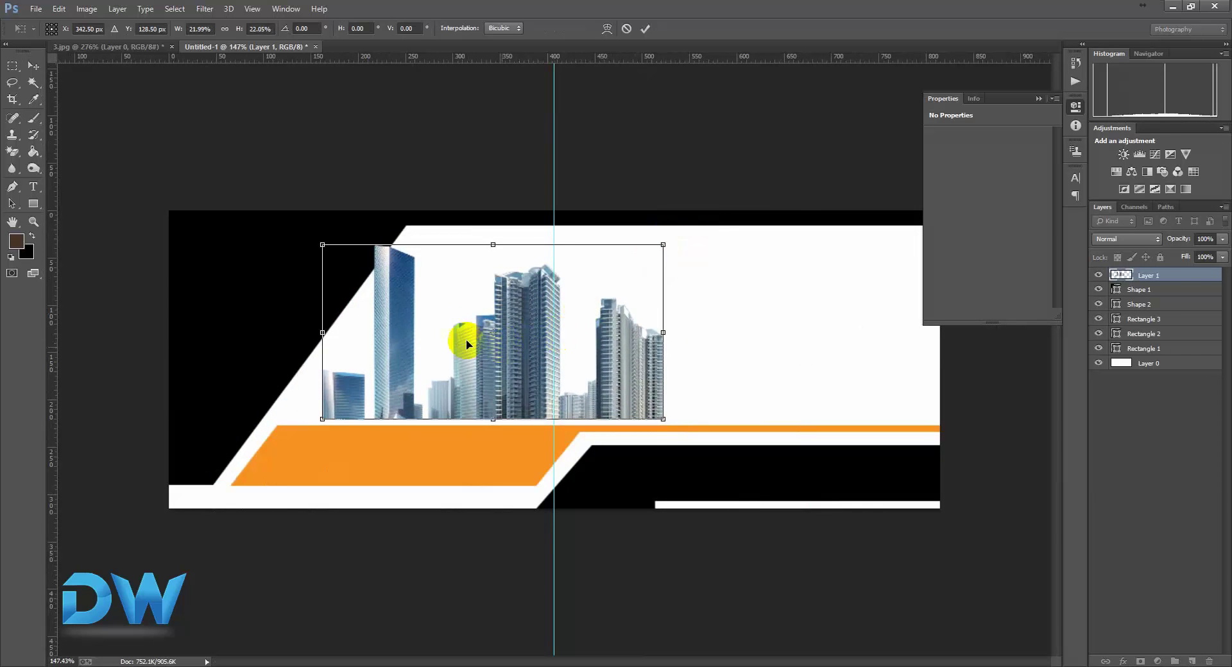
drag(468, 340, 449, 349)
drag(625, 235, 633, 225)
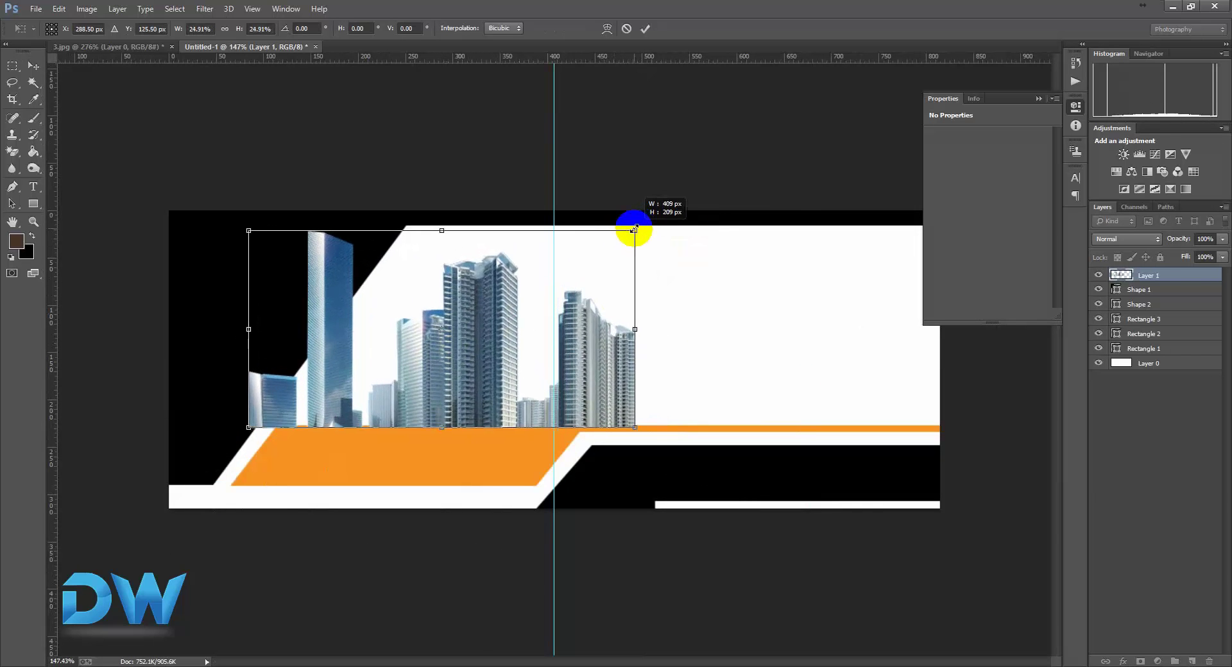
drag(511, 347, 480, 346)
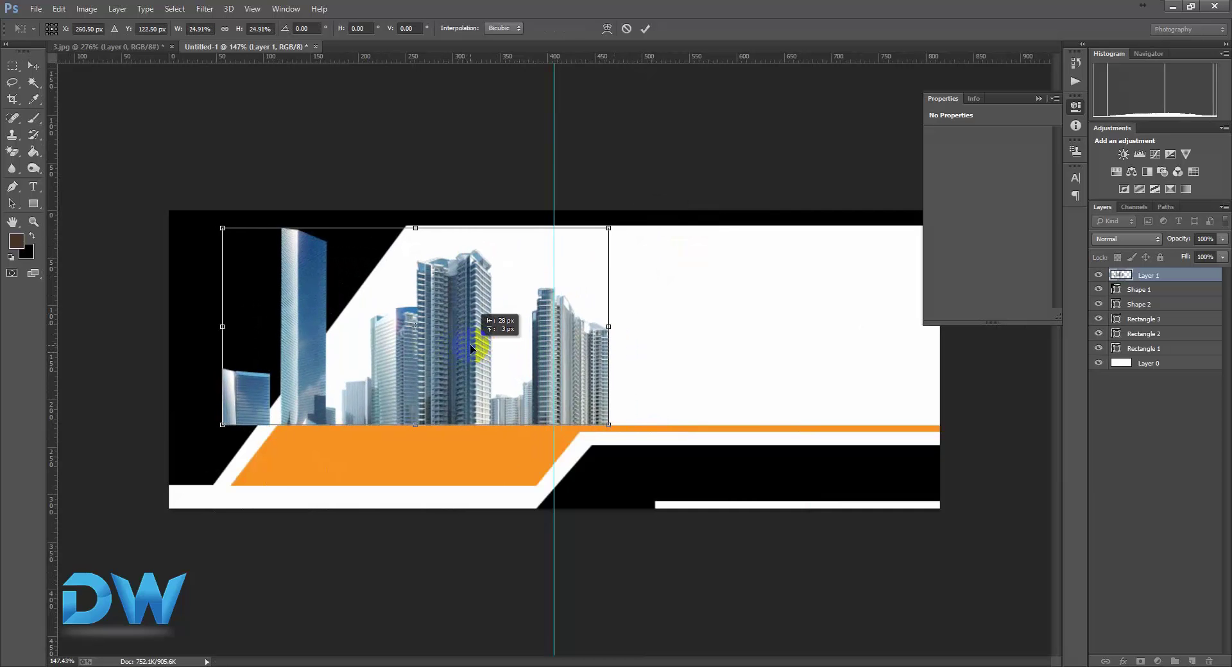
drag(610, 225, 626, 213)
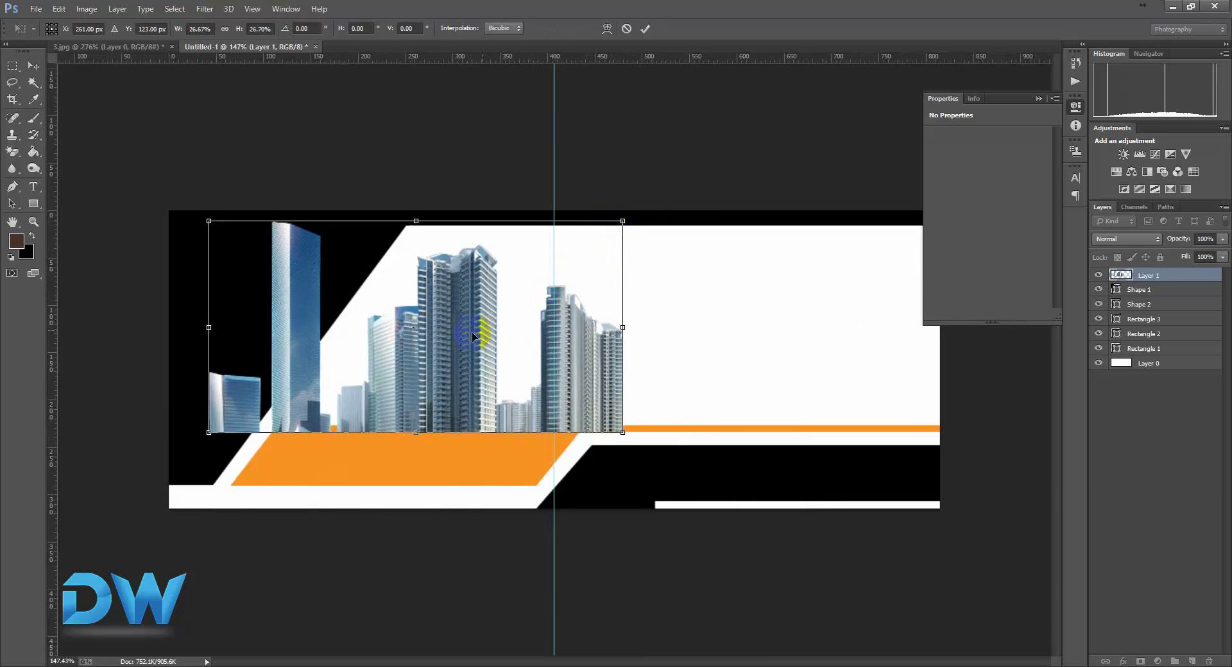
drag(481, 325, 453, 334)
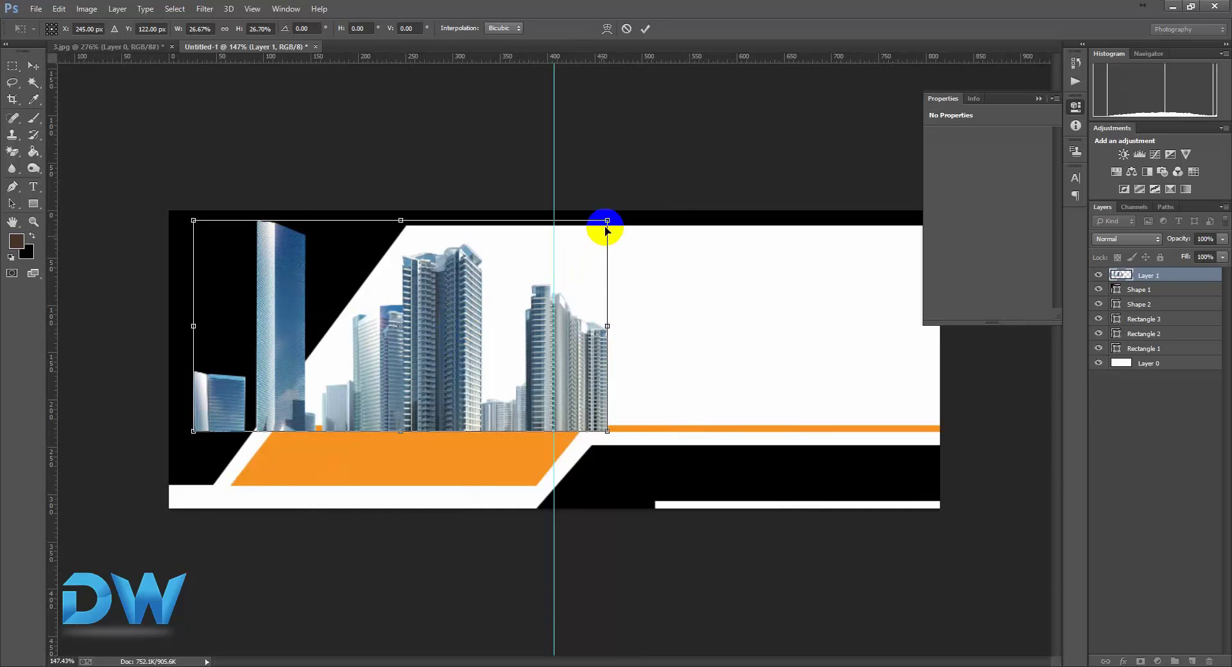
drag(606, 221, 618, 215)
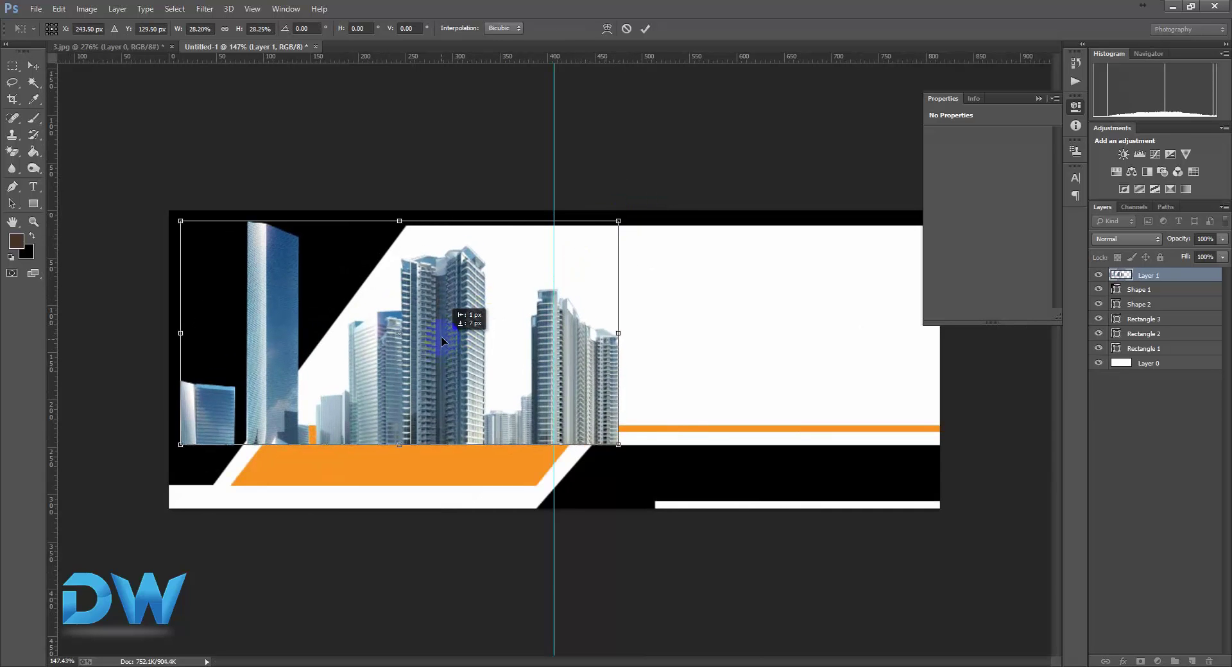
drag(442, 337, 442, 334)
double_click(476, 325)
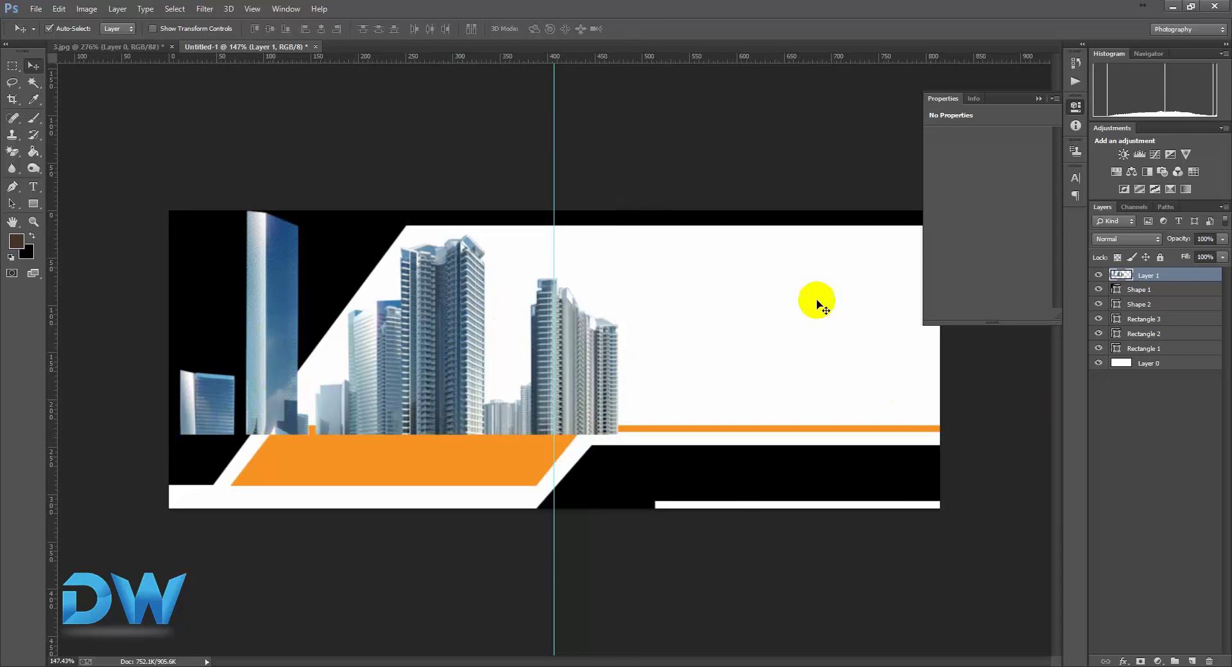
Delete the city photo pixels inside a rectangular selection over the black left strip
click(11, 66)
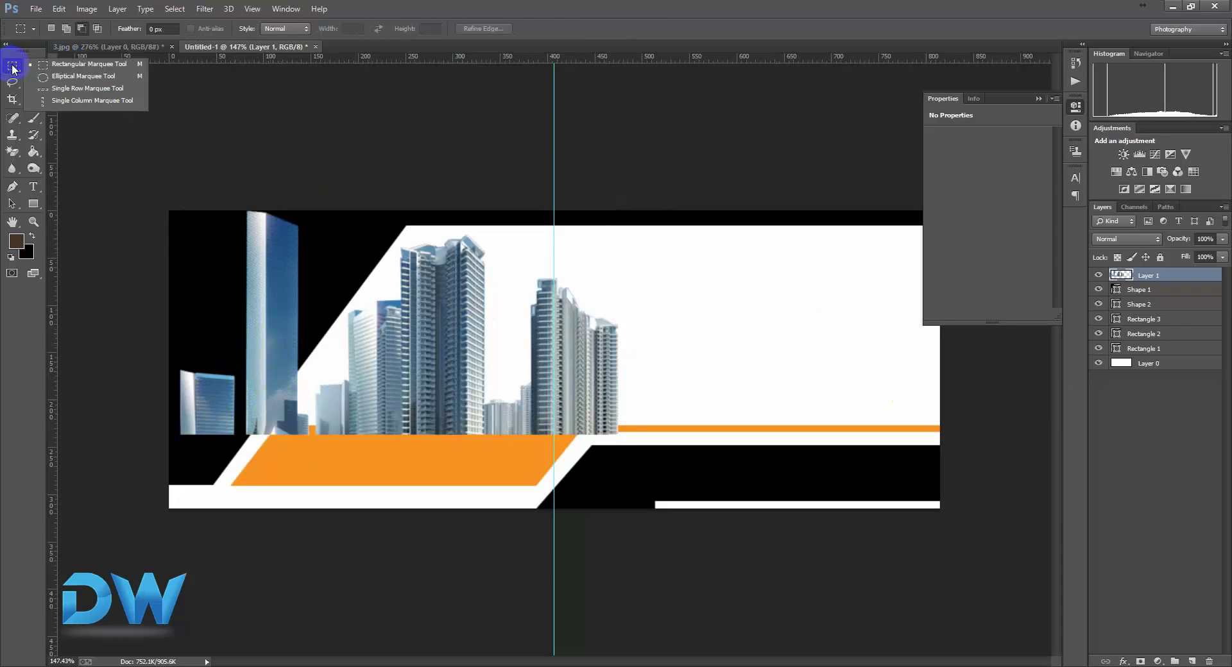
click(64, 57)
drag(168, 211, 312, 486)
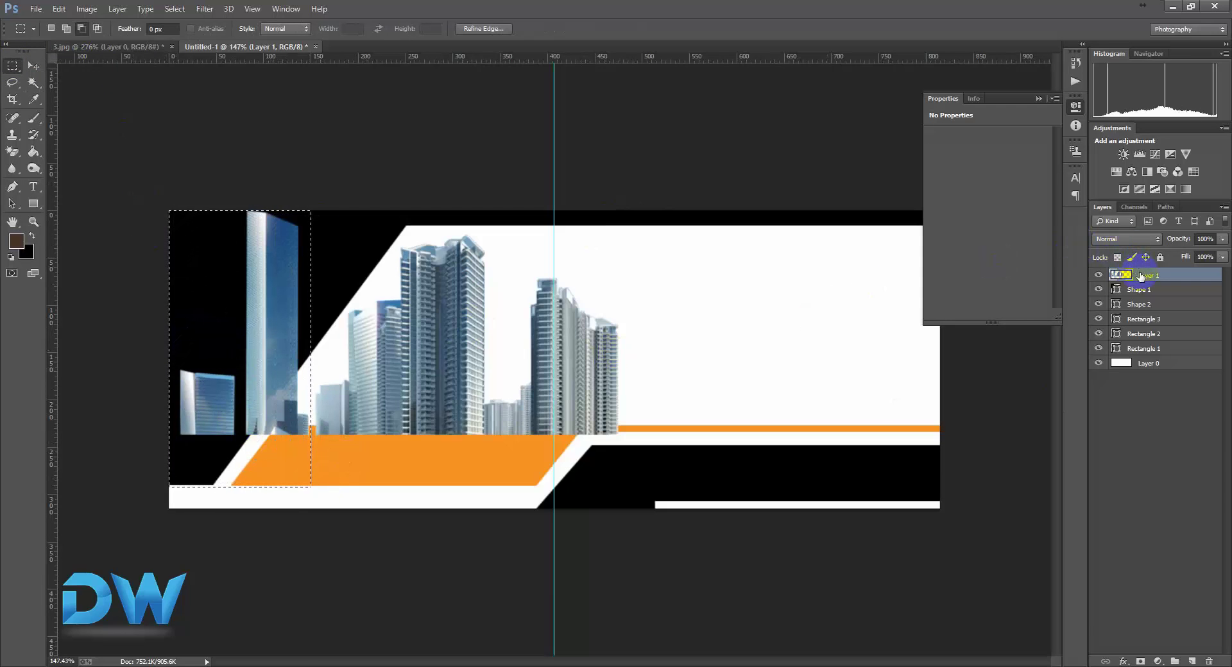
key(Delete)
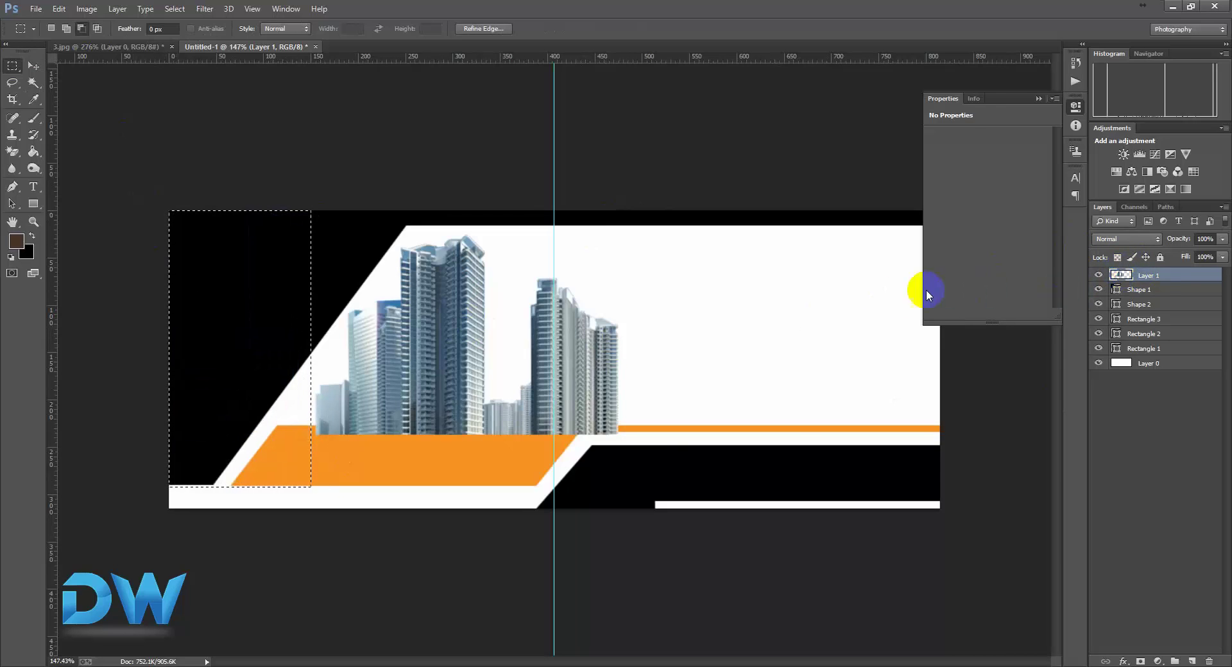
click(666, 418)
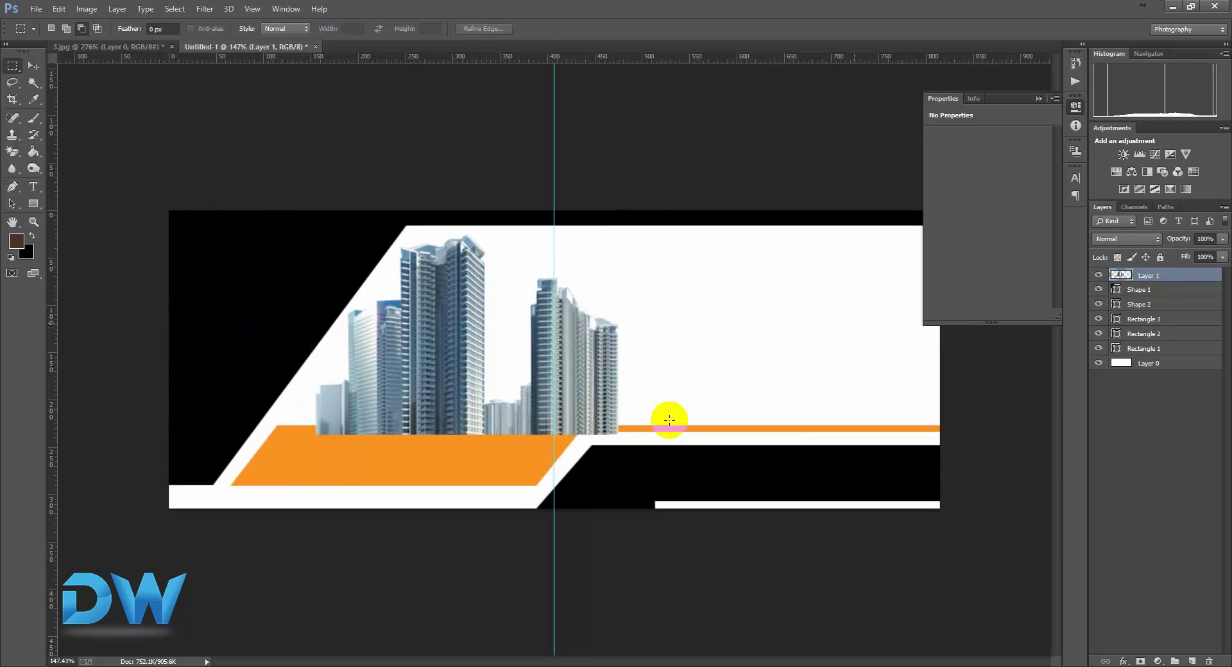
ctrl+click(482, 466)
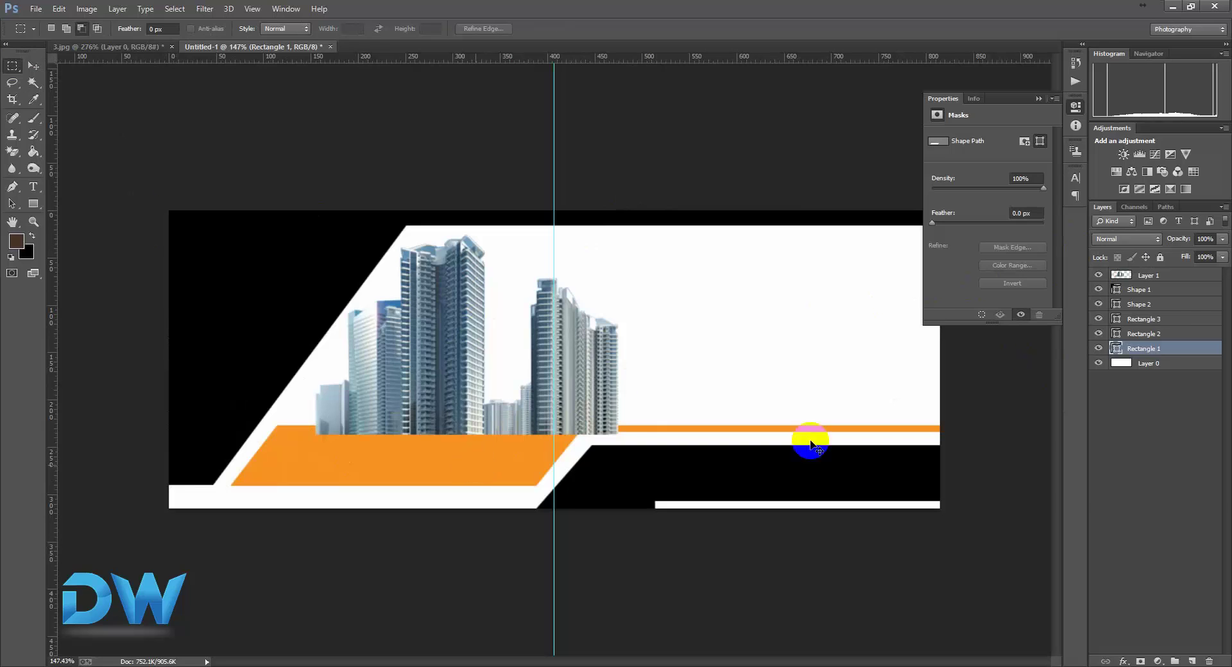
Move Rectangle 1 and Rectangle 2 above the city photo layer
drag(1181, 349, 1181, 274)
drag(502, 441, 642, 462)
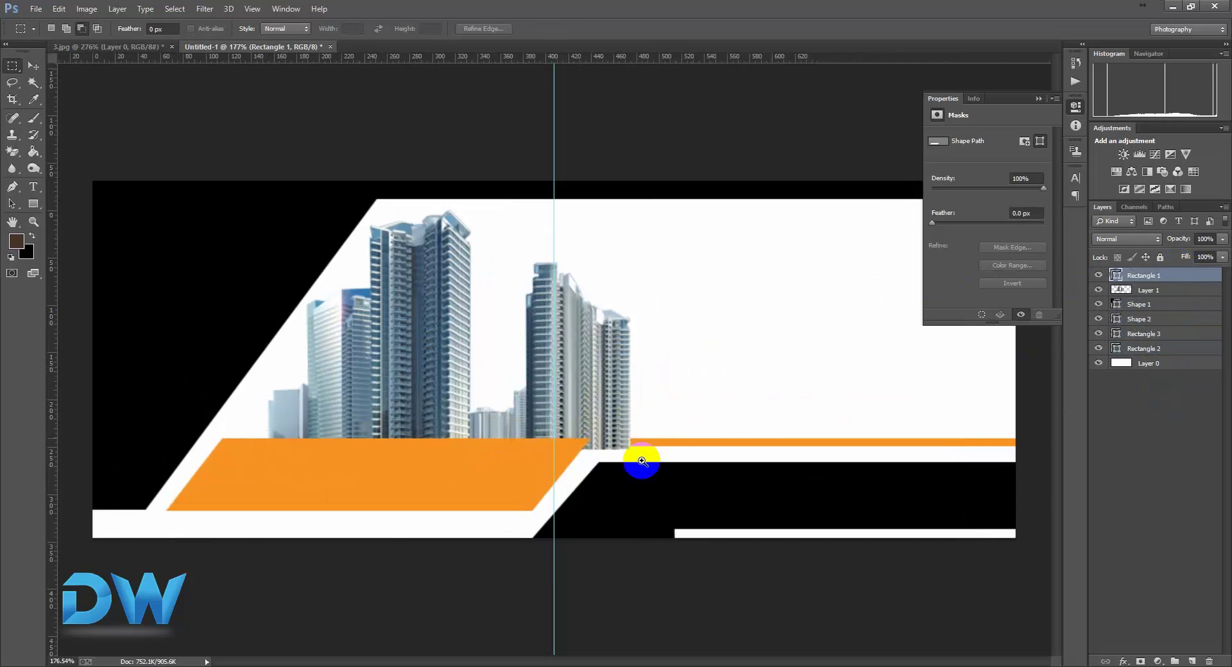
click(702, 443)
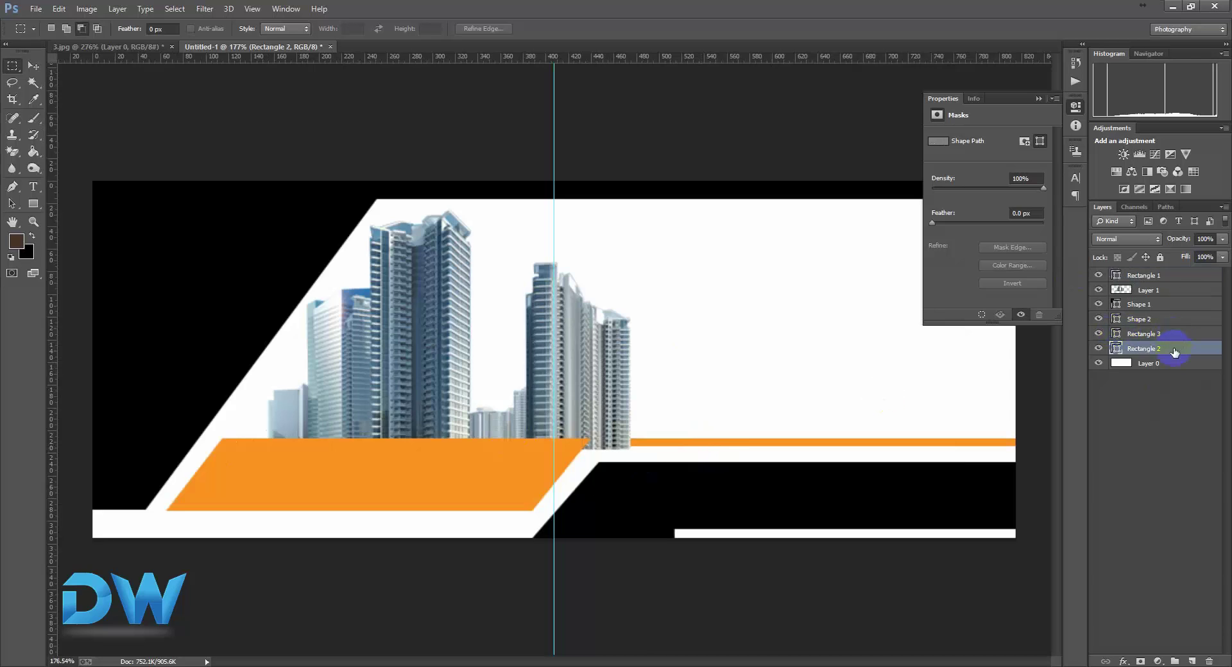
drag(1175, 352, 1174, 275)
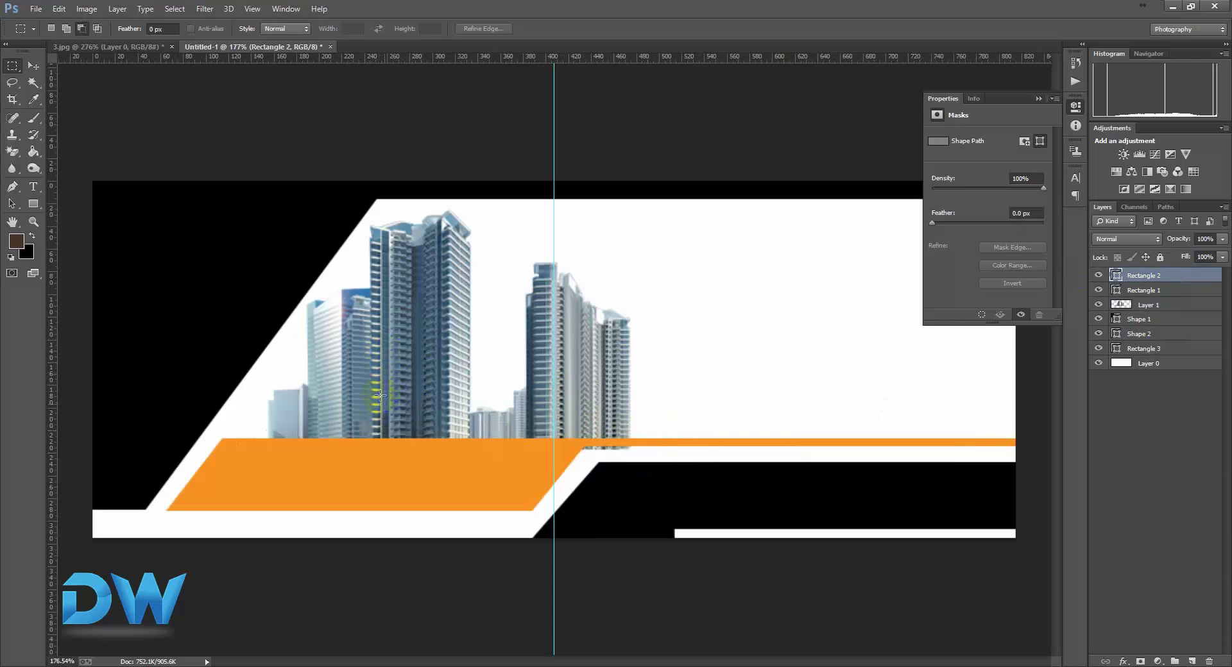
Nudge the city photo slightly left and down so its base sits along the orange bar
drag(433, 319, 422, 334)
drag(604, 455, 597, 475)
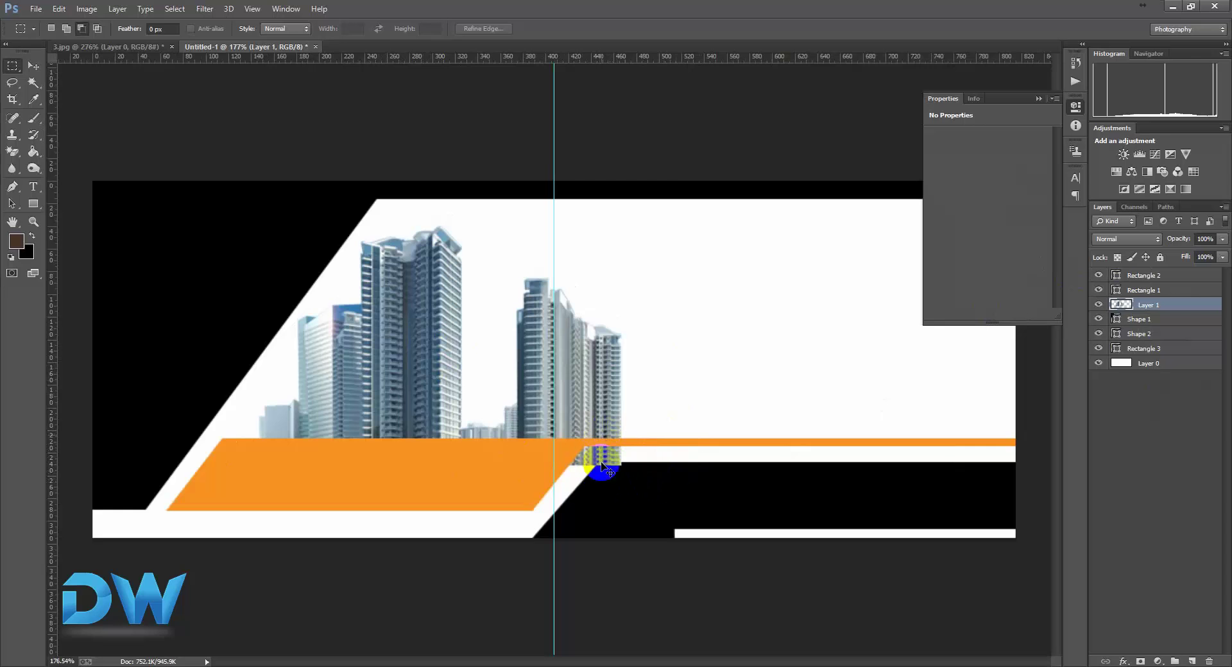
key(ctrl+minus)
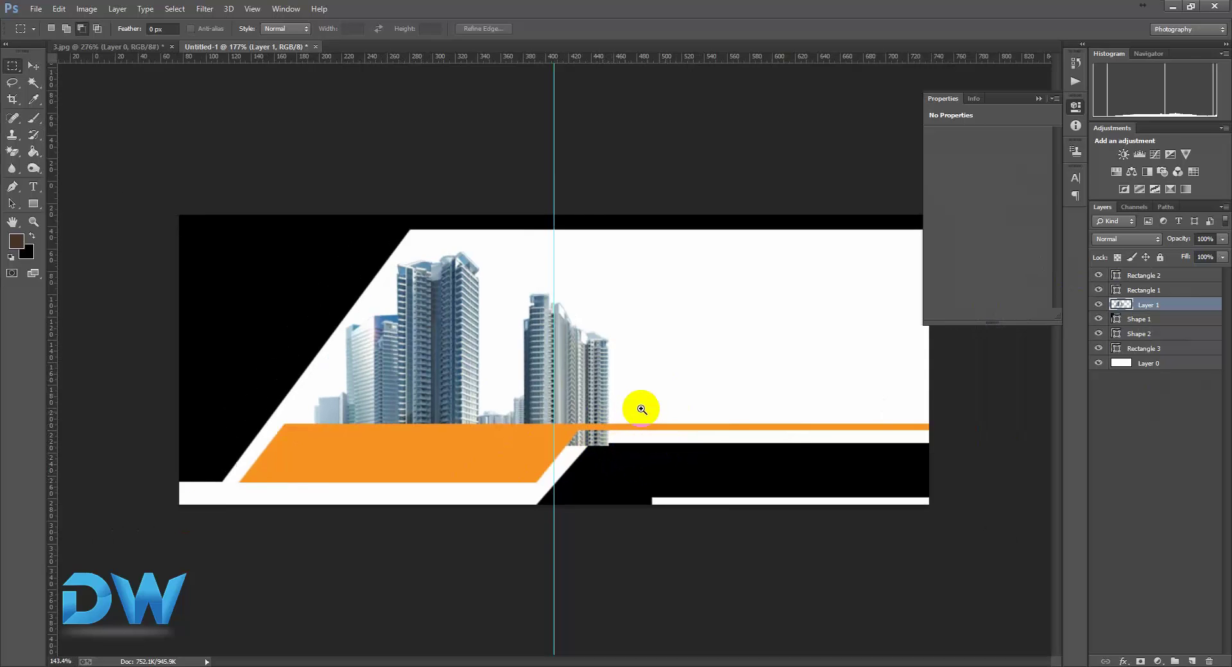
click(115, 47)
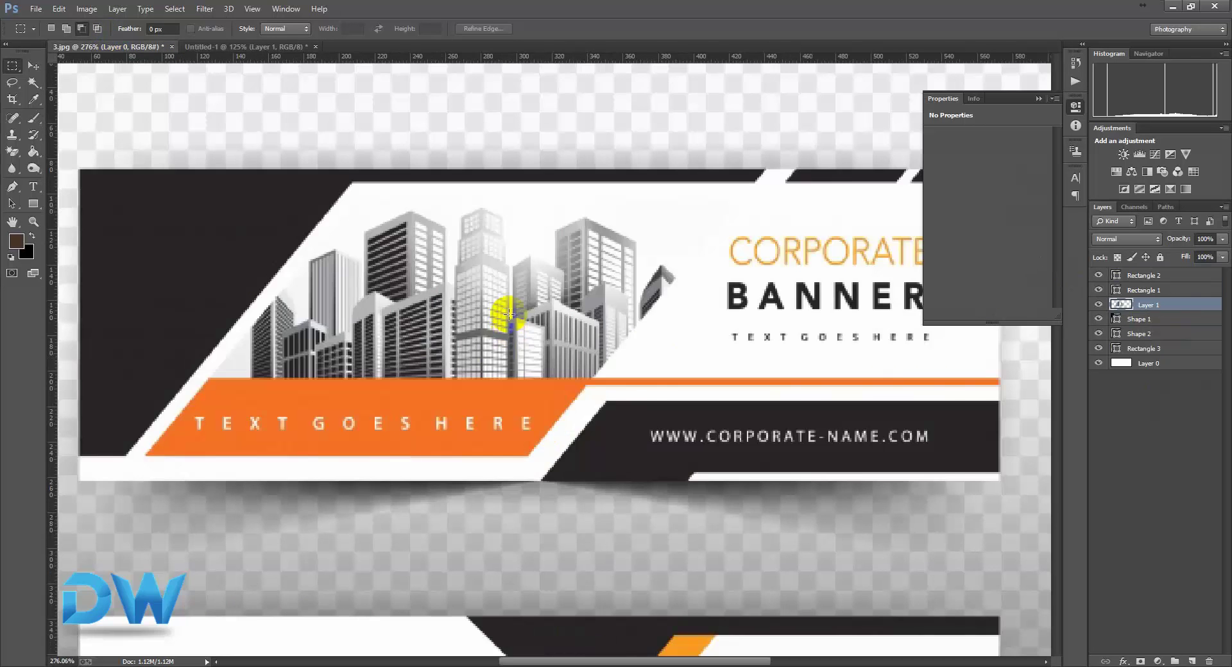
click(1039, 99)
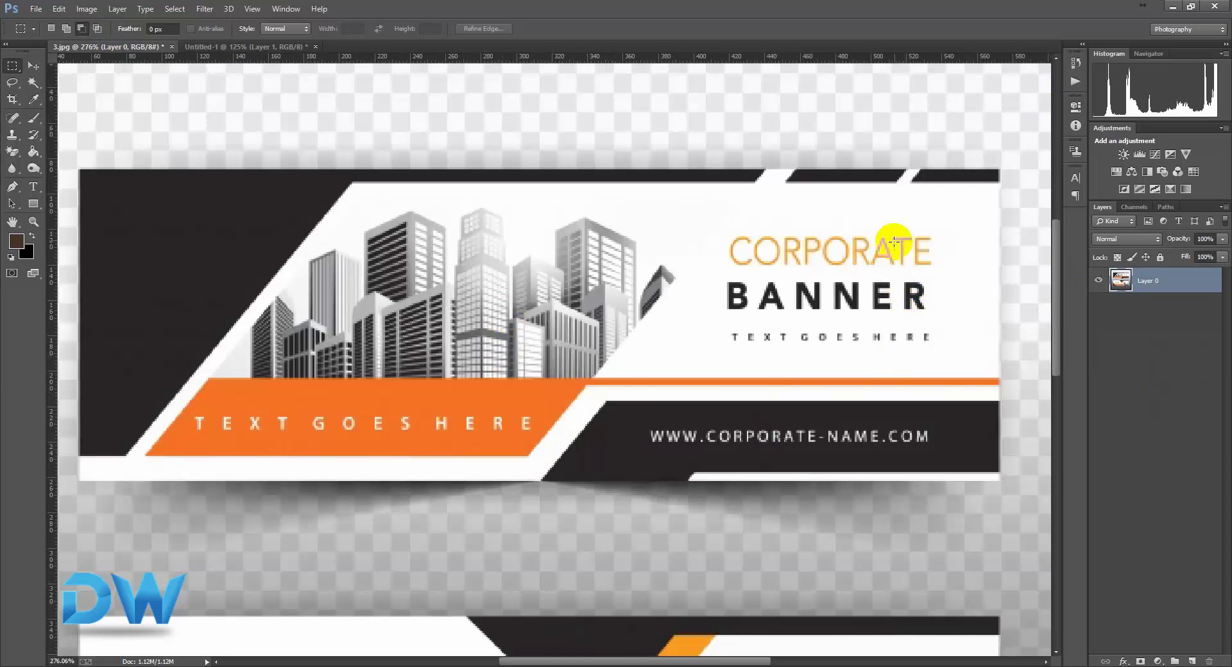
click(254, 48)
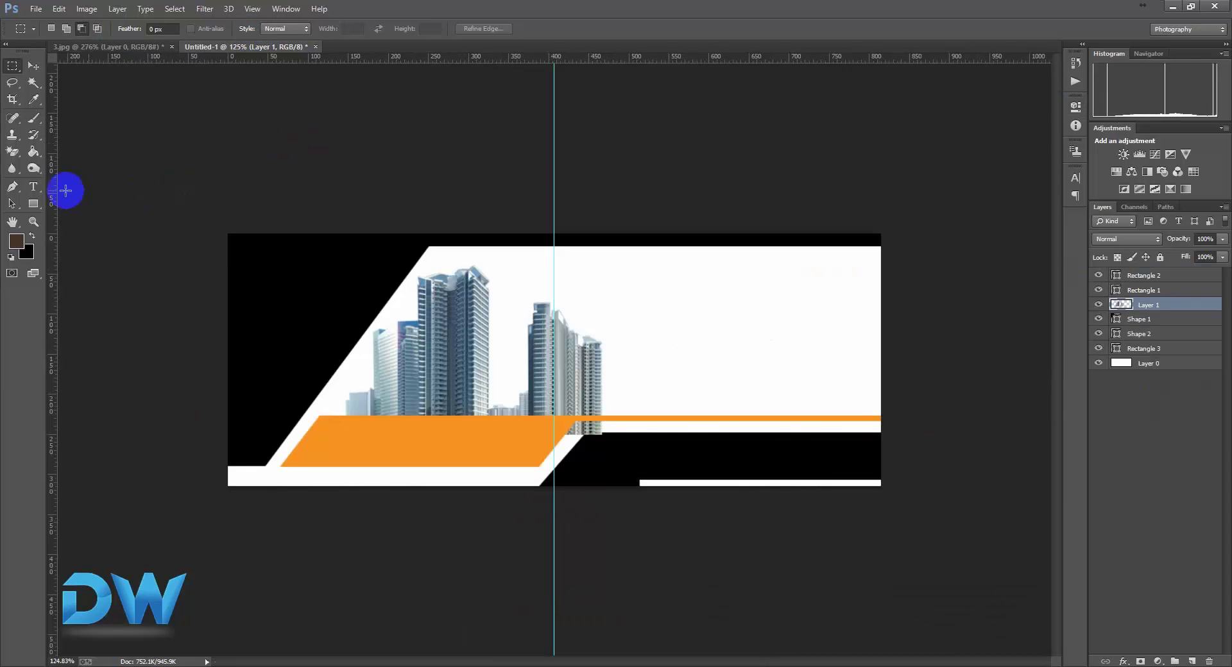
click(34, 186)
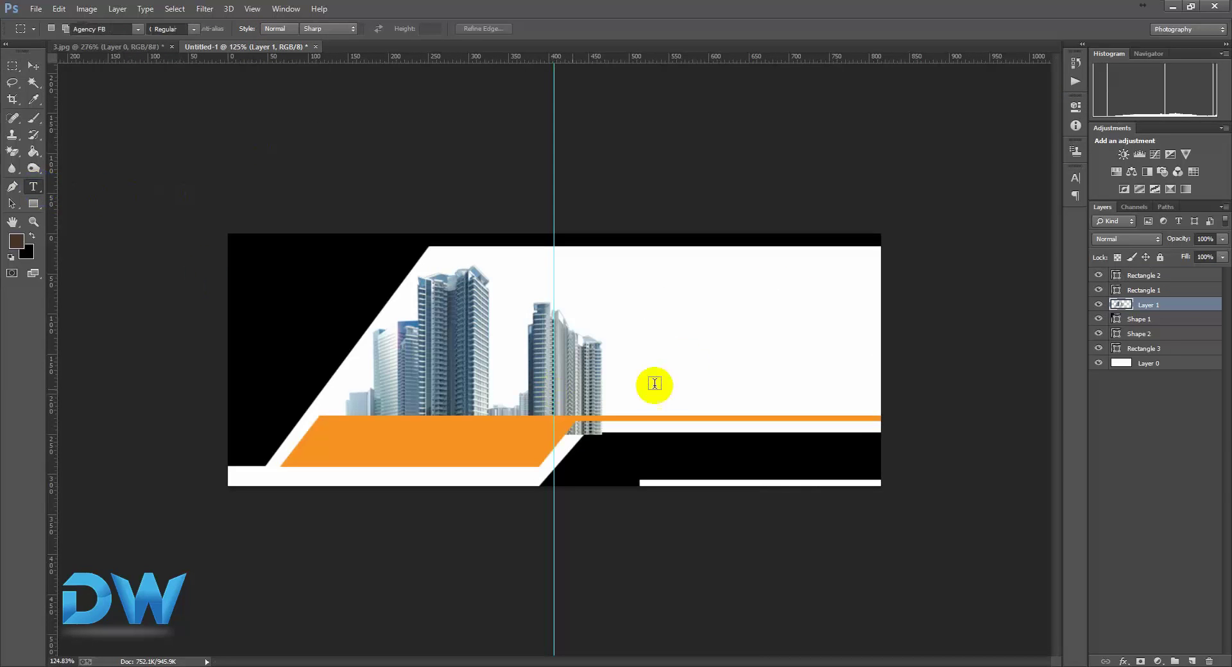
Type CORPORATE in 36 pt Open Sans at the banner's upper right and commit it
click(672, 309)
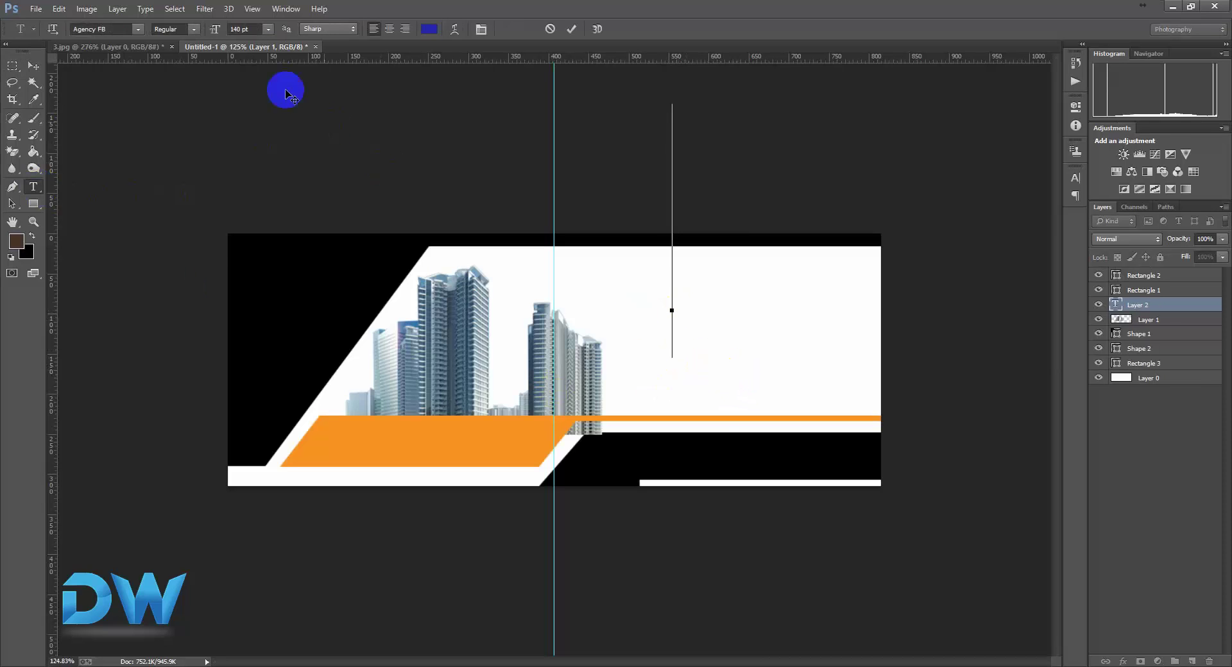
click(268, 28)
click(277, 203)
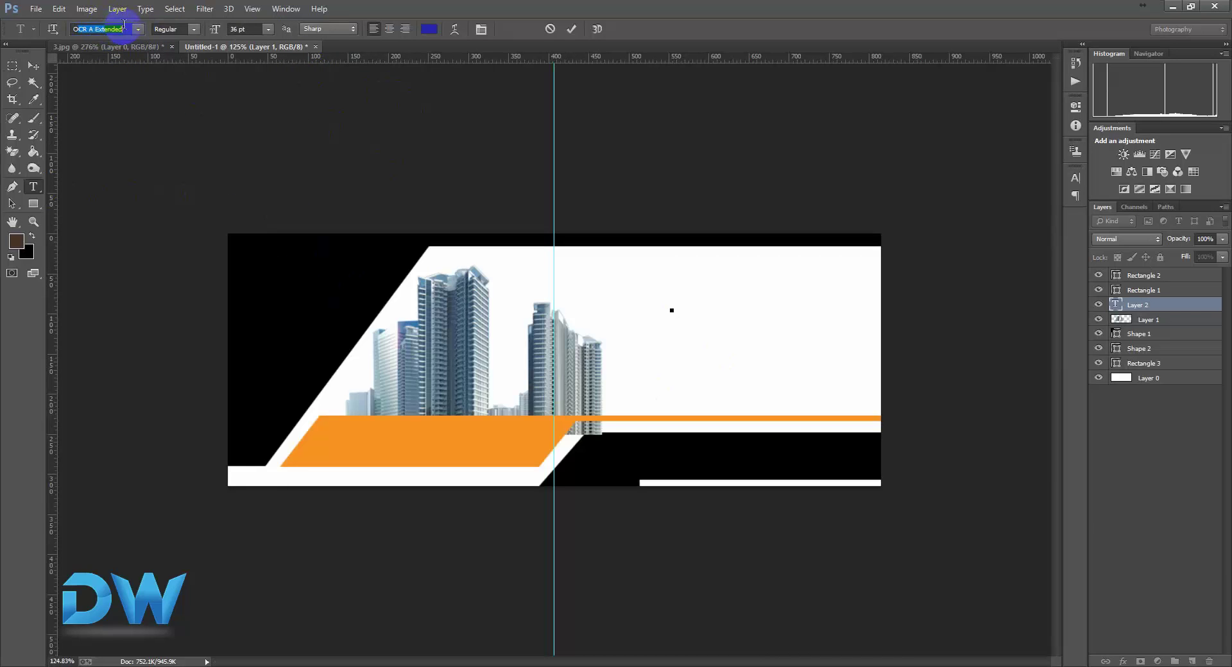
click(672, 302)
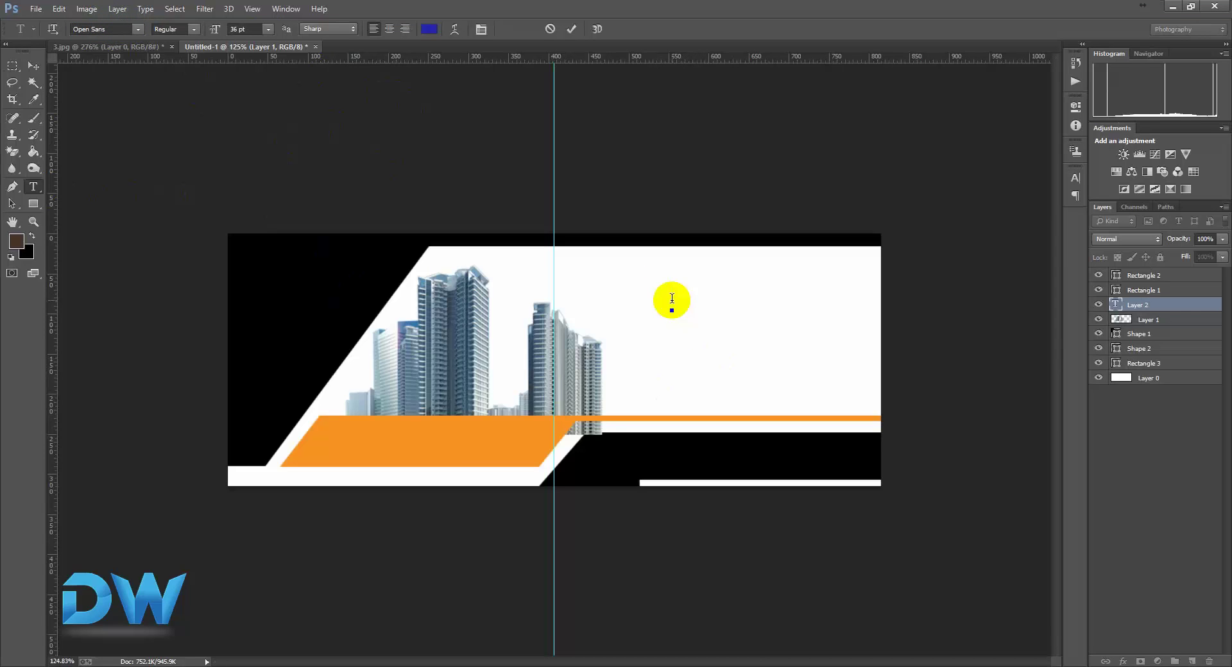
text(CORPOR)
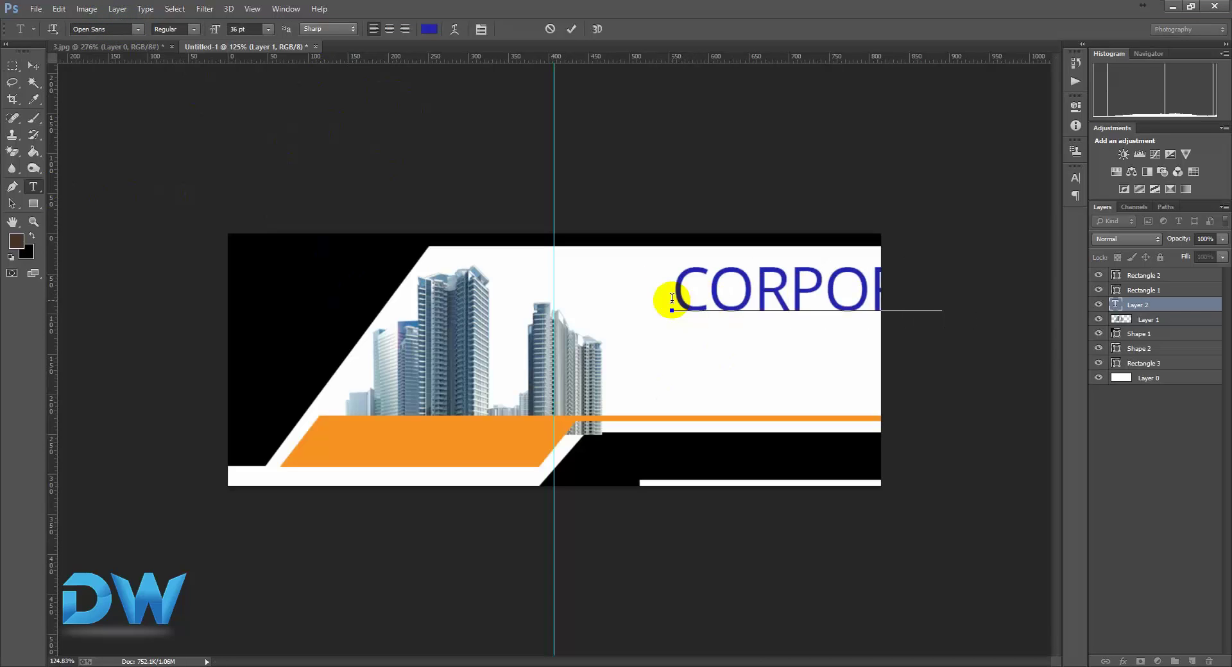
click(33, 65)
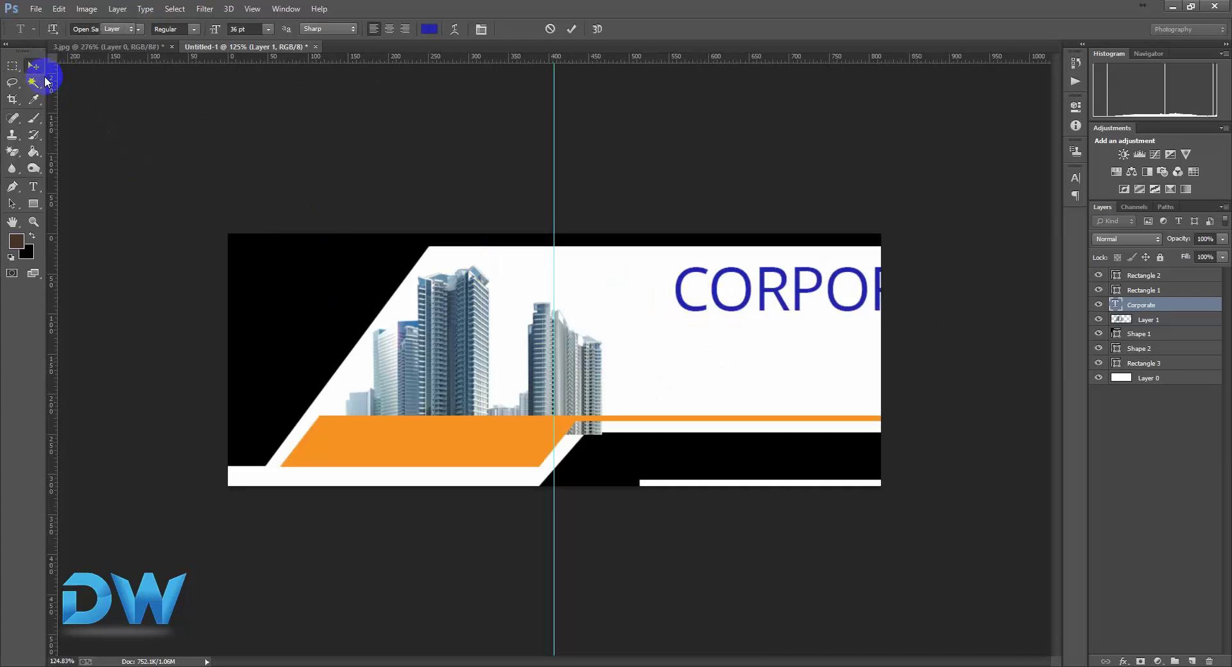
click(785, 306)
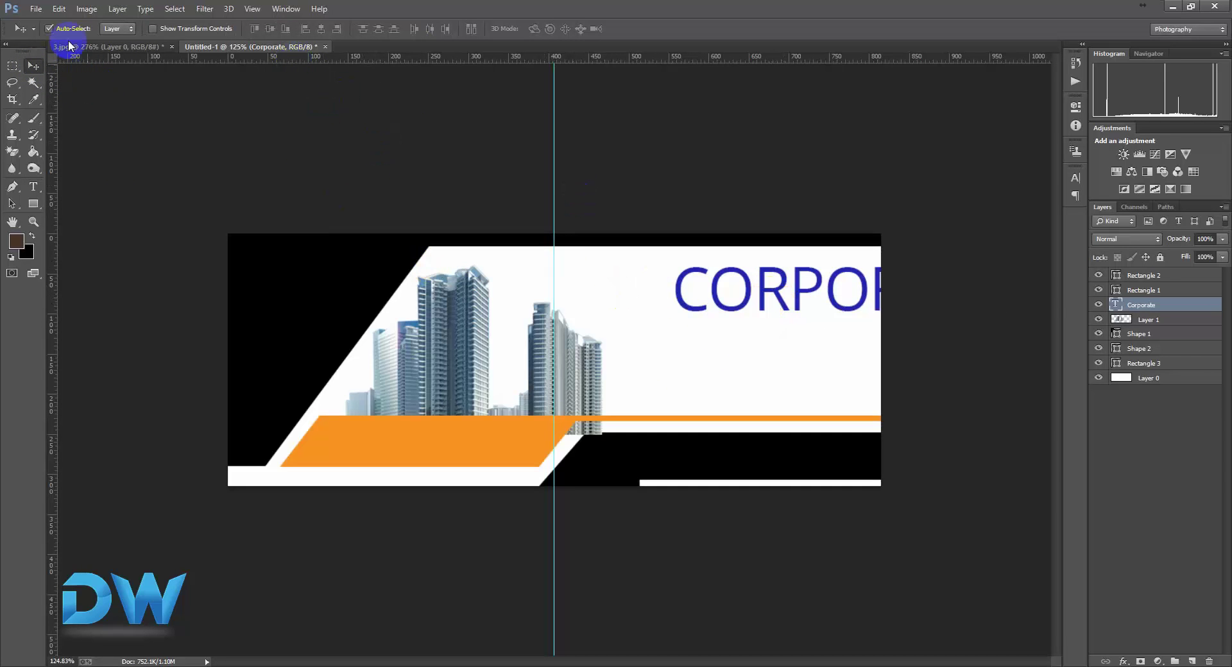
Free-transform CORPORATE down to about 57% and Alt-drag a copy 46 px below
click(57, 10)
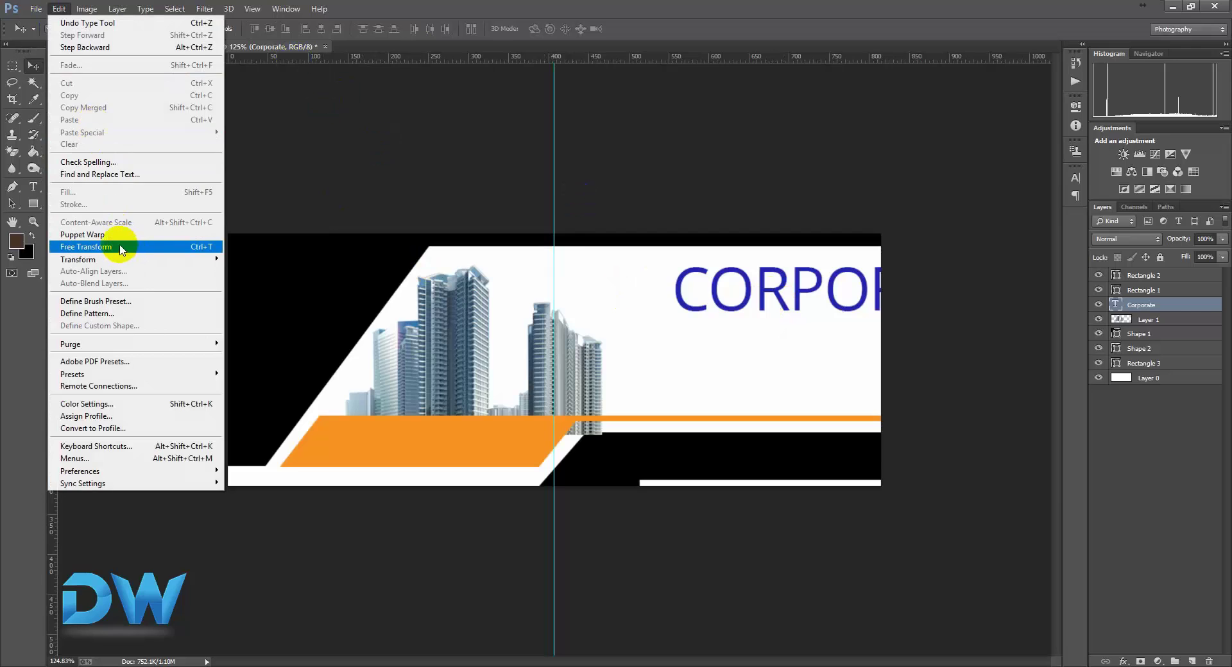
click(120, 249)
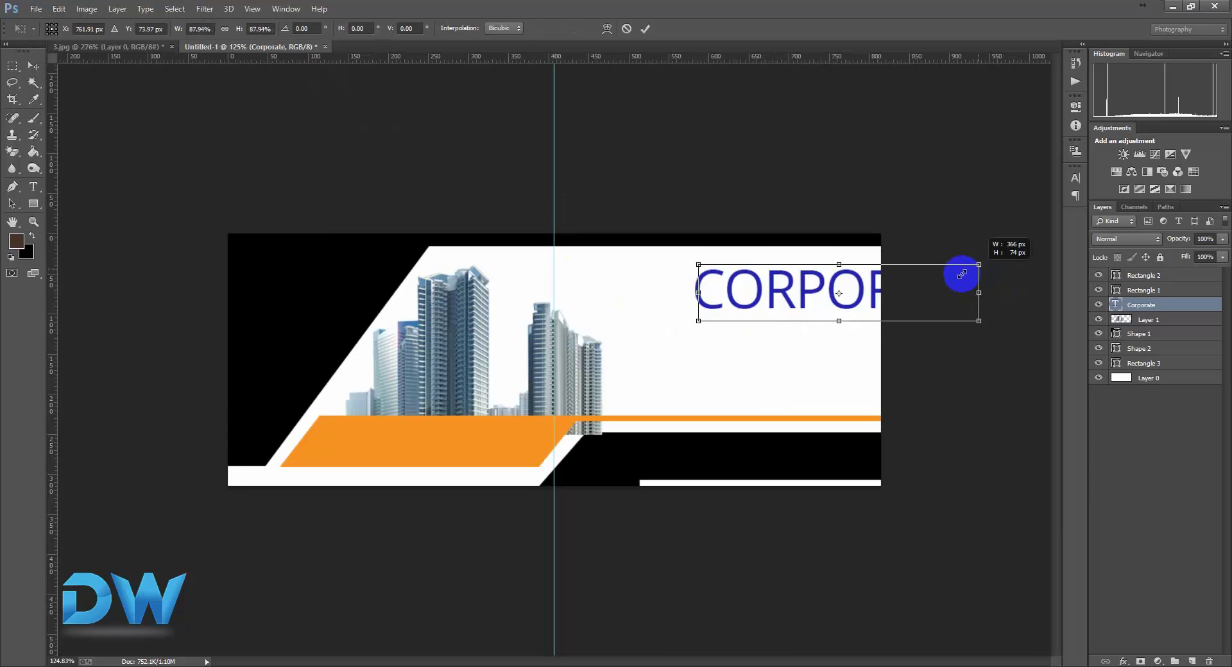
drag(1005, 260, 950, 272)
drag(866, 294, 785, 294)
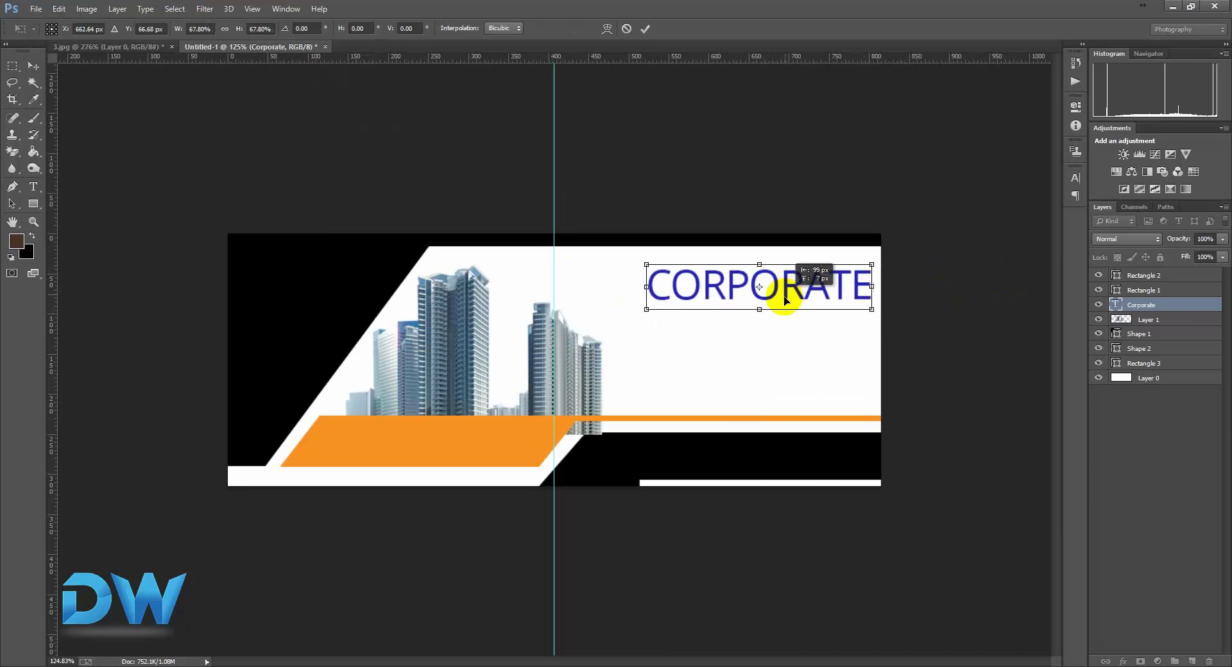
drag(865, 269, 822, 290)
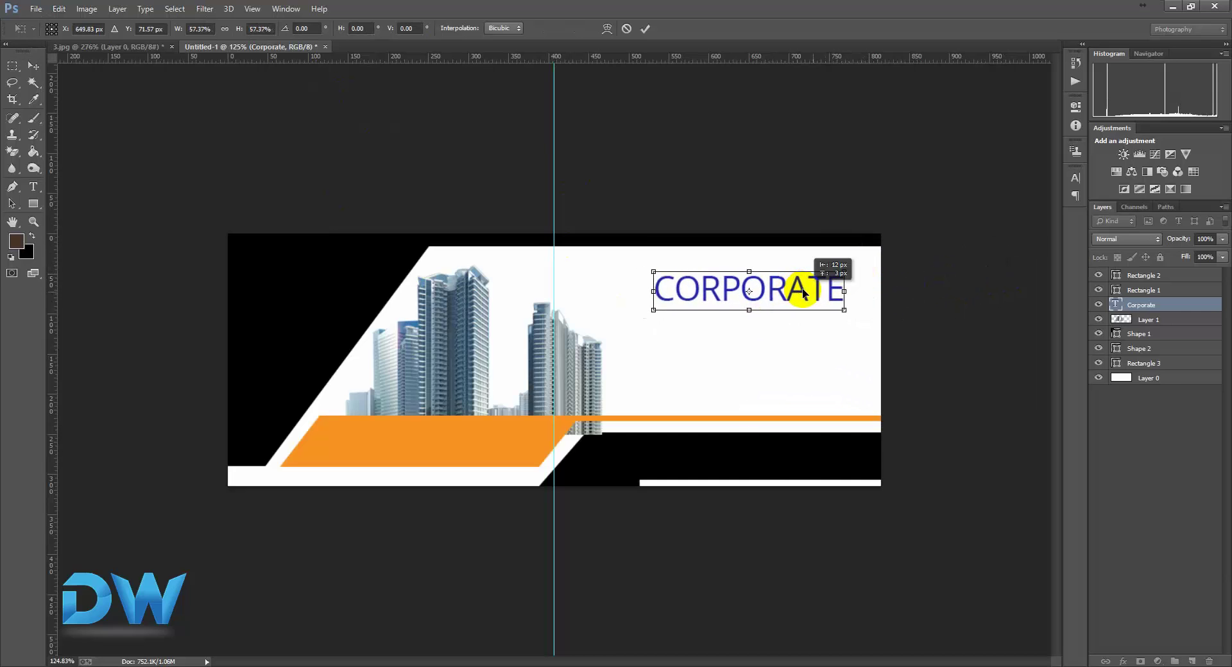
key(Return)
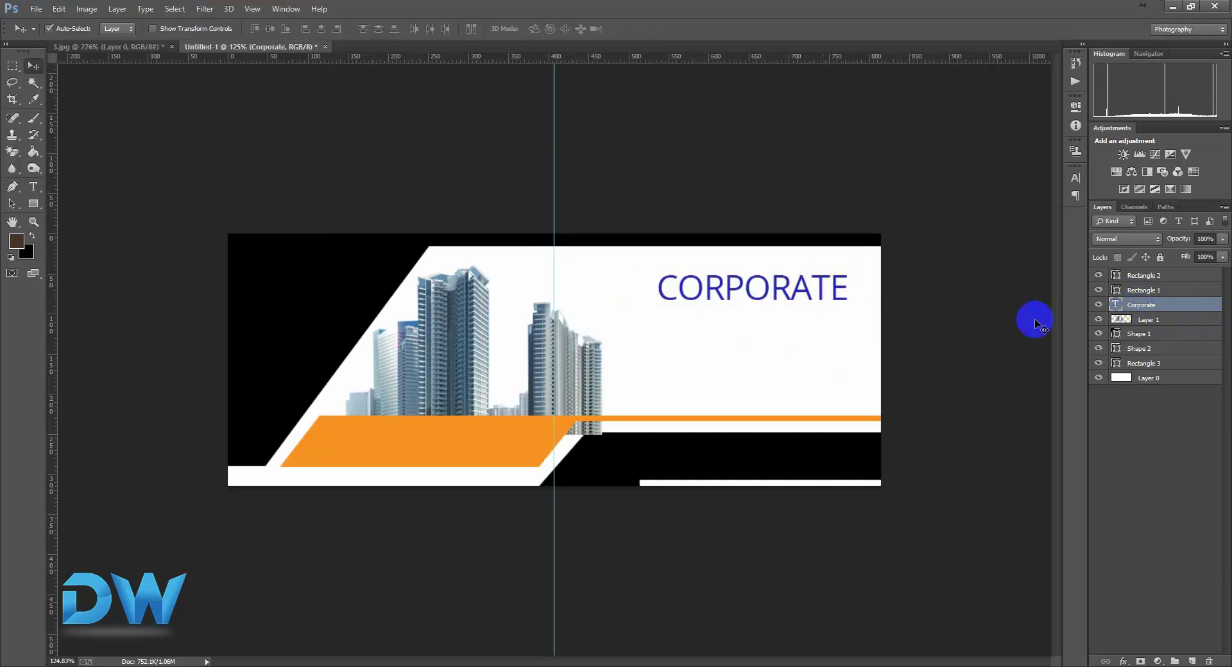
drag(821, 285, 818, 323)
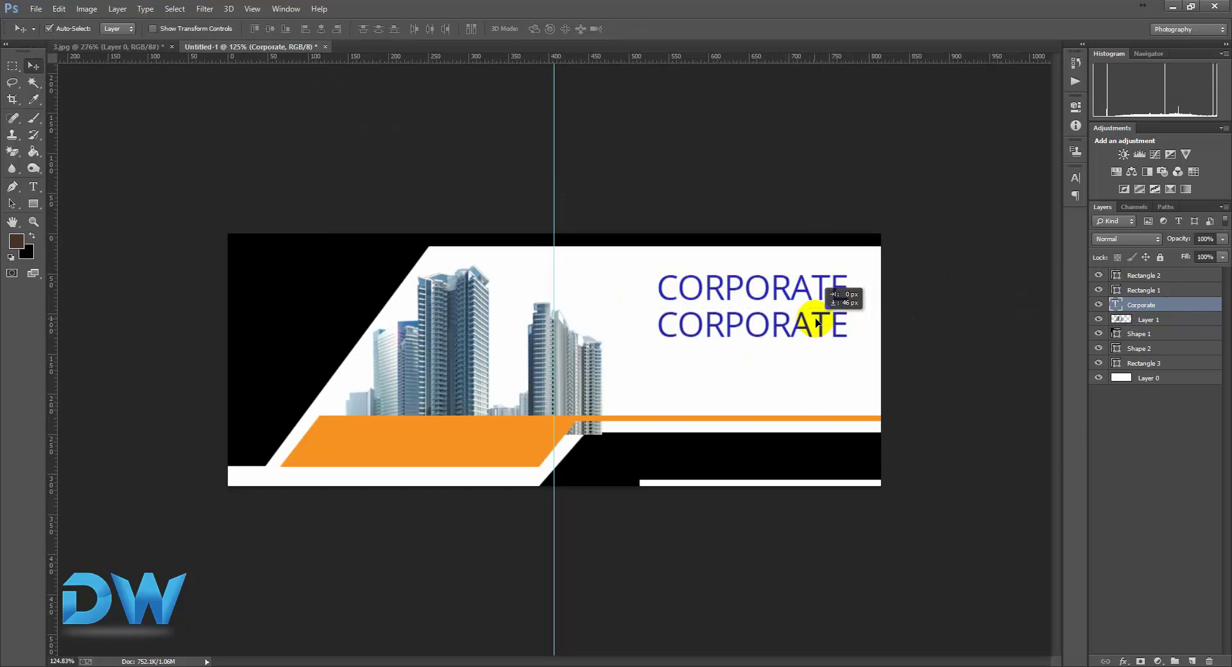
Retype the copied line as BANNER and compare it with the 3.jpg reference
click(33, 186)
double_click(711, 332)
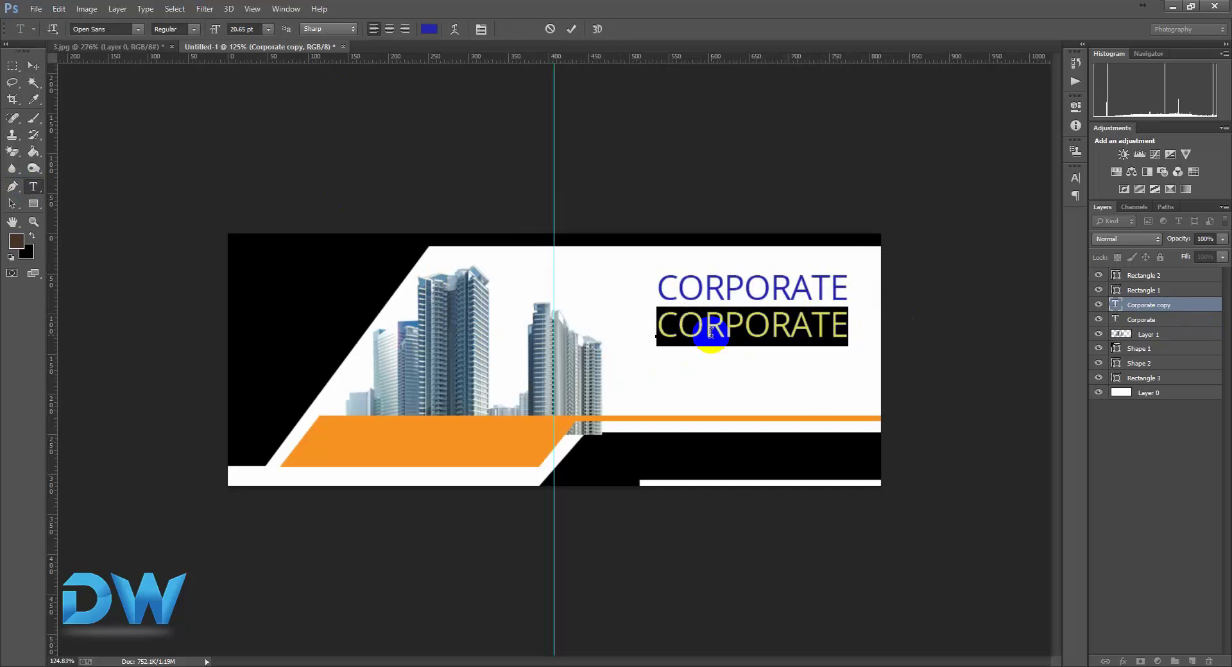
text(BANNER)
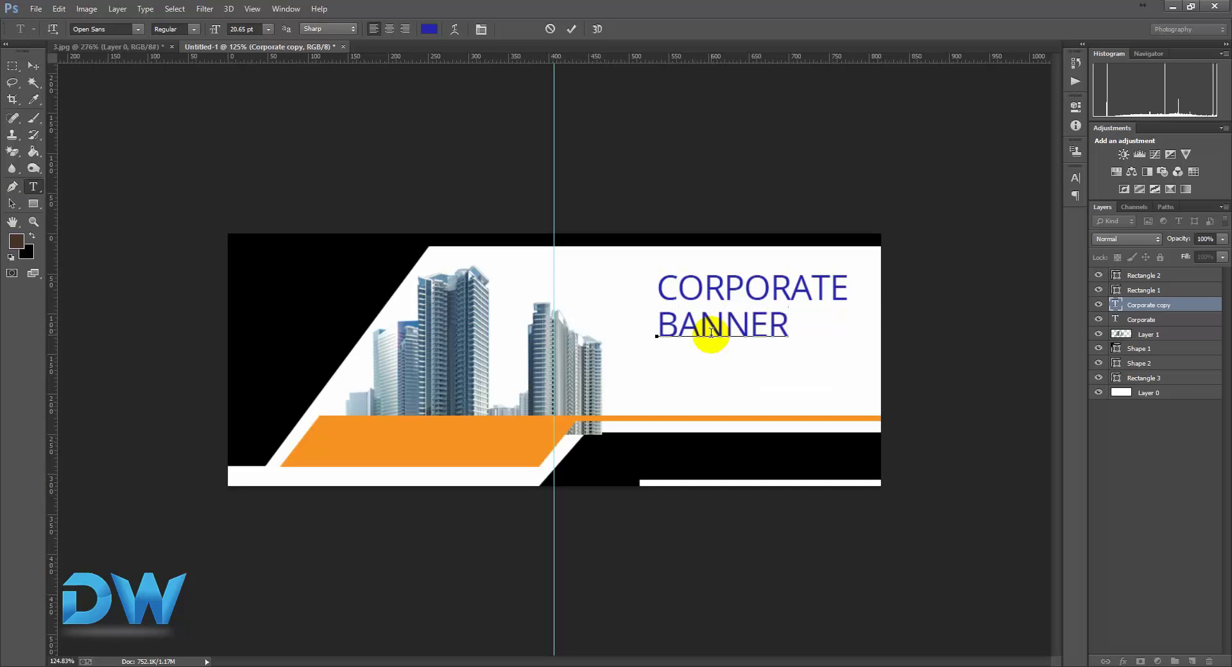
click(128, 47)
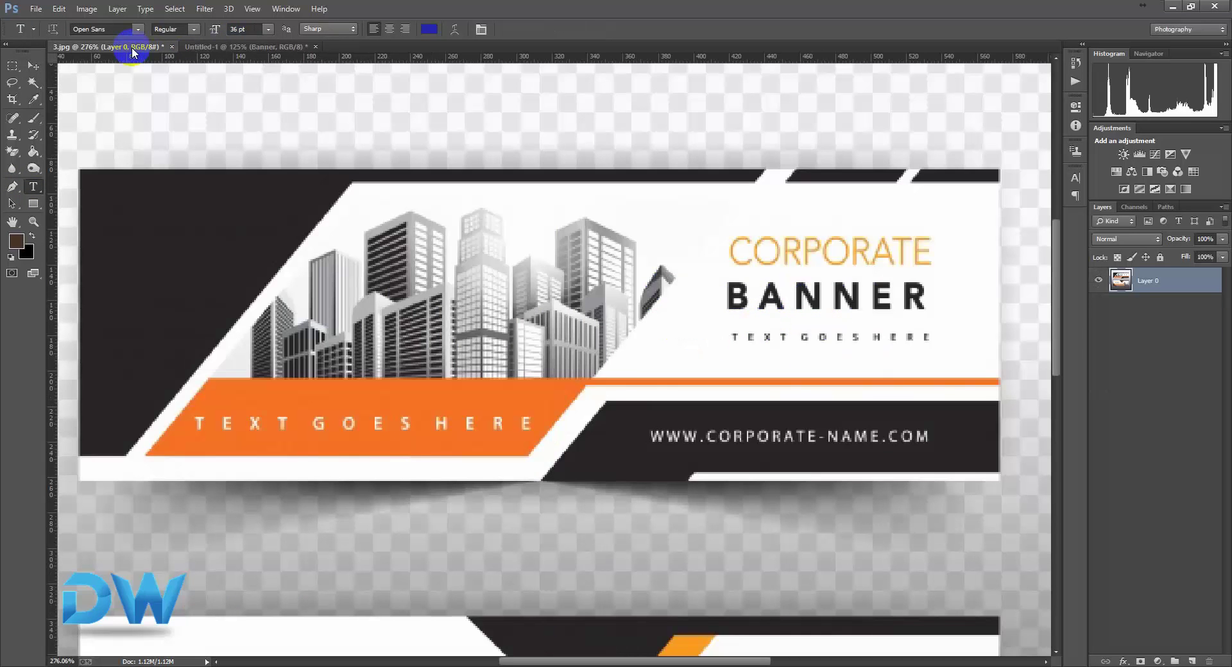
click(226, 49)
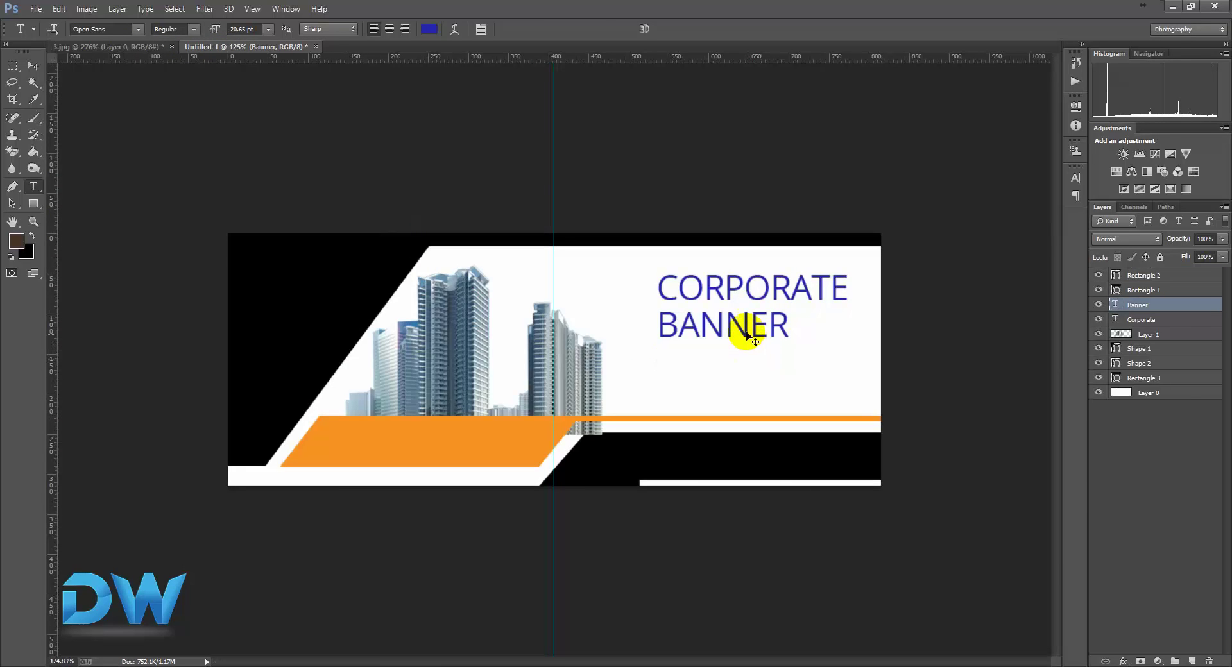
click(1124, 308)
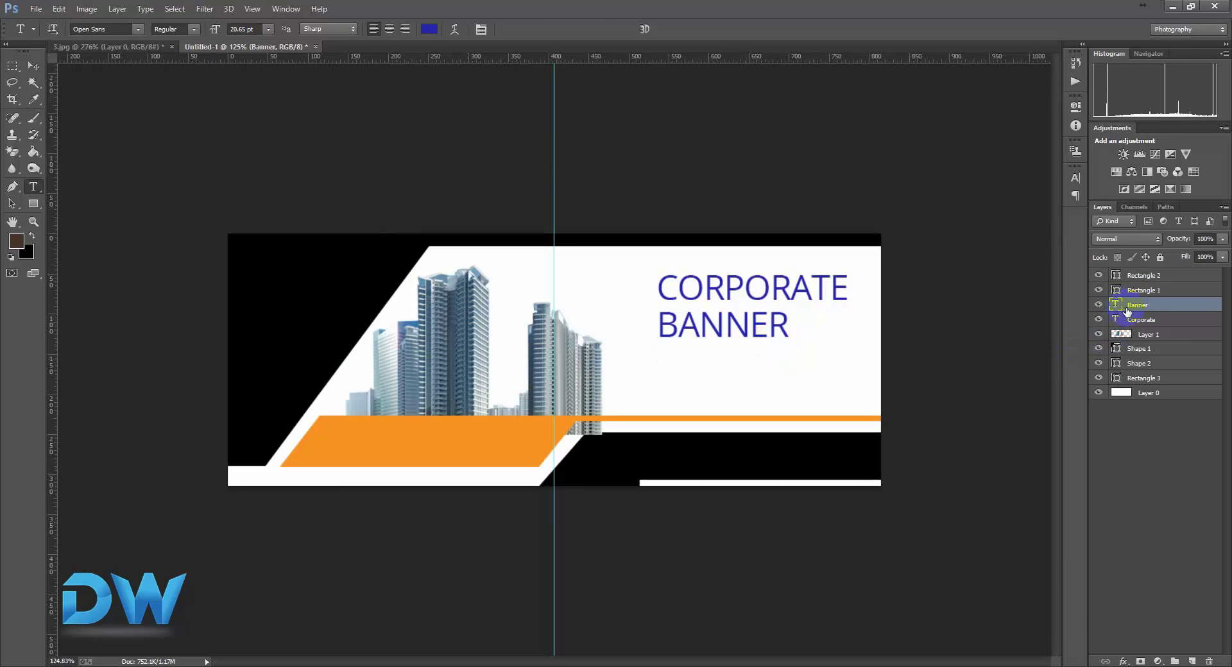
Make the BANNER text bold
click(191, 29)
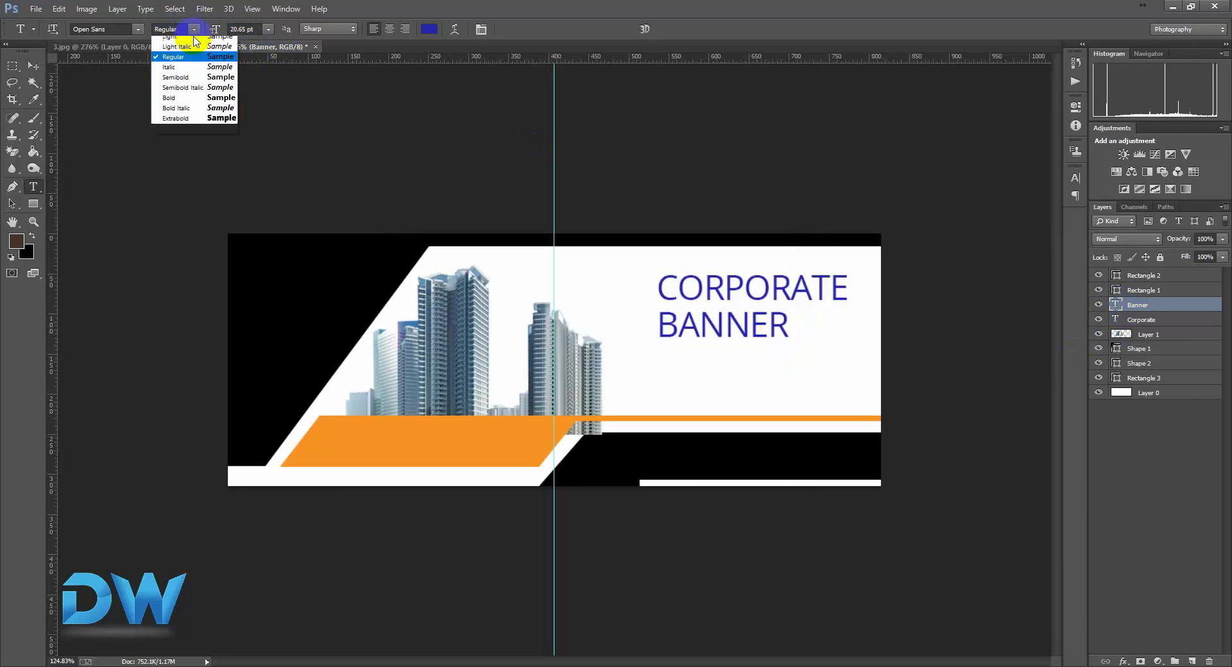
click(183, 102)
click(758, 342)
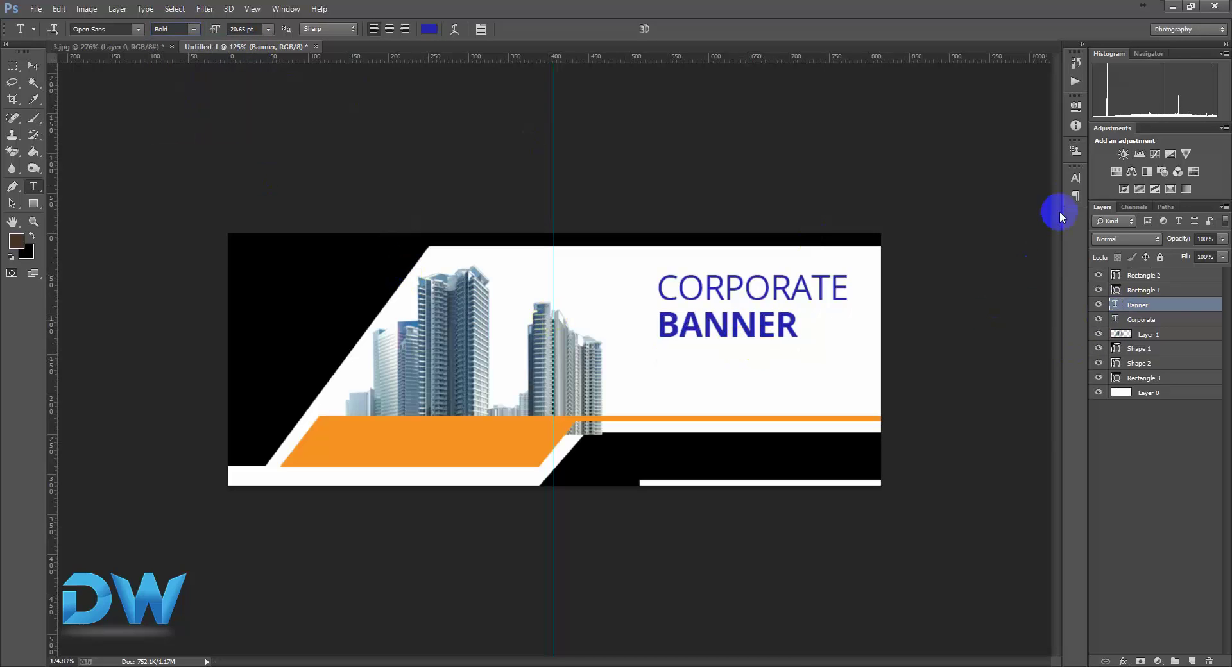
Raise BANNER's tracking in the Character panel to 270
click(1076, 180)
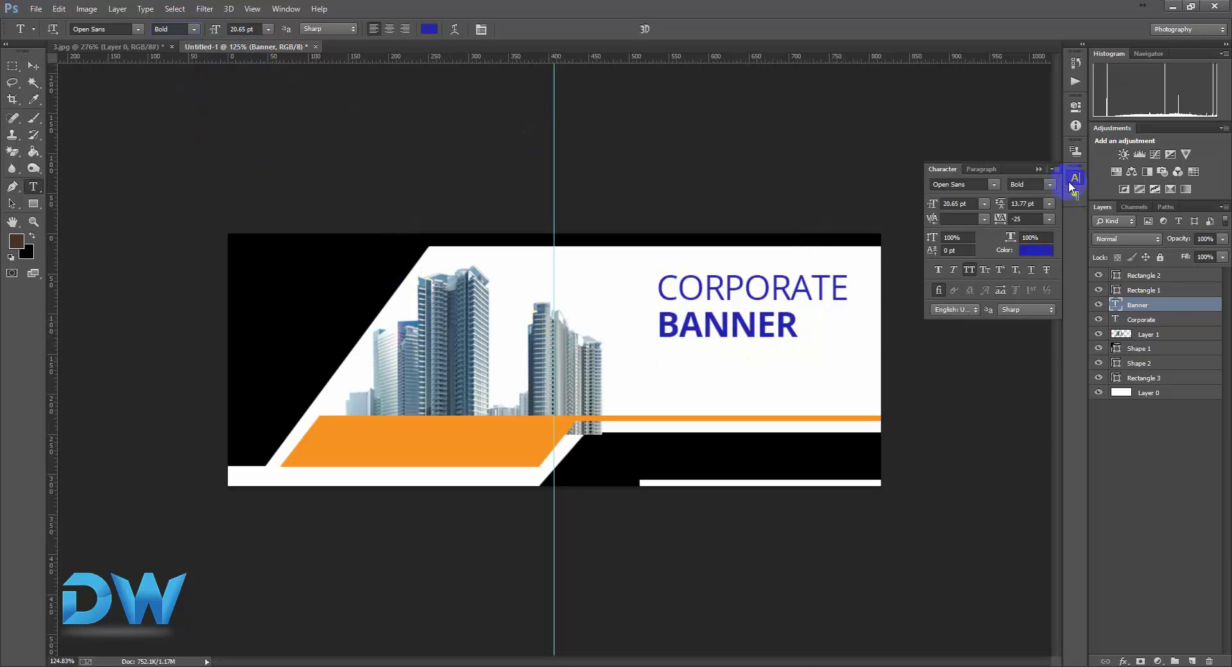
click(1048, 221)
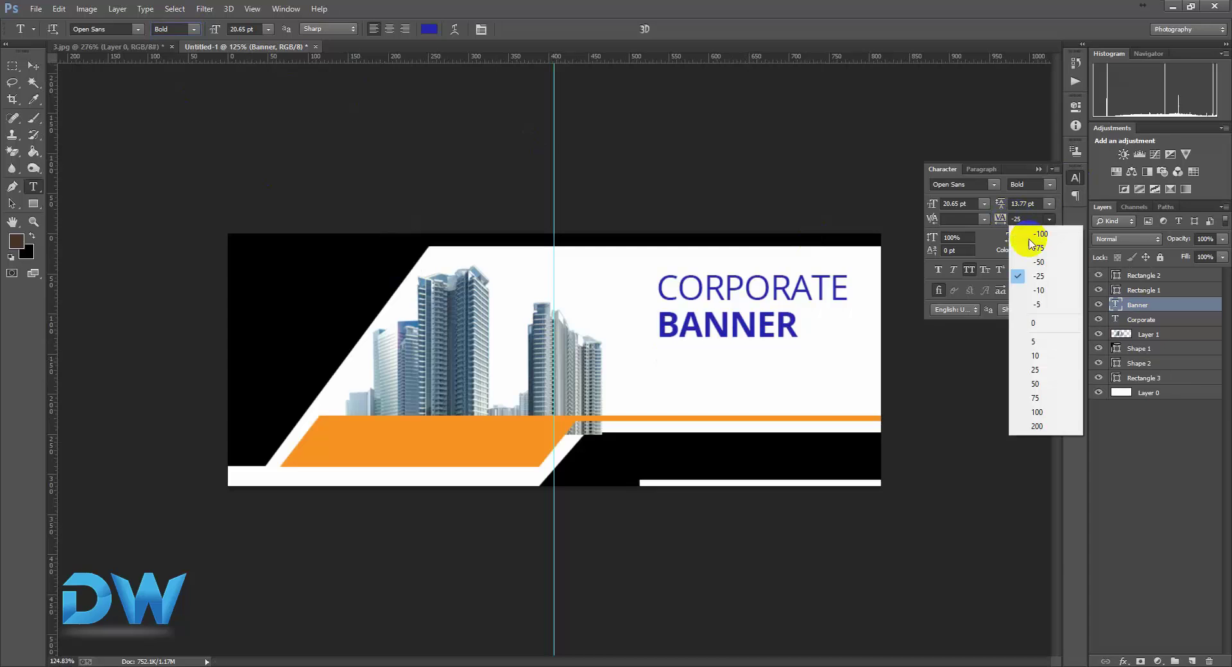
click(1040, 411)
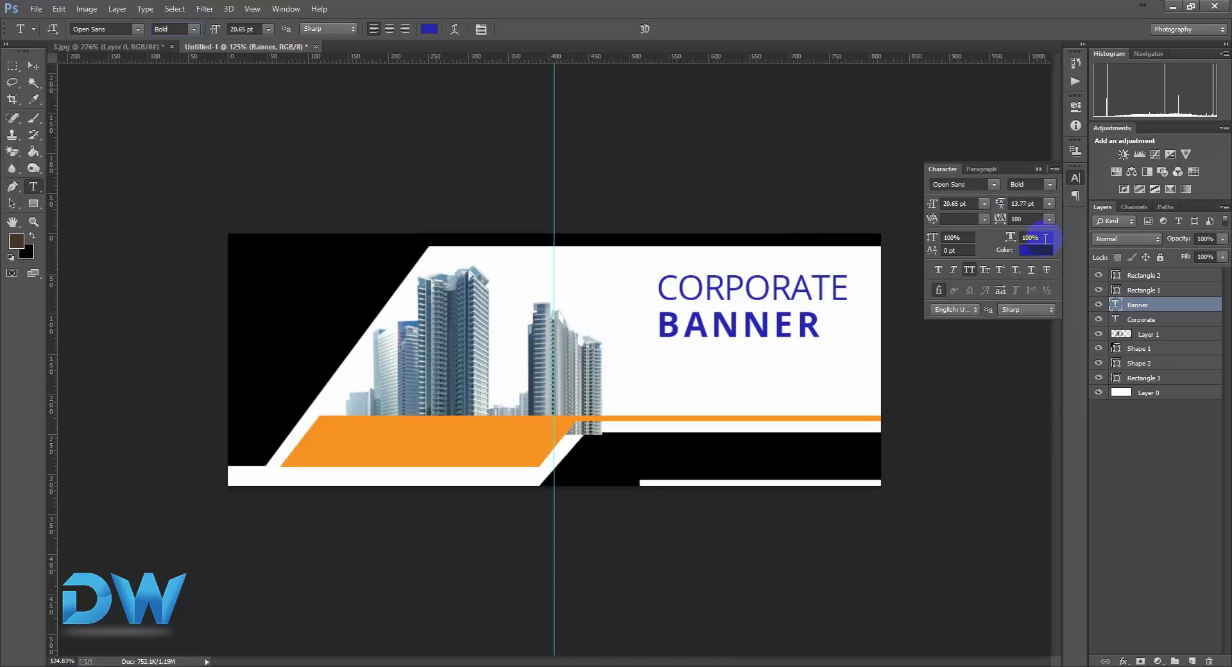
click(1051, 218)
click(1038, 426)
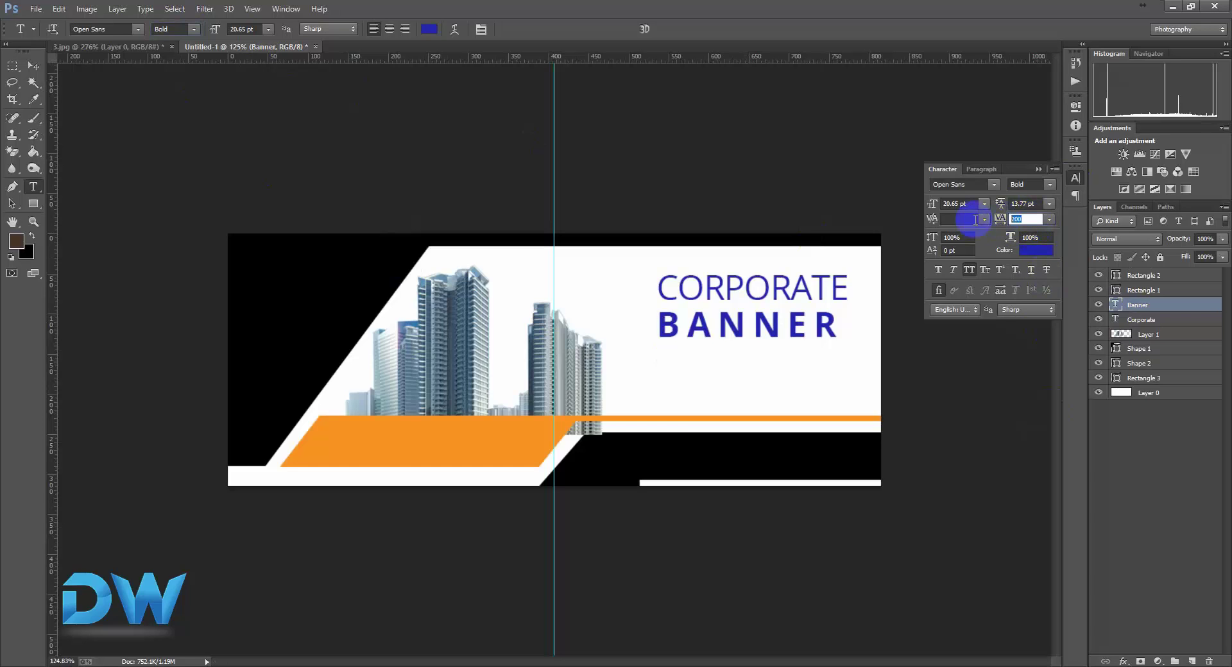
key(Return)
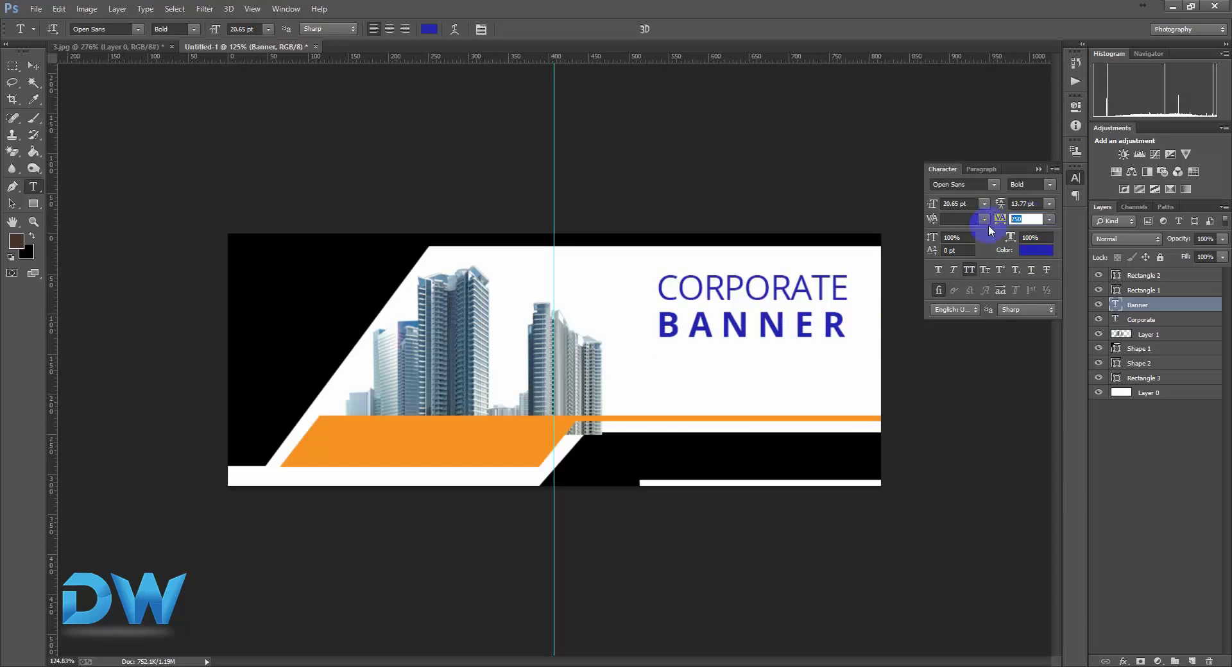
text(270)
click(942, 238)
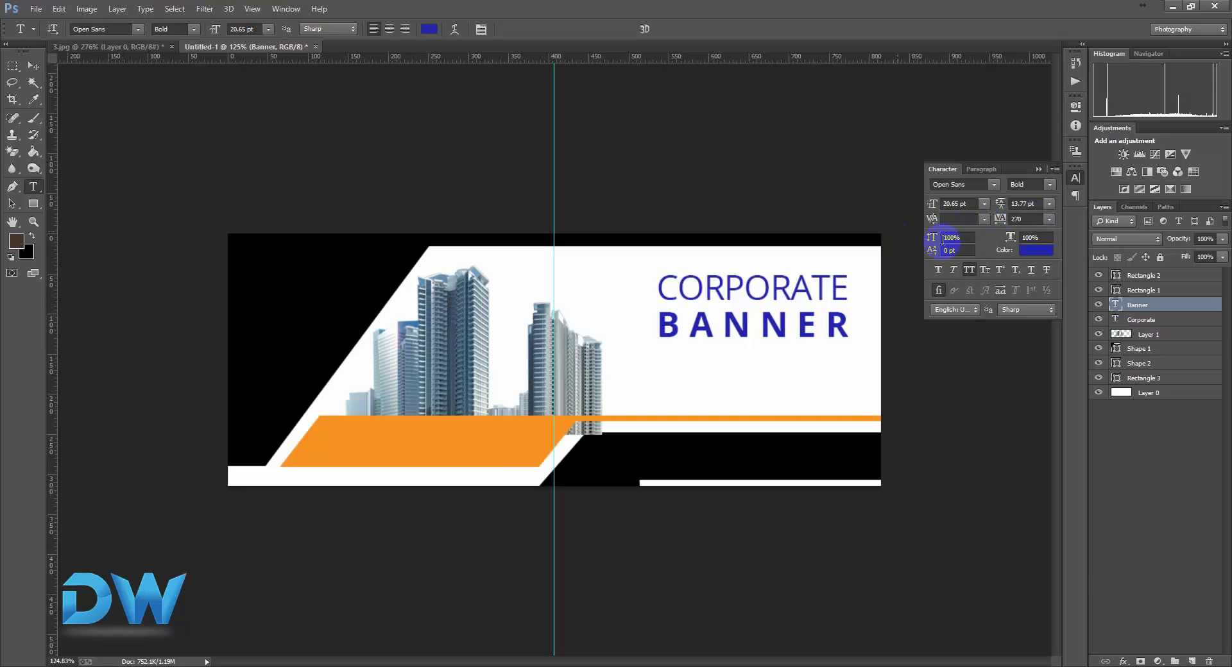
click(1039, 169)
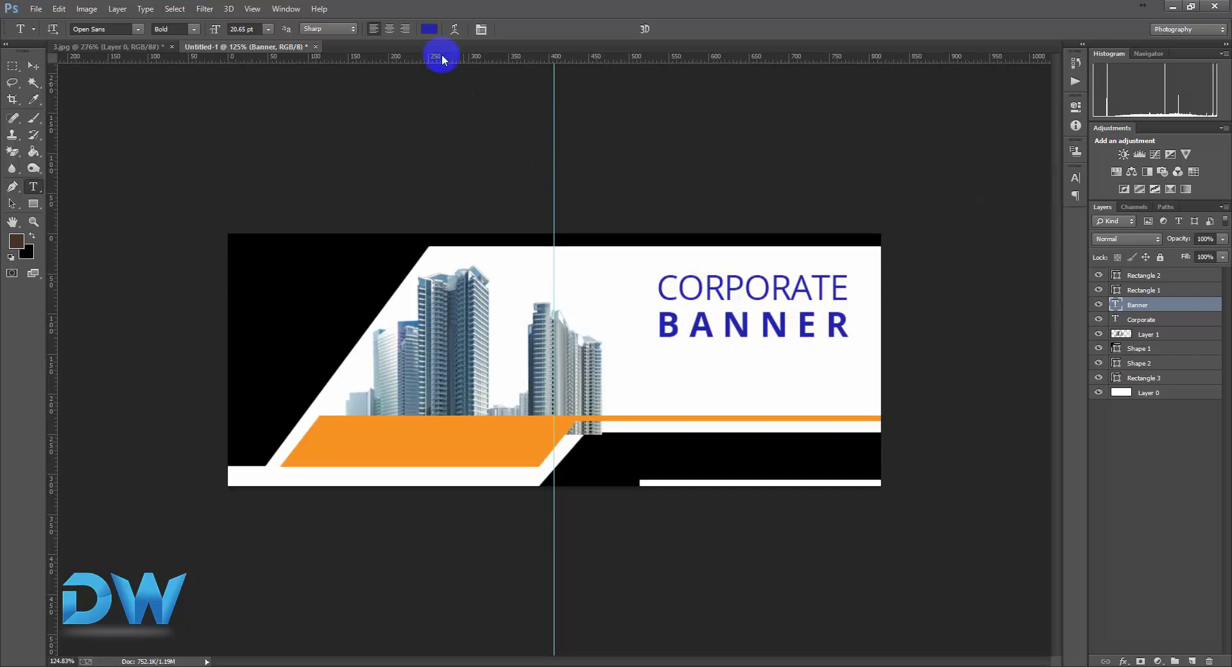
Set the BANNER text colour to black
click(429, 29)
click(806, 453)
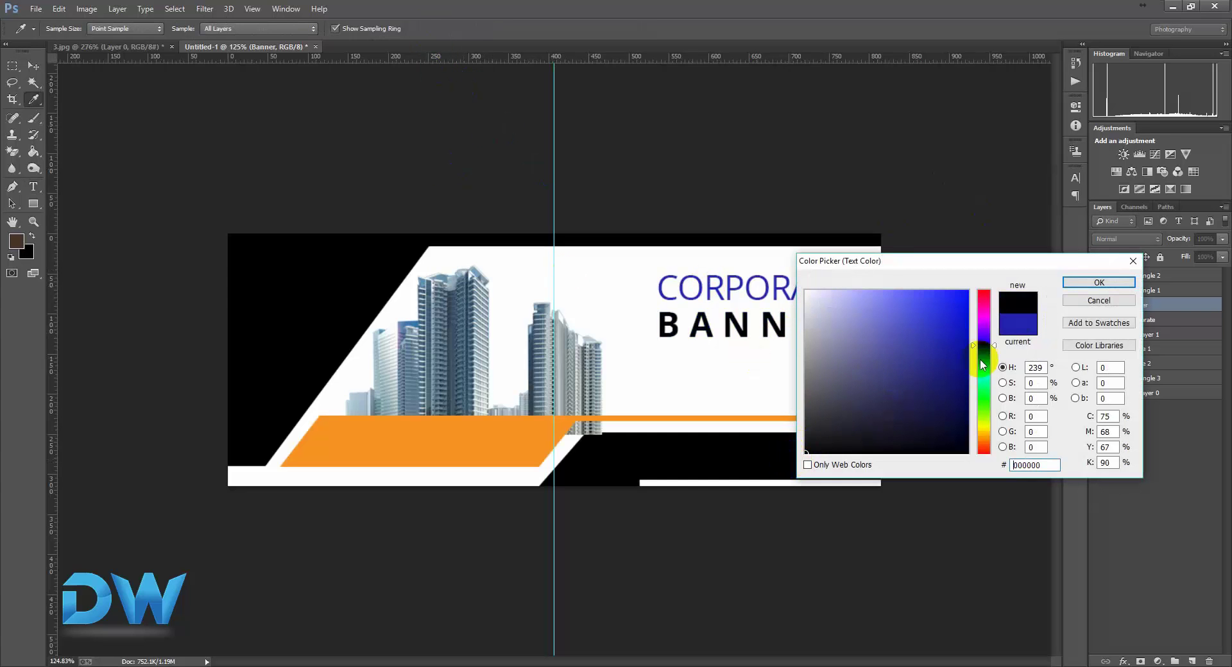
click(1099, 283)
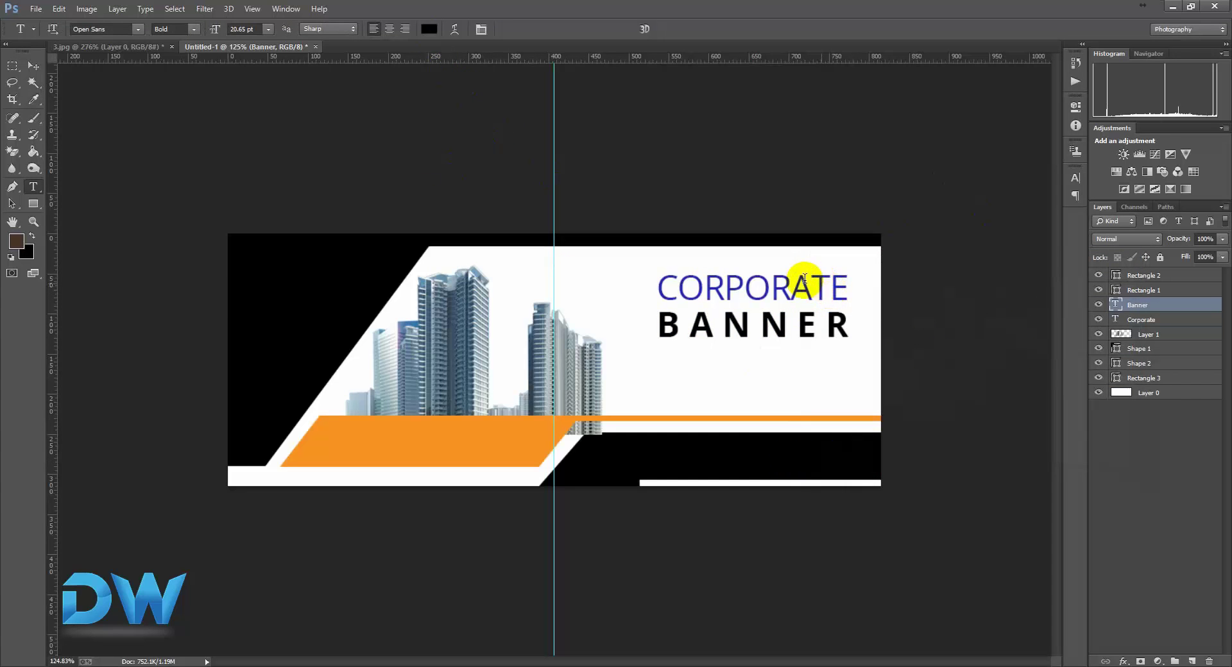
Colour CORPORATE with orange sampled from the bar, then view the 3.jpg reference
click(35, 70)
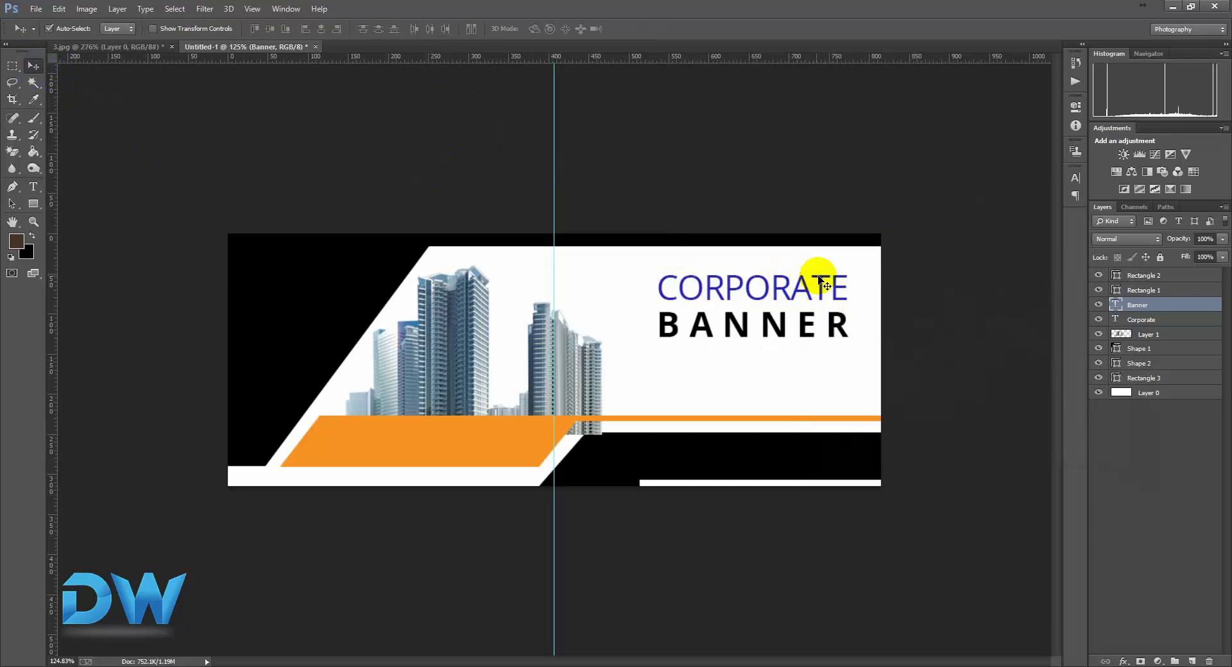
click(821, 282)
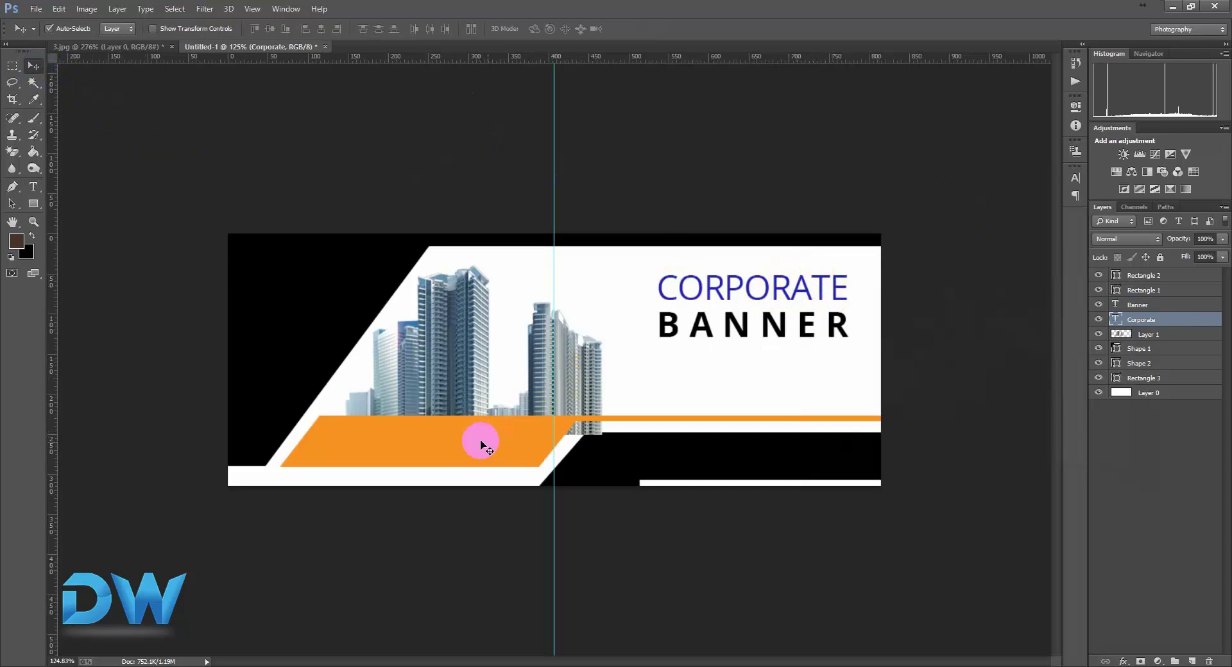
click(35, 191)
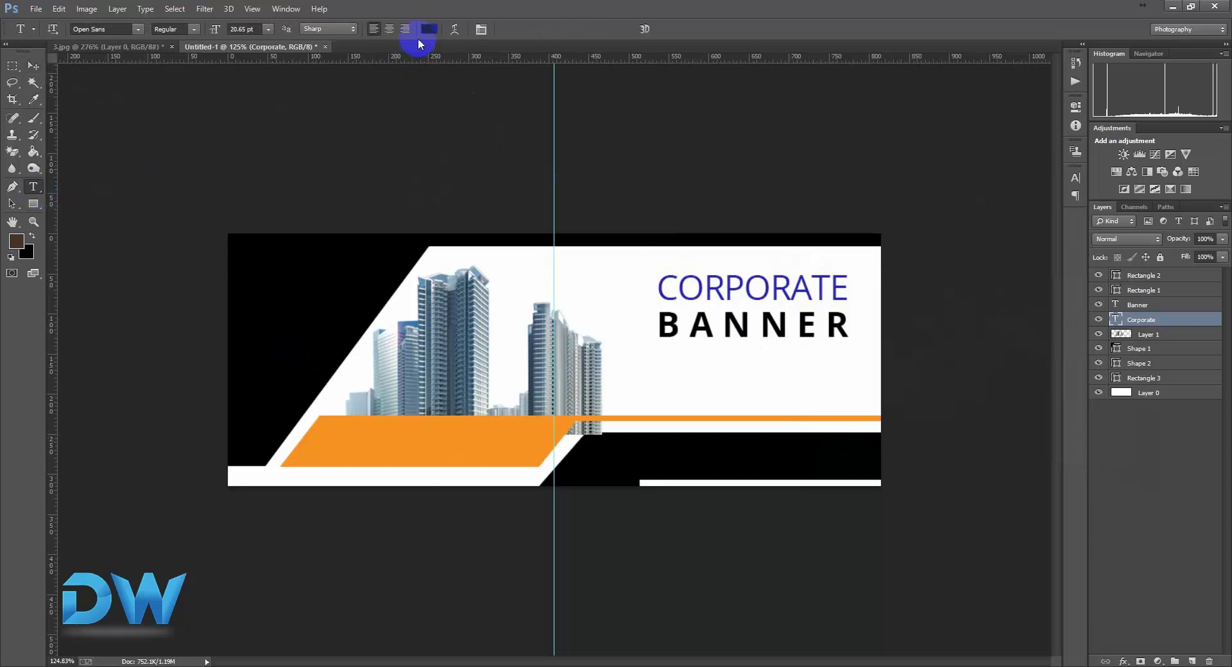
click(428, 29)
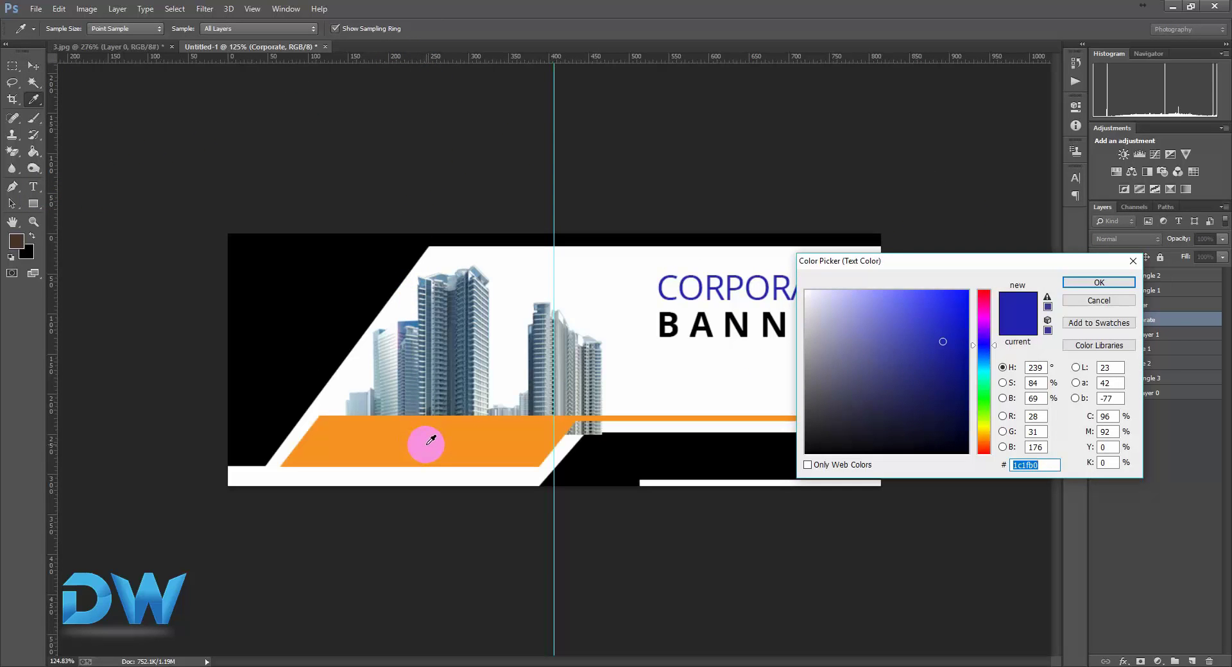
click(431, 440)
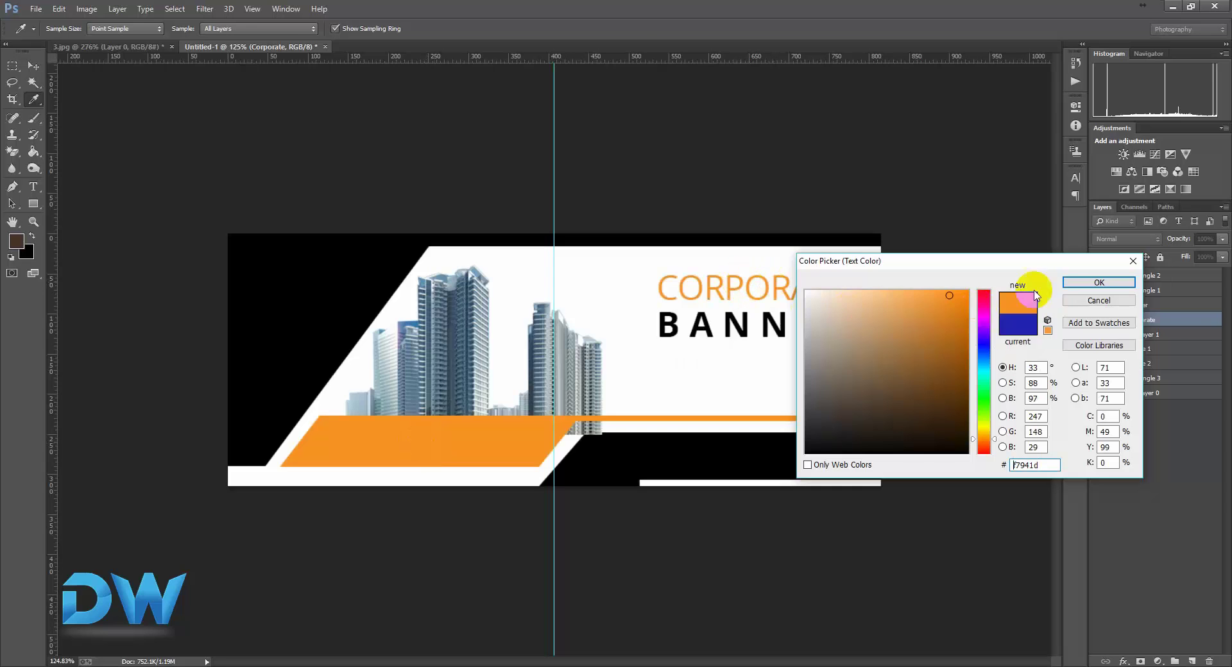
click(1098, 283)
key(ctrl+plus)
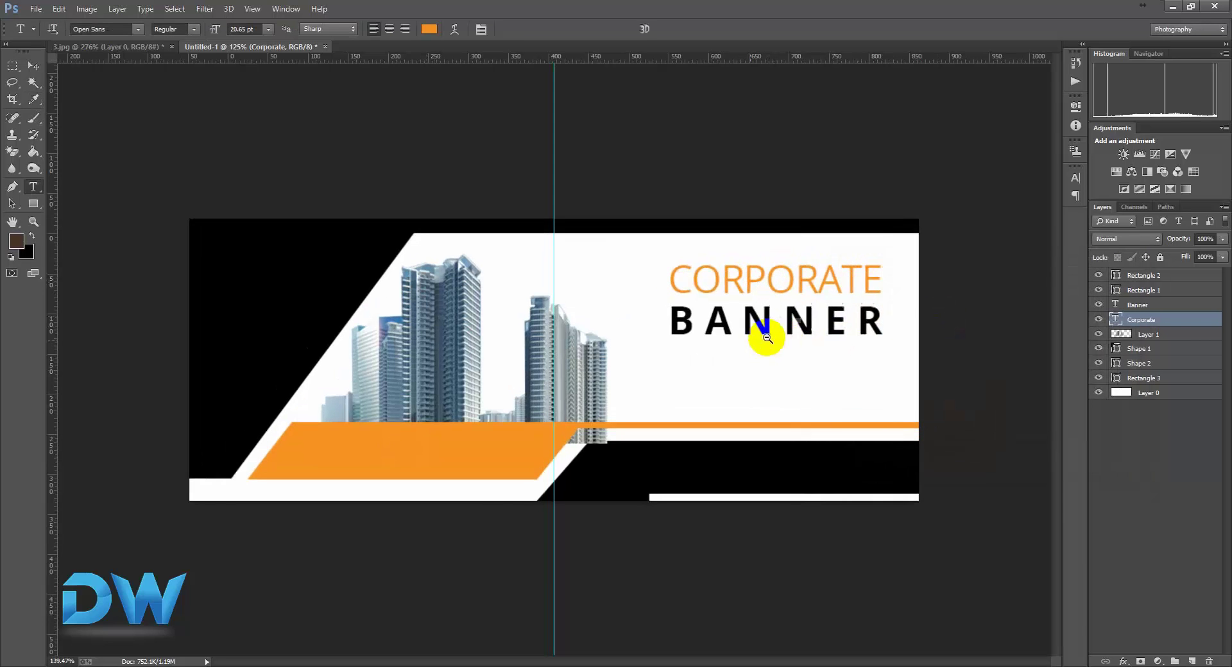
click(452, 126)
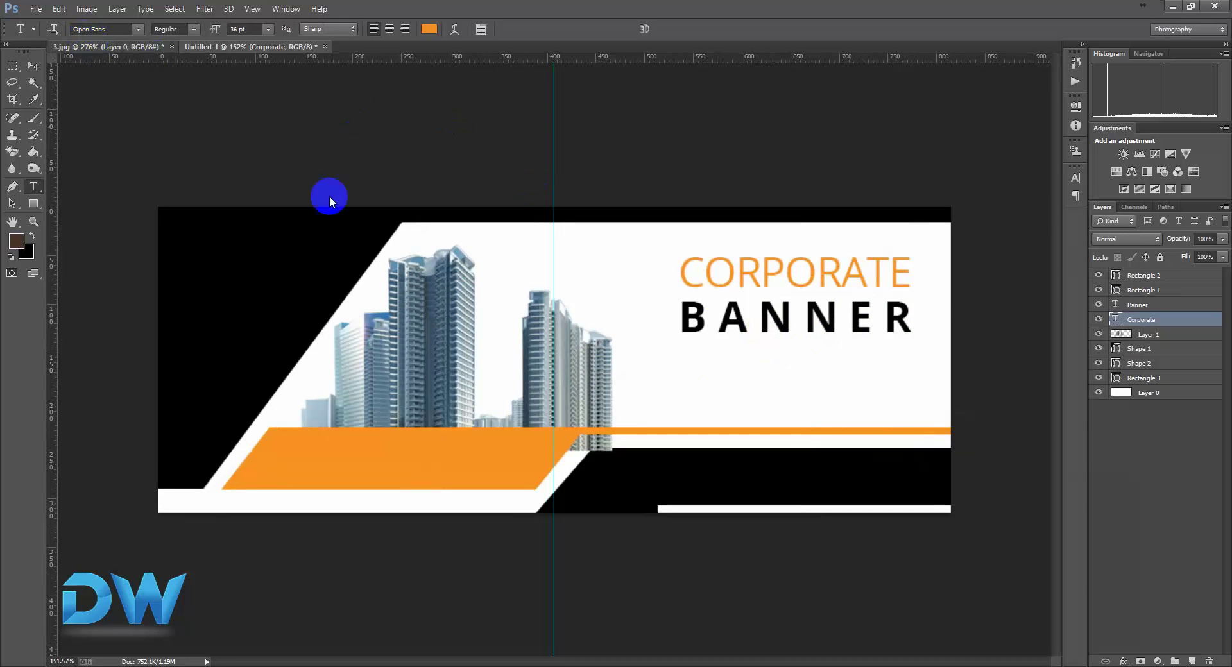
key(ctrl+Tab)
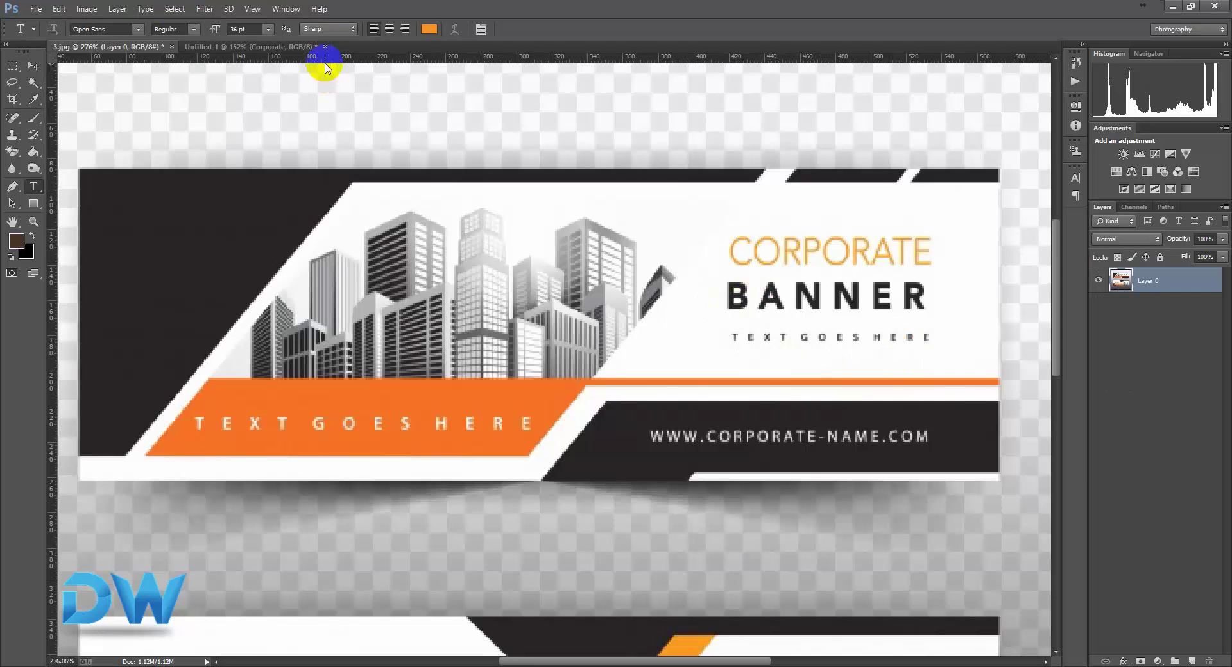
Duplicate the Banner layer in Untitled-1 and move the copy just below BANNER
click(300, 46)
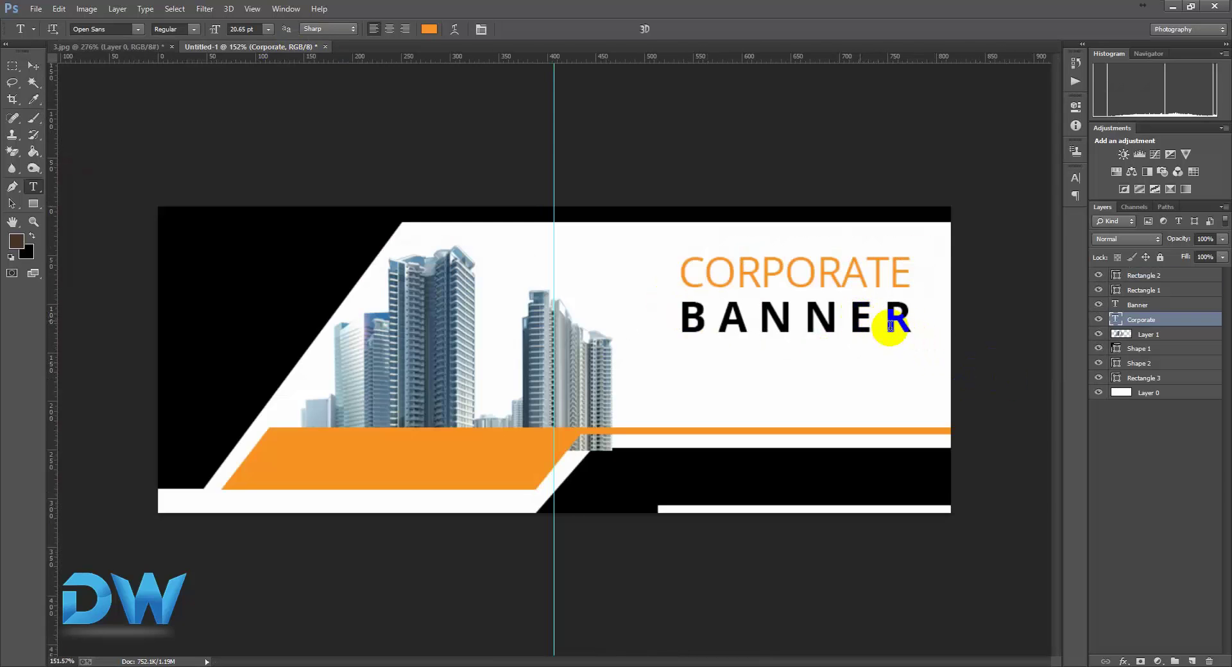
click(1148, 305)
right_click(1148, 305)
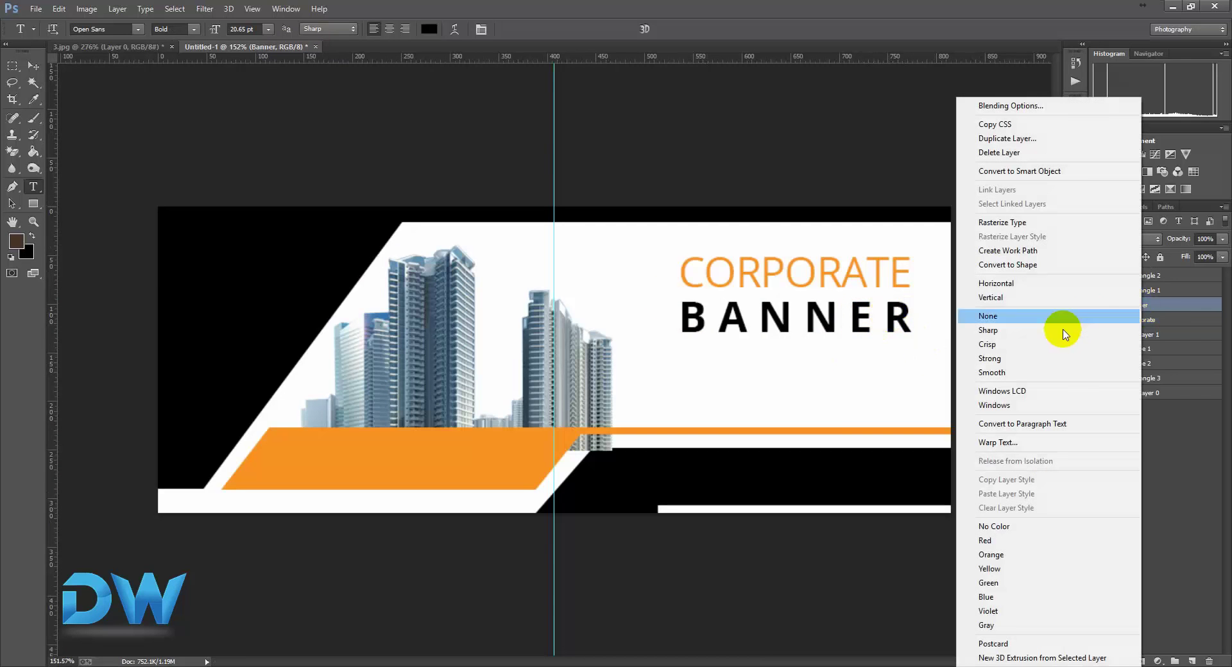
click(1043, 138)
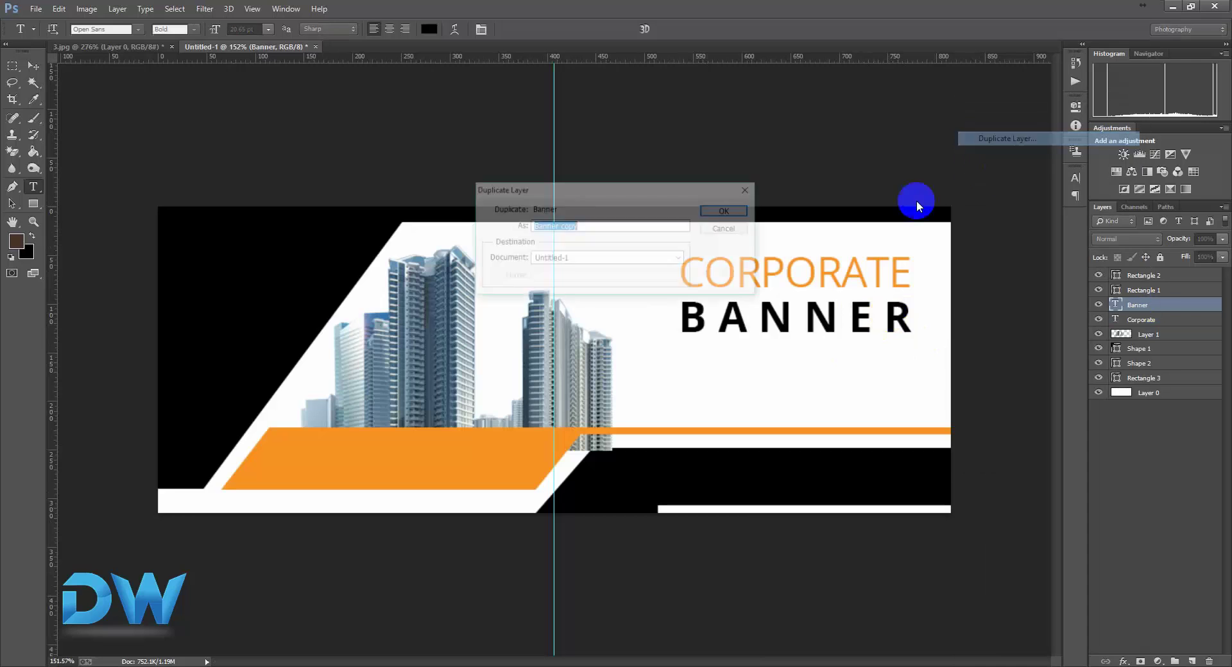
click(723, 213)
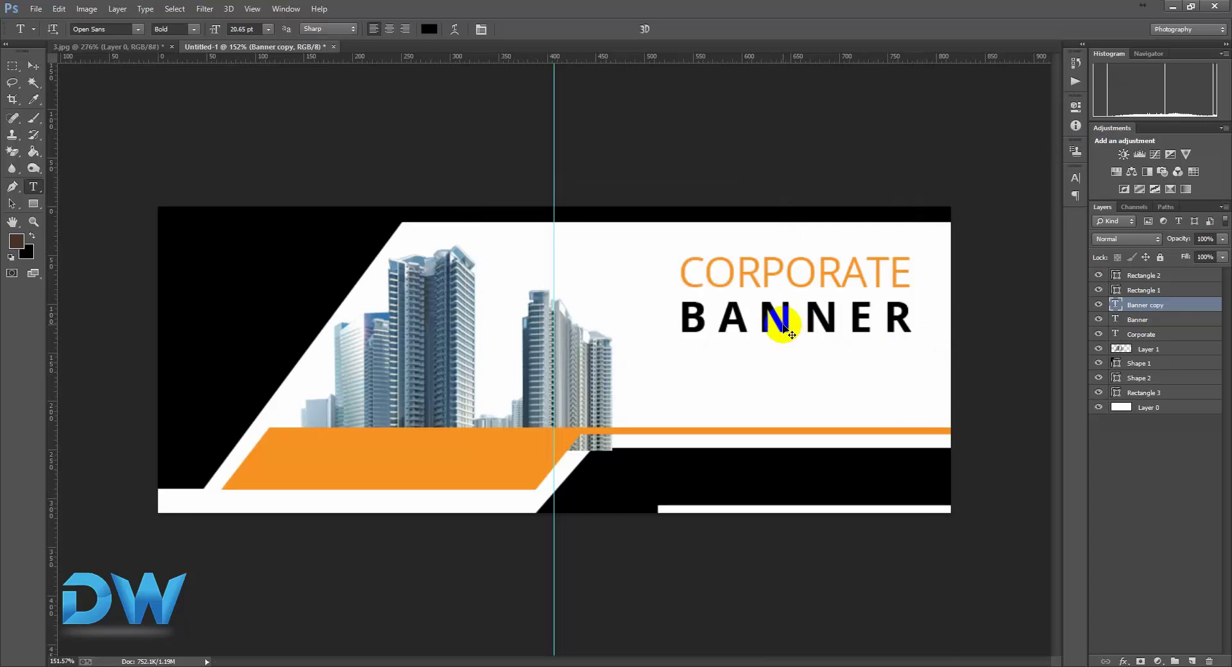
drag(783, 327, 786, 369)
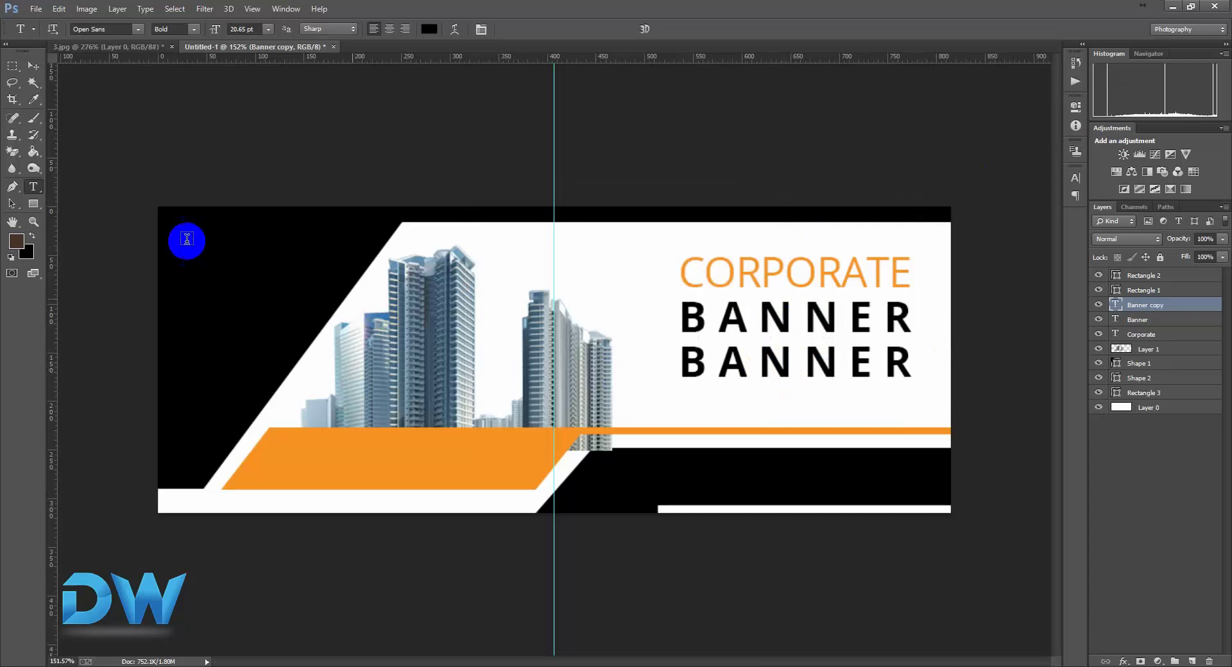
Retype the copied line as TEXT GDS and shrink it to 11 pt
double_click(752, 366)
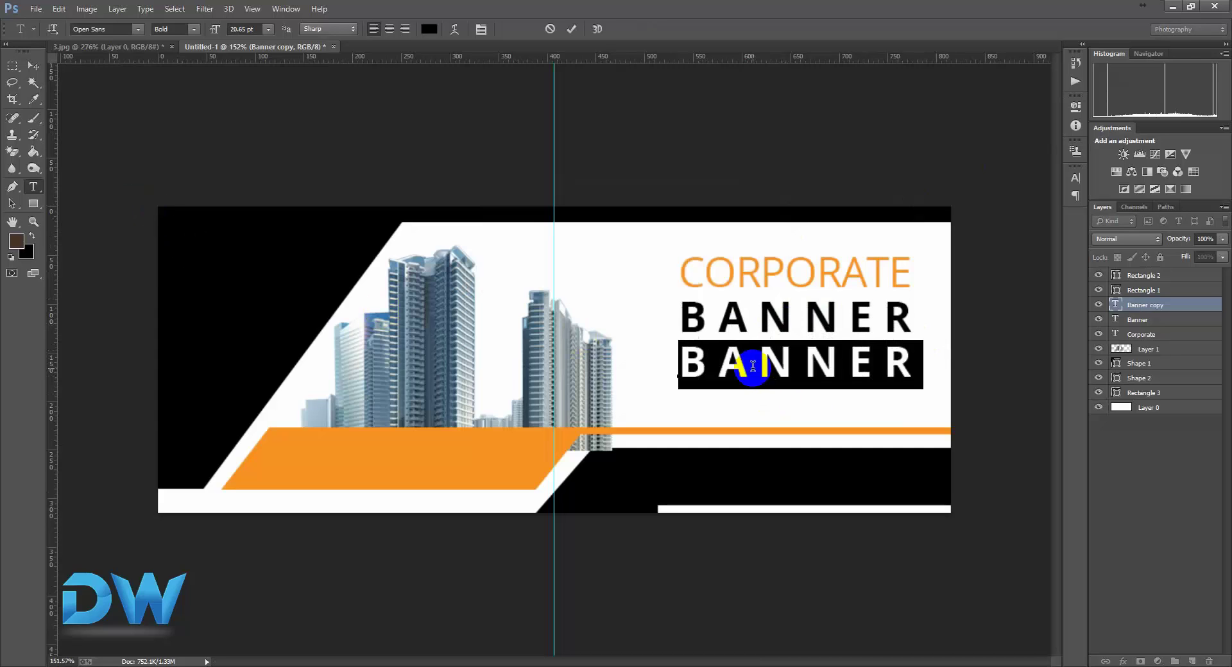
text(TEXT GDS)
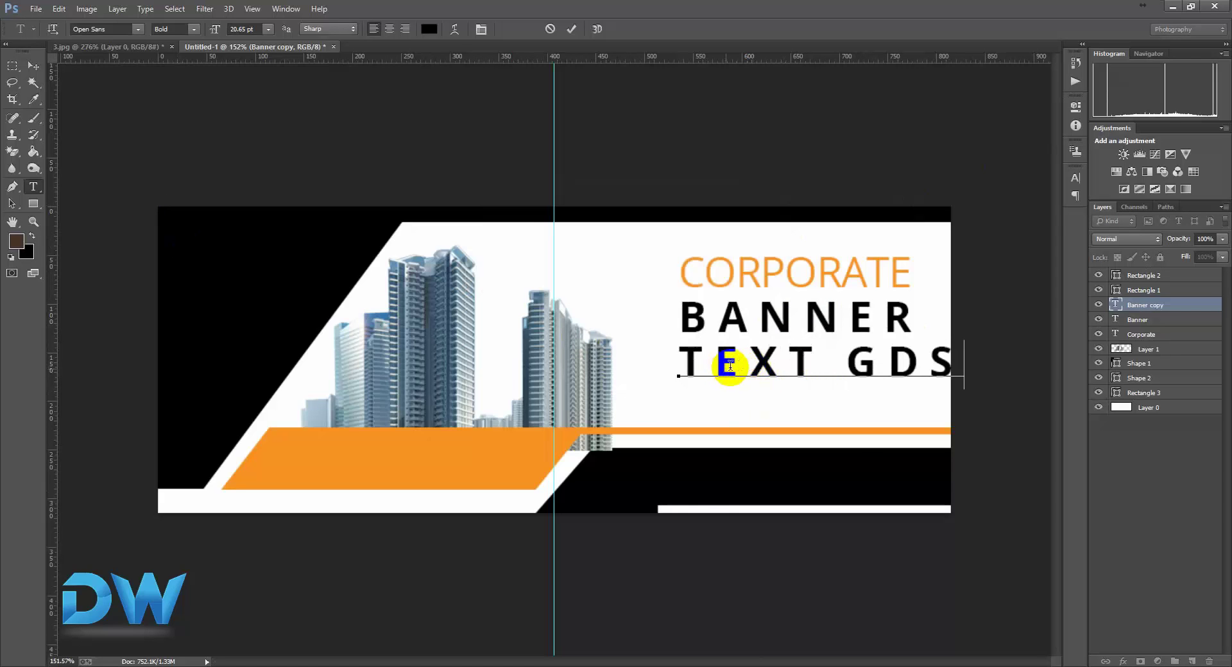
triple_click(730, 366)
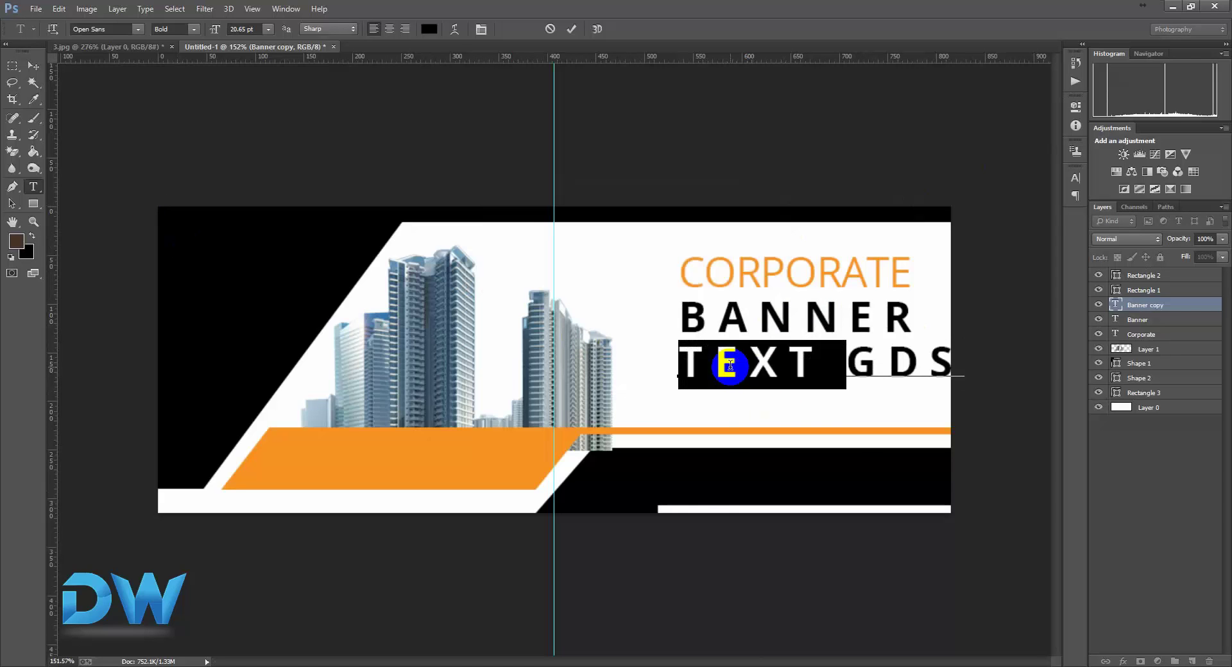
click(266, 32)
click(283, 117)
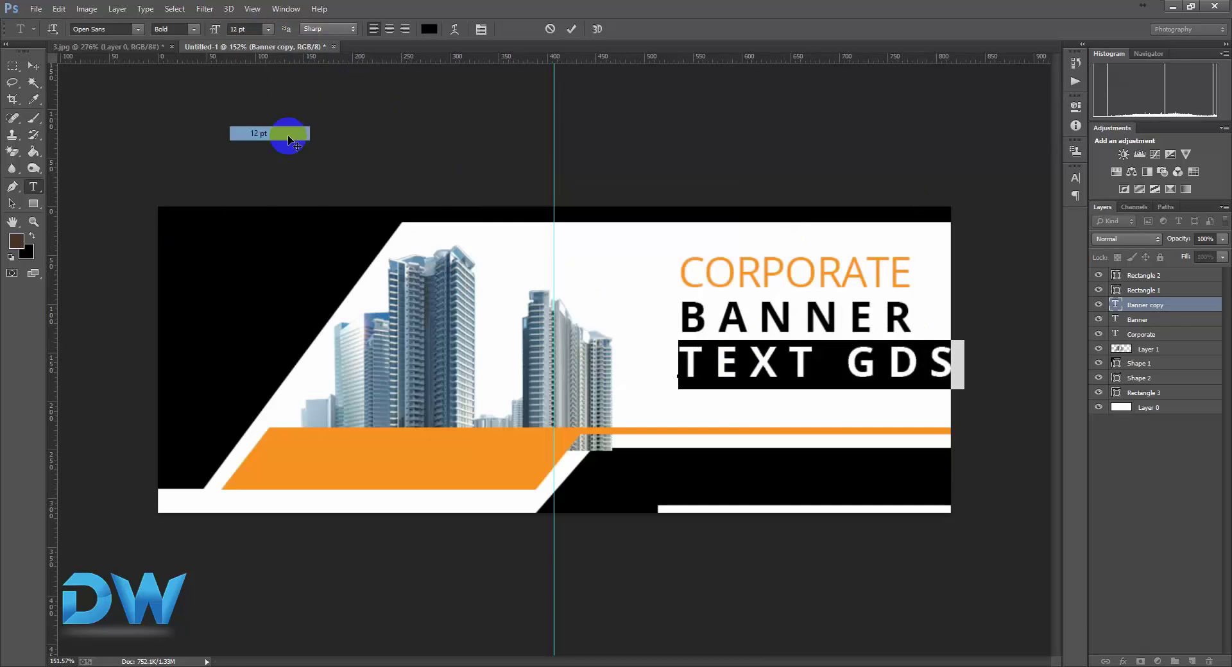
click(266, 32)
click(266, 121)
Colour the TEXT GDS tagline dark grey #383838
click(429, 29)
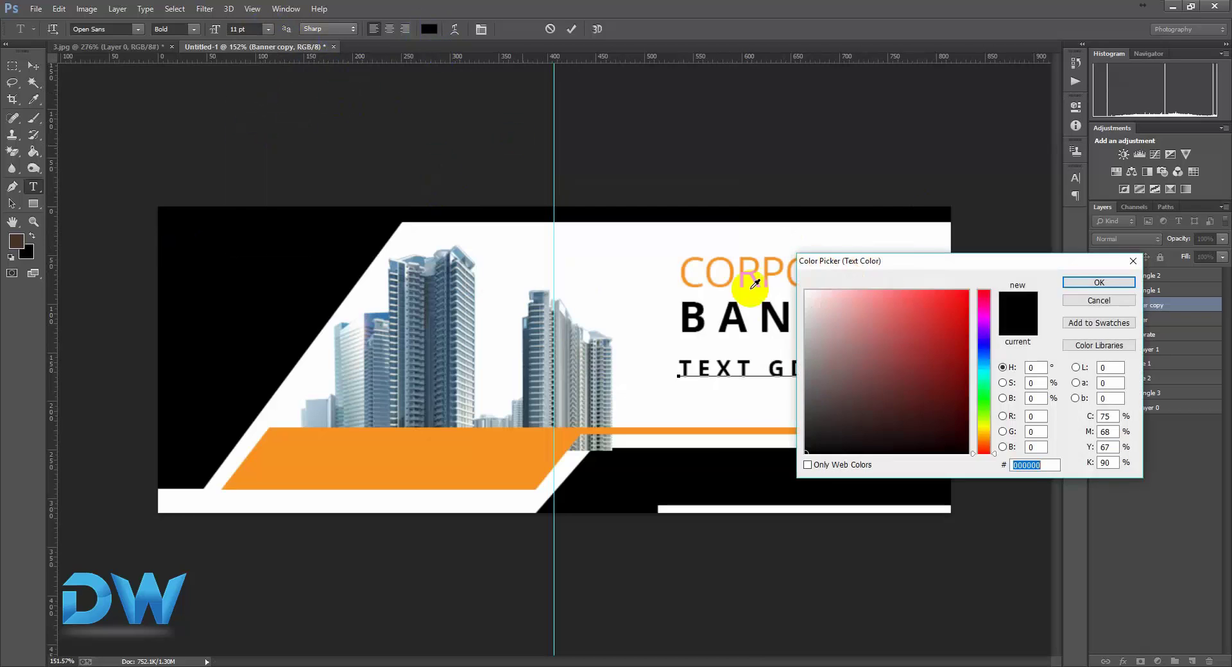
drag(897, 398, 796, 417)
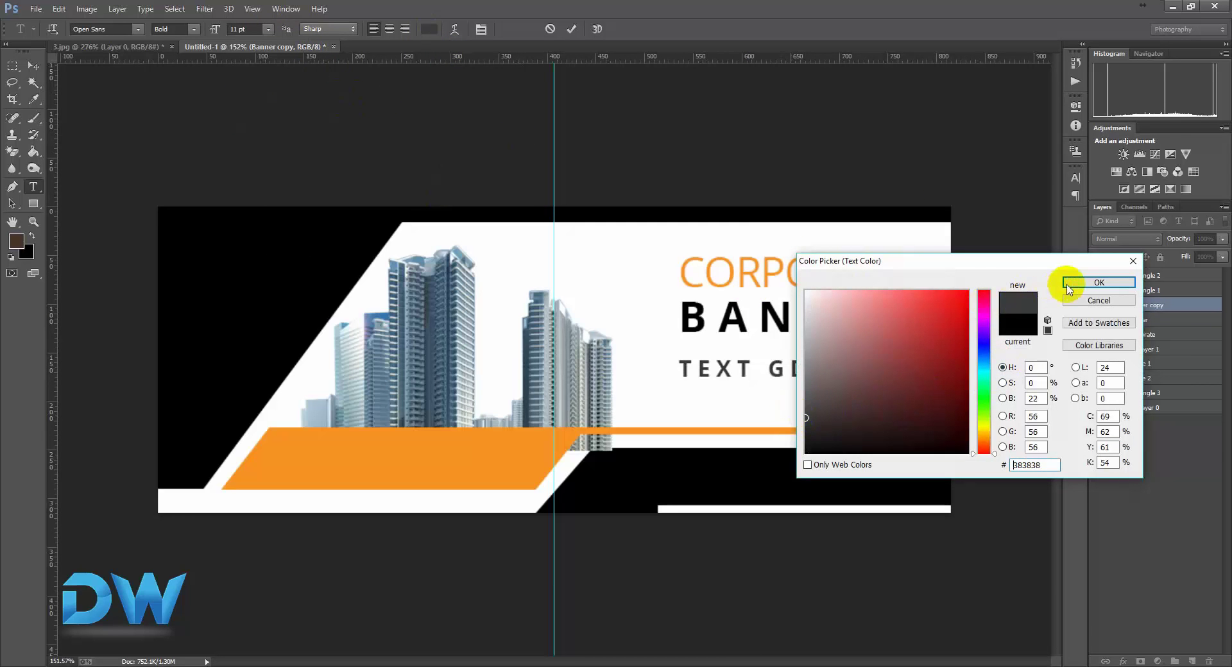
click(1099, 283)
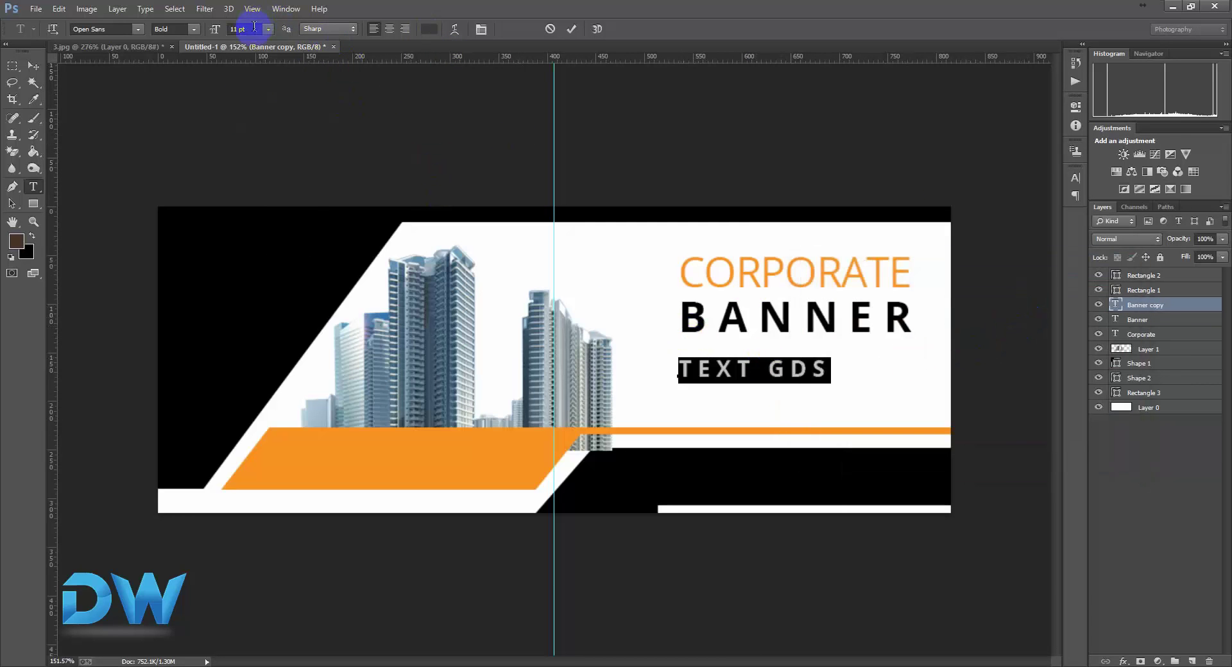
click(268, 29)
Set the tagline to 10 pt with letter tracking of 700
click(267, 110)
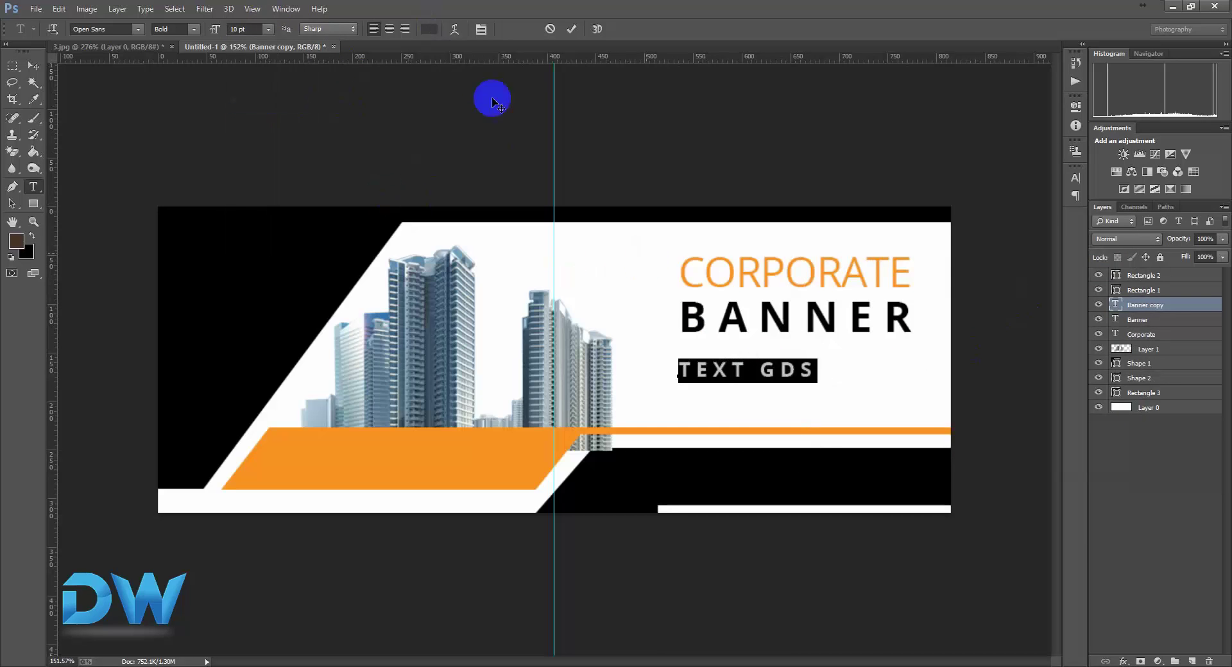
click(1075, 178)
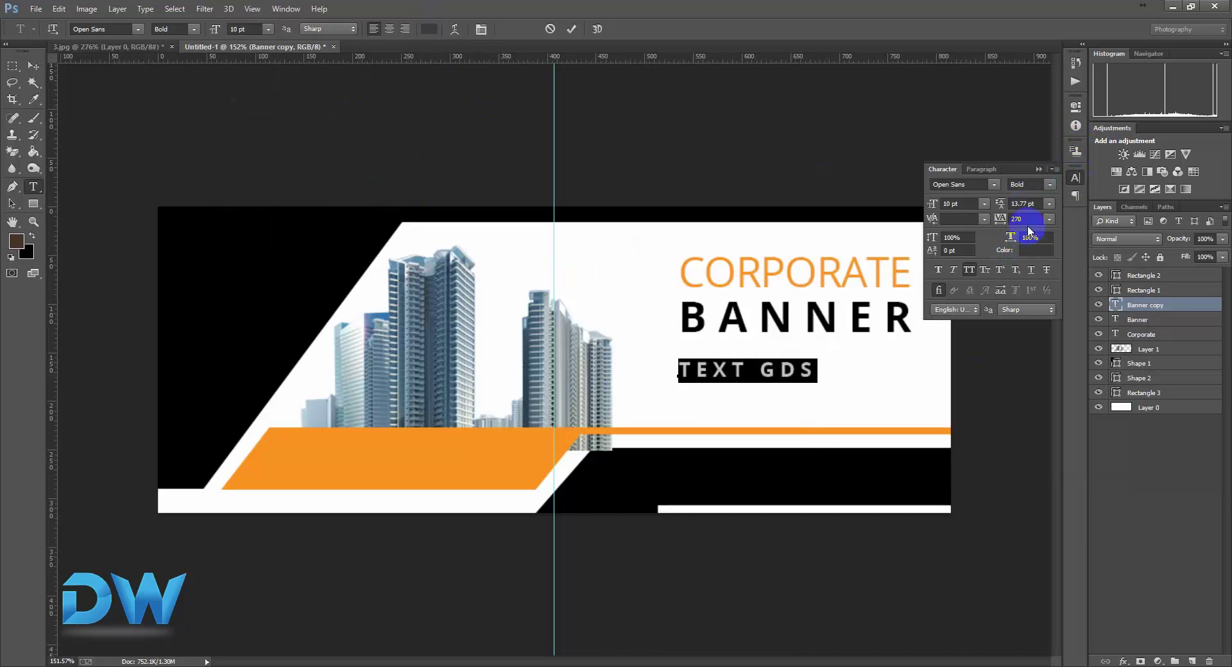
text(500)
drag(1000, 219, 1001, 219)
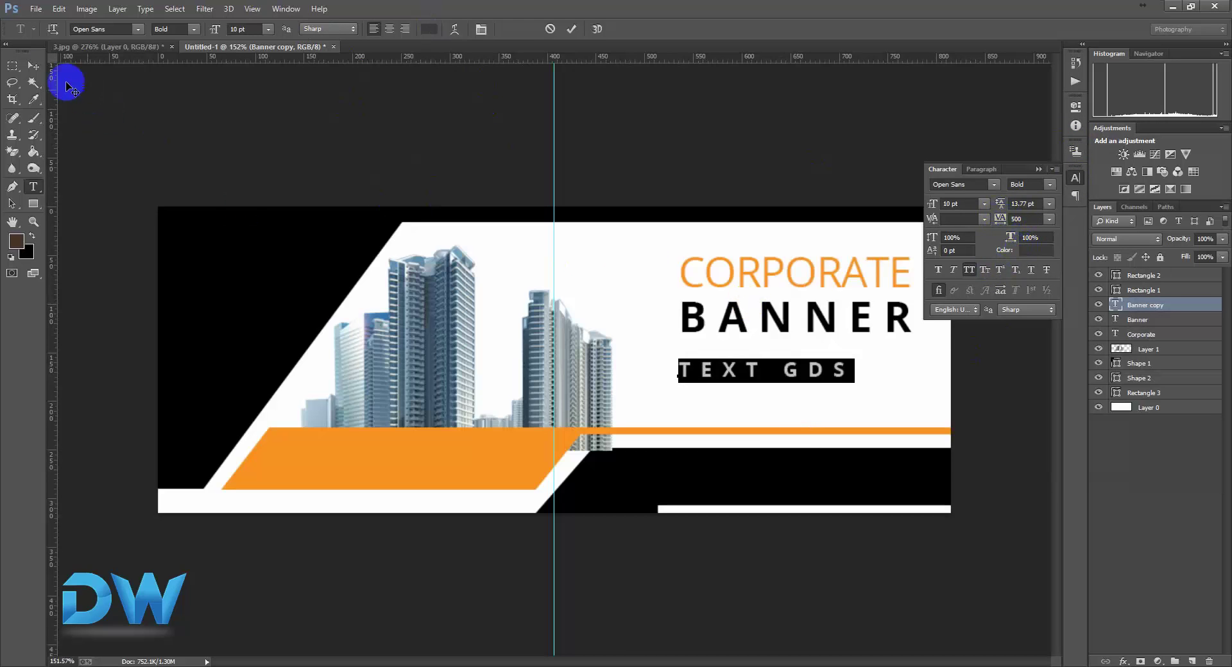
click(33, 66)
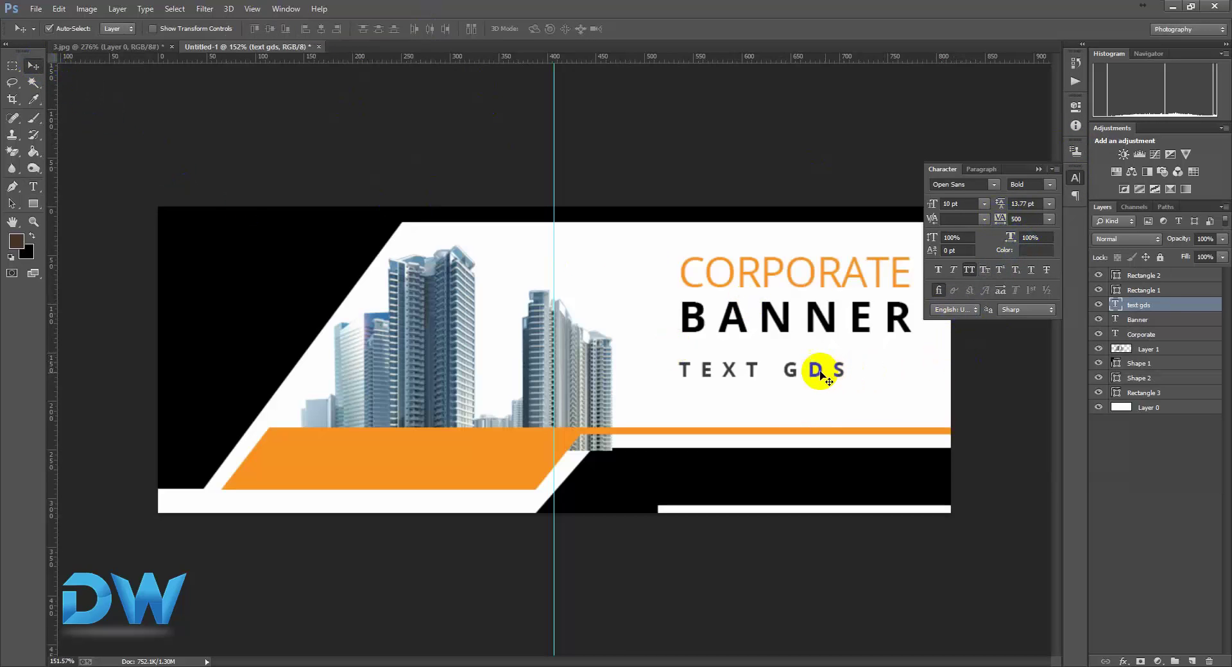
click(1026, 218)
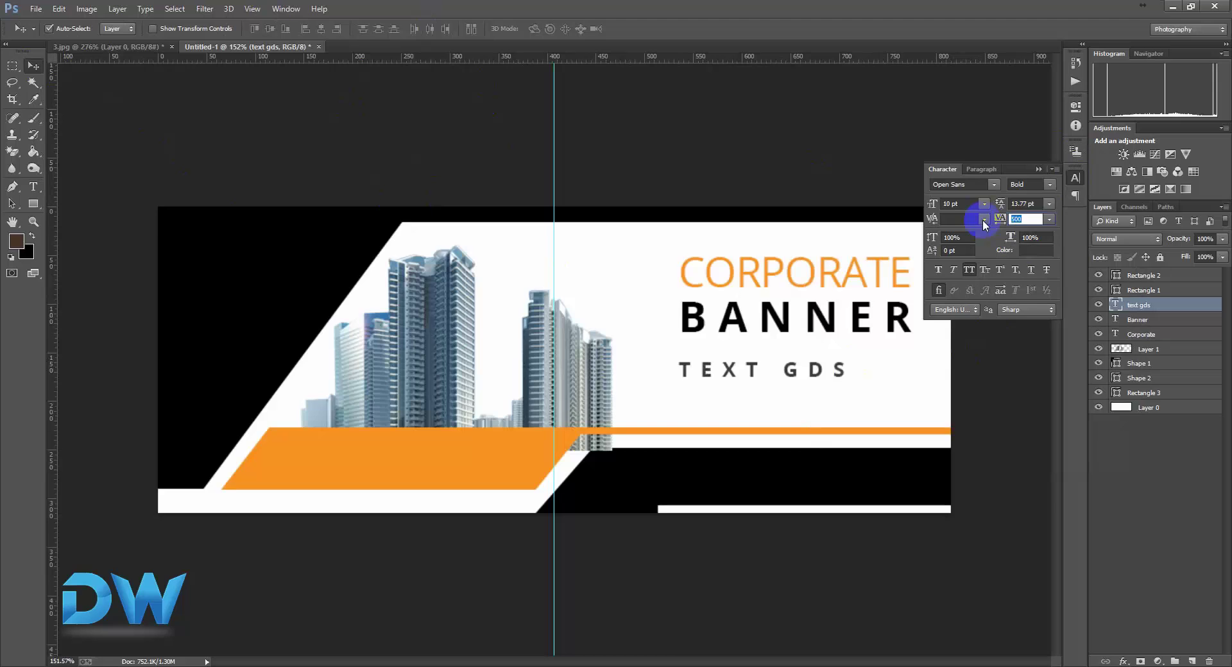
text(8200)
text(800)
key(BackSpace)
key(BackSpace)
key(BackSpace)
key(BackSpace)
key(BackSpace)
text(0)
key(Return)
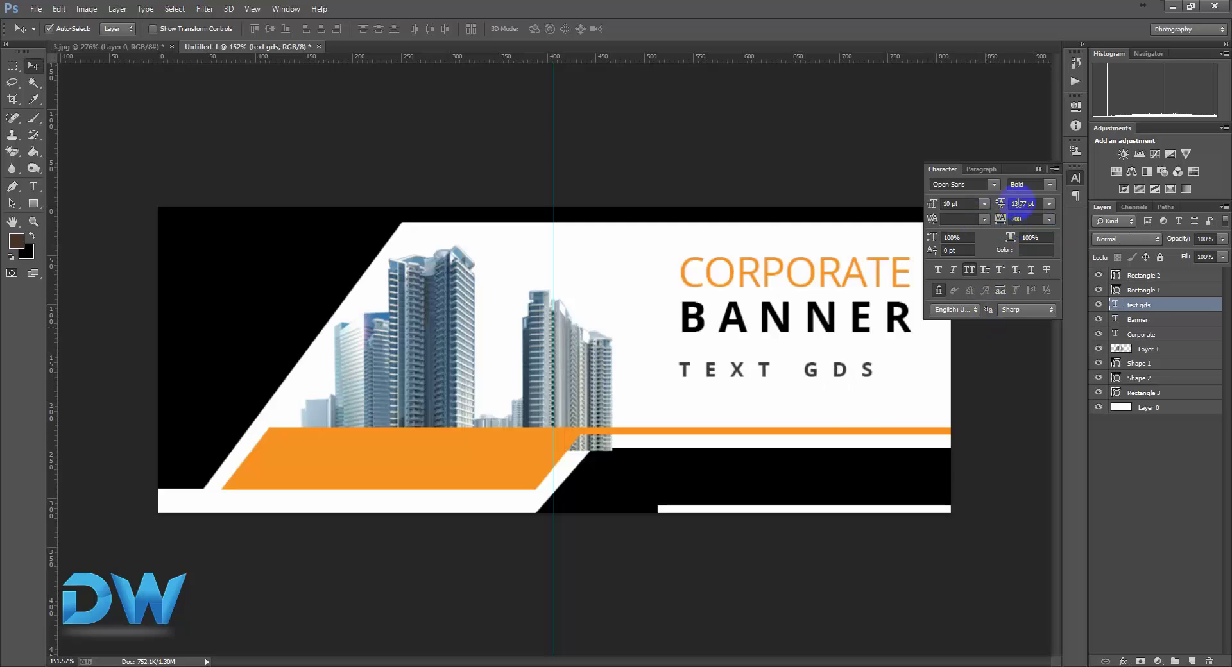
click(1036, 169)
Stretch TEXT GDS to about 121% width and raise it under BANNER
key(ctrl+t)
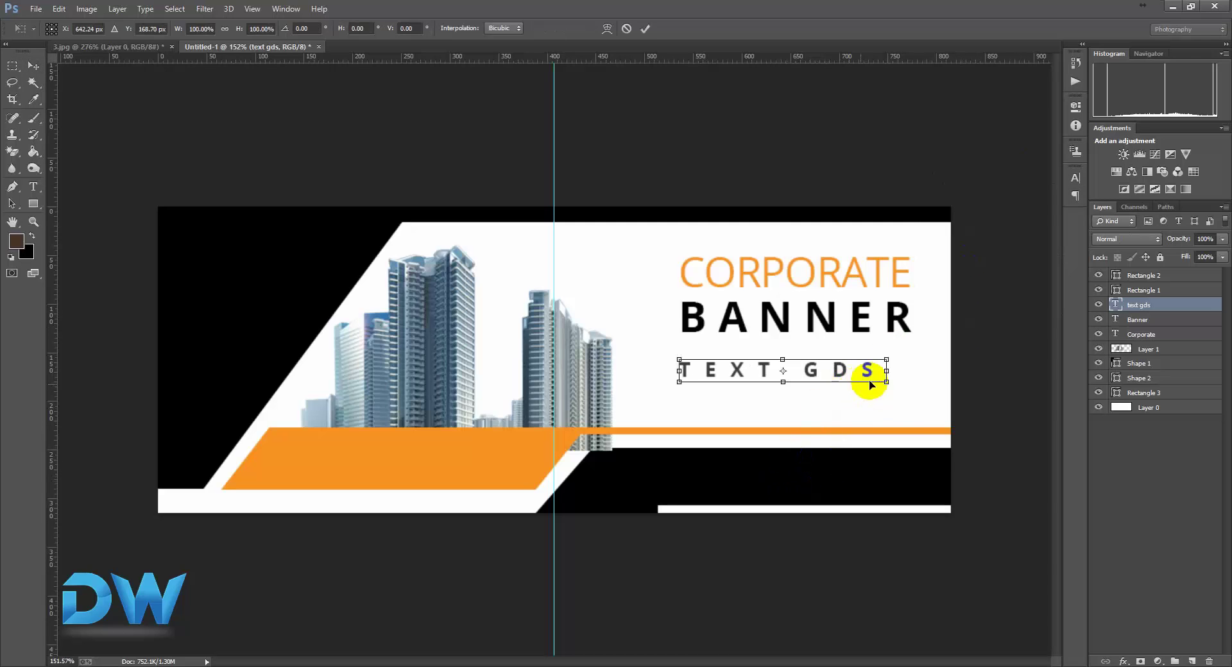
drag(888, 371, 931, 371)
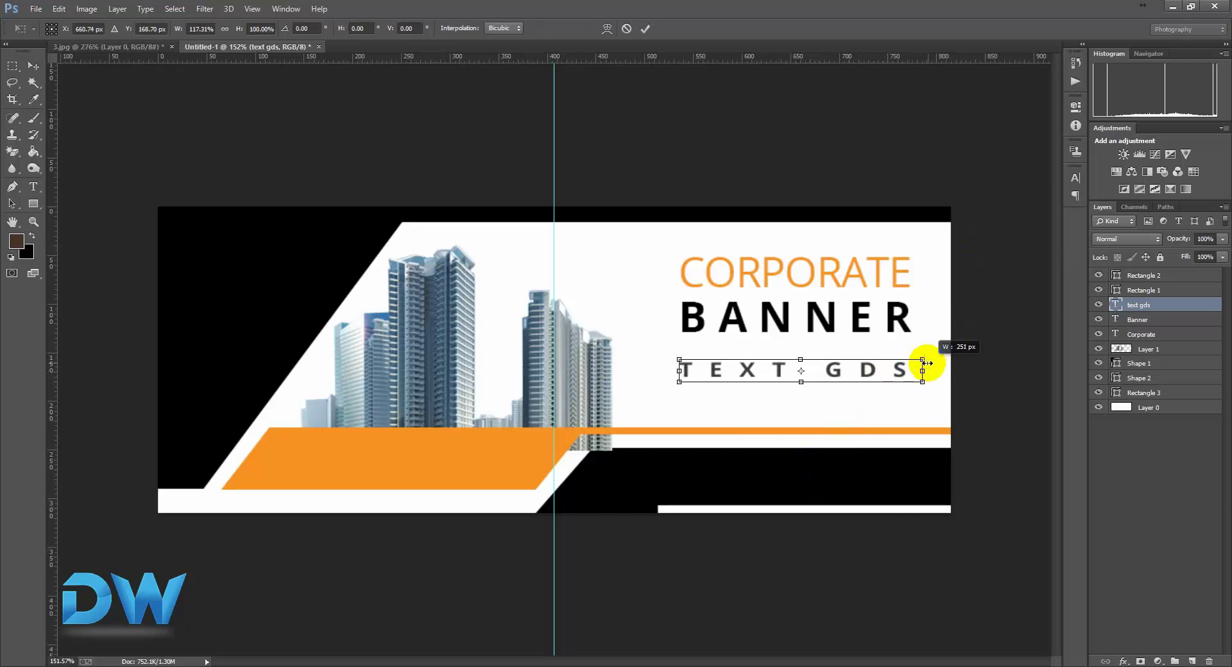
drag(814, 370, 833, 350)
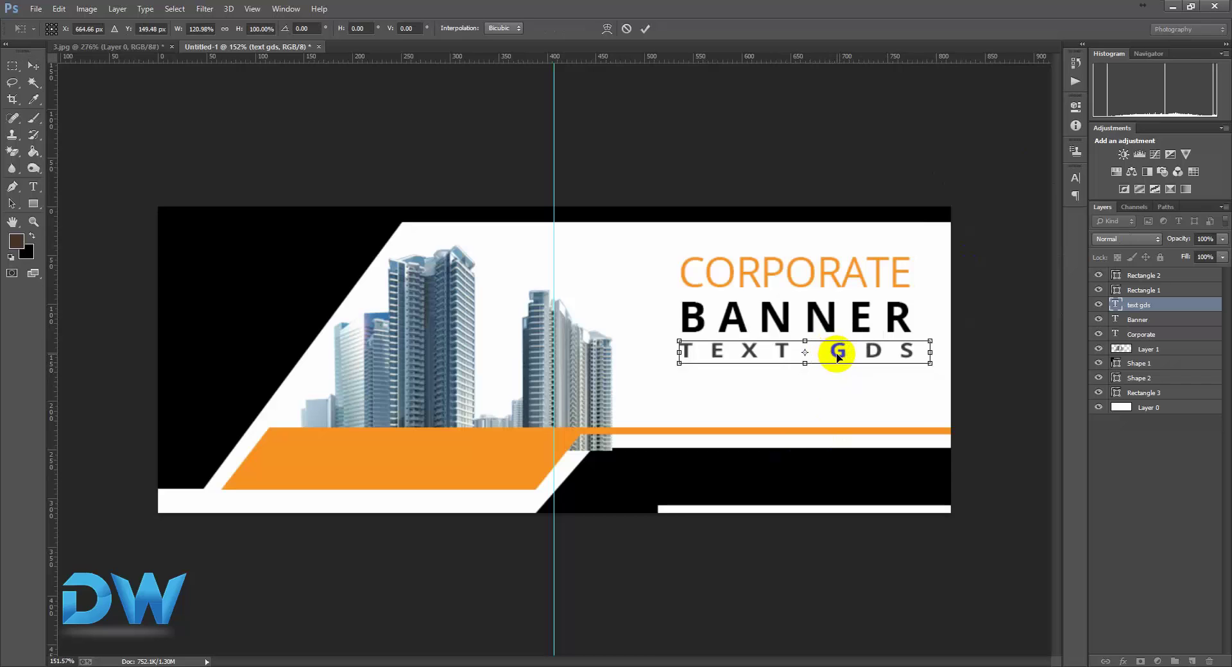
key(Return)
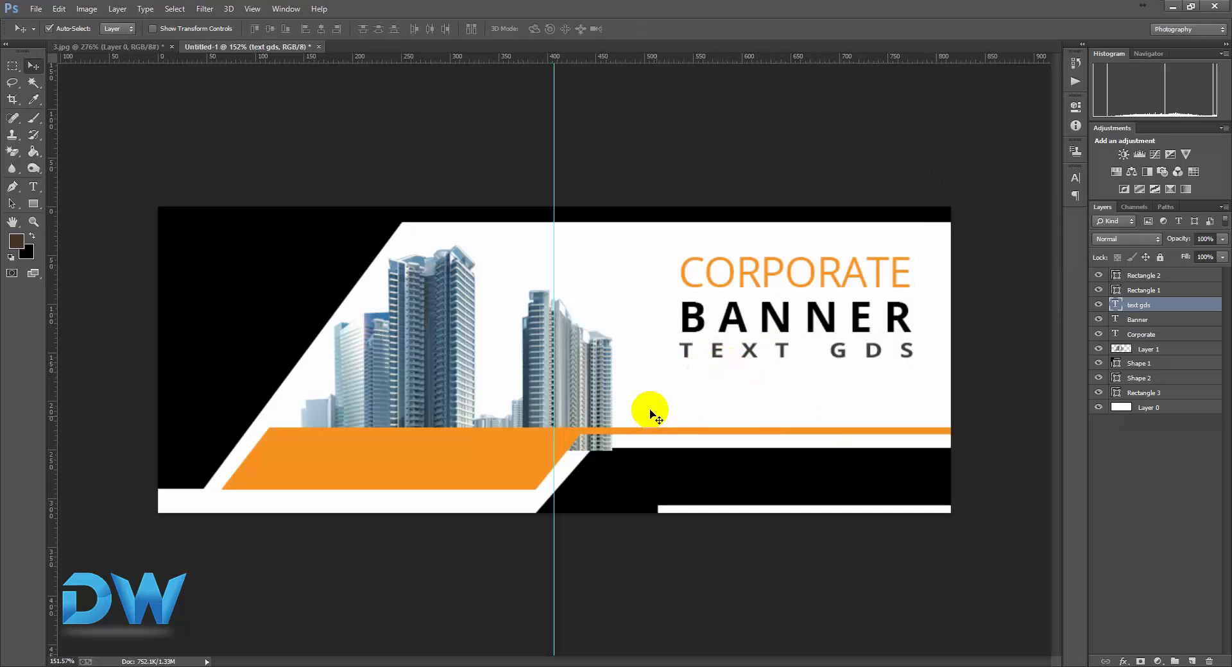
Alt-drag a copy of the tagline onto the orange bar and move its layer to the top
click(122, 51)
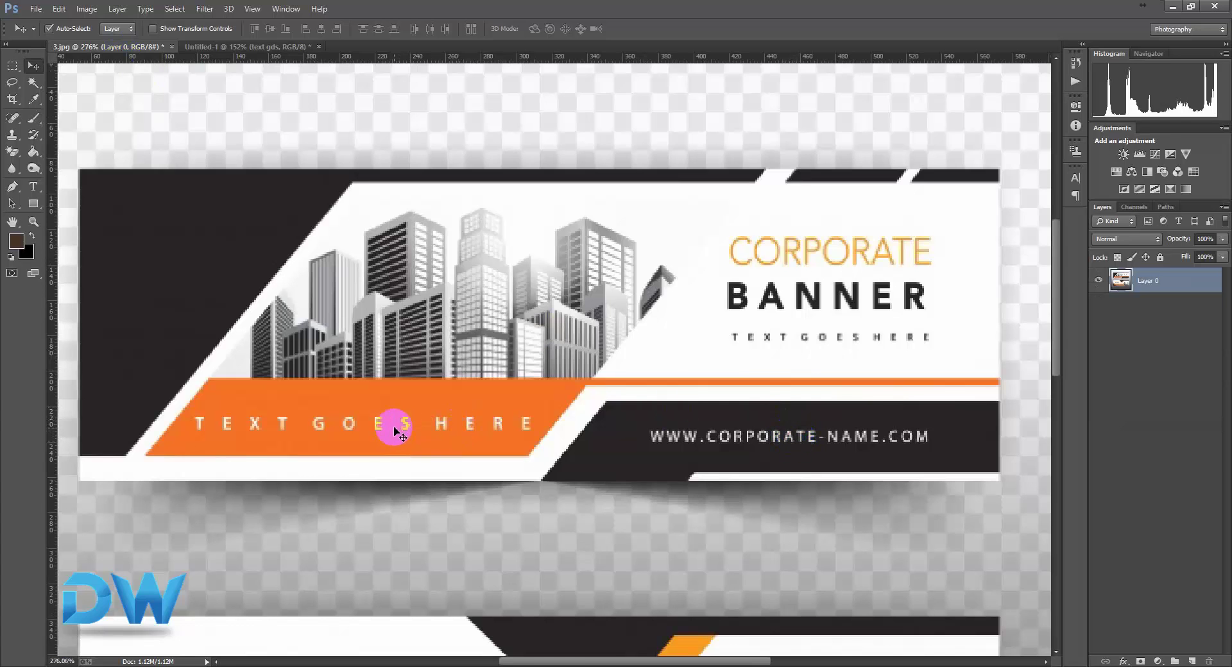
click(243, 47)
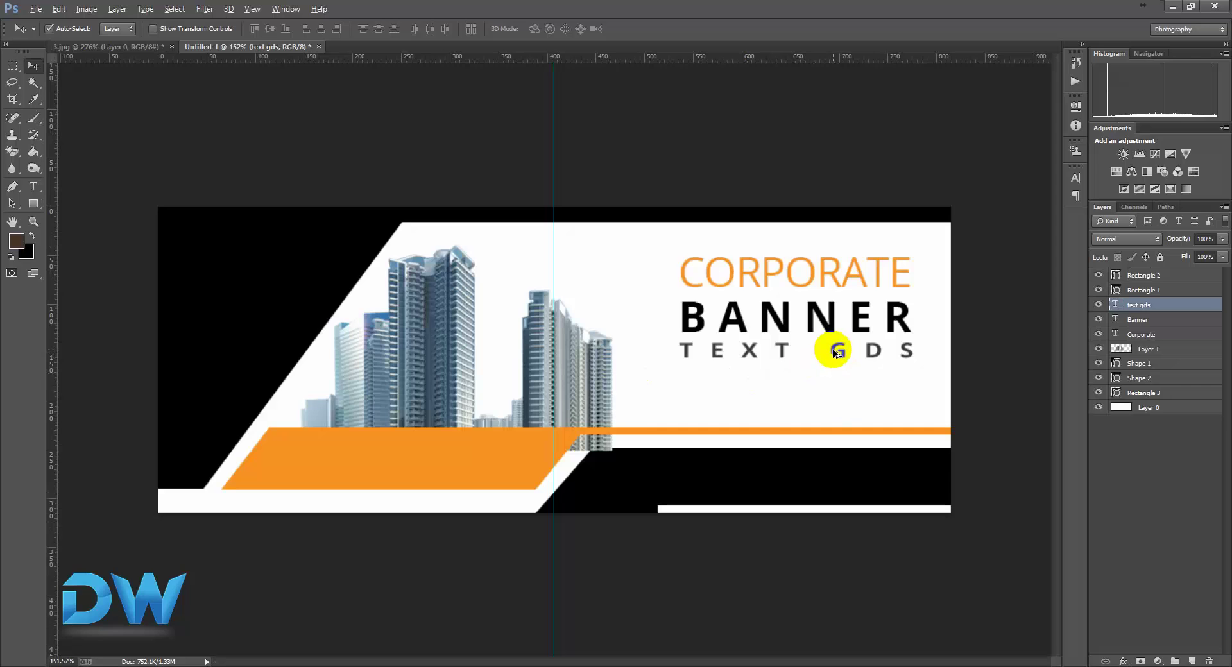
drag(834, 352, 444, 464)
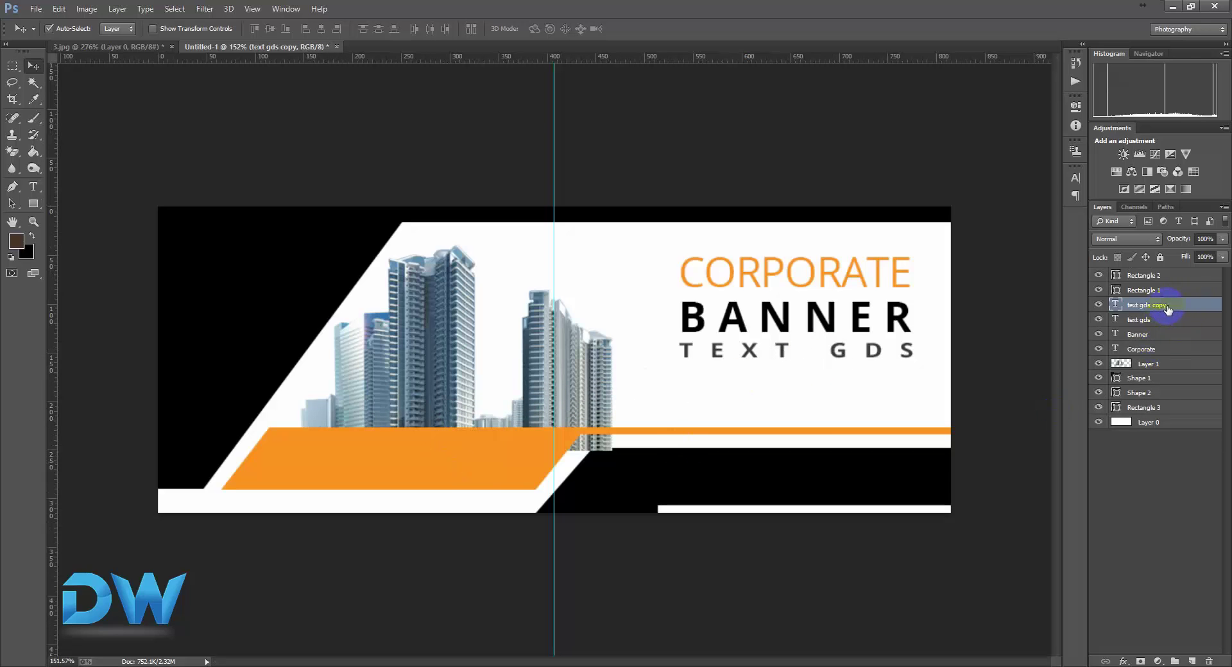
drag(1168, 309, 1167, 272)
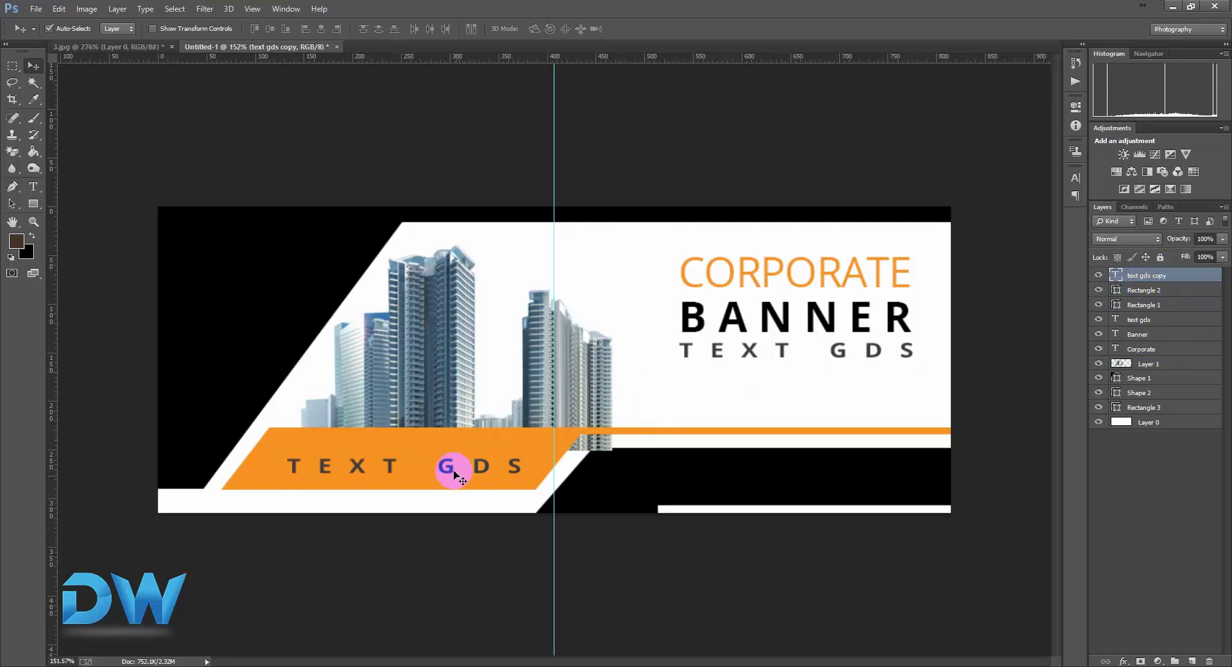
drag(473, 468, 466, 464)
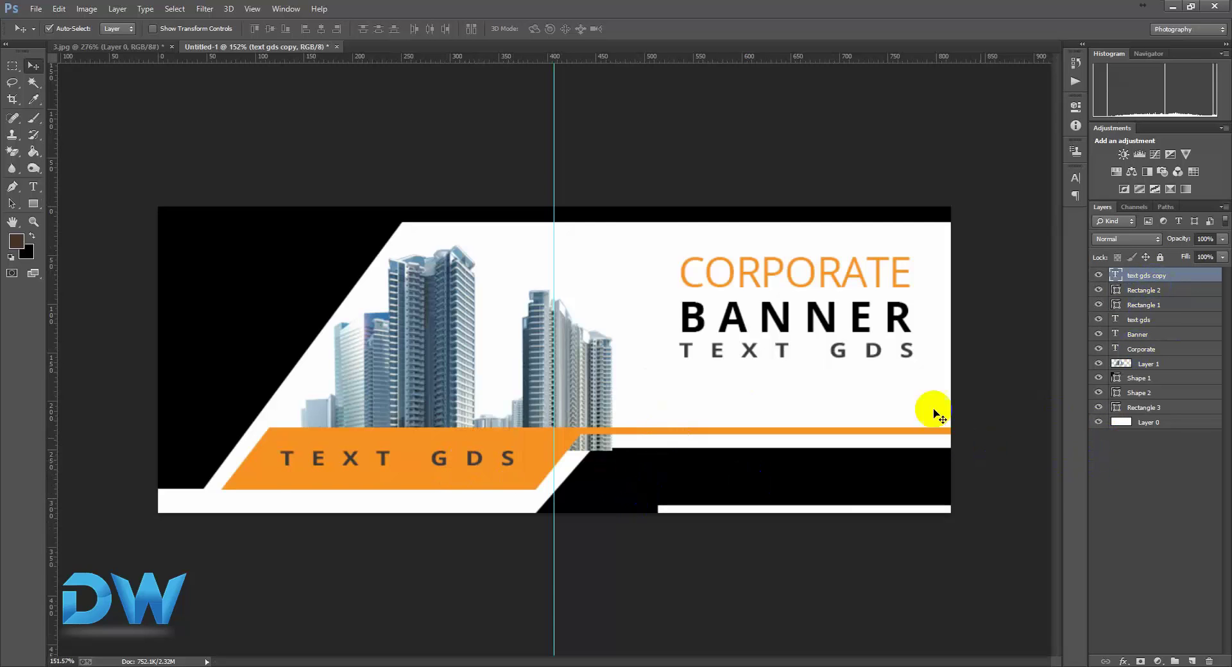
Give the tagline copy a white Color Overlay effect
click(1123, 662)
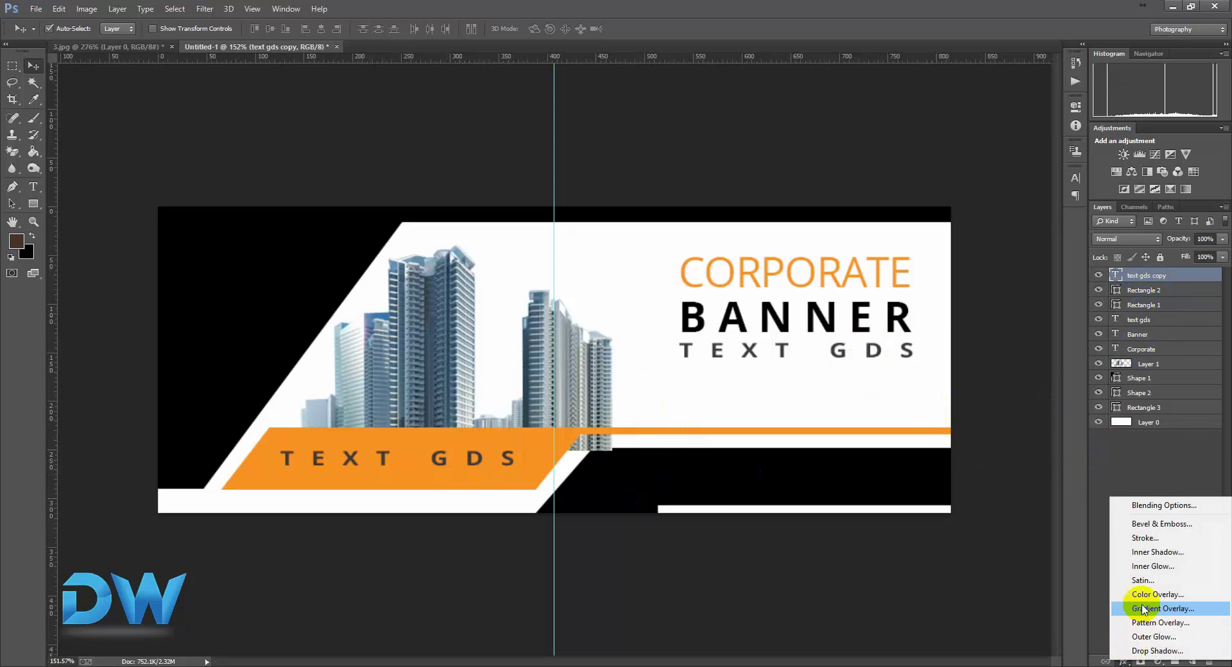
click(1149, 595)
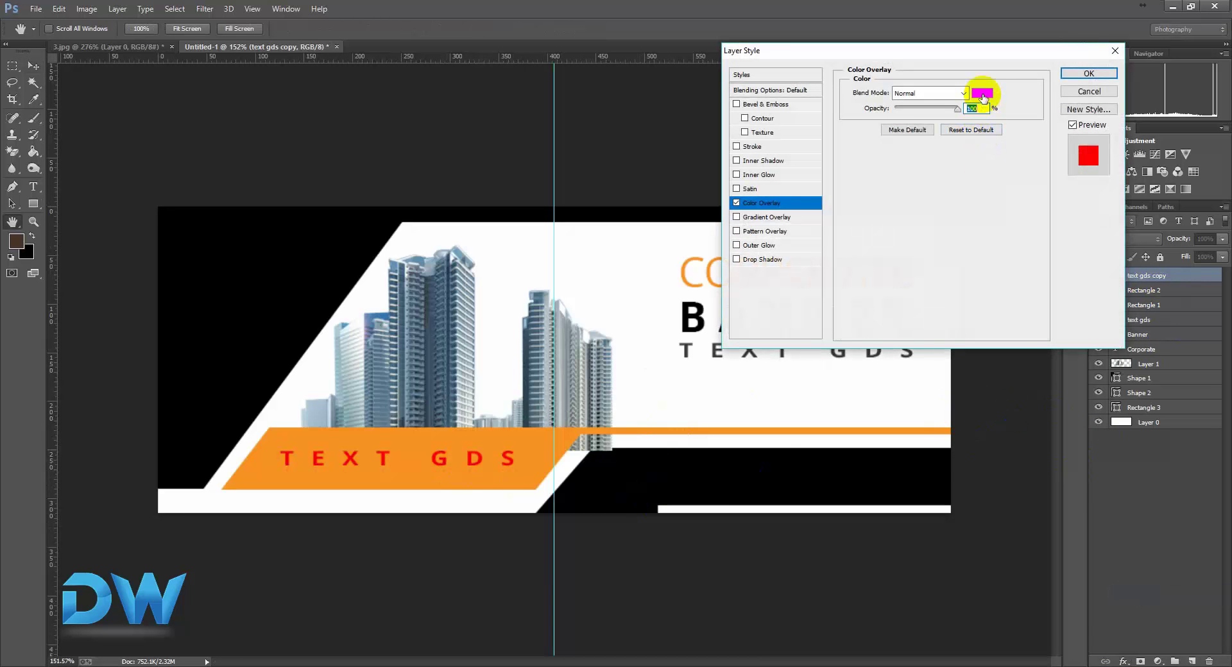
click(982, 95)
drag(837, 312, 801, 290)
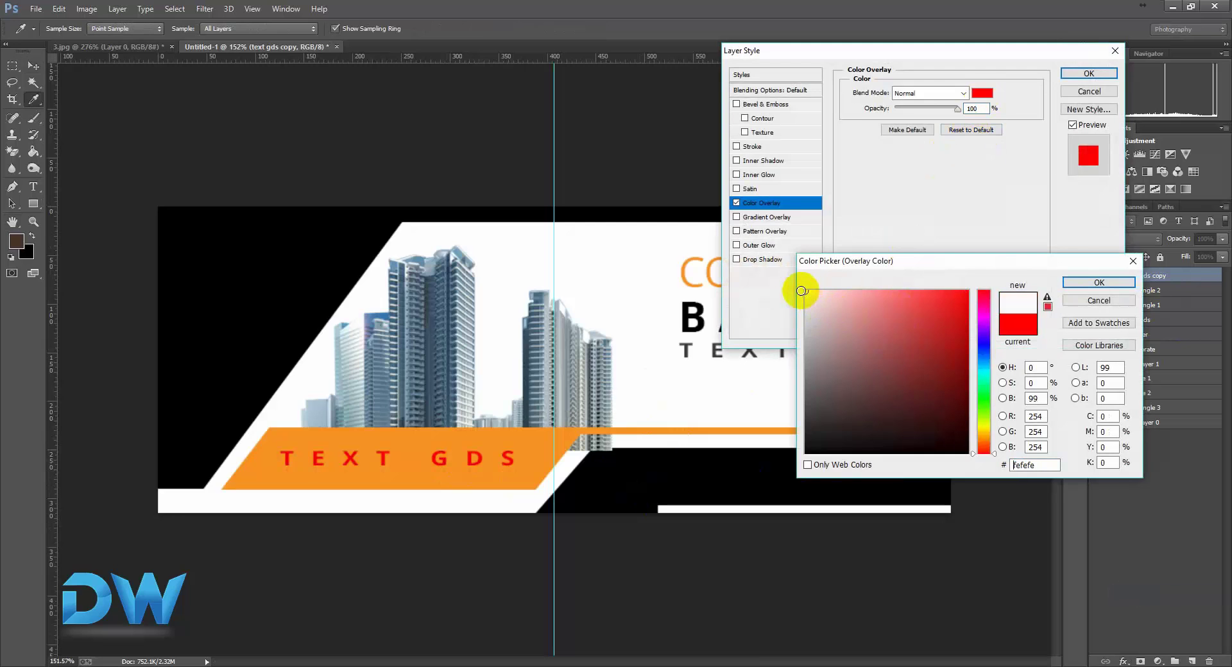
click(1098, 282)
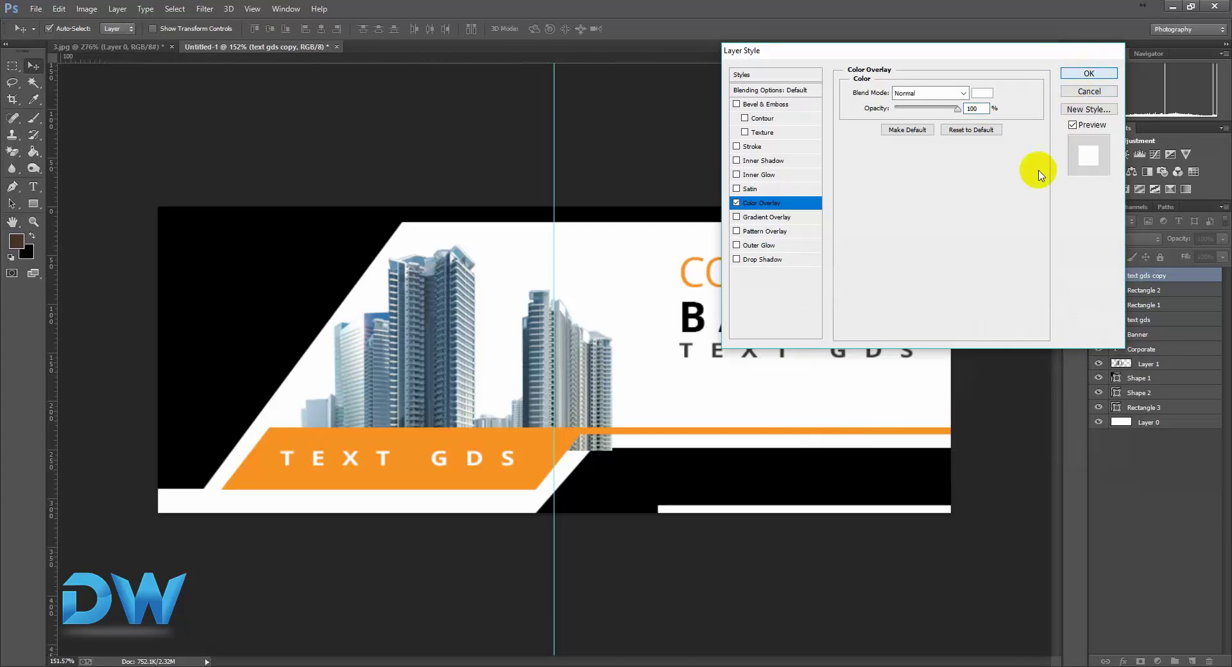
key(Return)
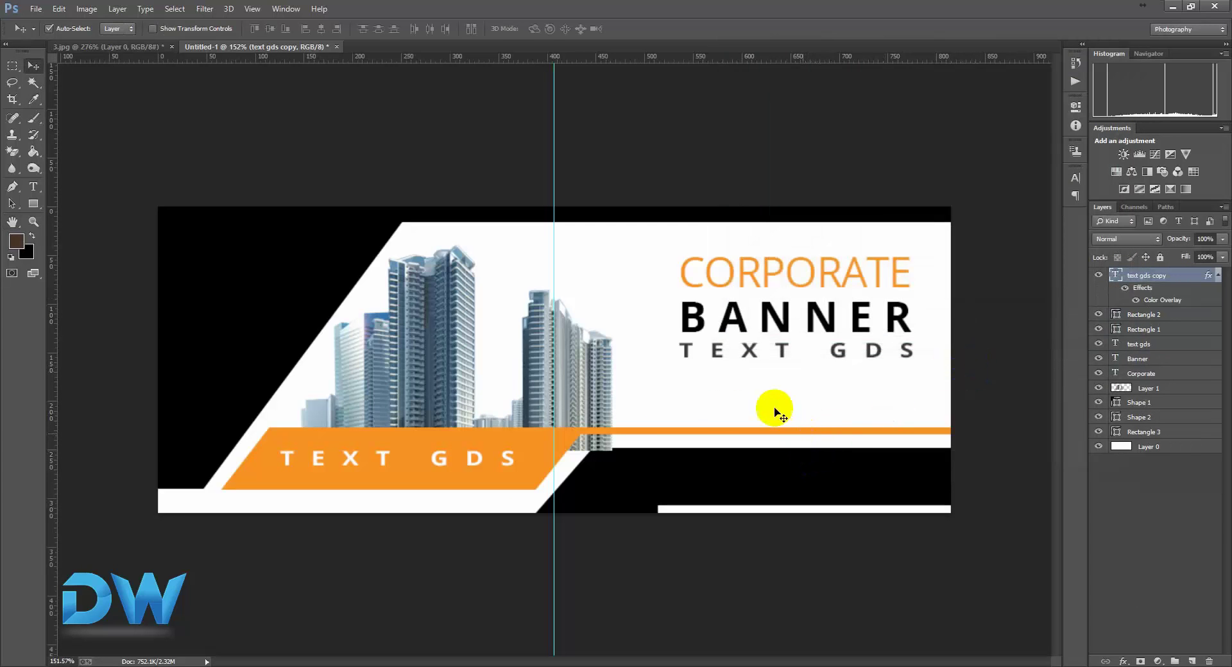
drag(775, 412, 596, 431)
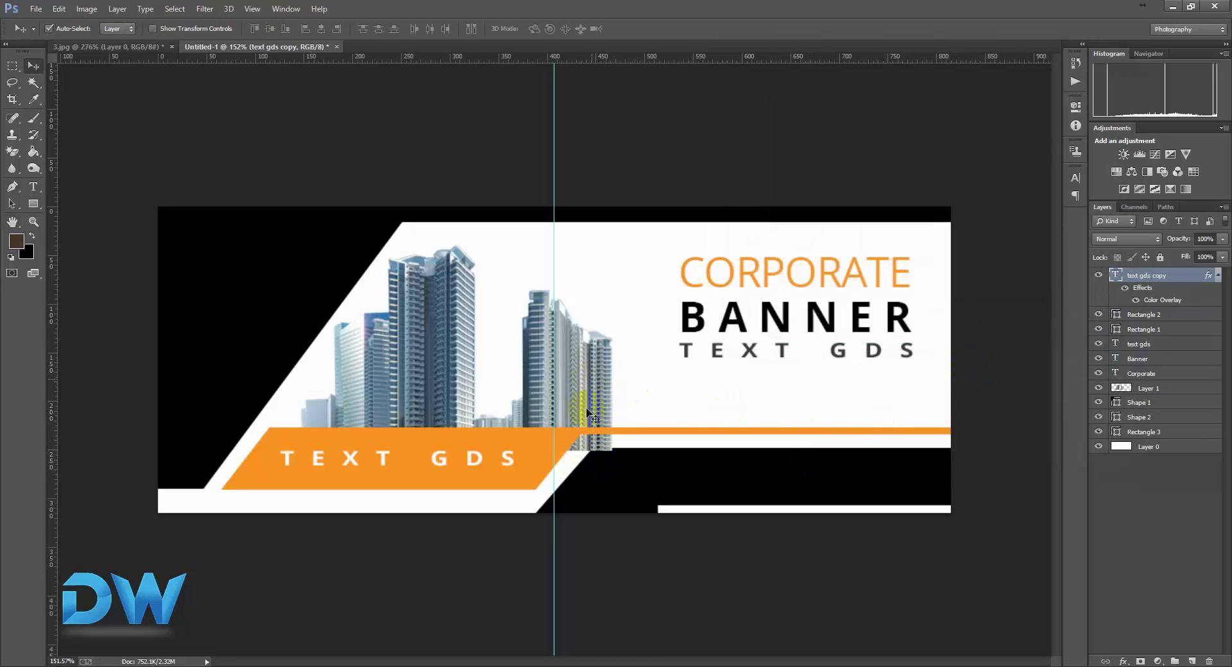
click(728, 200)
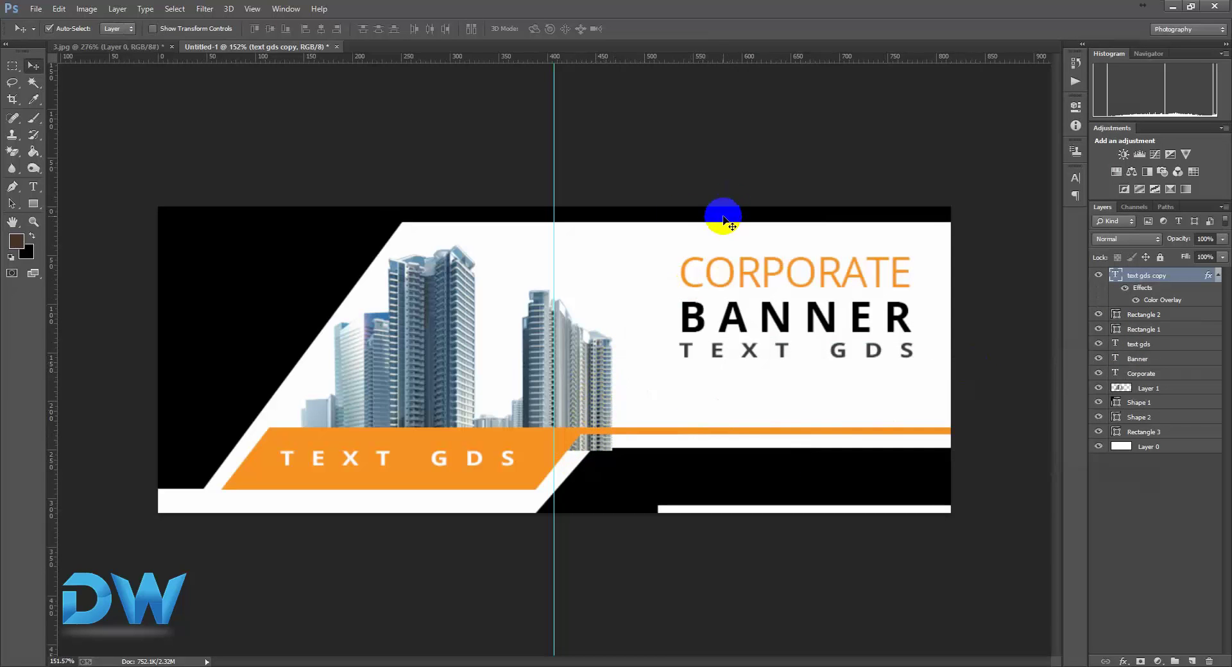
click(109, 46)
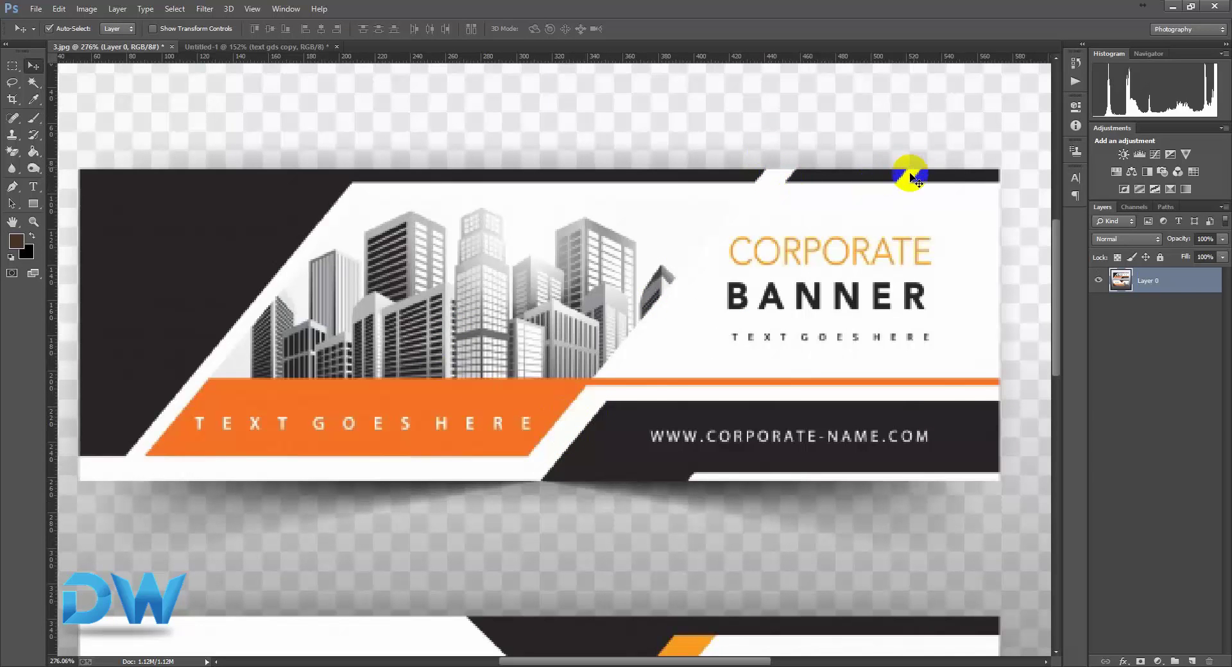
click(277, 46)
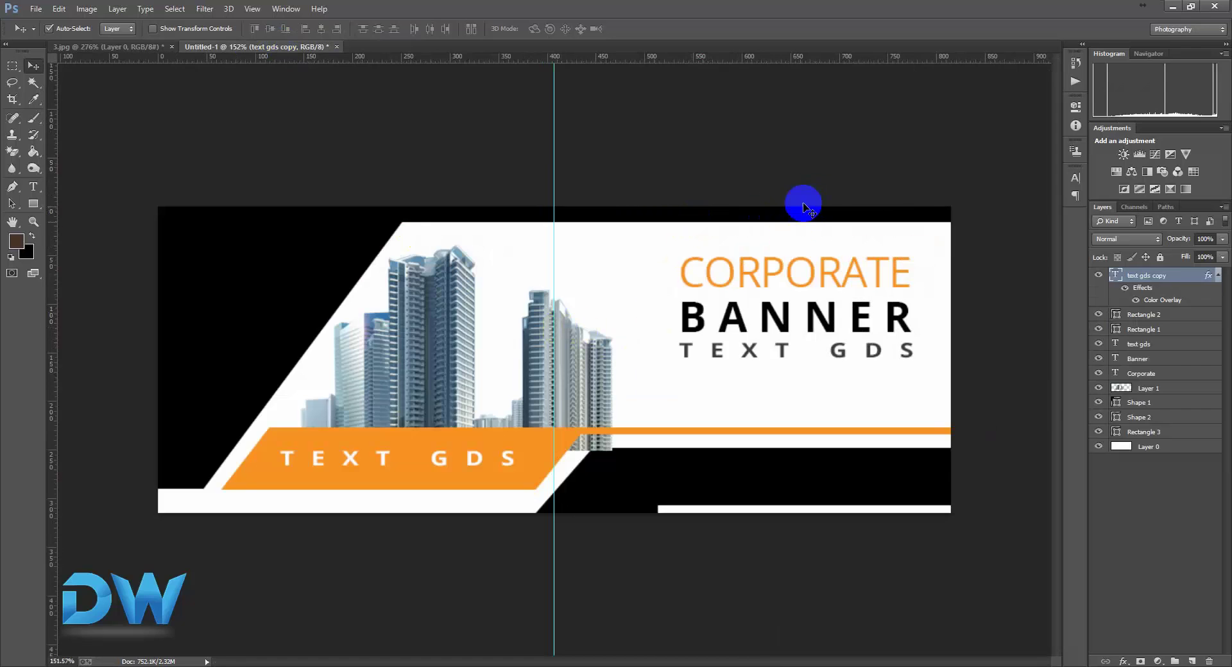
click(796, 223)
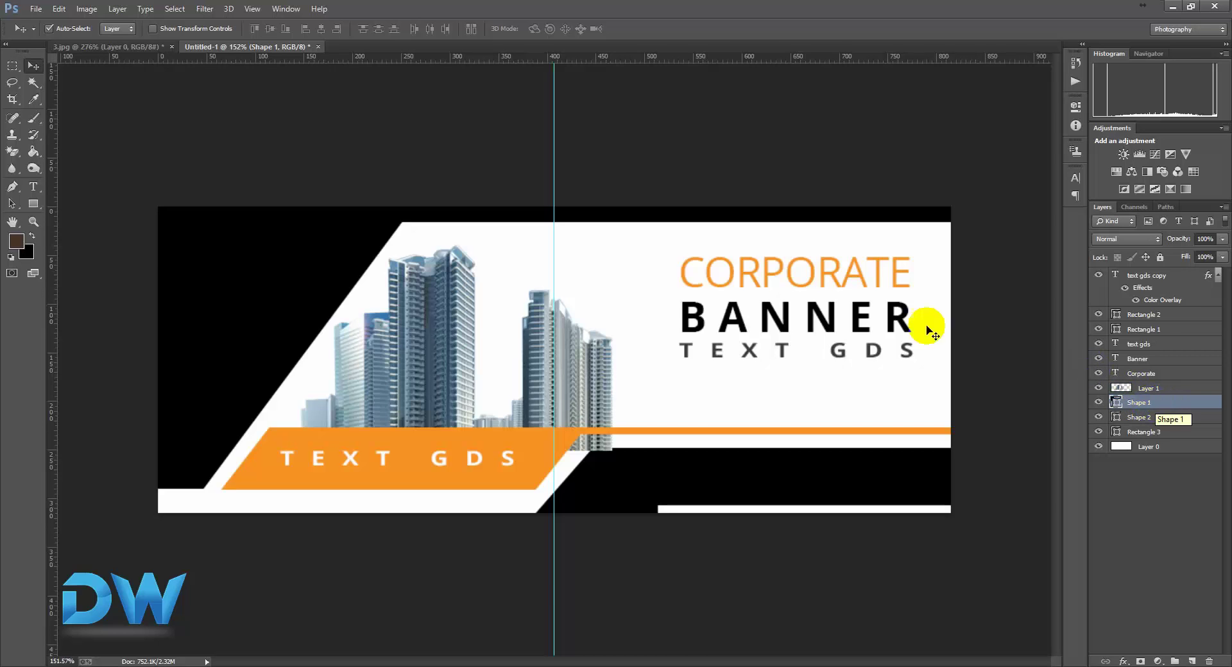
Check Shape 1 by toggling its visibility, then rasterize the layer
click(834, 219)
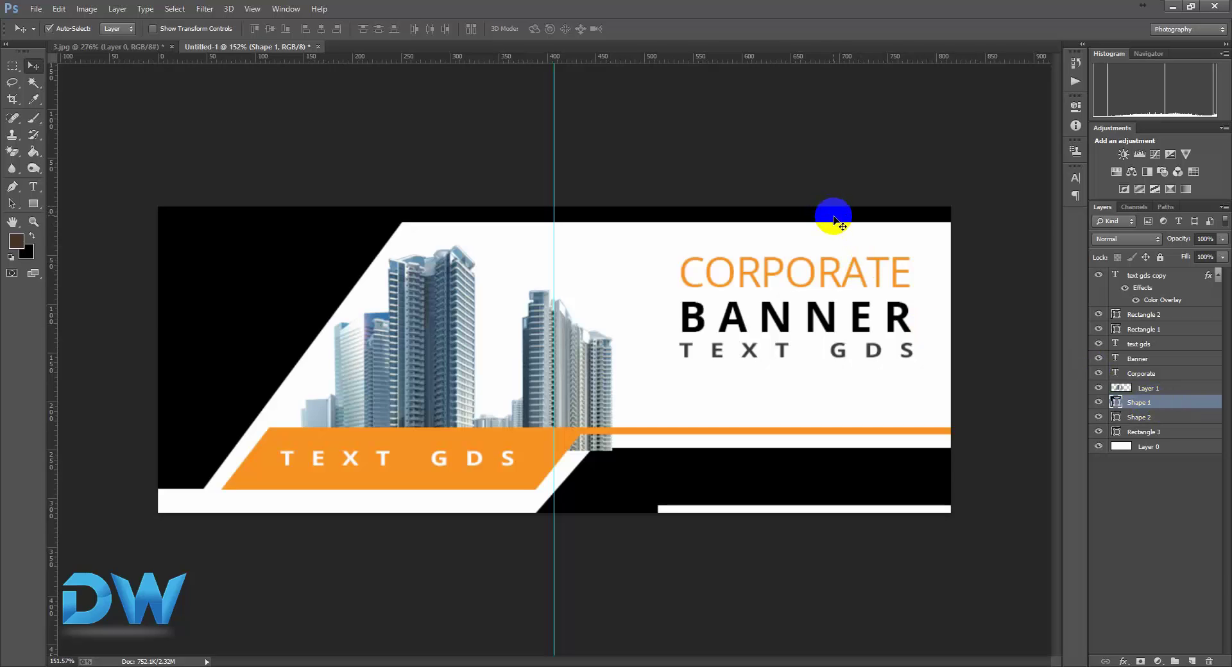
click(1125, 396)
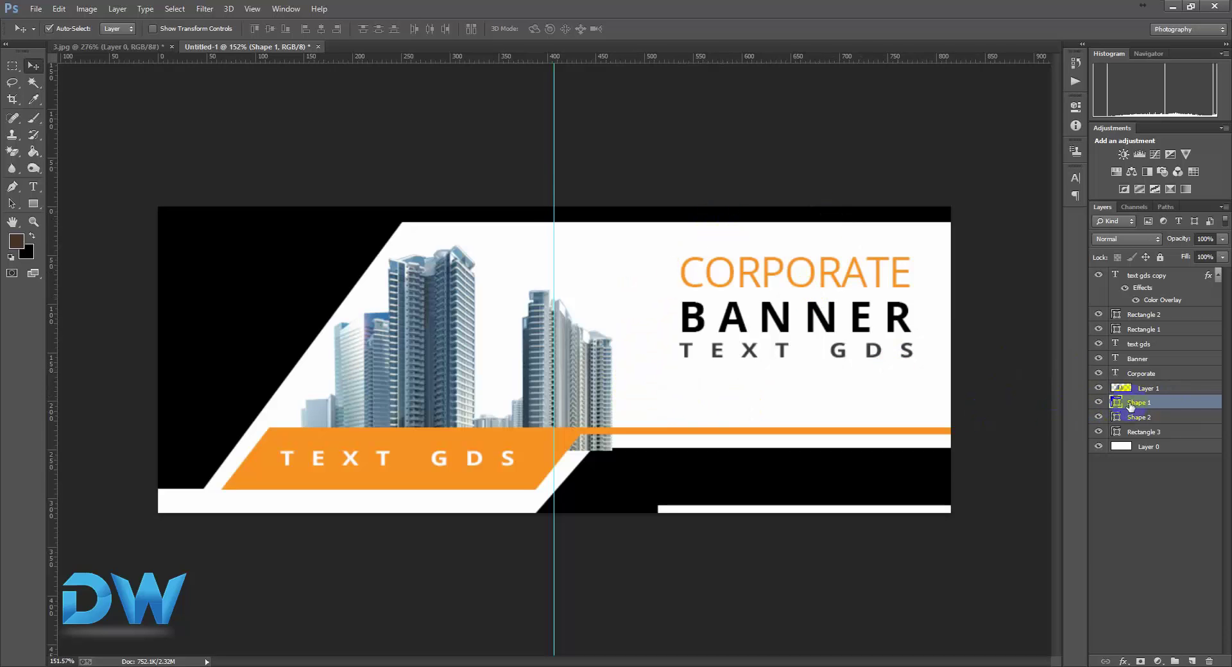
click(1099, 404)
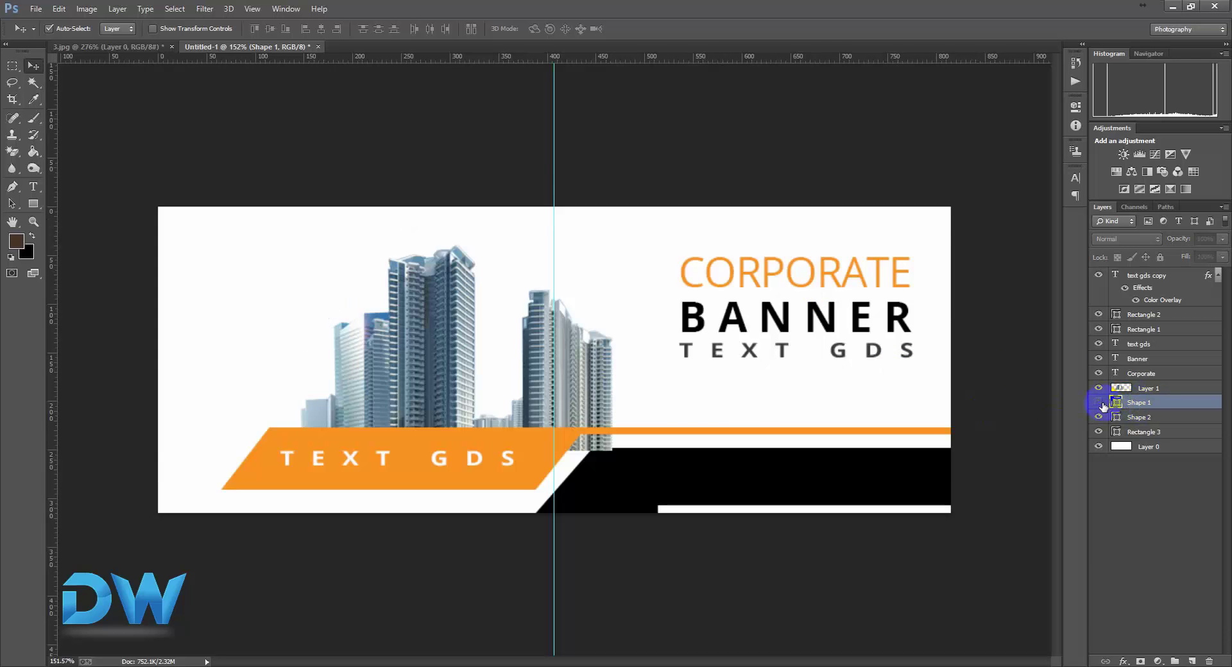
click(1100, 403)
click(1100, 403)
click(1100, 403)
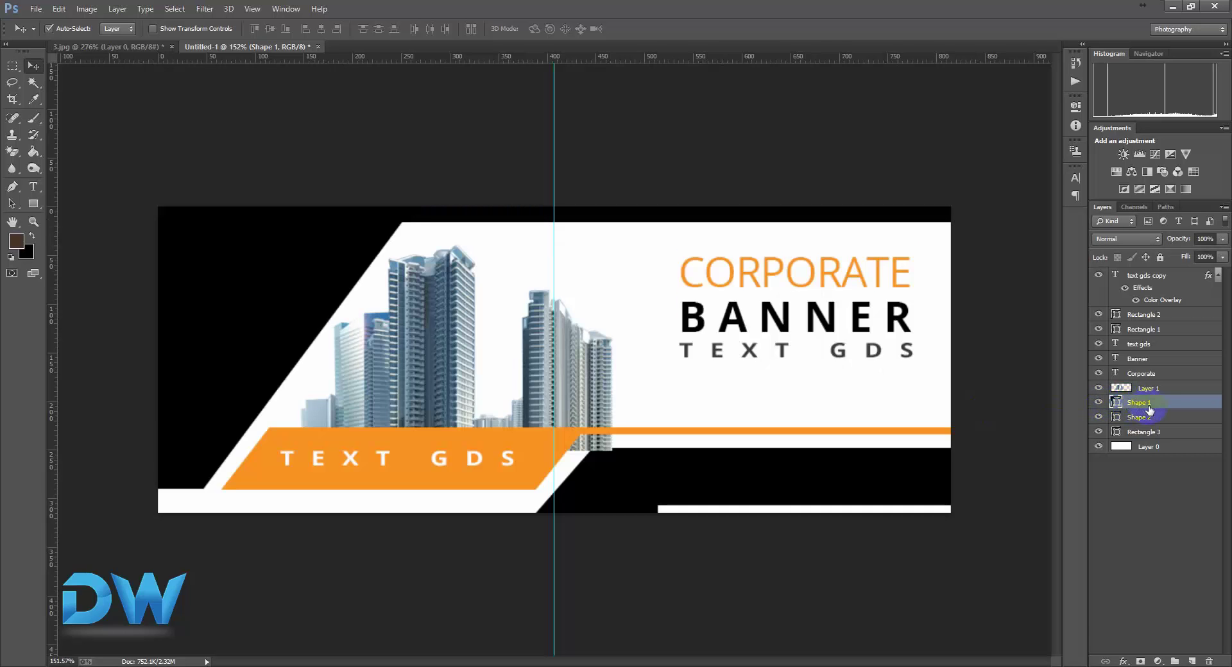
right_click(1138, 405)
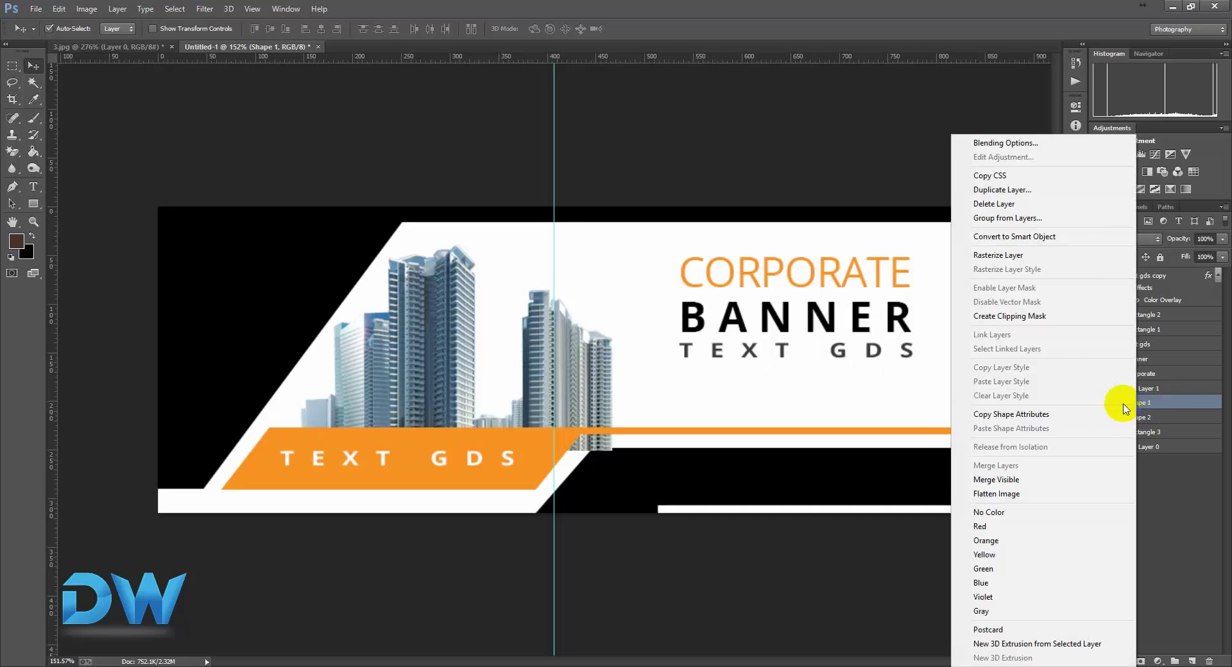
click(1020, 255)
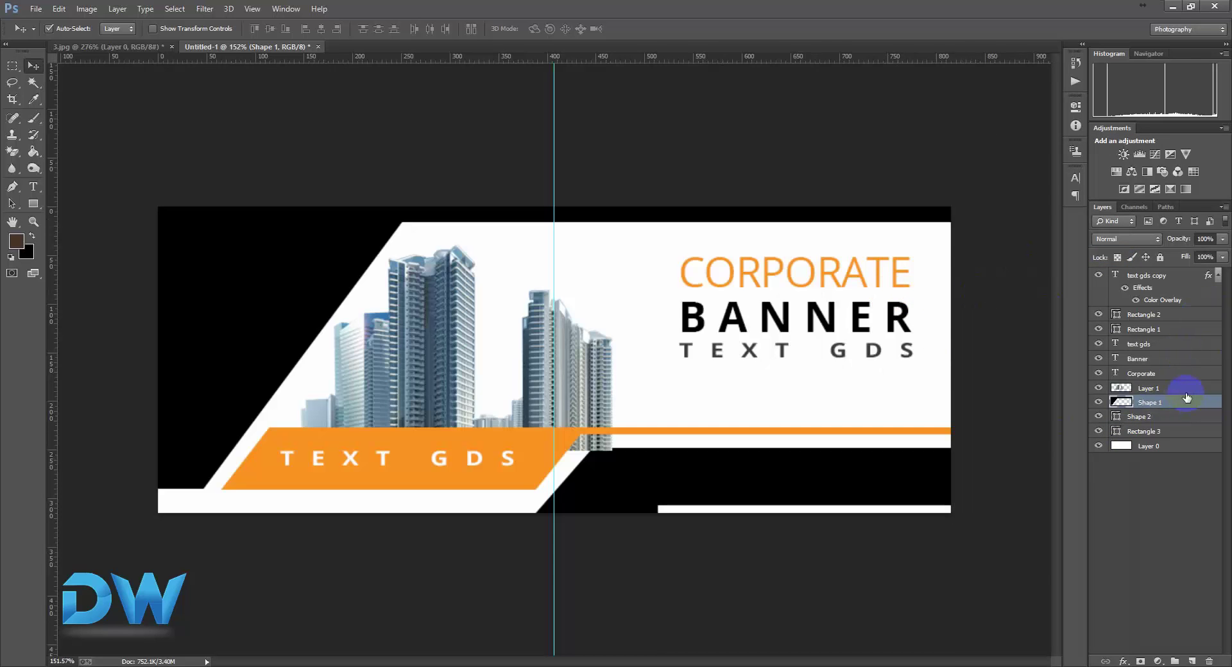
Switch the Layers panel to medium thumbnails
click(1122, 403)
right_click(1122, 406)
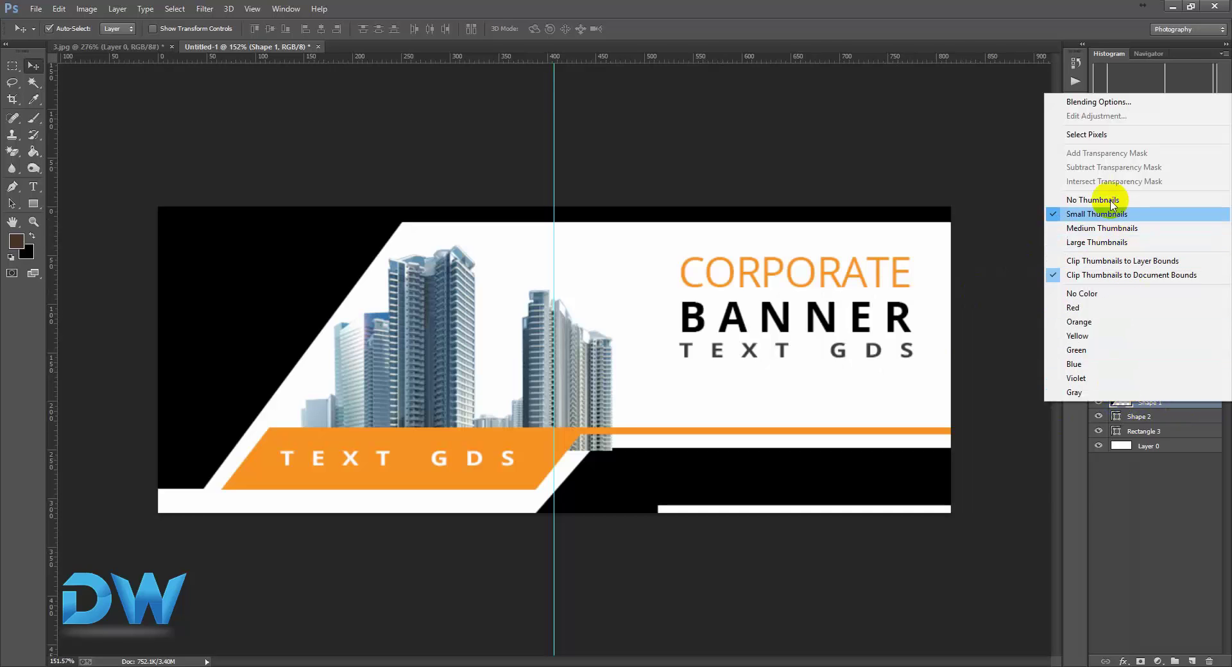
click(1120, 229)
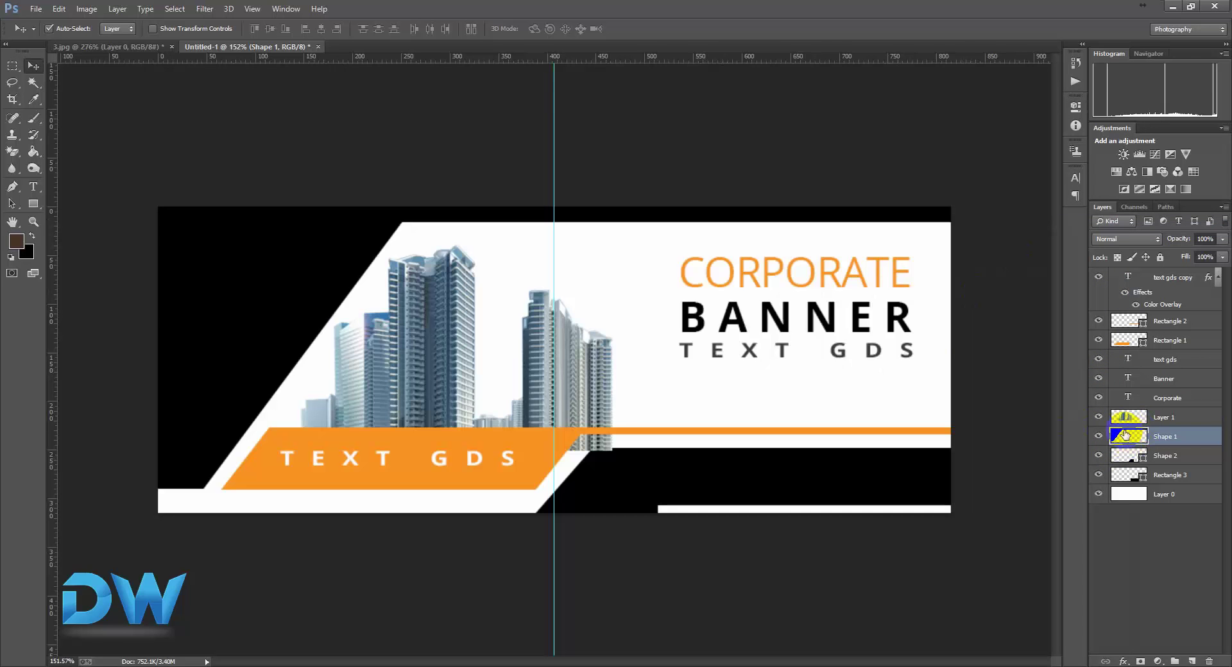
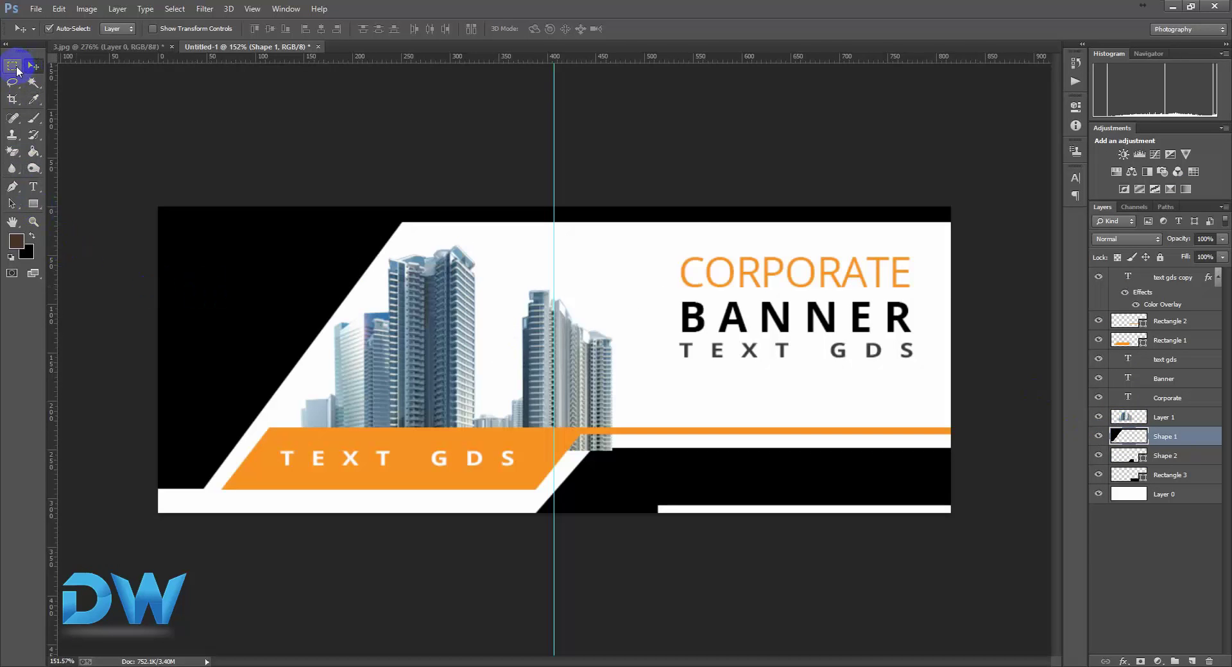
Draw a tall, thin orange rectangle beside the titles
click(33, 204)
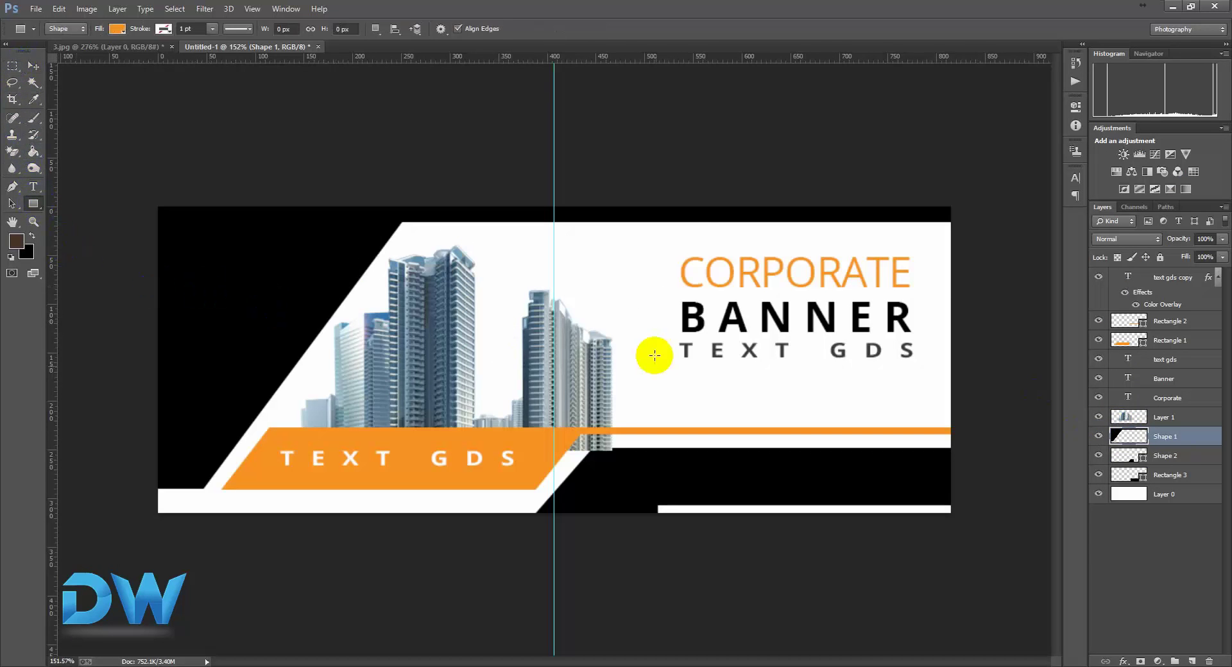
mouse_move(660, 193)
mouse_down()
mouse_move(684, 323)
mouse_move(680, 473)
mouse_up()
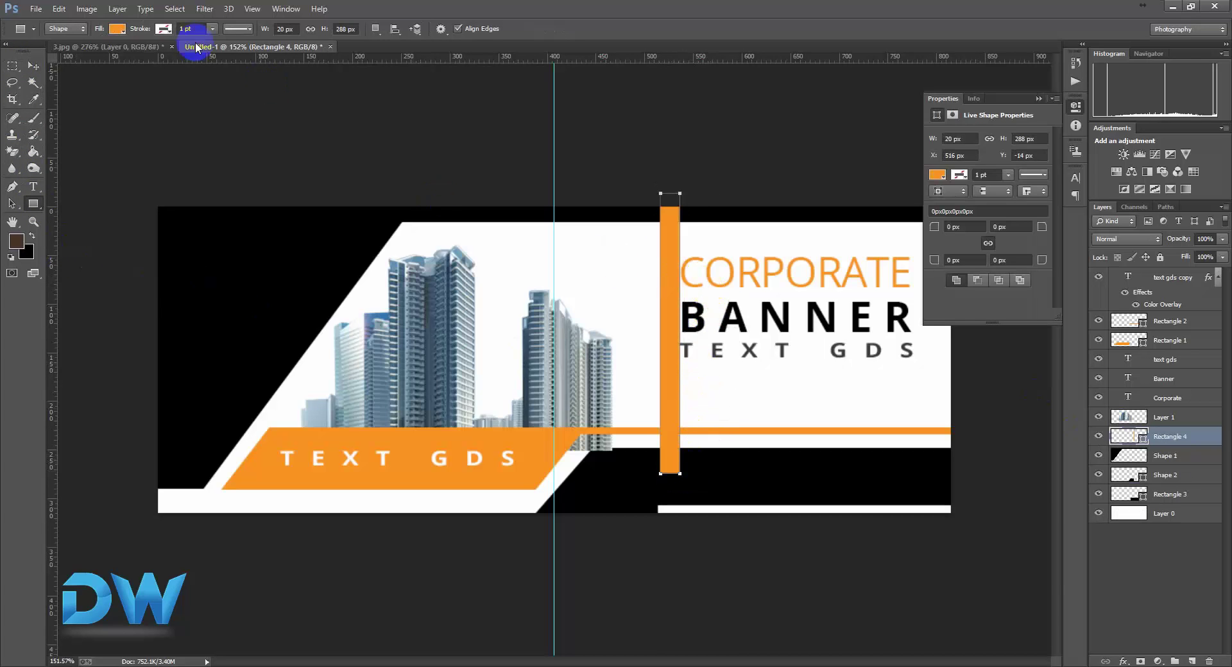
click(59, 8)
click(99, 247)
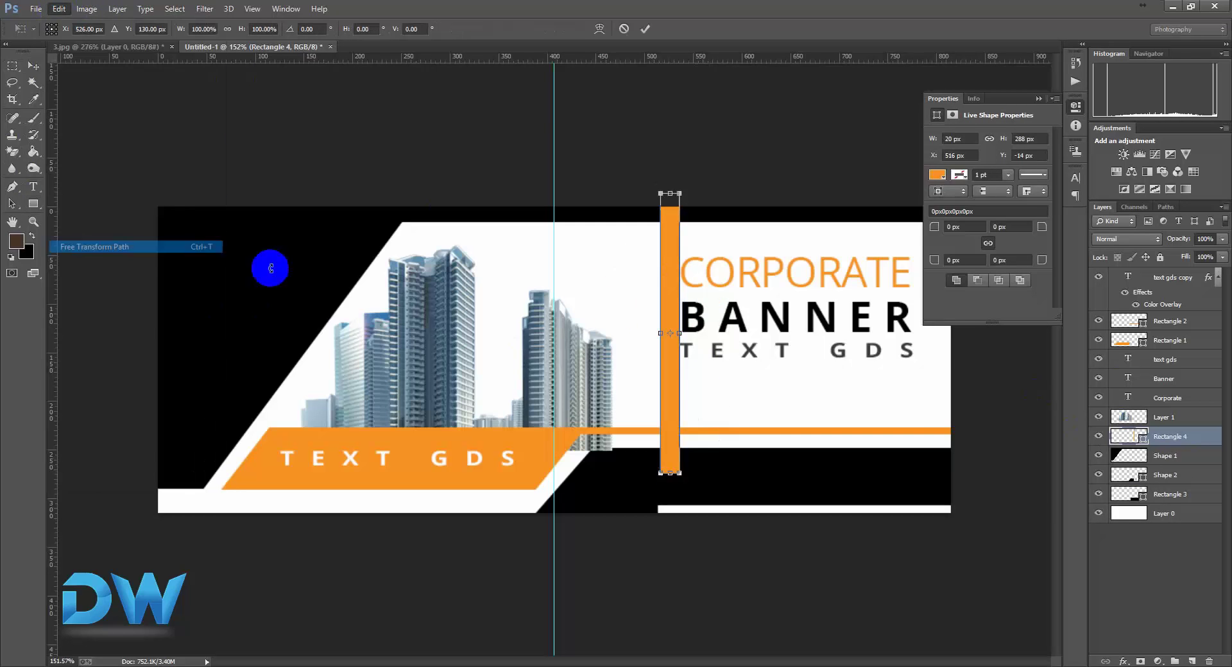
Rotate, stretch and tilt the rectangle into a diagonal stripe at about 36°, 132.65% height
mouse_move(693, 185)
mouse_down()
mouse_move(721, 206)
mouse_move(743, 257)
mouse_move(712, 277)
mouse_move(726, 263)
mouse_up()
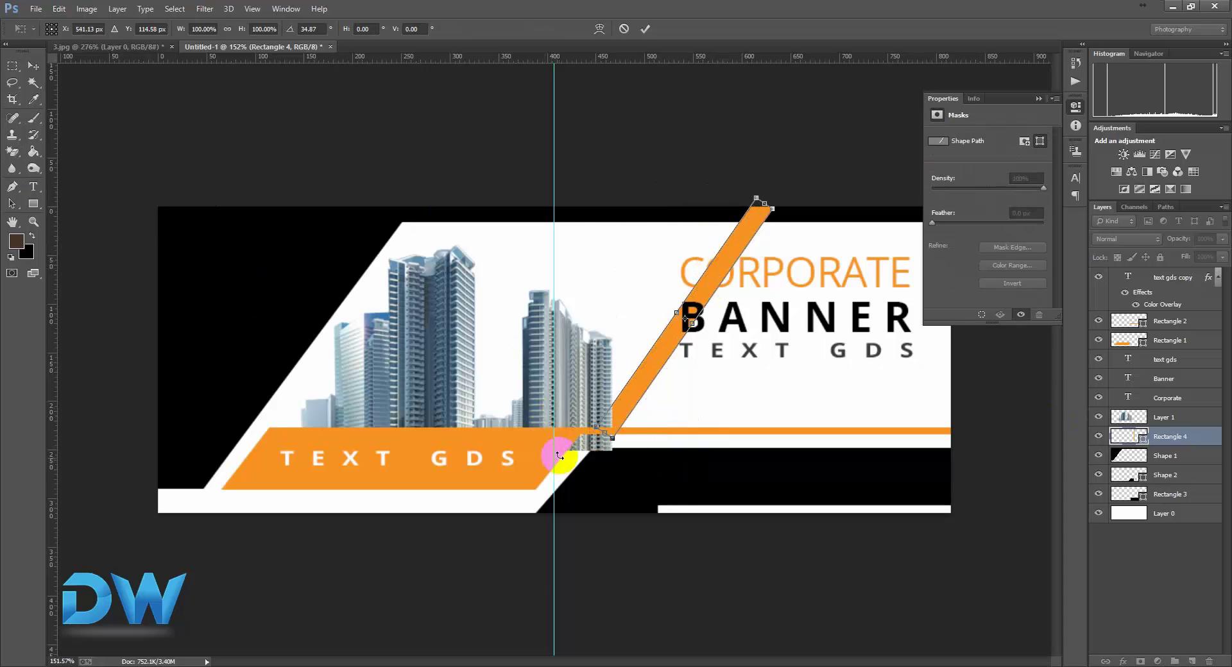
drag(602, 431, 555, 490)
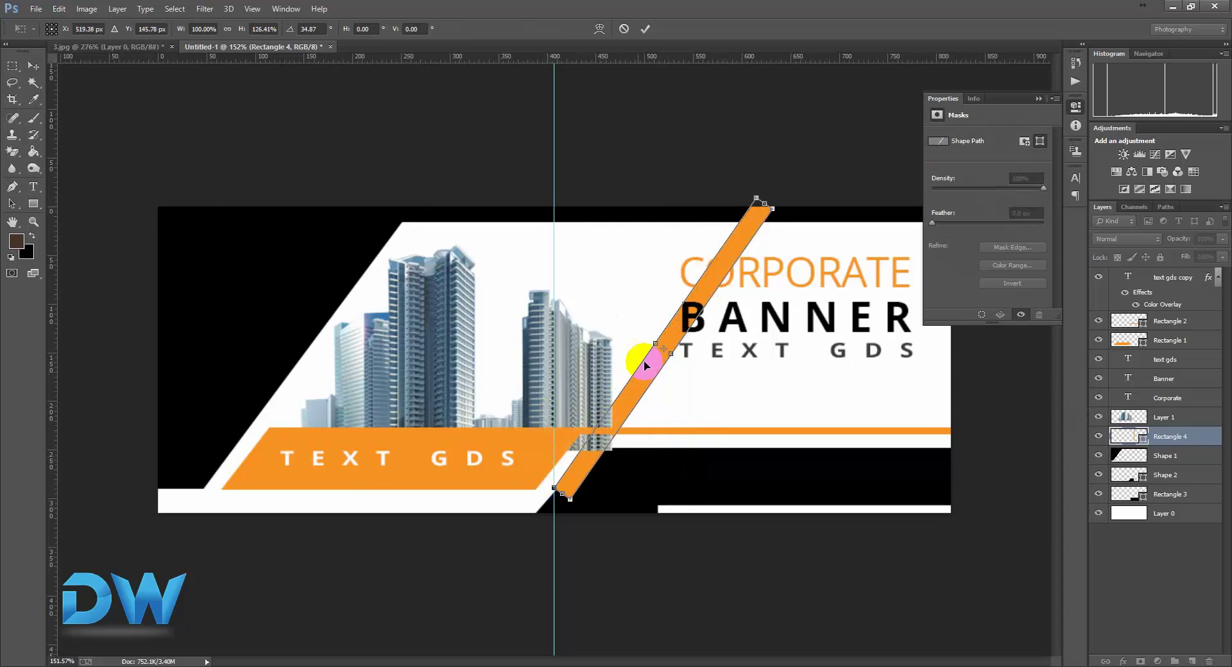
drag(648, 368, 638, 367)
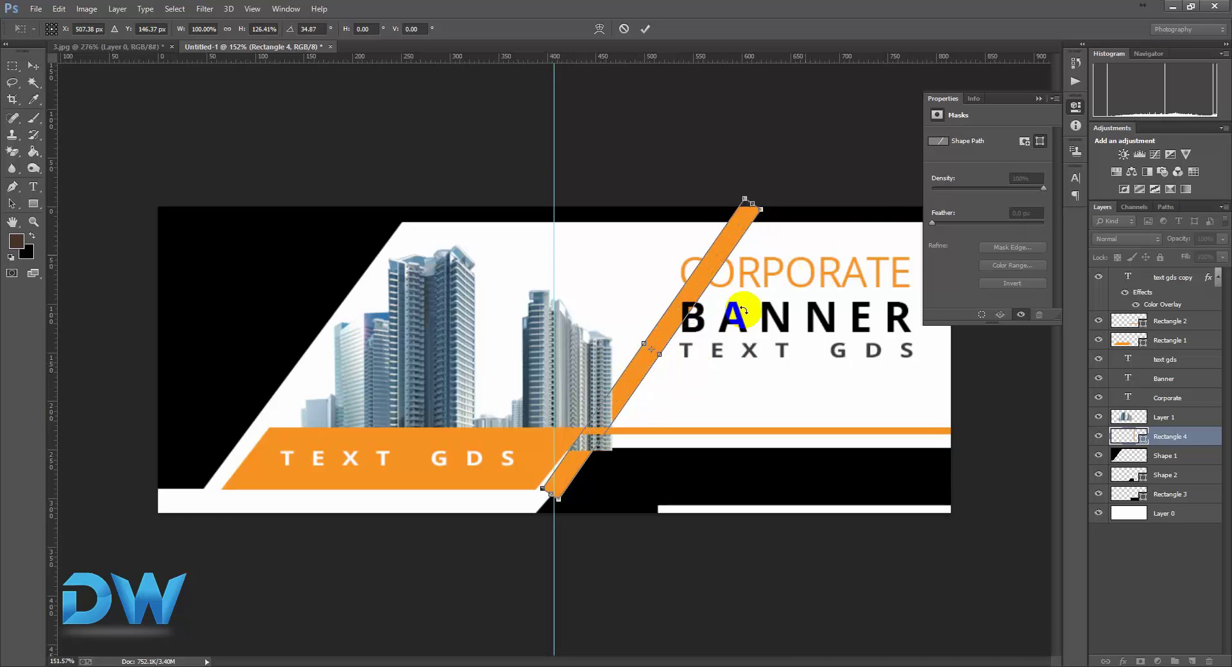
scroll(638, 407, up, 1)
scroll(642, 385, up, 1)
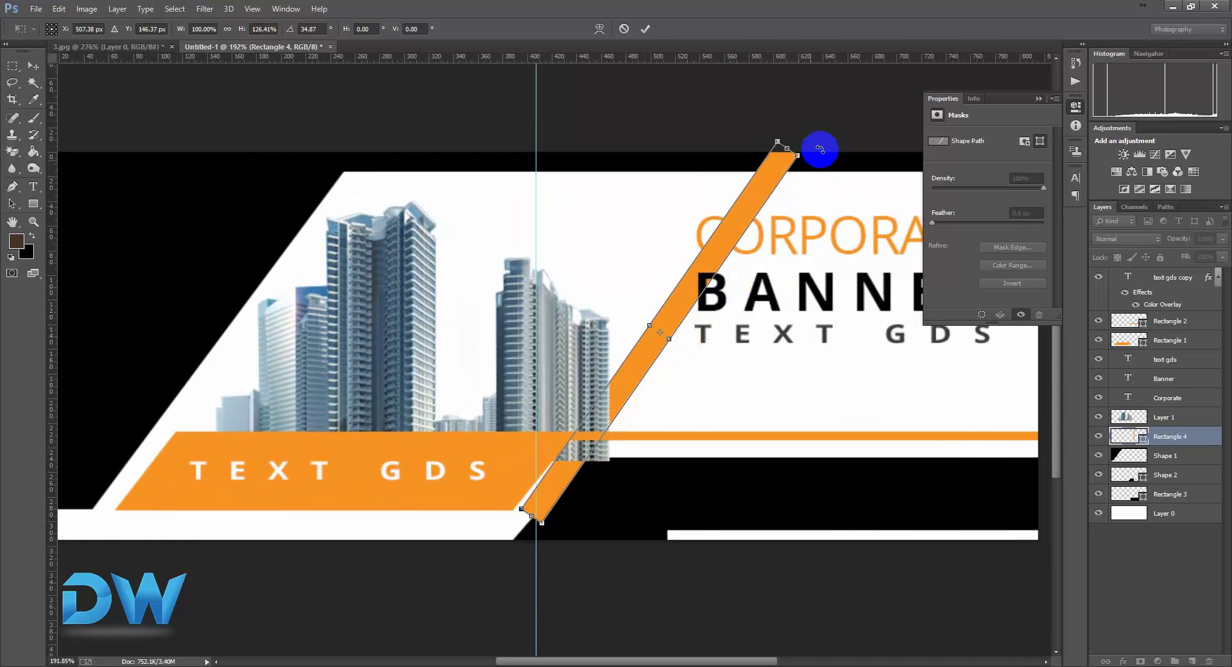
drag(822, 143, 804, 133)
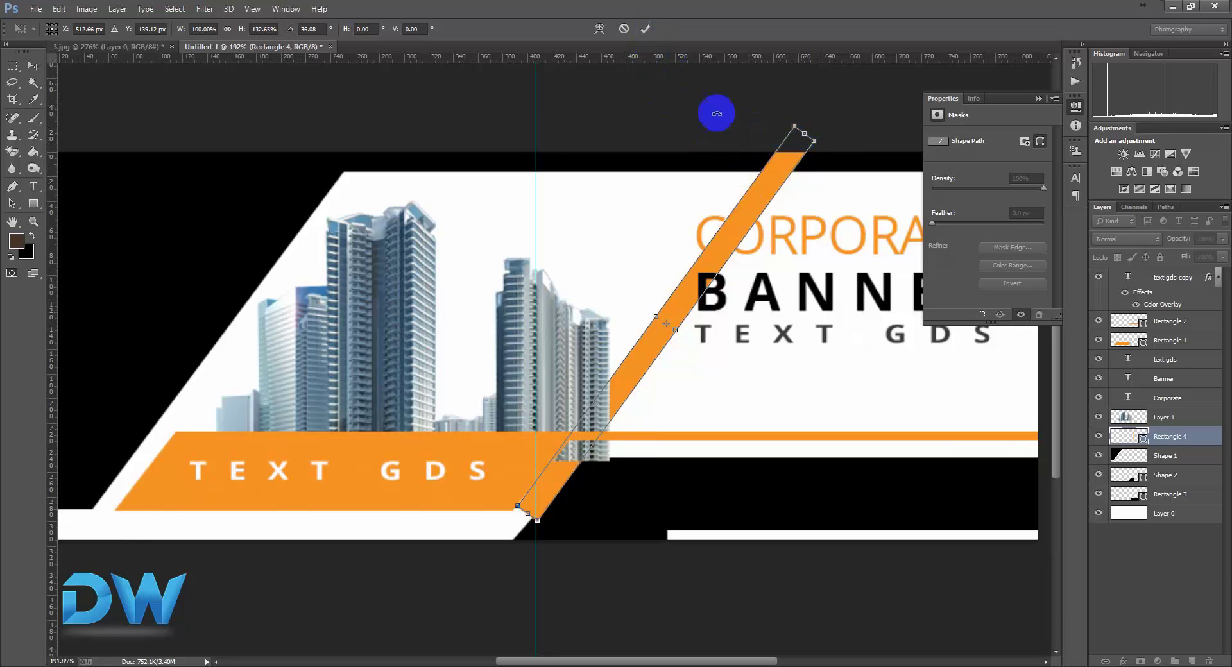
Commit the stripe as a path, load Rectangle 4's outline as a selection, and hide the stripe
click(647, 32)
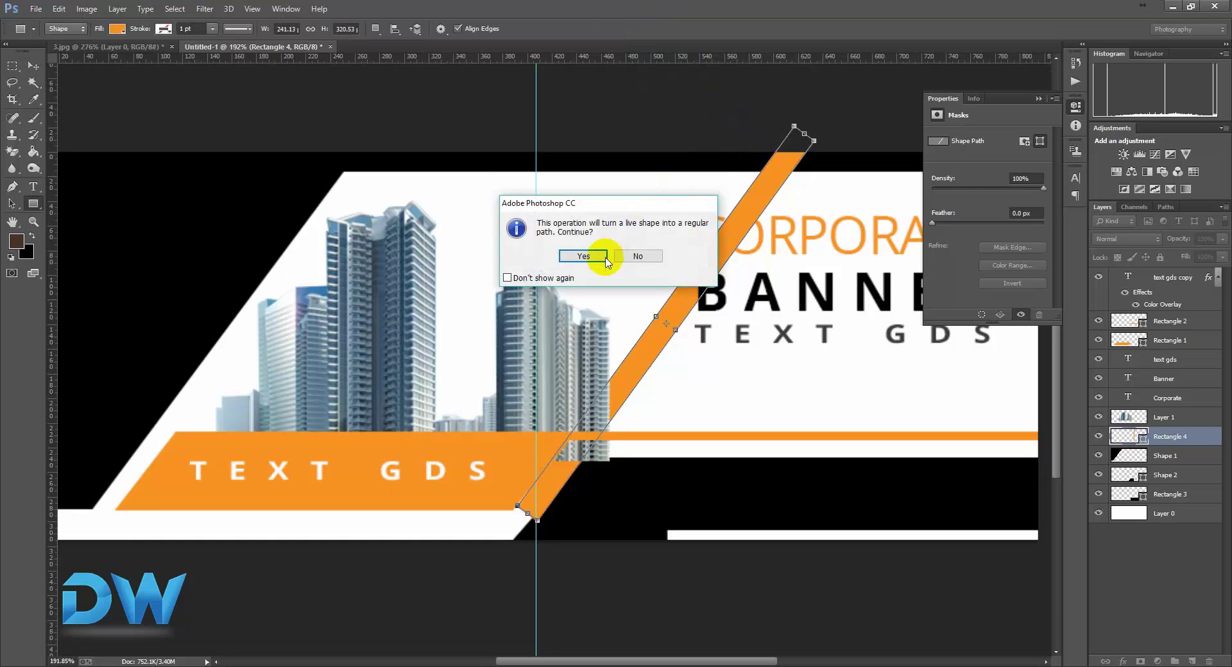
click(604, 258)
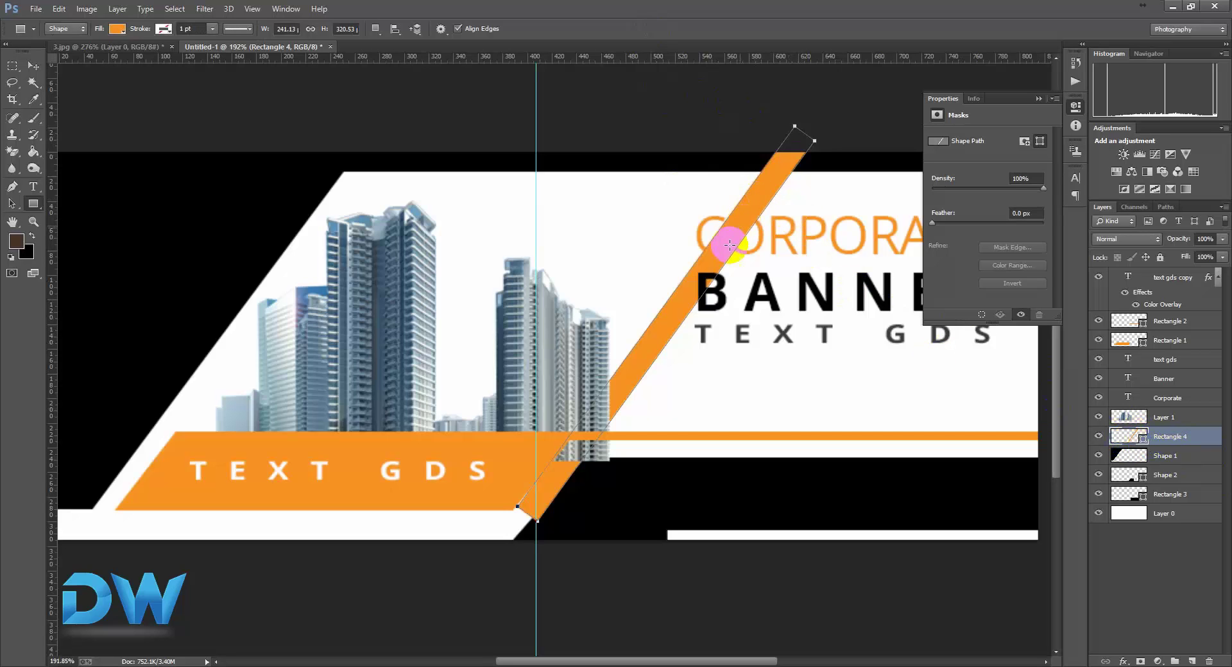
ctrl+click(1128, 437)
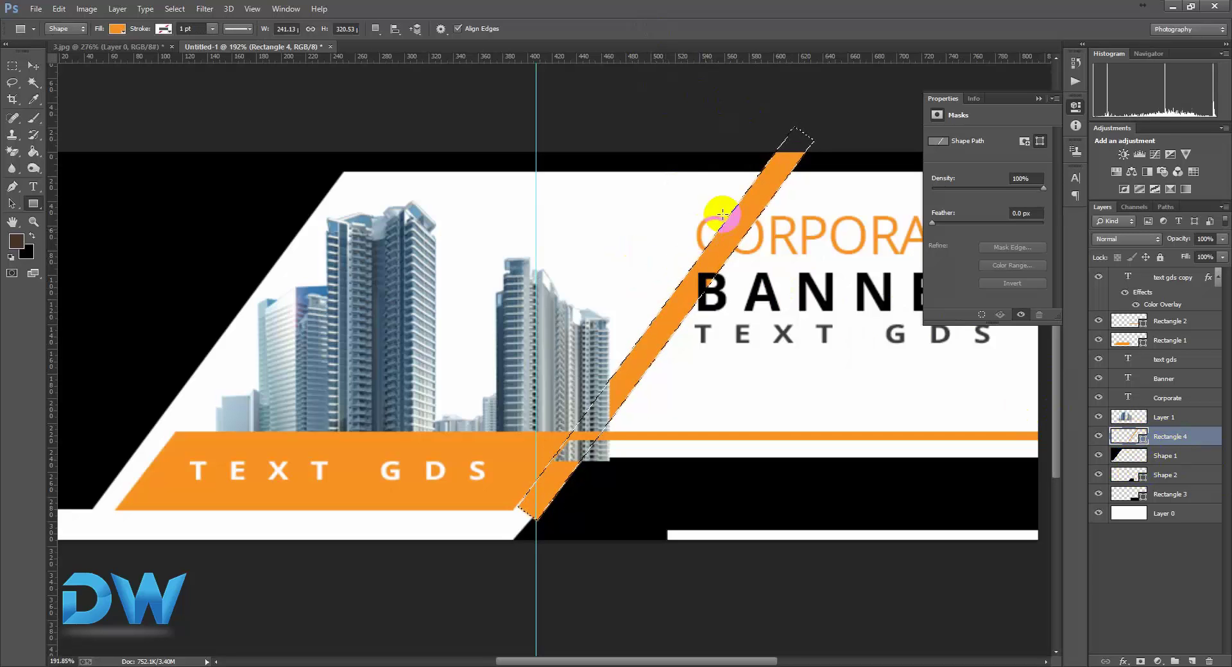
click(811, 123)
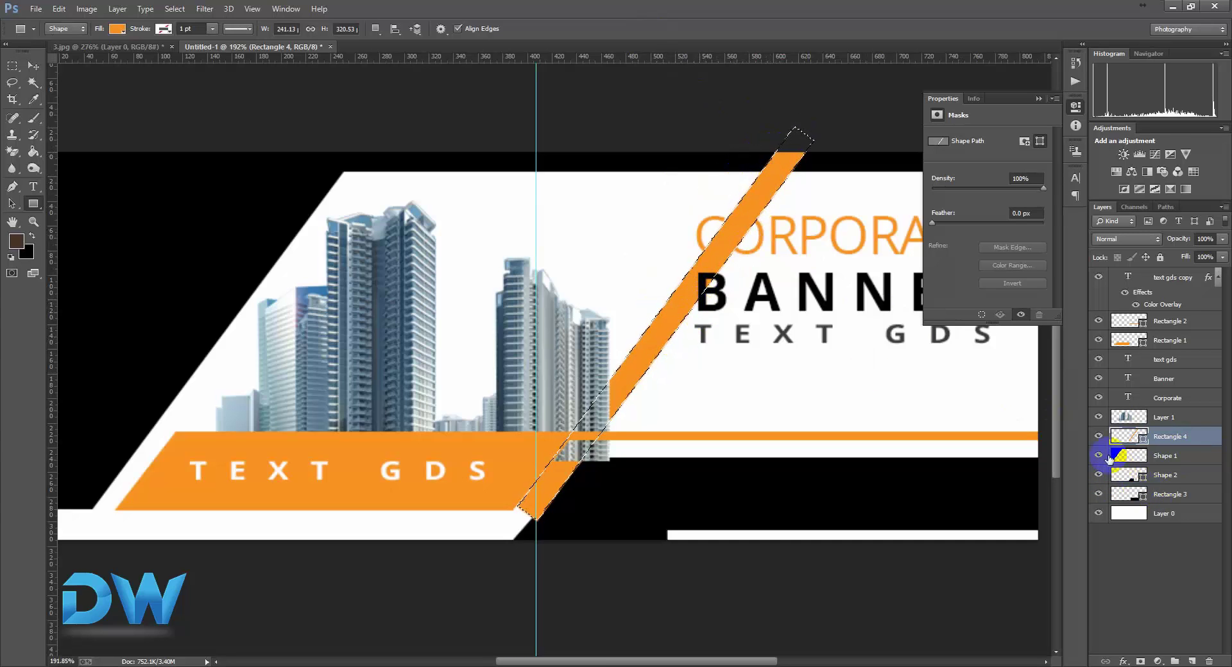
click(1099, 437)
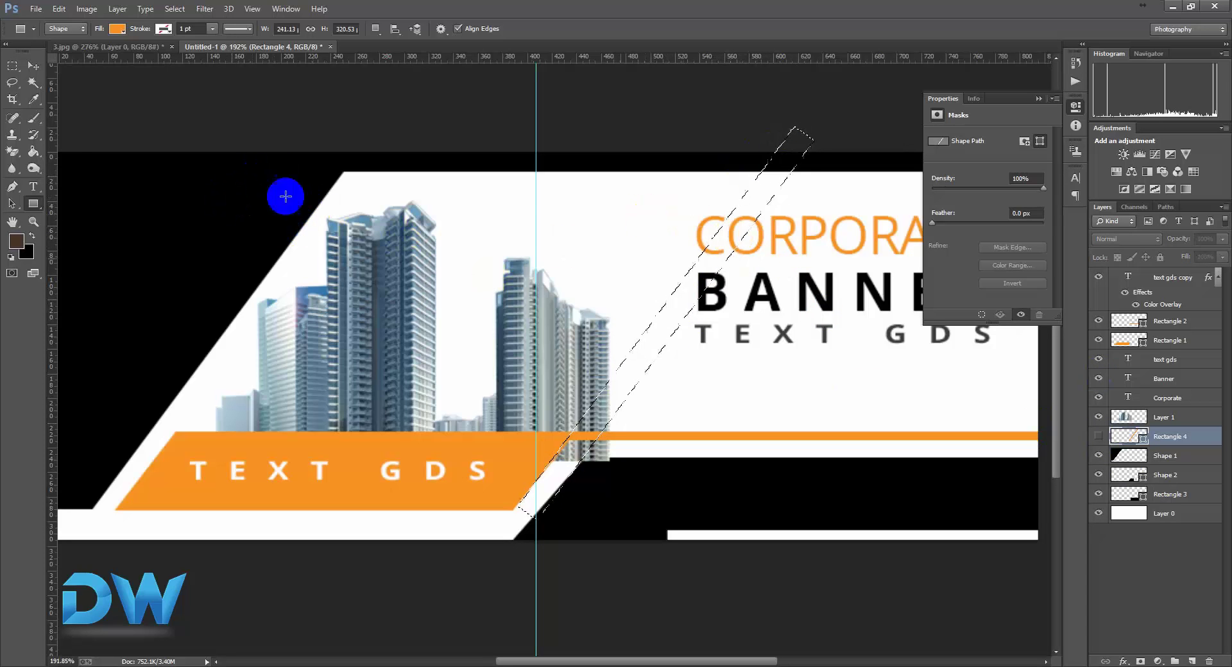
Delete the stripe-shaped area from the black Shape 1 layer, deselect, and collapse the Properties panel
click(33, 66)
click(303, 242)
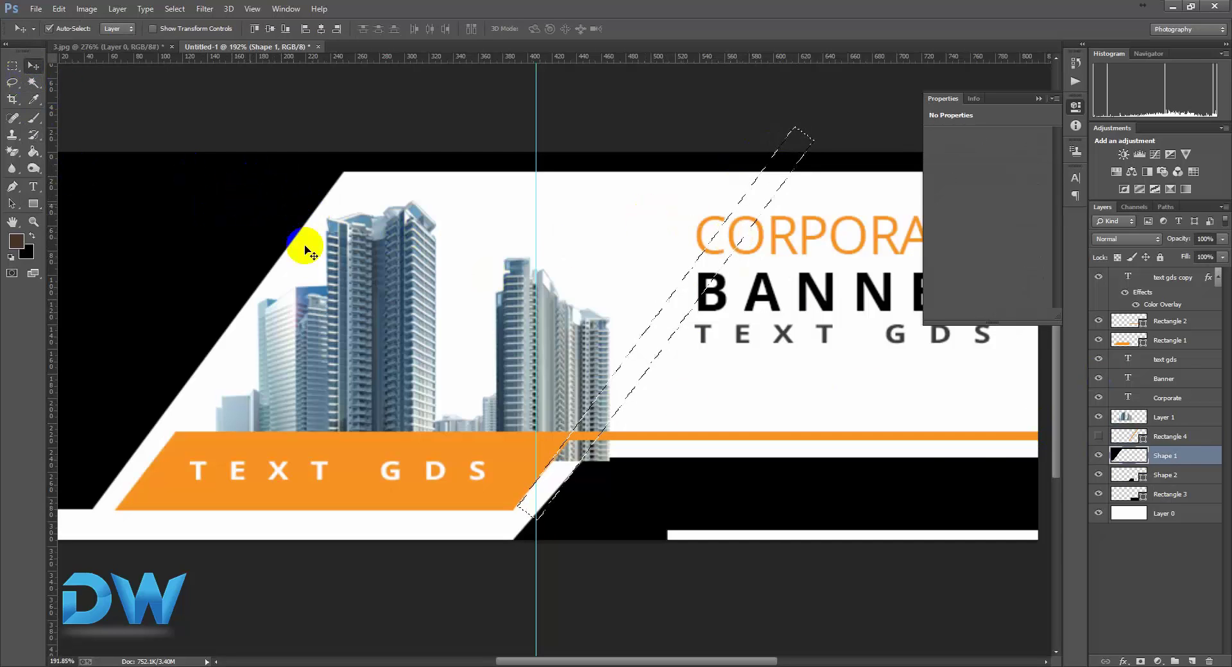
click(1140, 456)
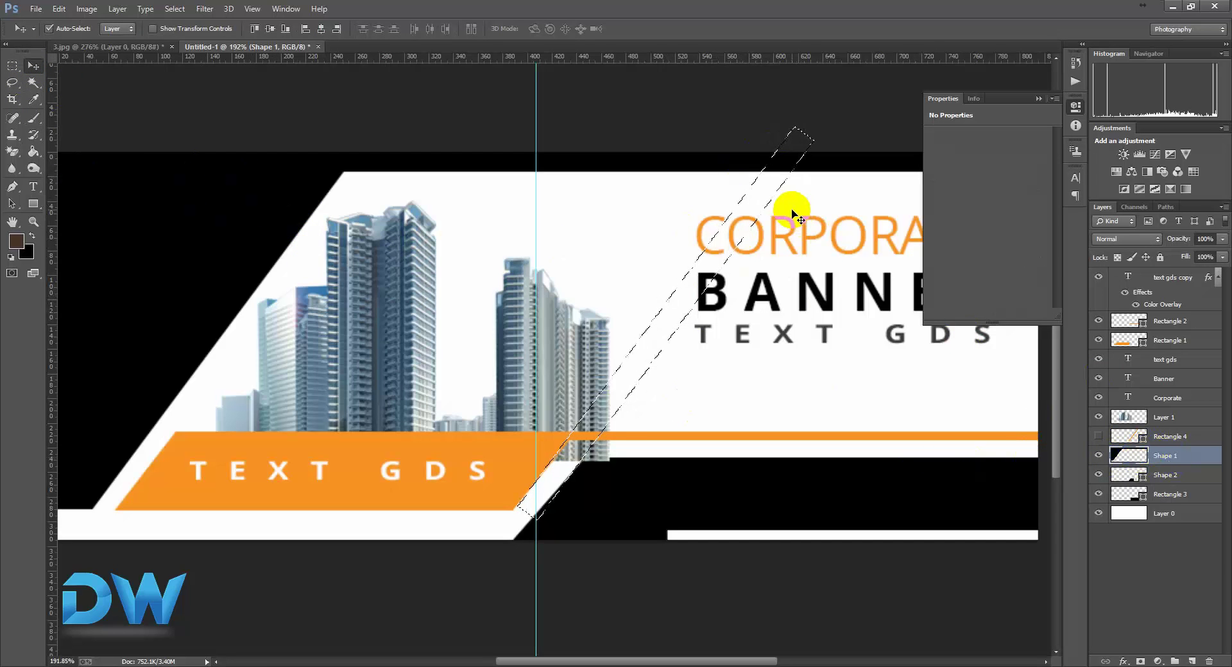
click(791, 180)
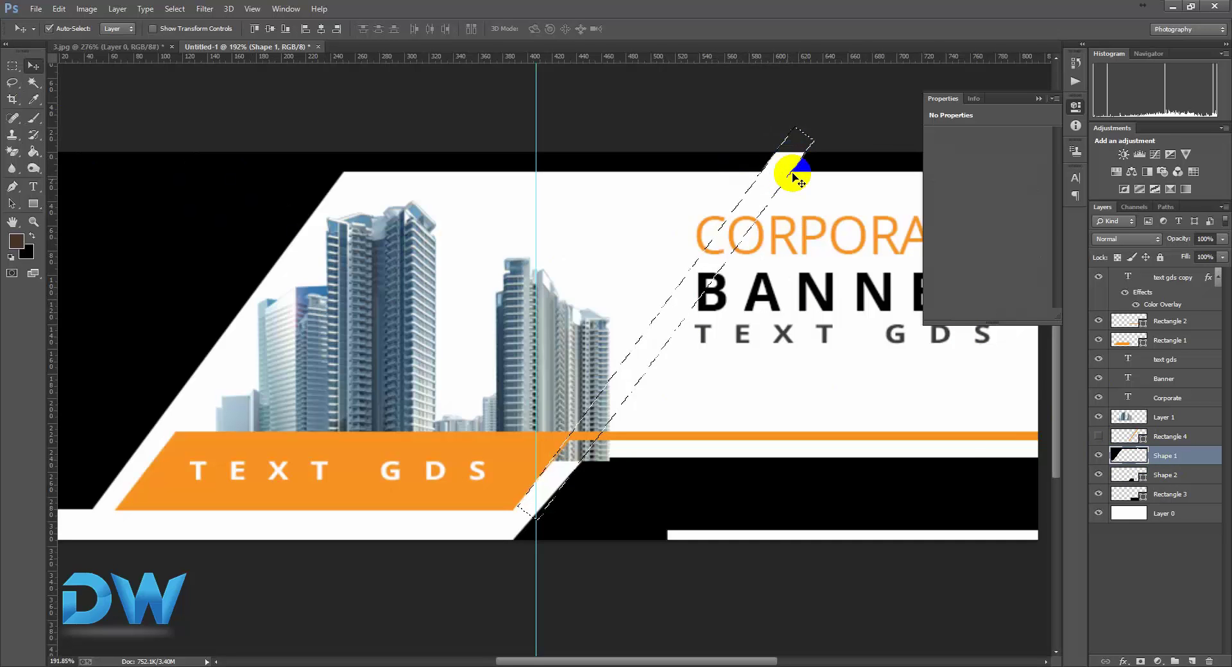
click(175, 9)
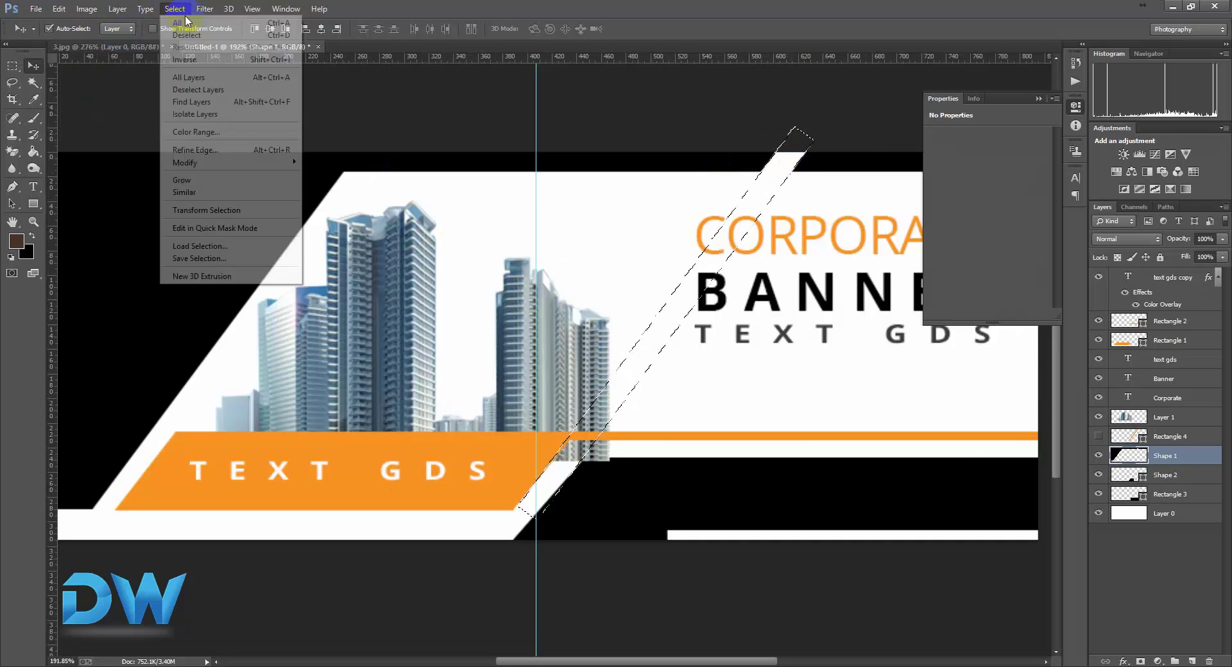
click(203, 35)
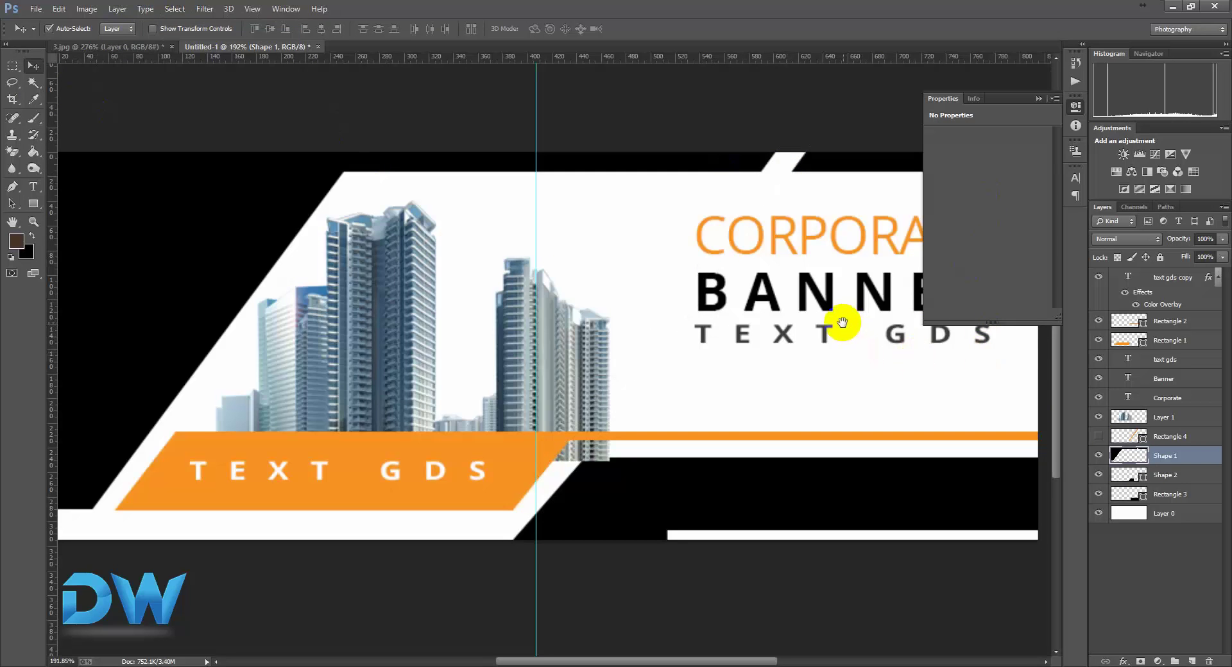
drag(836, 321, 715, 325)
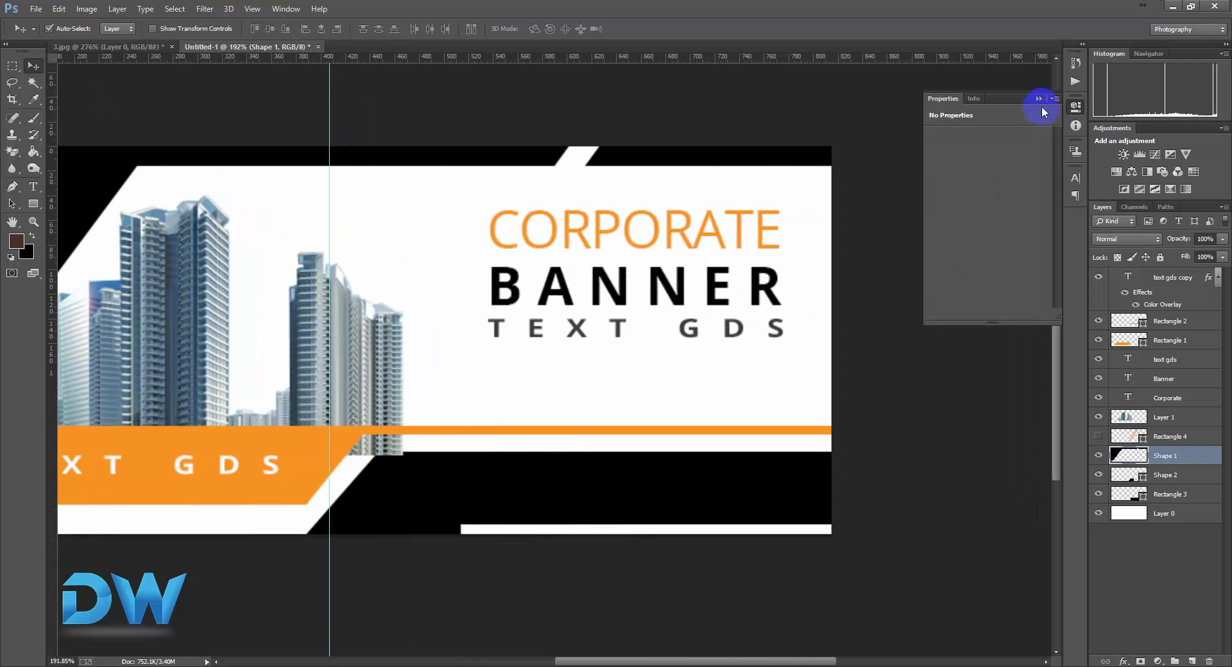
click(1039, 99)
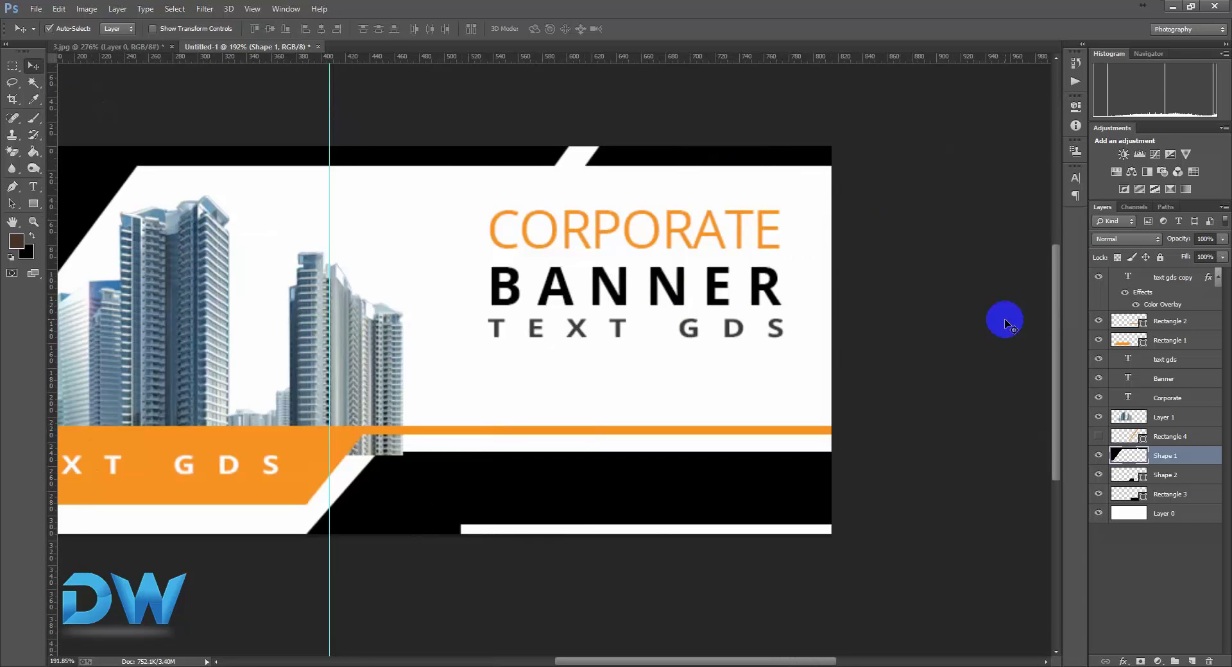
click(723, 157)
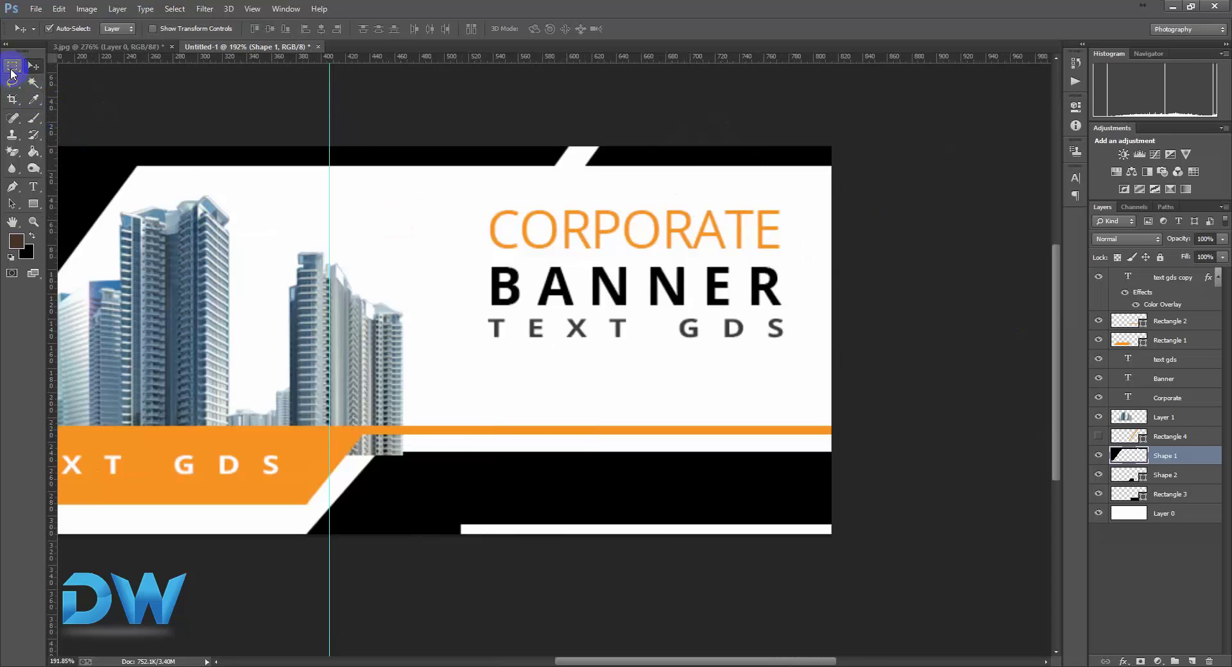
Show Rectangle 4 again and move the stripe right across the titles, undoing accidental title moves
click(1098, 437)
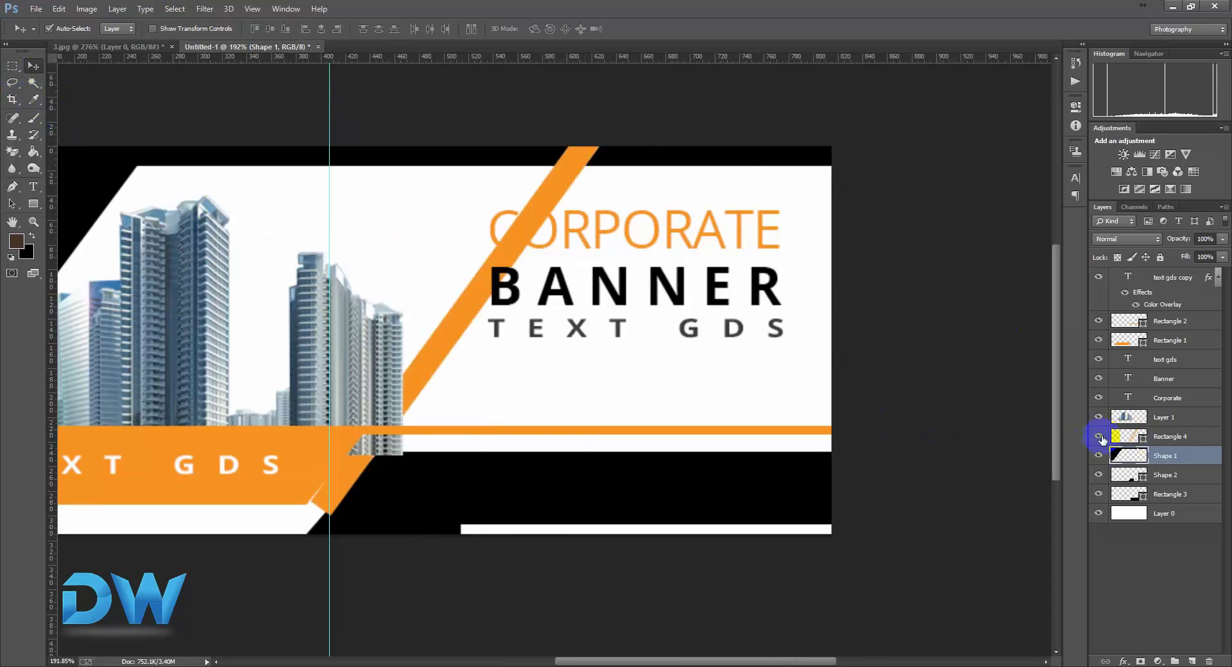
click(1149, 438)
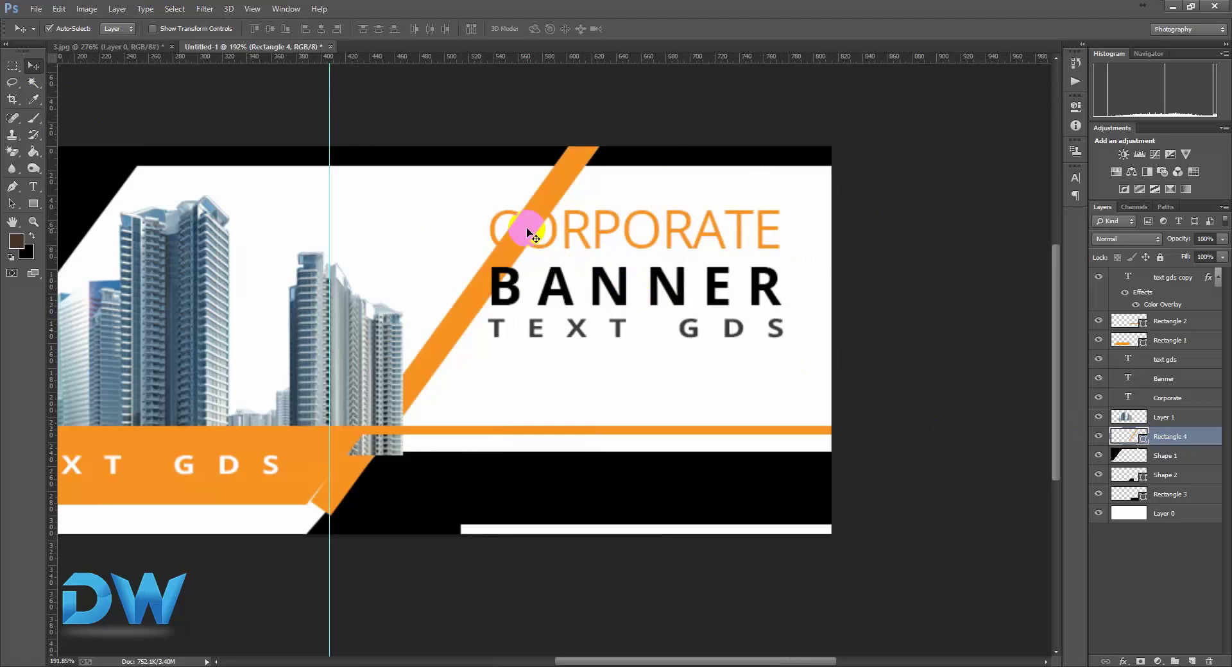
drag(528, 232, 638, 209)
key(ctrl+z)
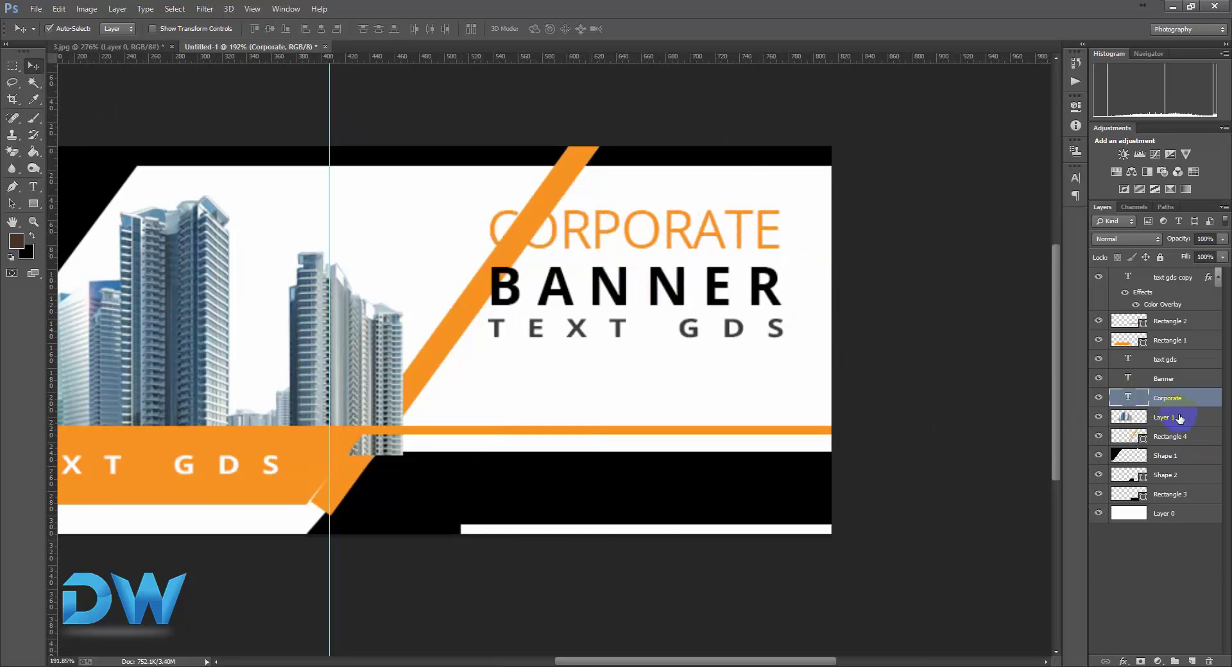
click(1176, 442)
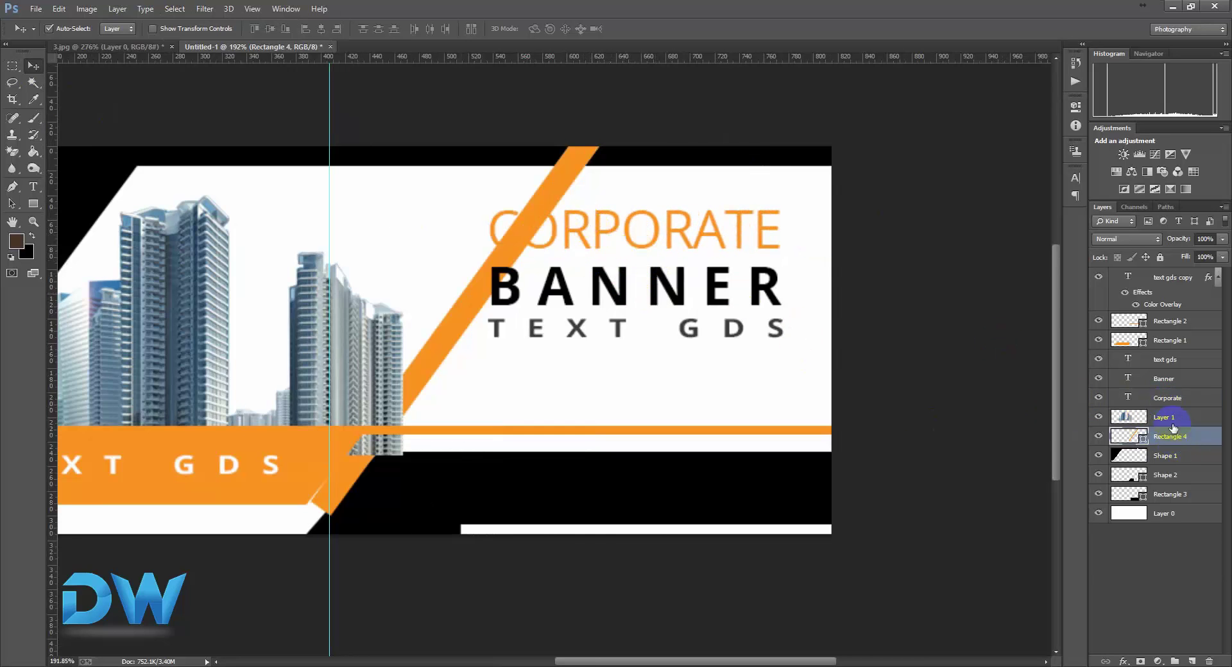
drag(535, 232, 568, 234)
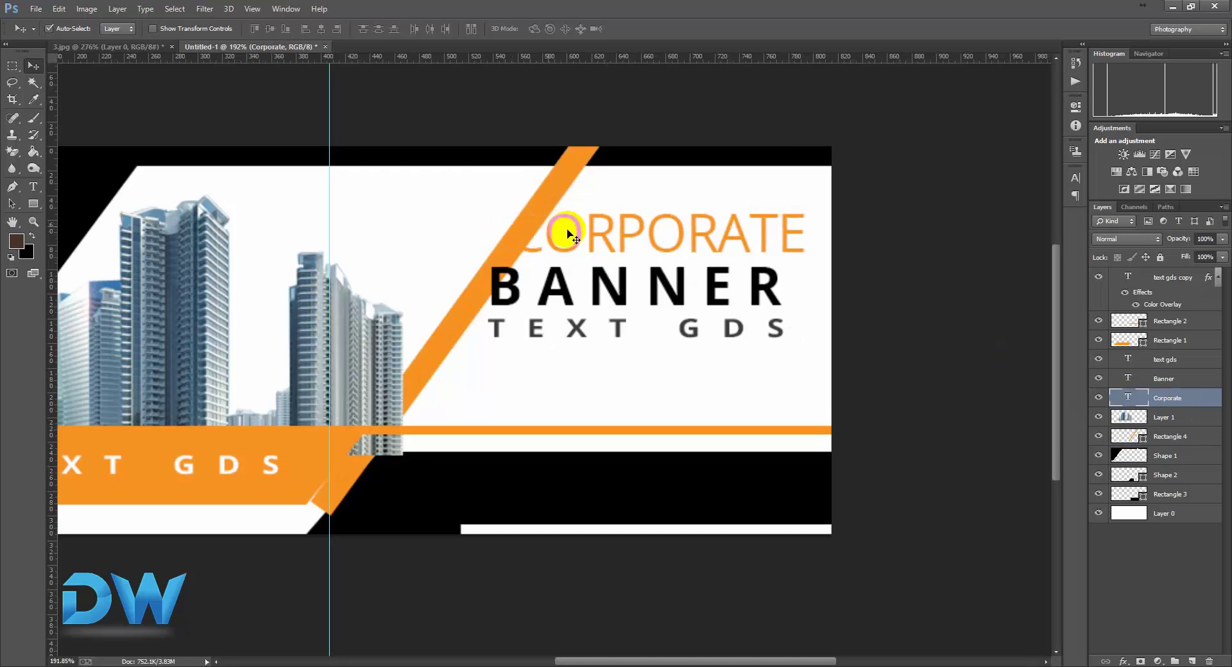
key(ctrl+z)
click(1175, 441)
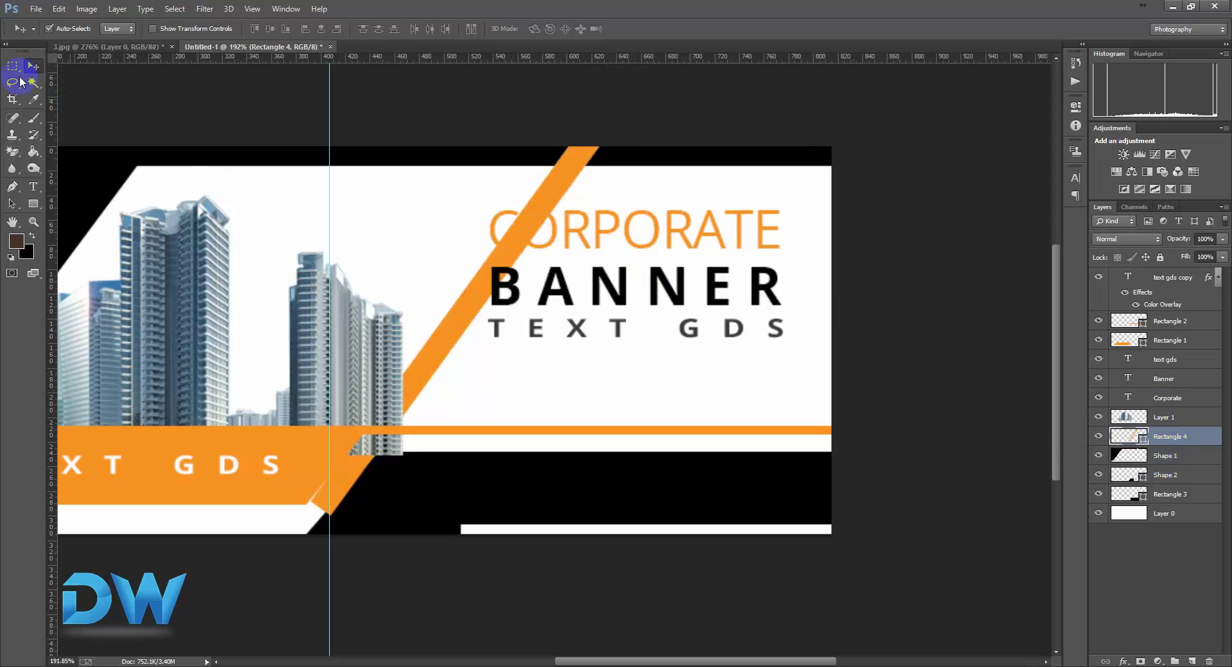
click(549, 204)
drag(542, 212, 671, 221)
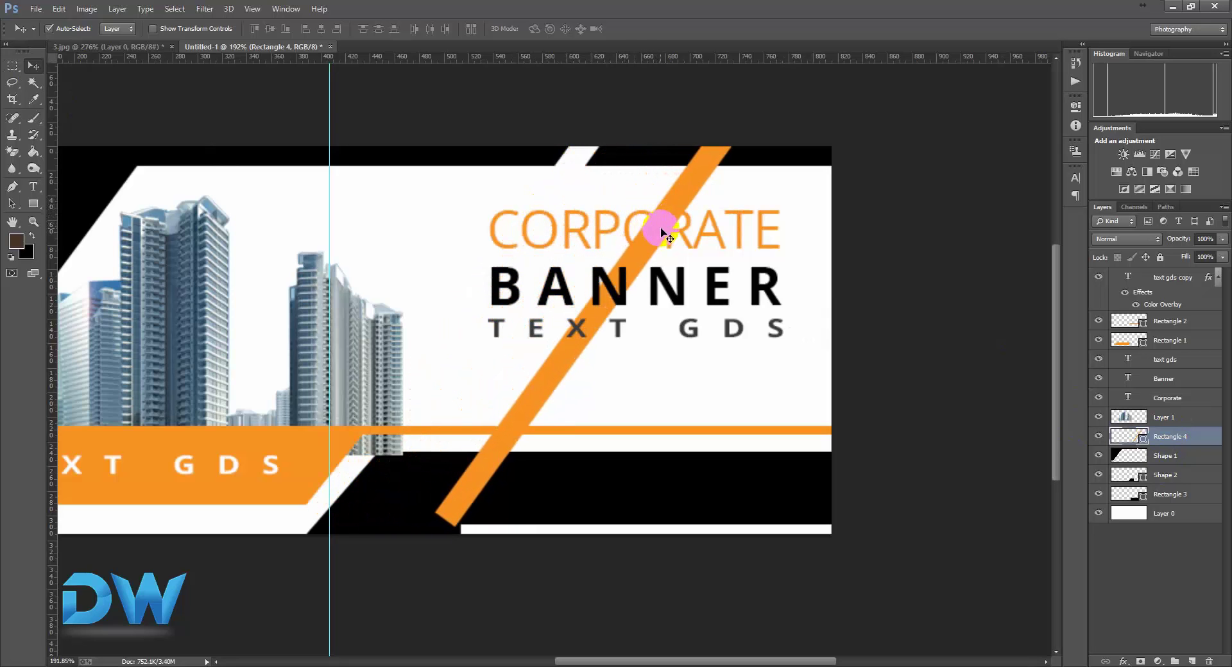
Narrow the stripe to 92.07% width and nudge it slightly right and up
key(ctrl+t)
drag(732, 328, 709, 328)
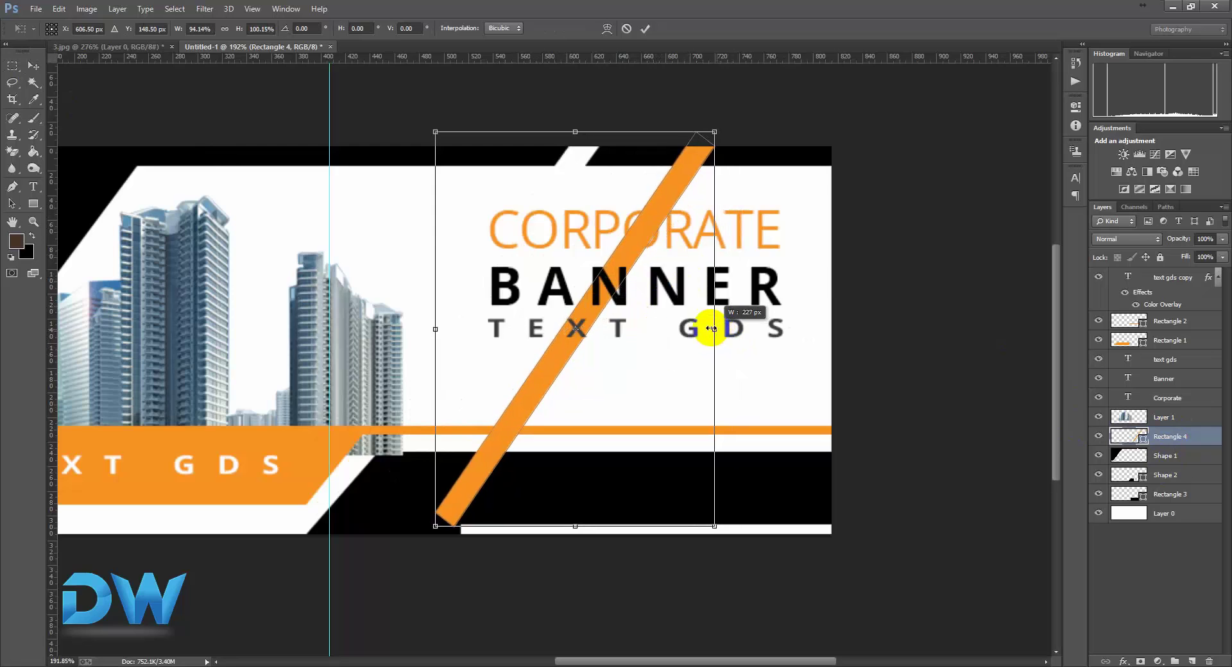
drag(656, 214, 674, 210)
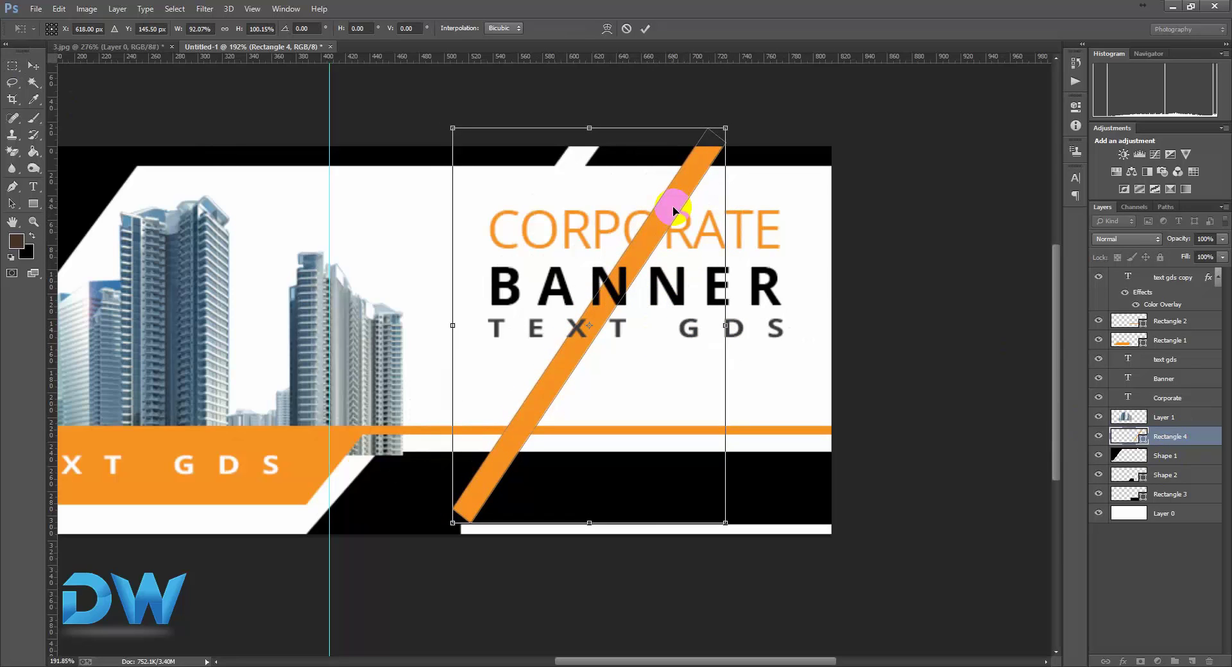
key(Return)
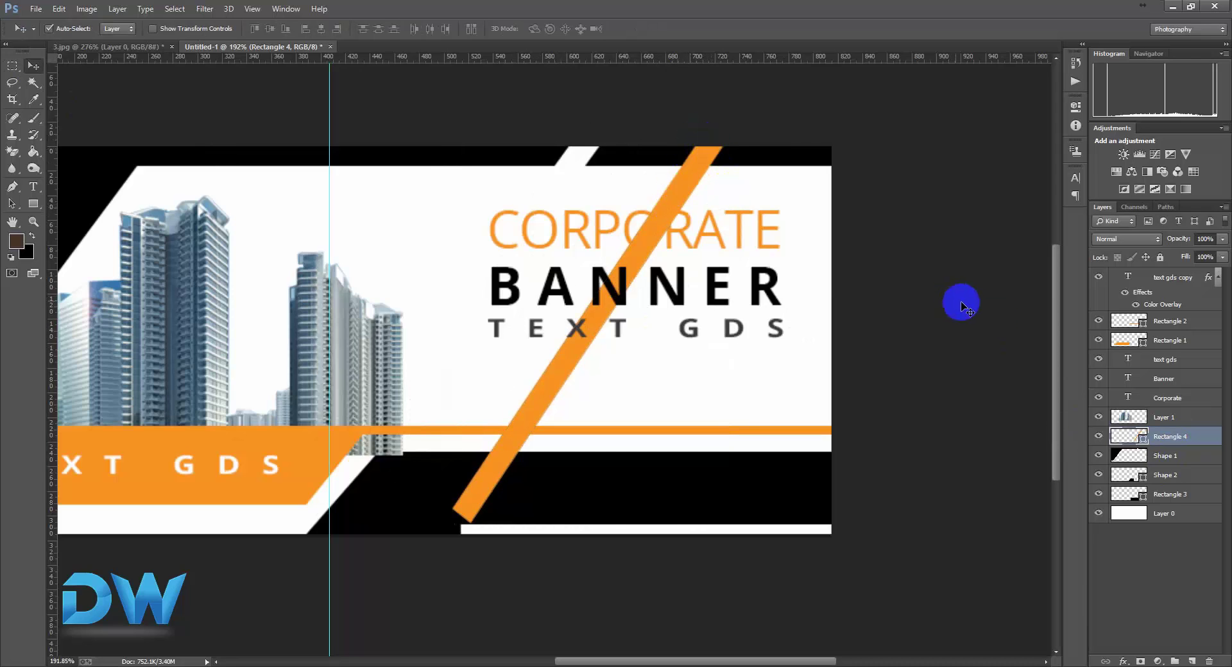
Load the stripe's outline as a selection, activate Shape 1, and hide the orange stripe
click(1128, 440)
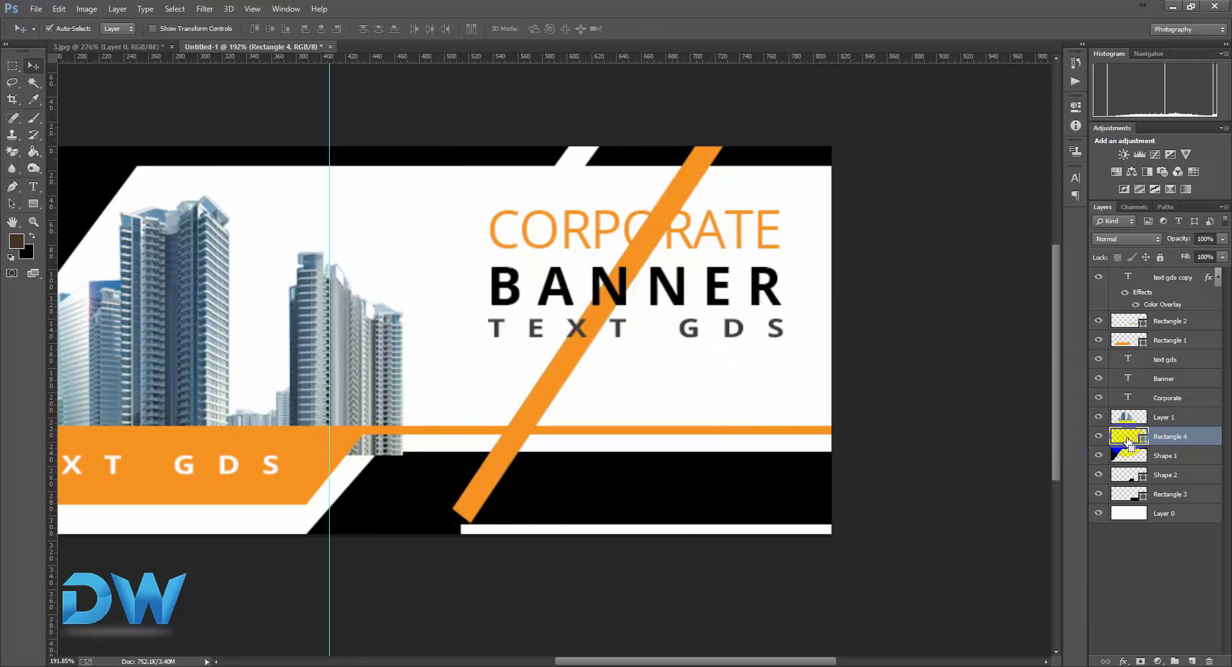
ctrl+click(1128, 440)
click(704, 177)
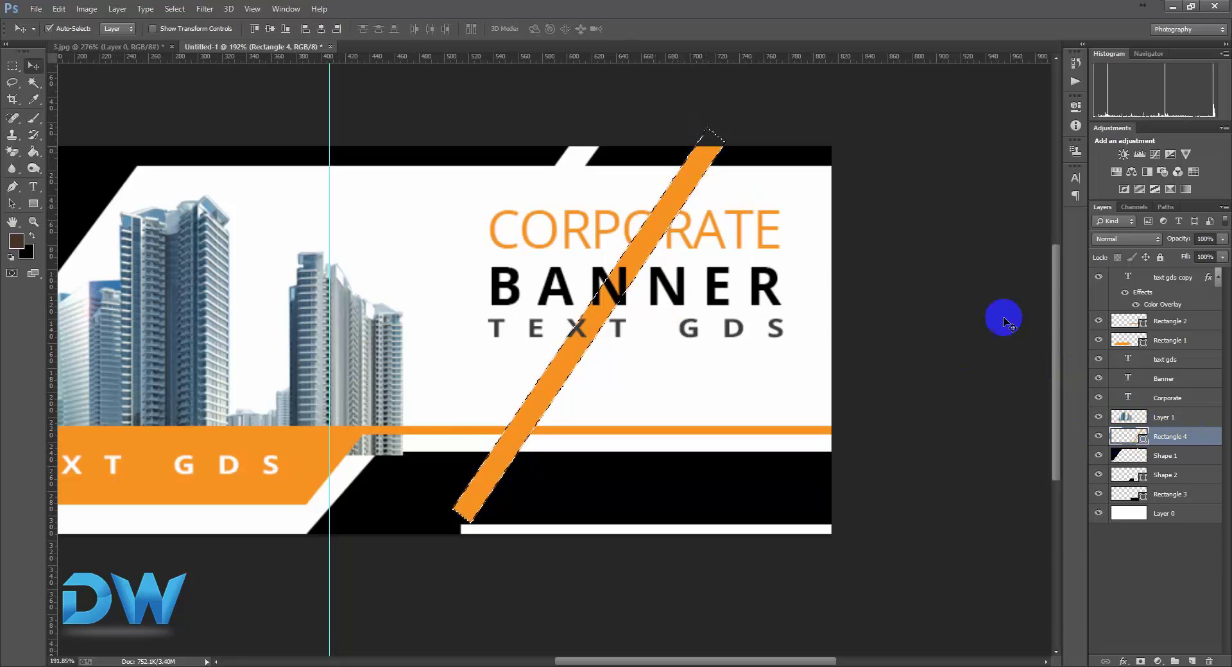
click(1176, 444)
click(1179, 457)
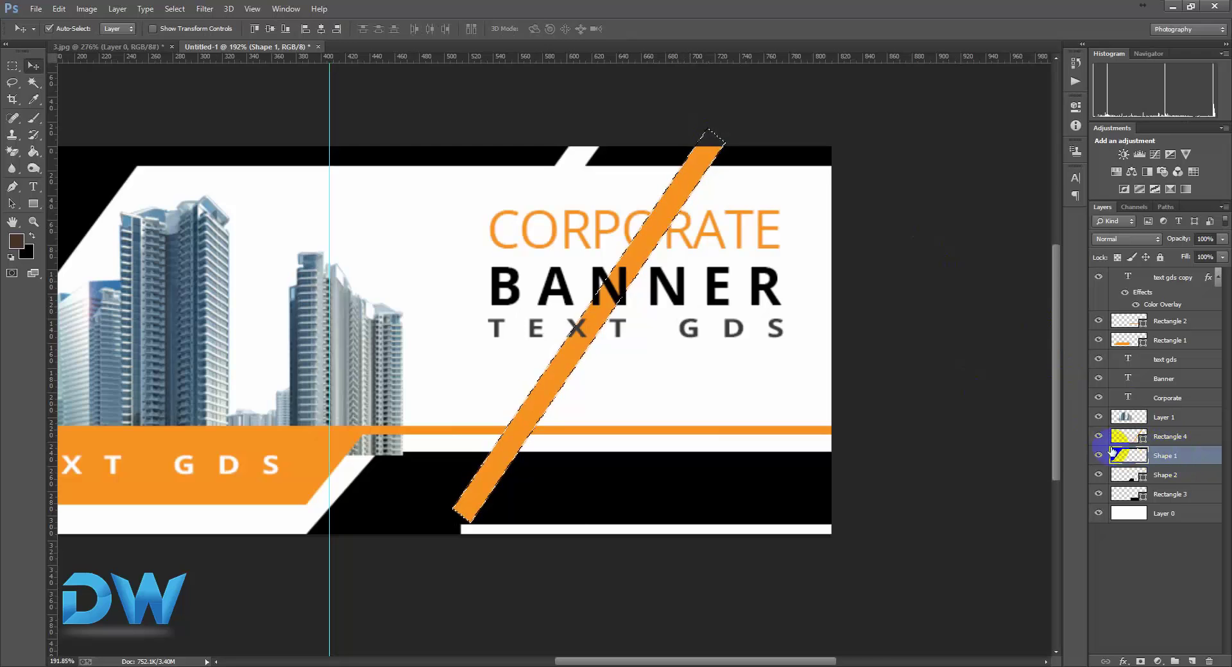
click(1099, 438)
click(1175, 458)
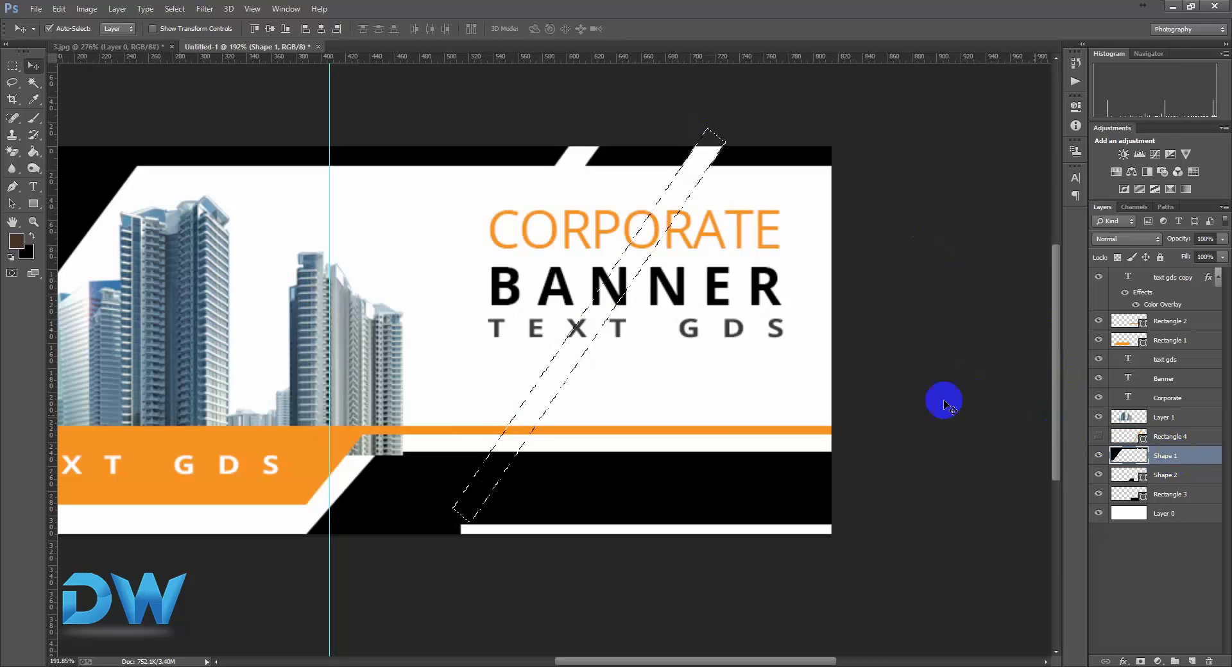
Deselect, zoom to 200% on the banner, then undo to restore the selection and activate Rectangle 4
key(ctrl+d)
drag(641, 327, 591, 325)
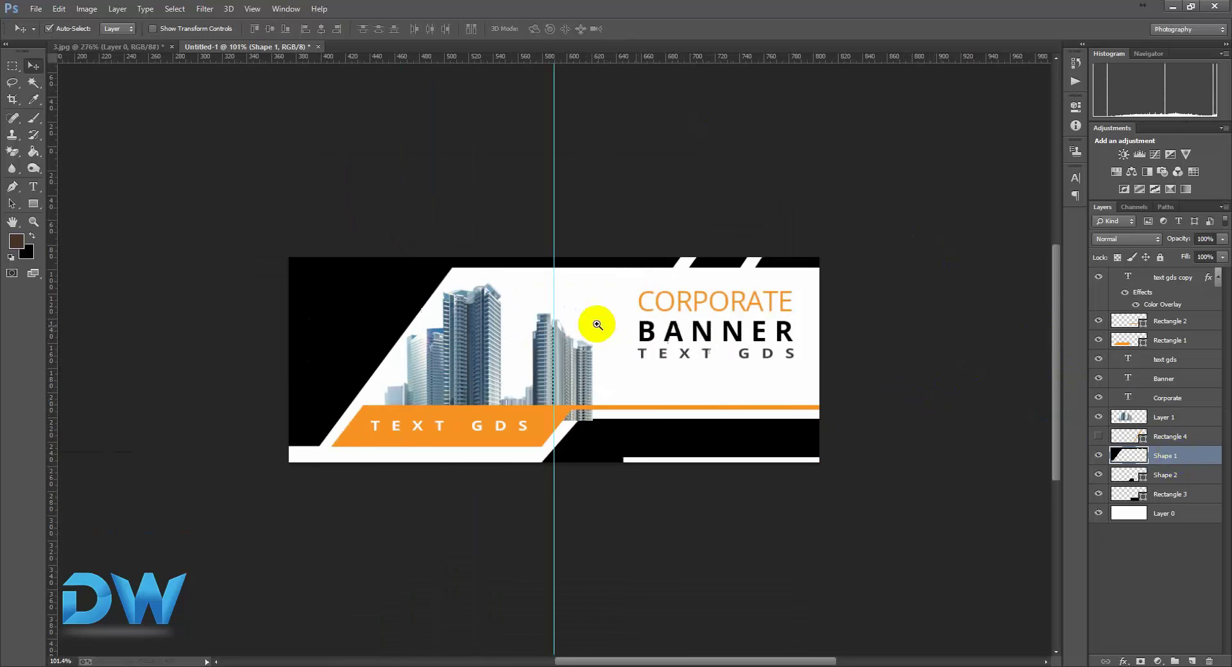
drag(618, 407, 649, 398)
click(649, 398)
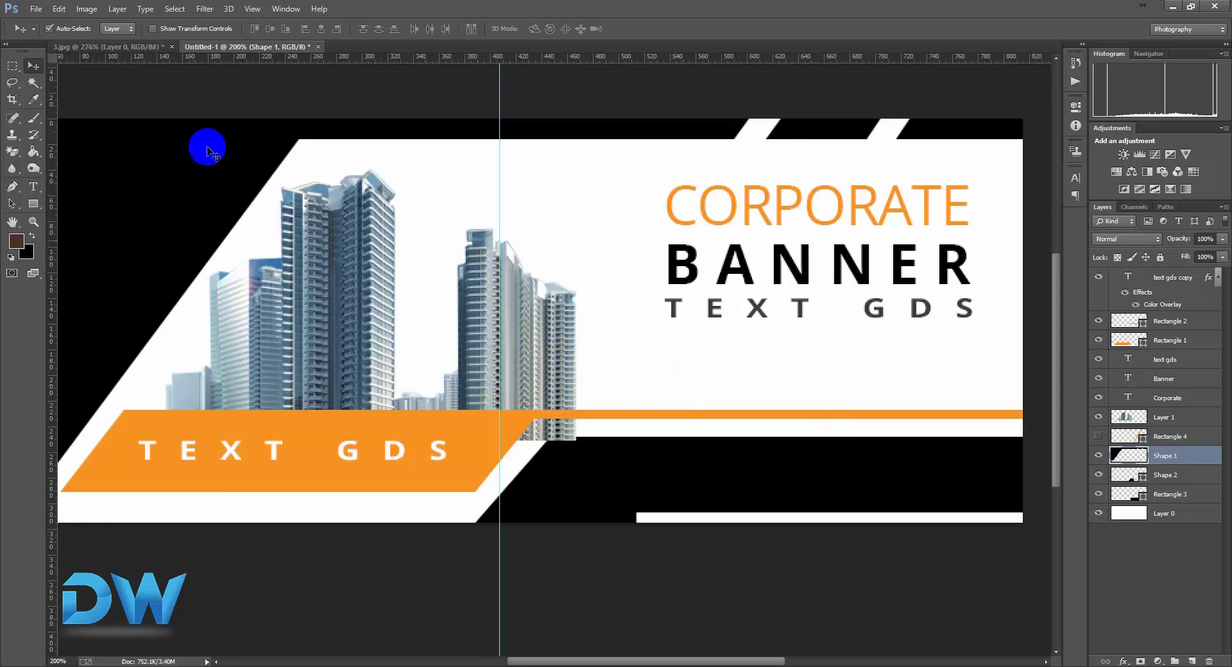
click(59, 9)
click(76, 23)
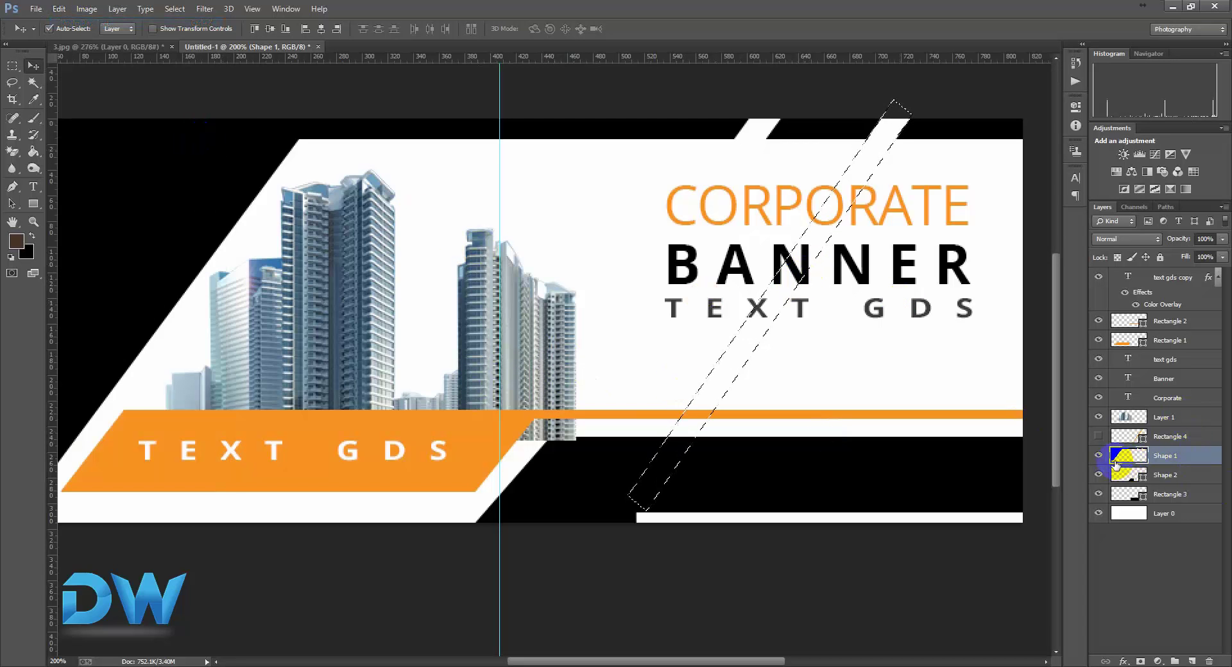
key(alt+bracketright)
Step backward three times to bring the orange stripe back
click(59, 8)
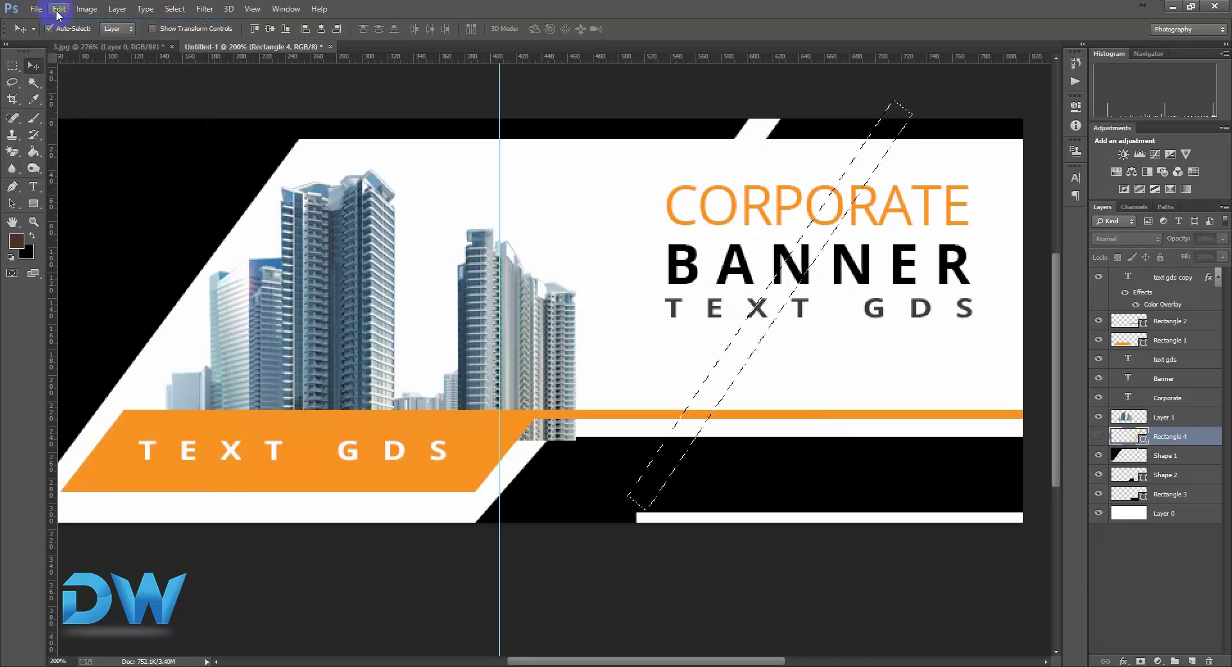
click(64, 47)
click(59, 8)
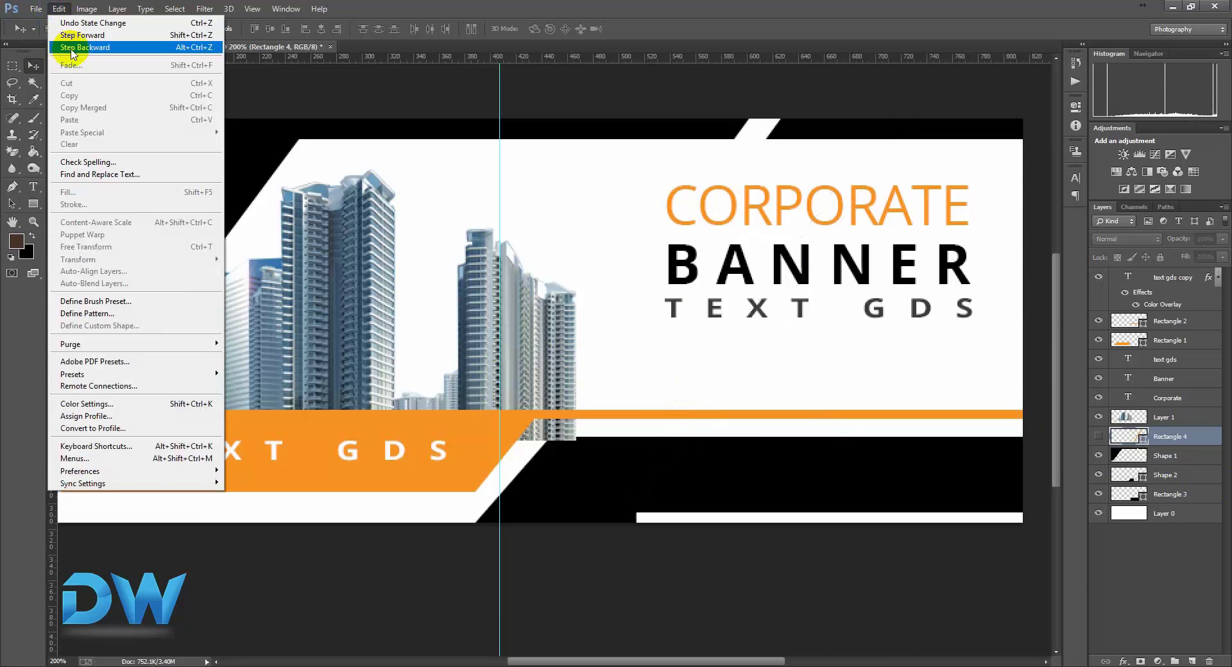
click(64, 47)
click(59, 9)
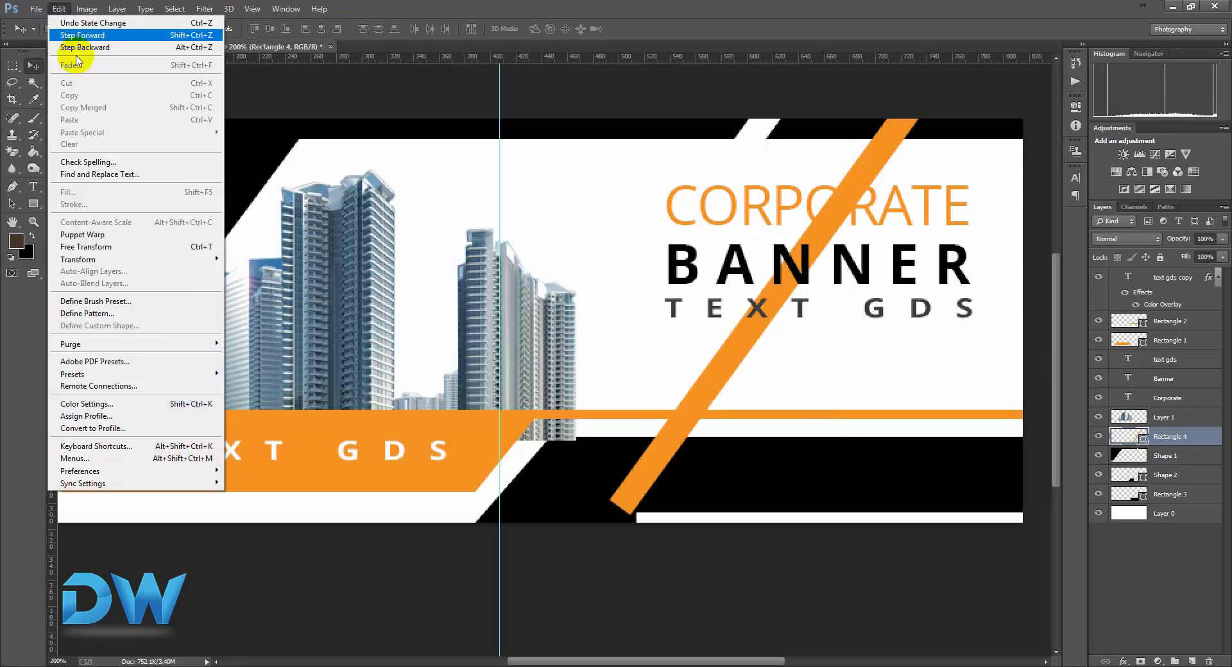
click(61, 47)
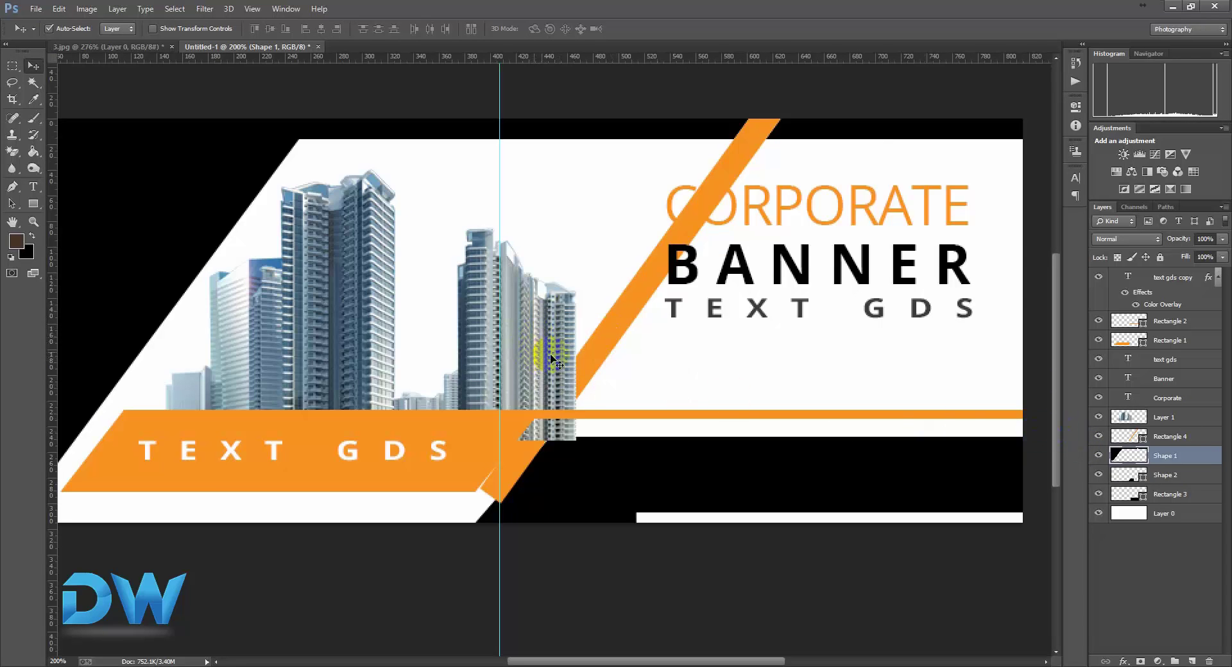
Reload the stripe's outline, cut it through the buildings photo, hide the stripe, and deselect
click(1122, 461)
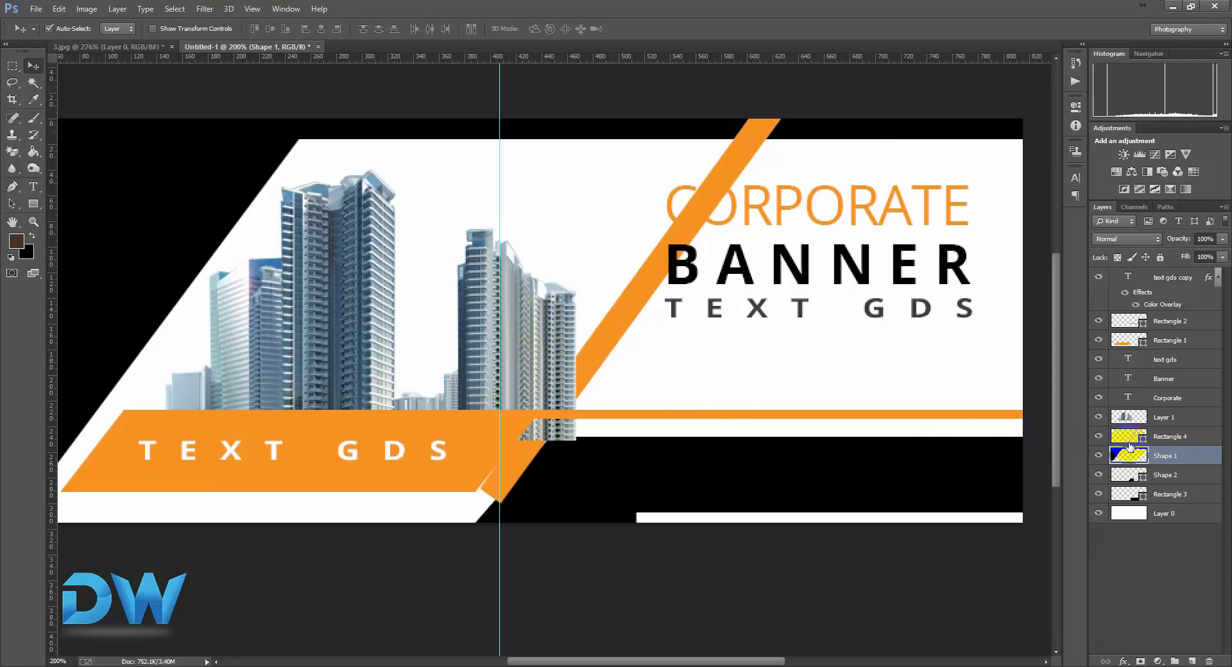
ctrl+click(1131, 439)
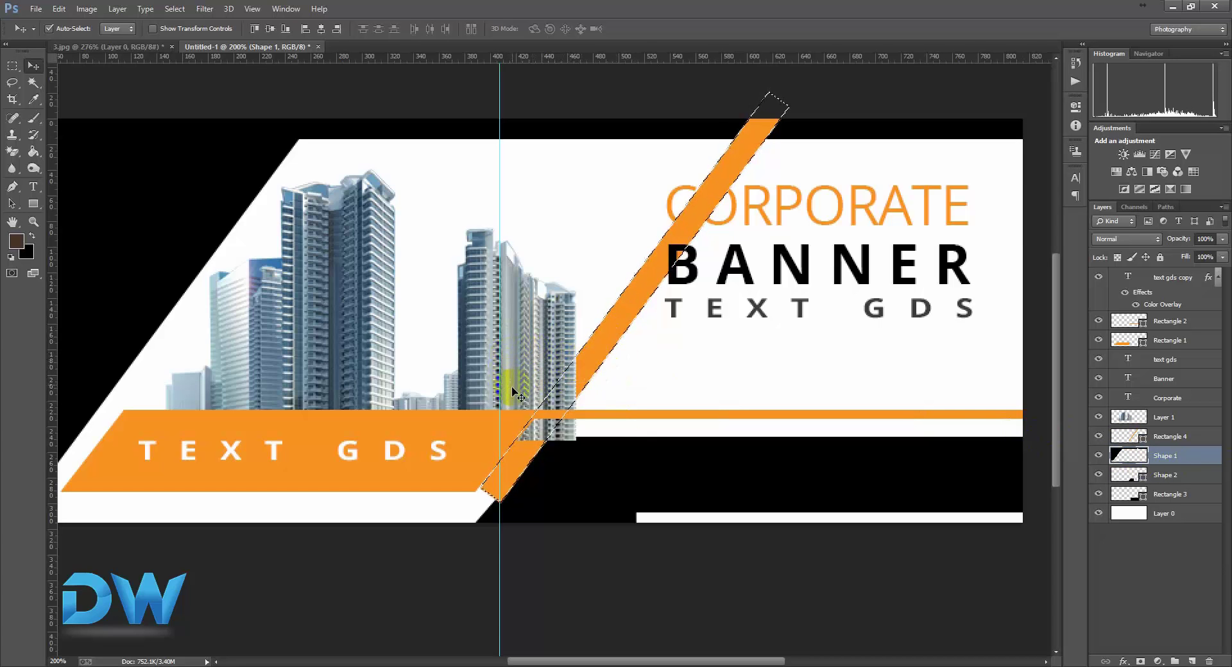
click(525, 352)
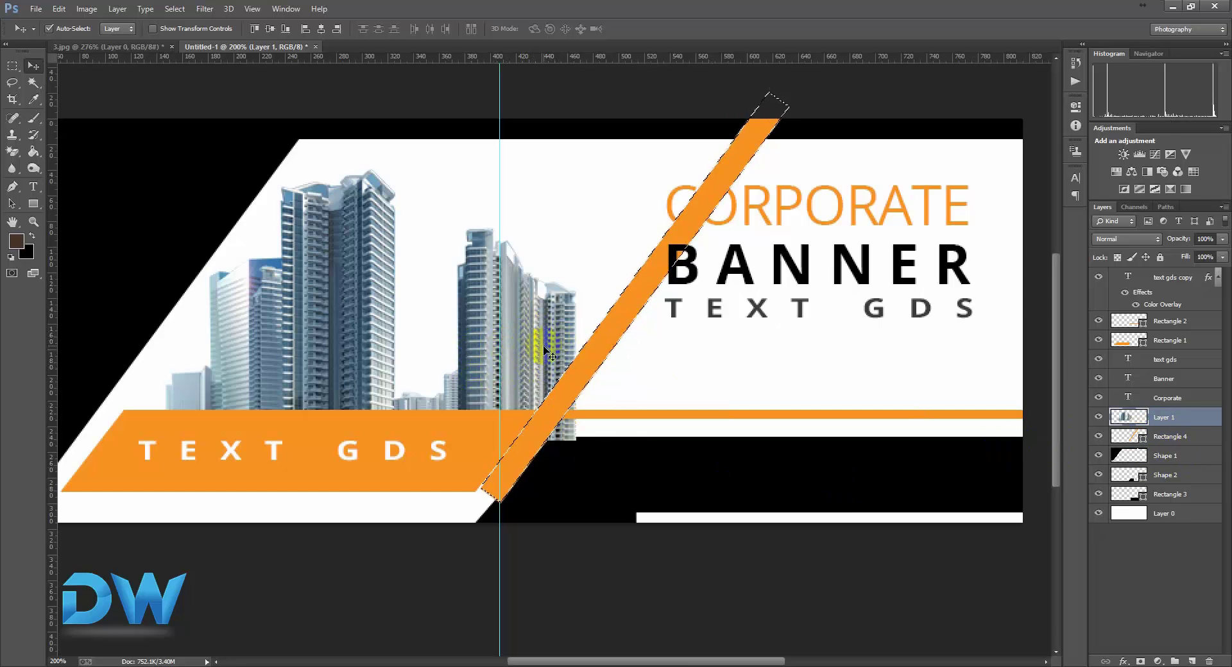
click(1100, 438)
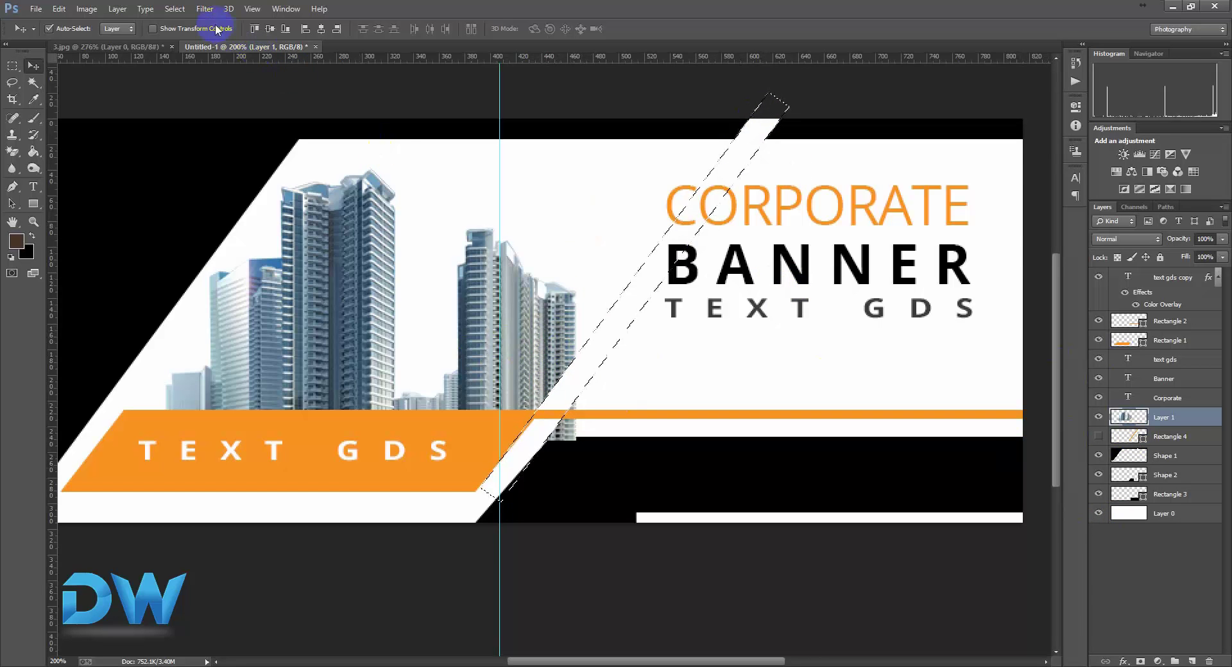
click(175, 9)
click(189, 35)
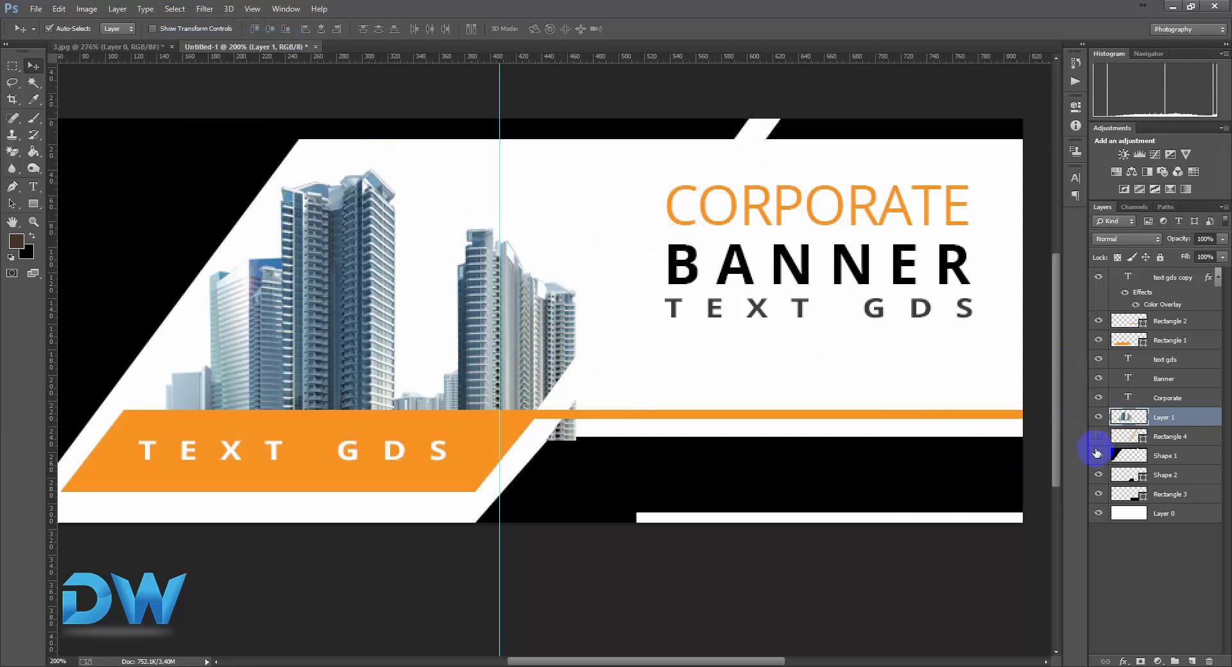
Erase building fragments right of the diagonal gap, then reselect the orange TEXT GDS band layer
right_click(11, 154)
click(64, 142)
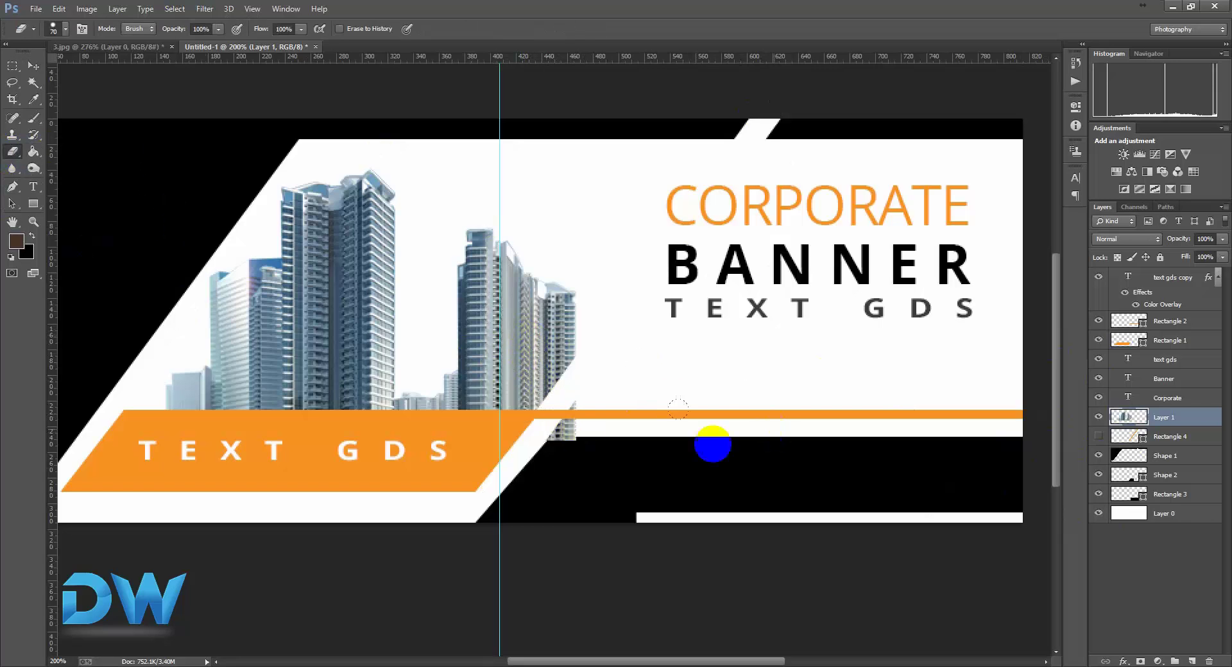
drag(581, 421, 545, 435)
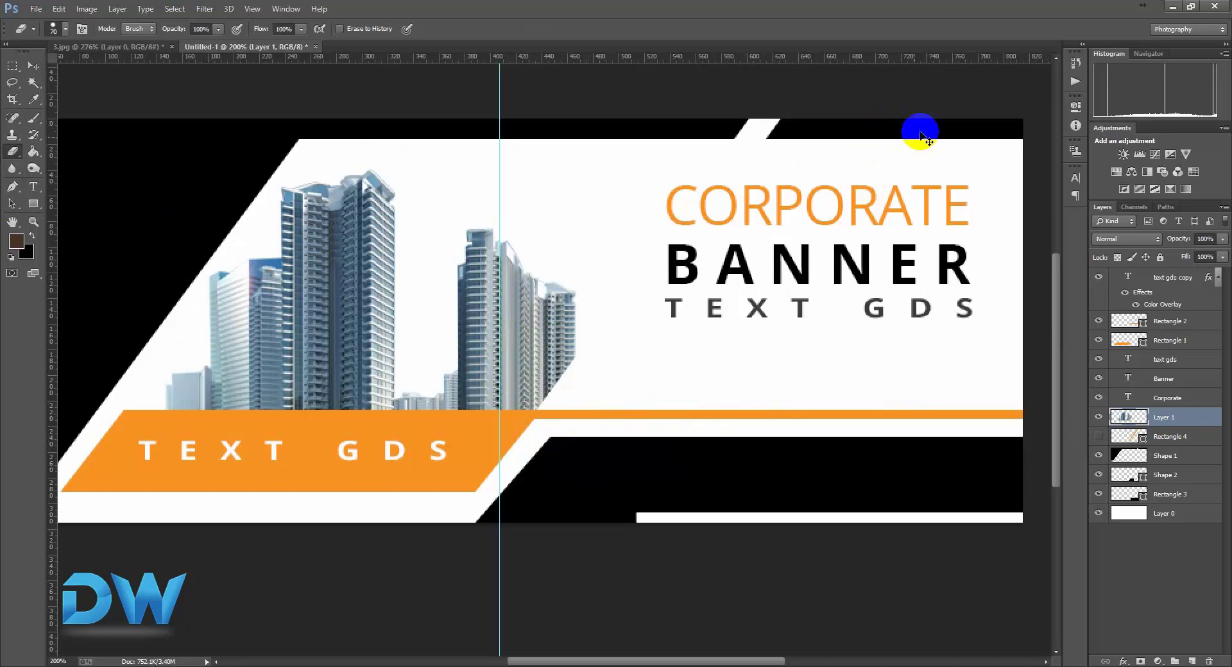
scroll(785, 261, down, 2)
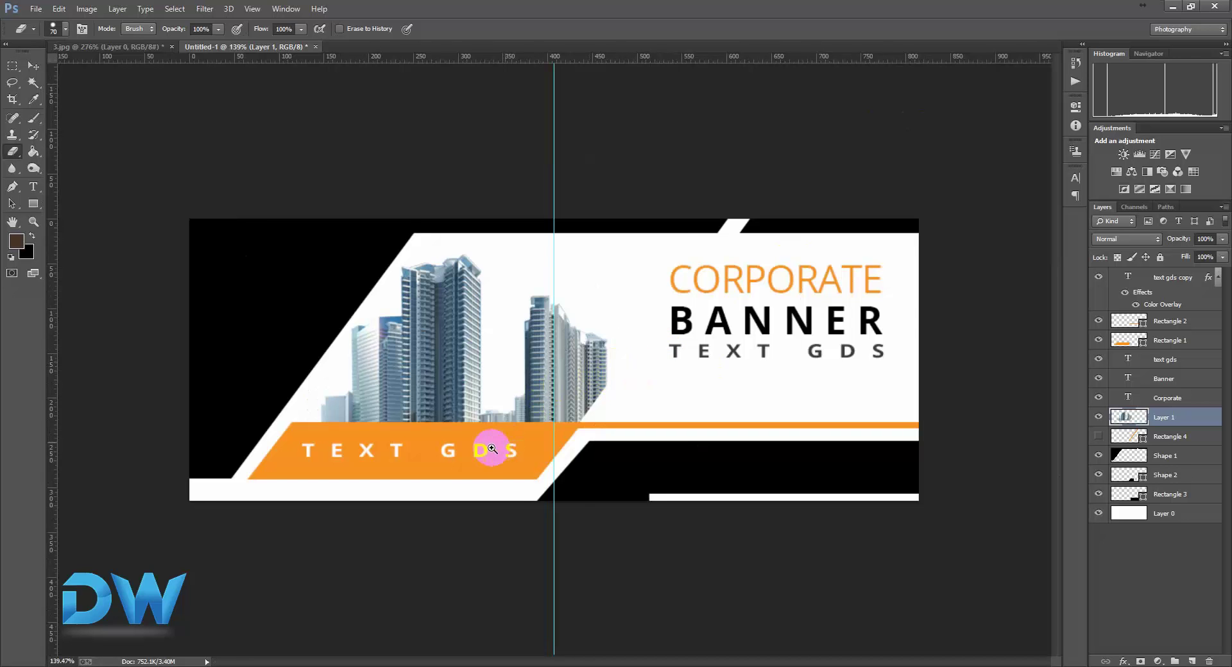
scroll(450, 443, up, 3)
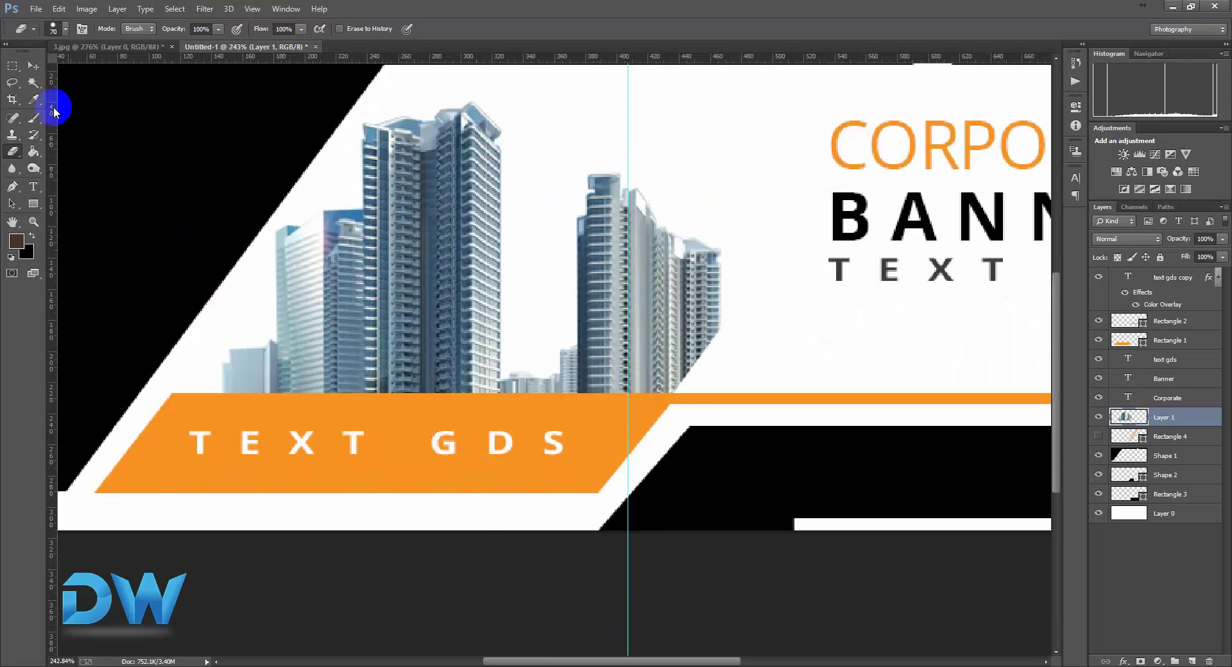
click(32, 66)
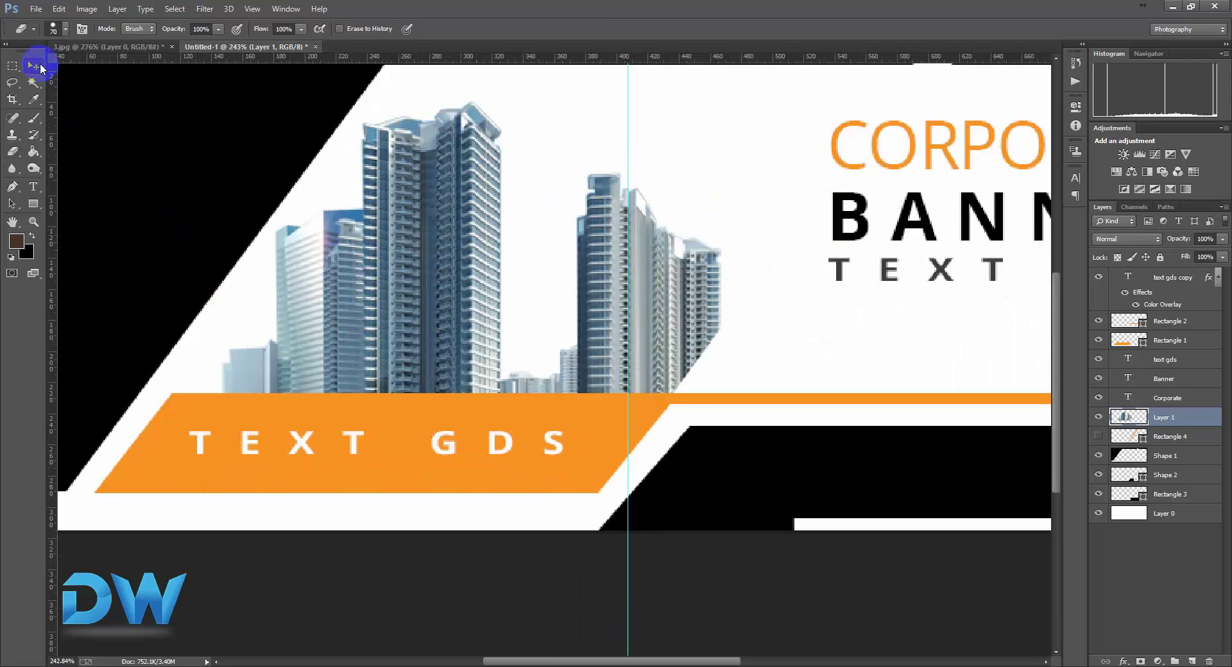
click(401, 422)
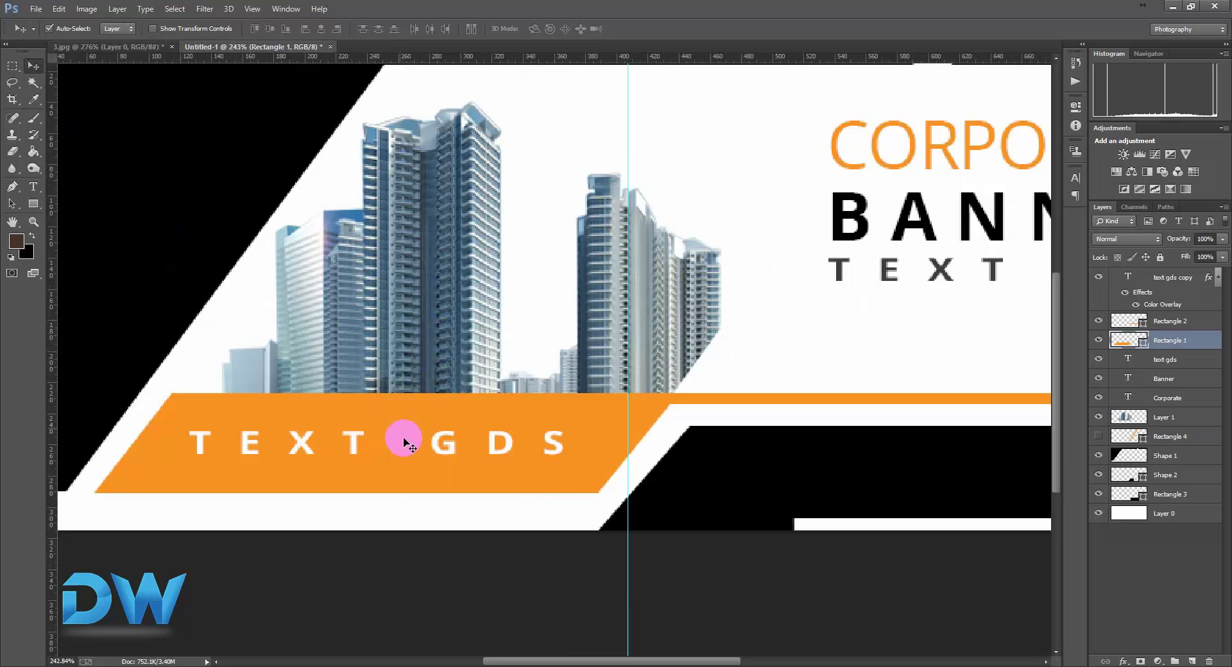
click(129, 48)
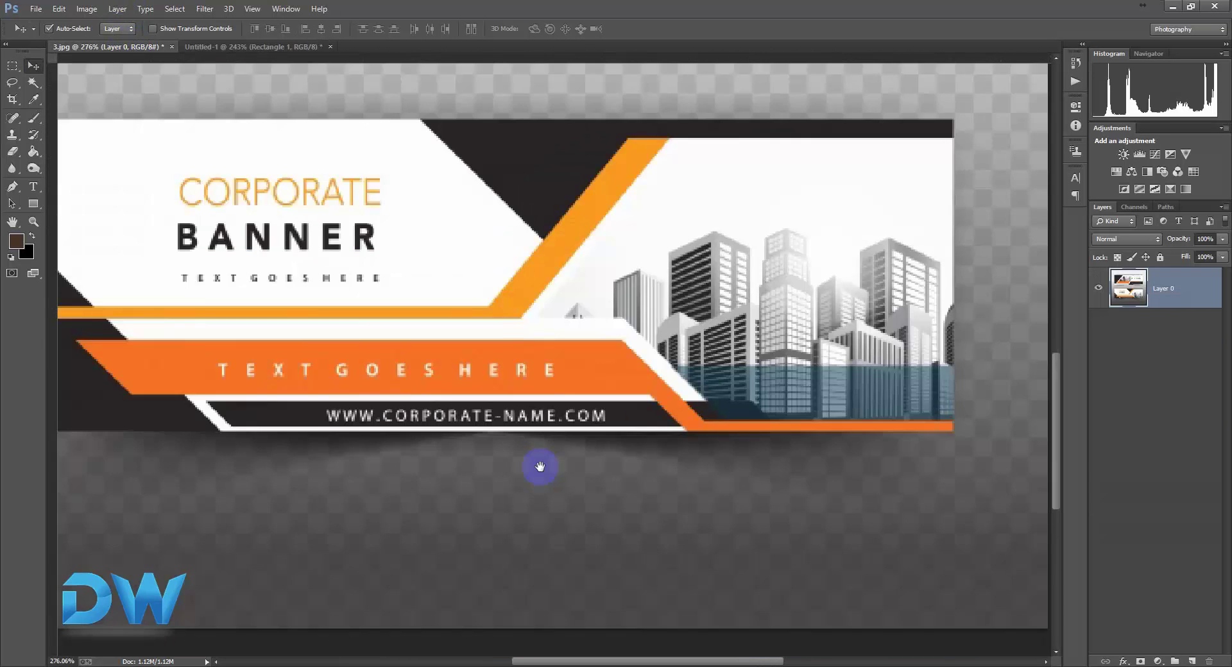
scroll(539, 467, down, 5)
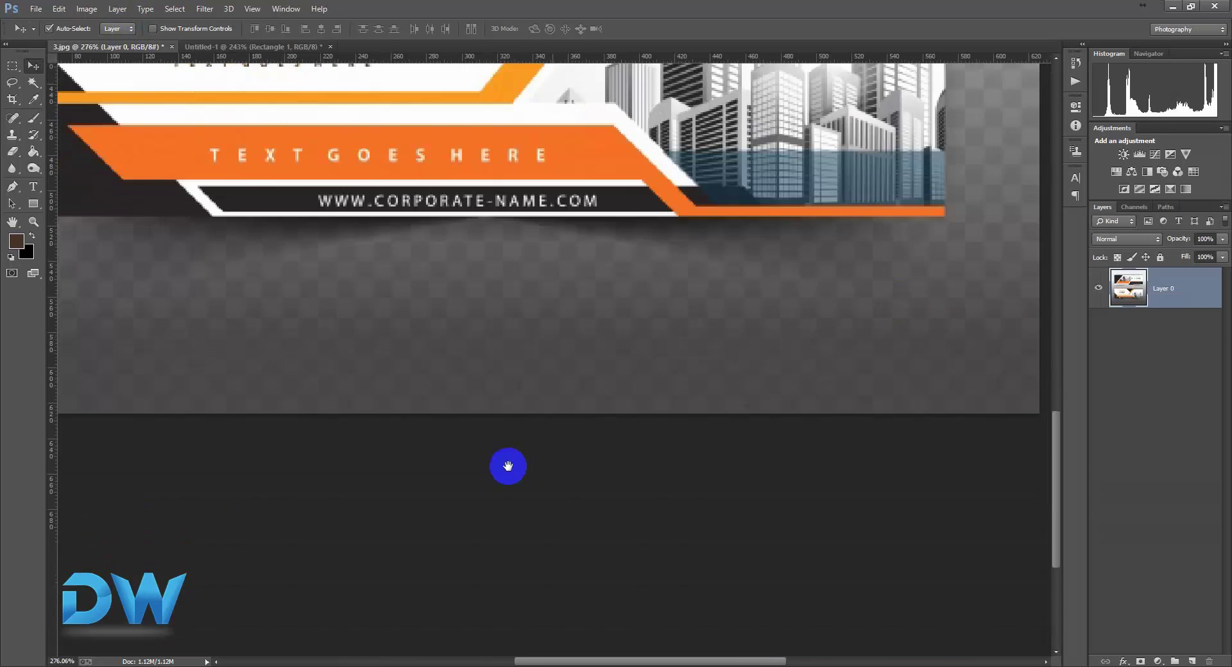
scroll(737, 275, up, 3)
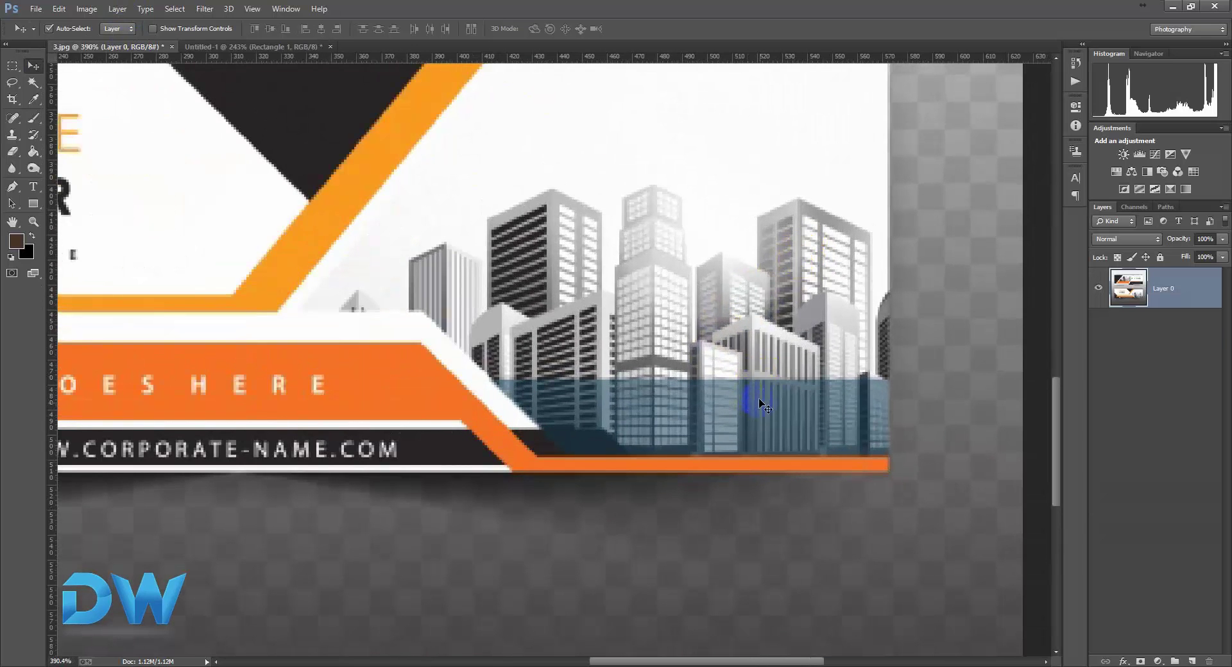
click(772, 352)
click(264, 48)
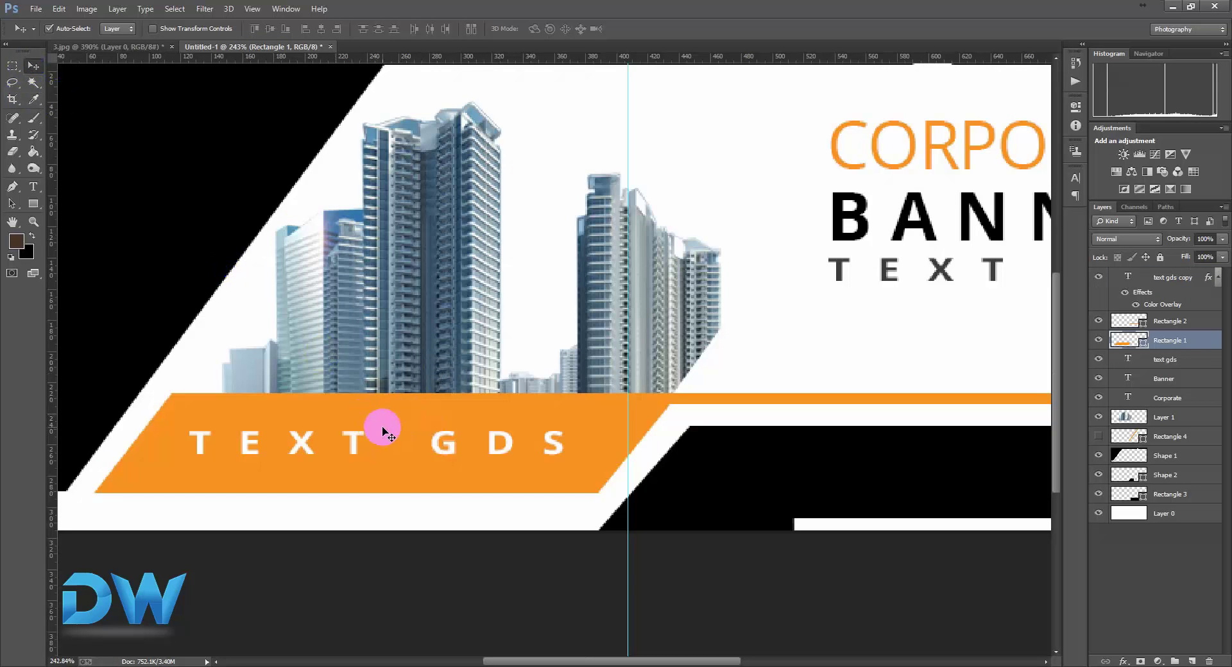
Set the Rectangle 1 (TEXT GDS band) layer opacity to 64%
click(977, 319)
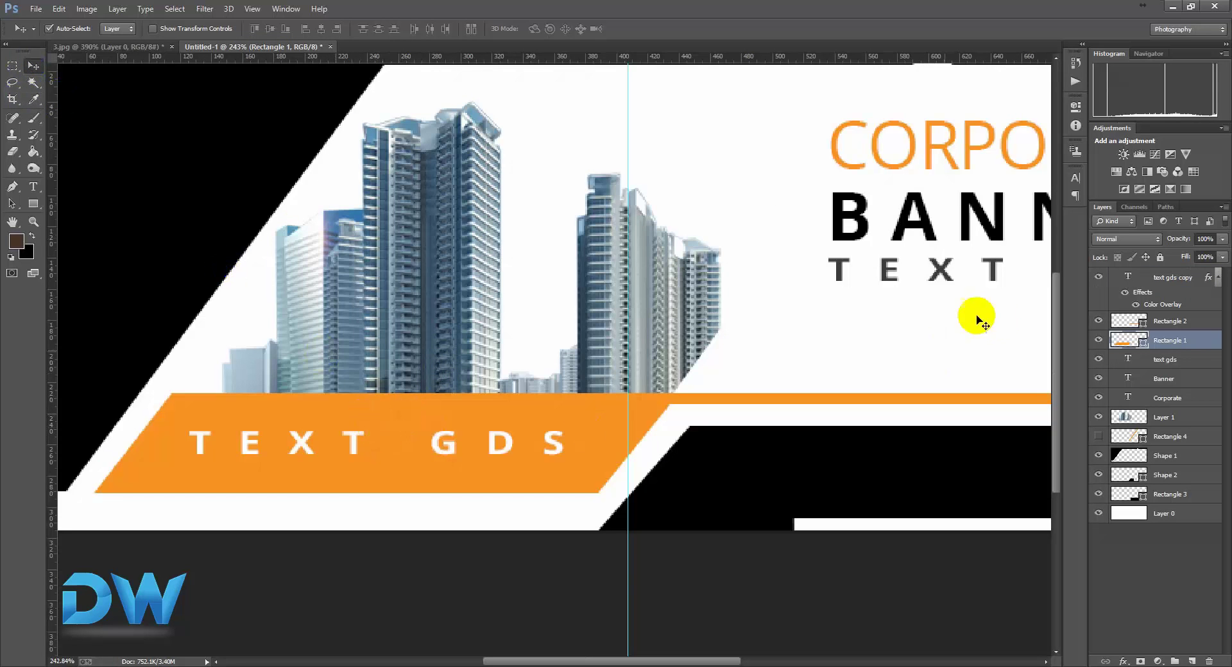
click(1223, 238)
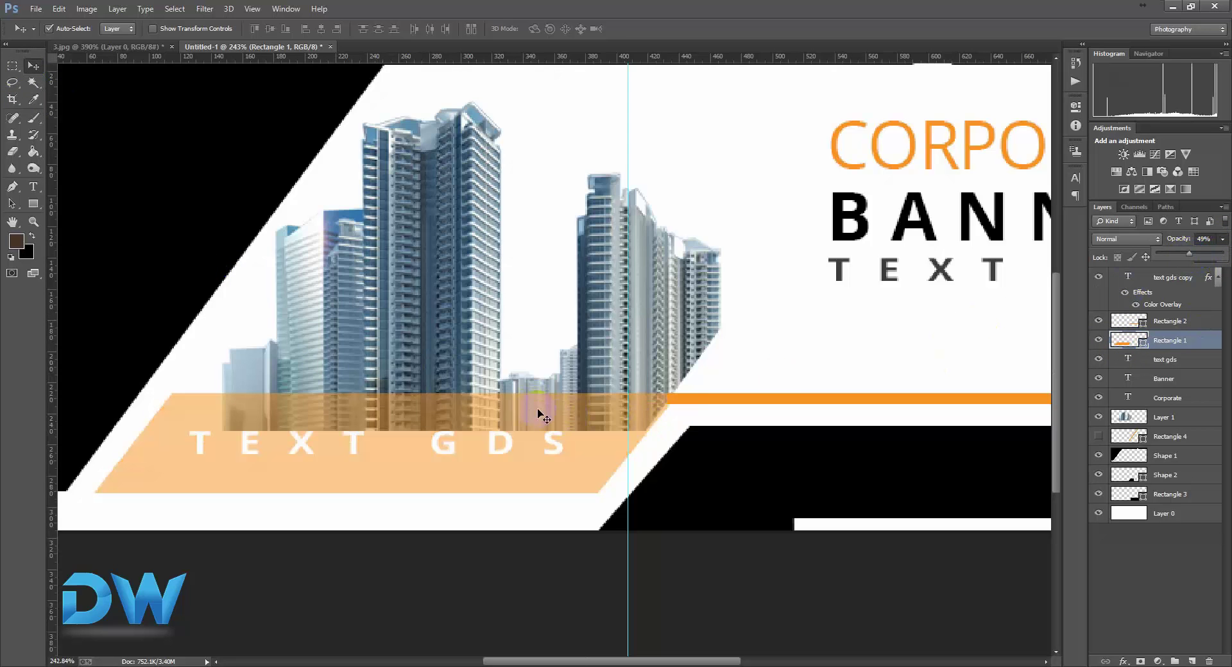
click(1213, 239)
mouse_move(1202, 258)
mouse_down()
mouse_move(1214, 258)
mouse_move(1178, 258)
mouse_move(1202, 256)
mouse_move(1190, 257)
mouse_up()
scroll(635, 334, down, 2)
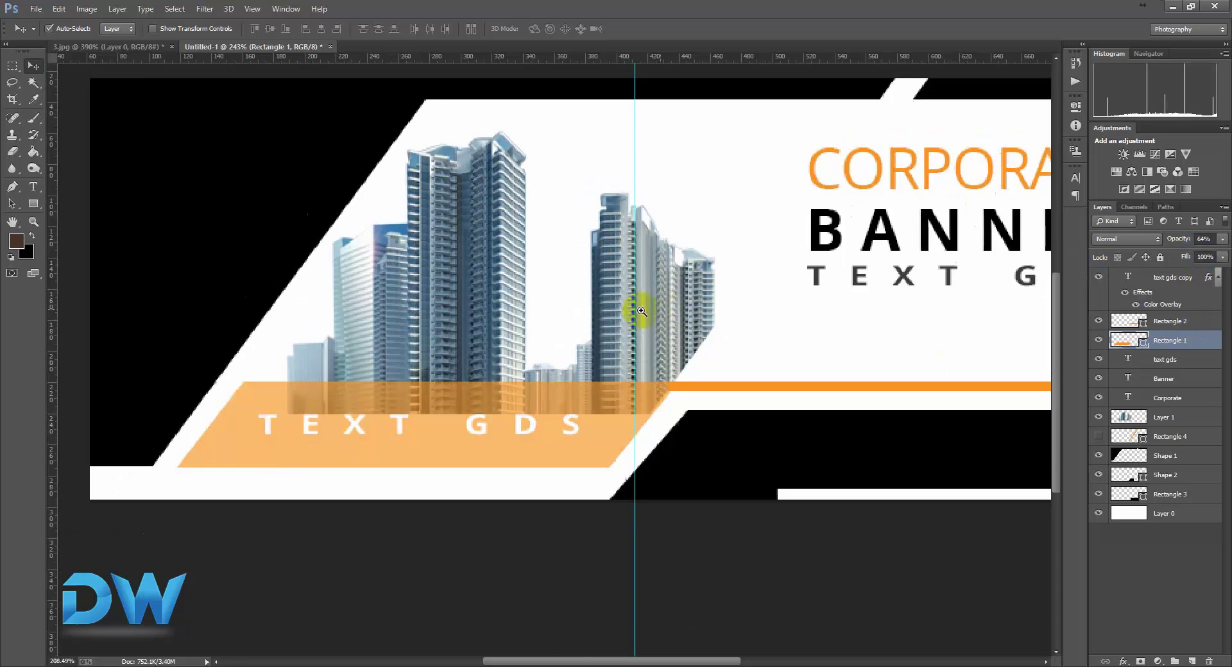
scroll(639, 314, down, 2)
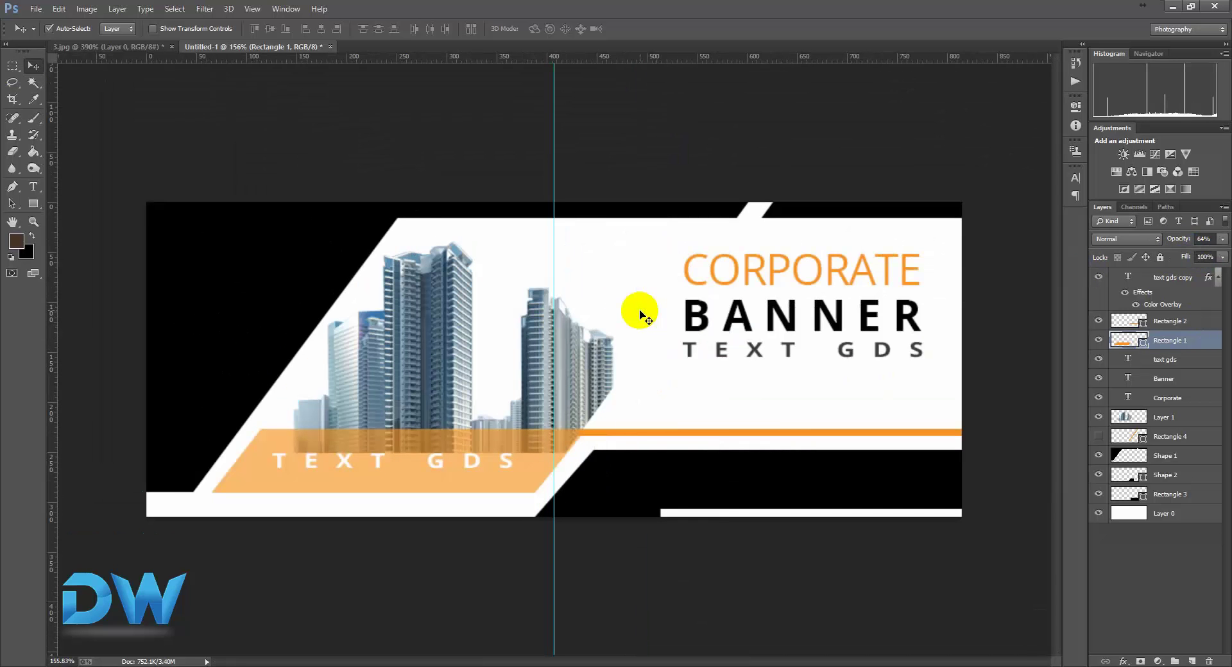